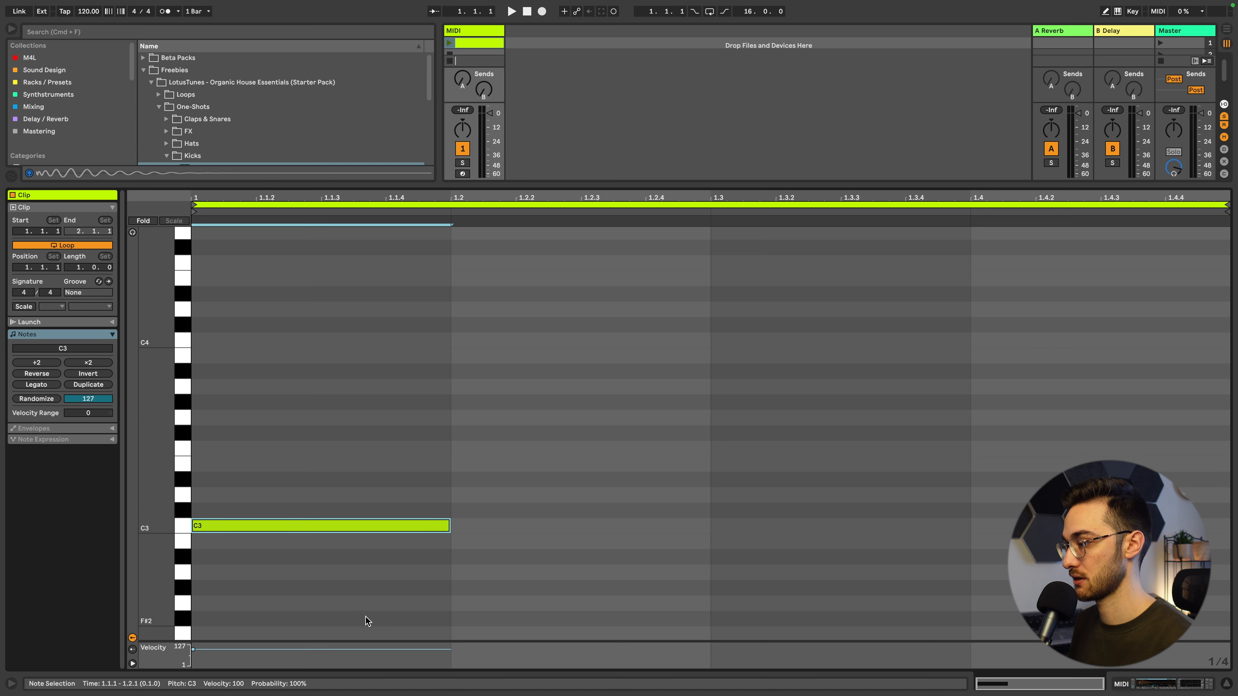
Shorten the MIDI clip's loop to the one-beat length of the C3 note and return to the track's devices.
{"action": "left_click_drag", "start_coordinate": [404, 606], "coordinate": [312, 426]}
{"action": "key", "text": "super+l"}
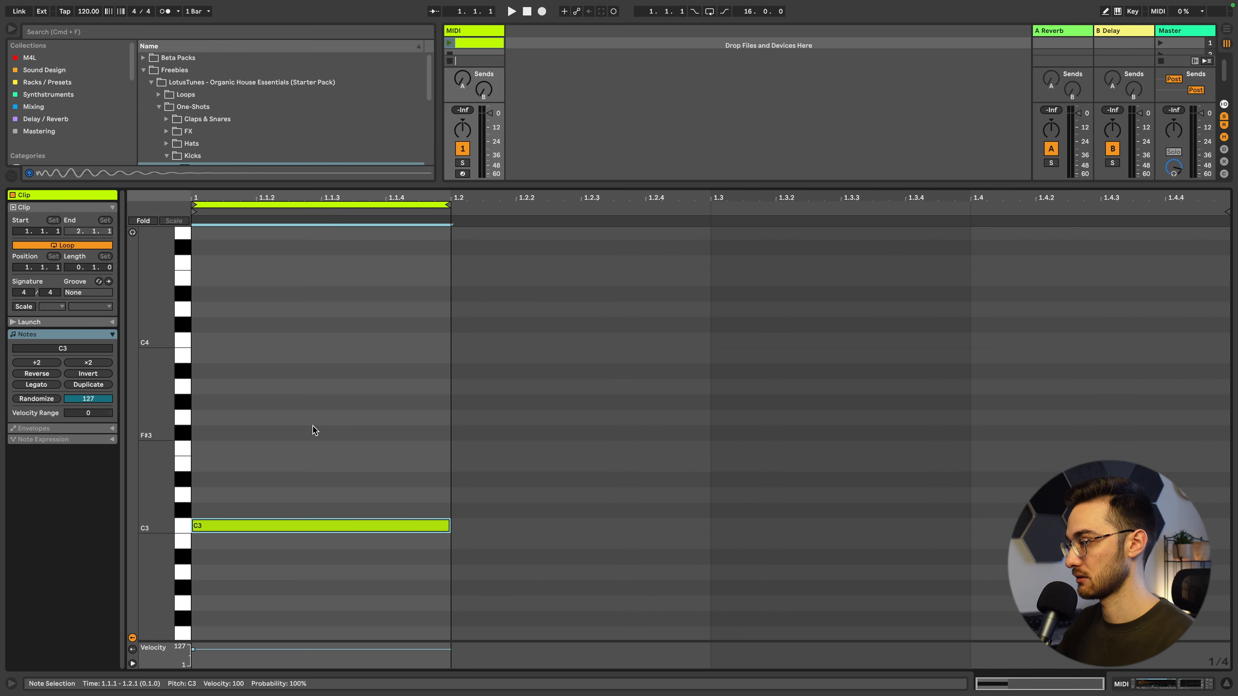
{"action": "key", "text": "shift+Tab"}
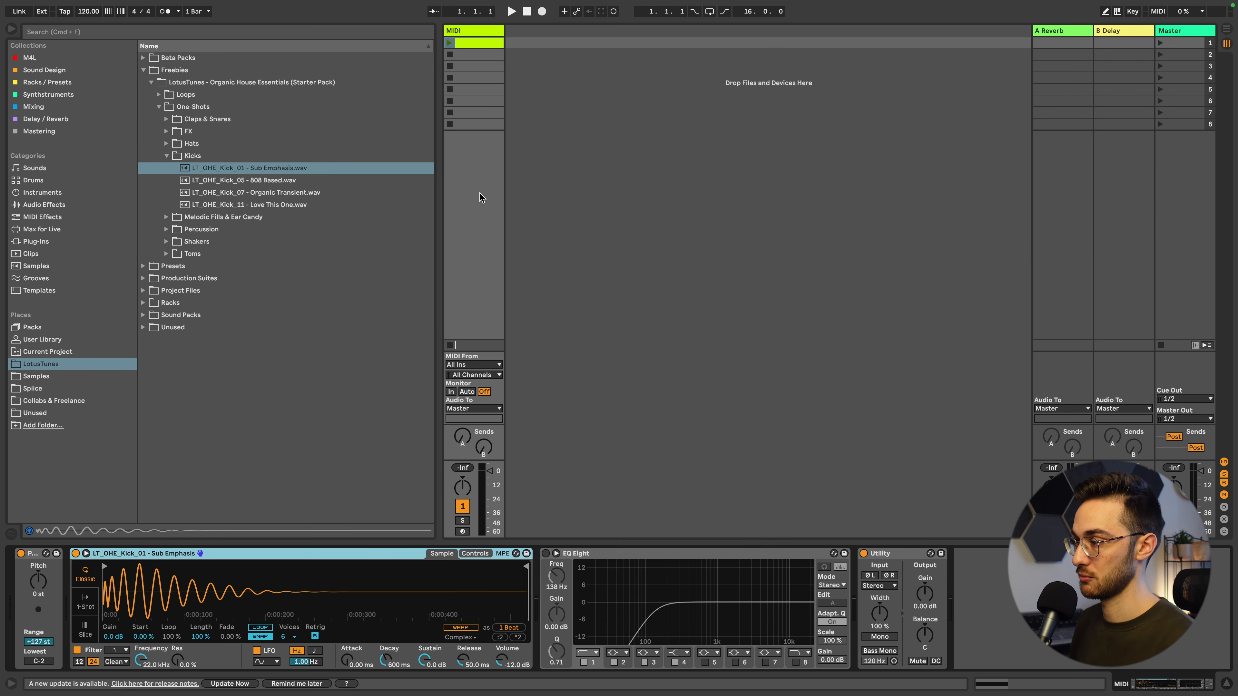
Play the kick clip, lower the MIDI track's volume to about -10 dB and reset its peak level.
{"action": "left_click", "coordinate": [449, 42]}
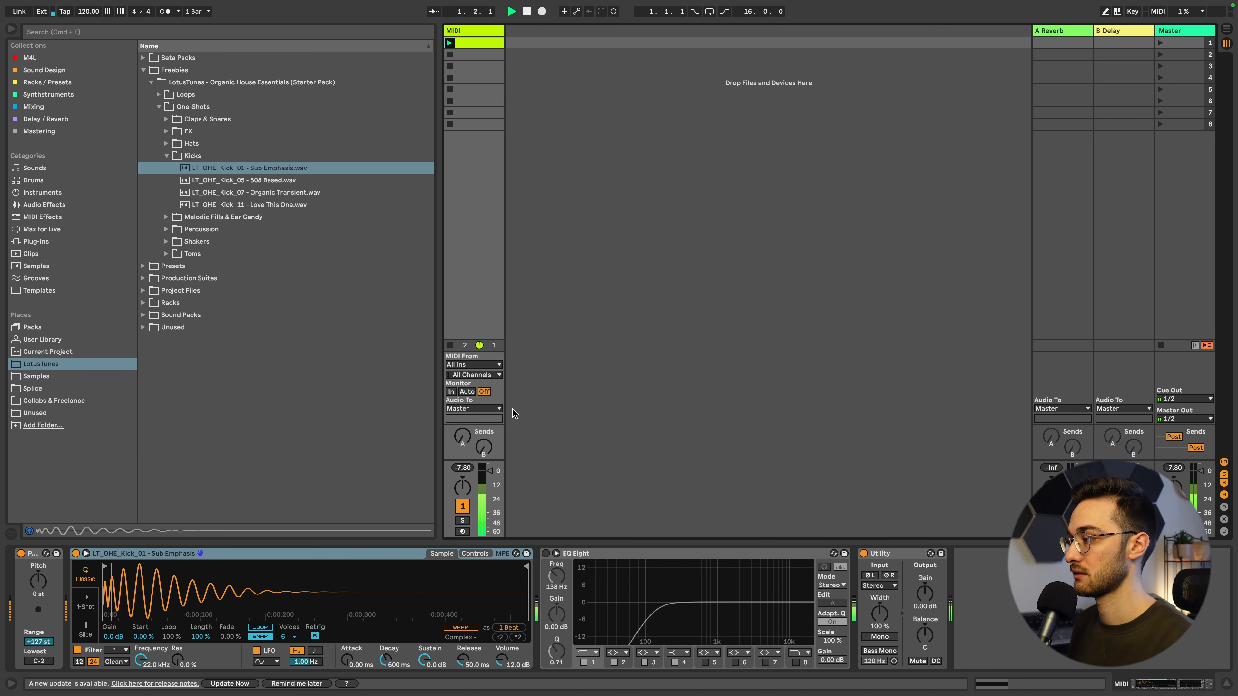
{"action": "left_click_drag", "start_coordinate": [490, 481], "coordinate": [490, 484]}
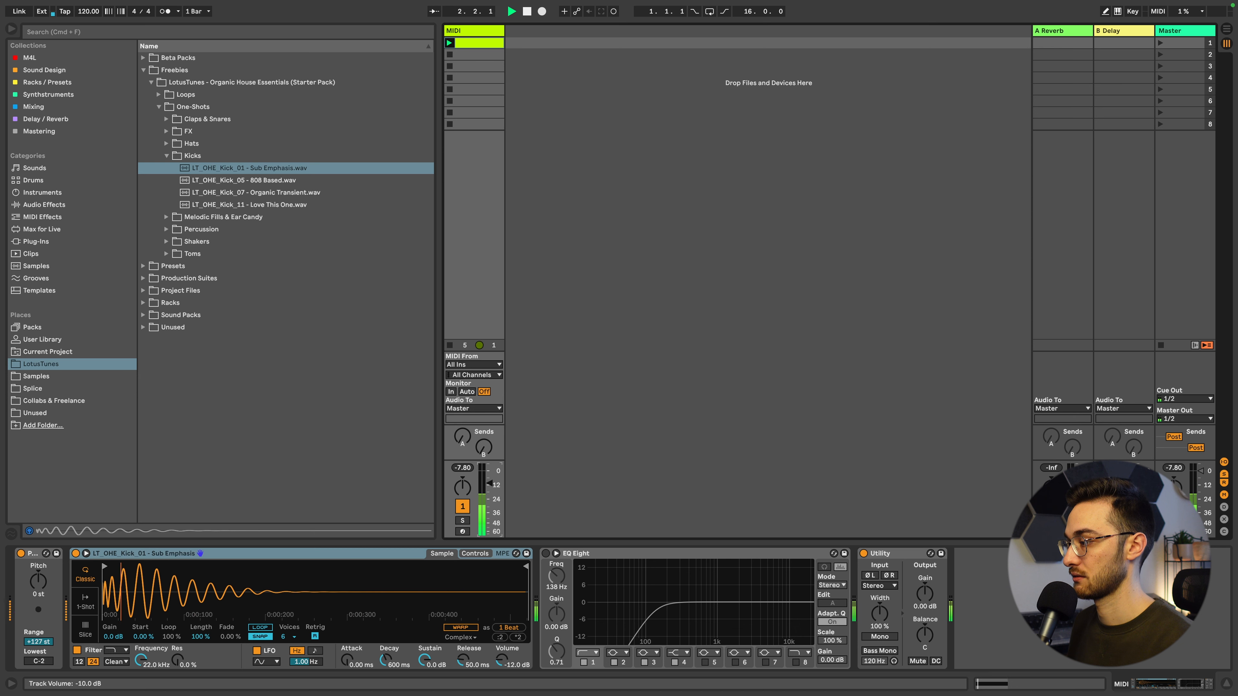
{"action": "left_click", "coordinate": [463, 468]}
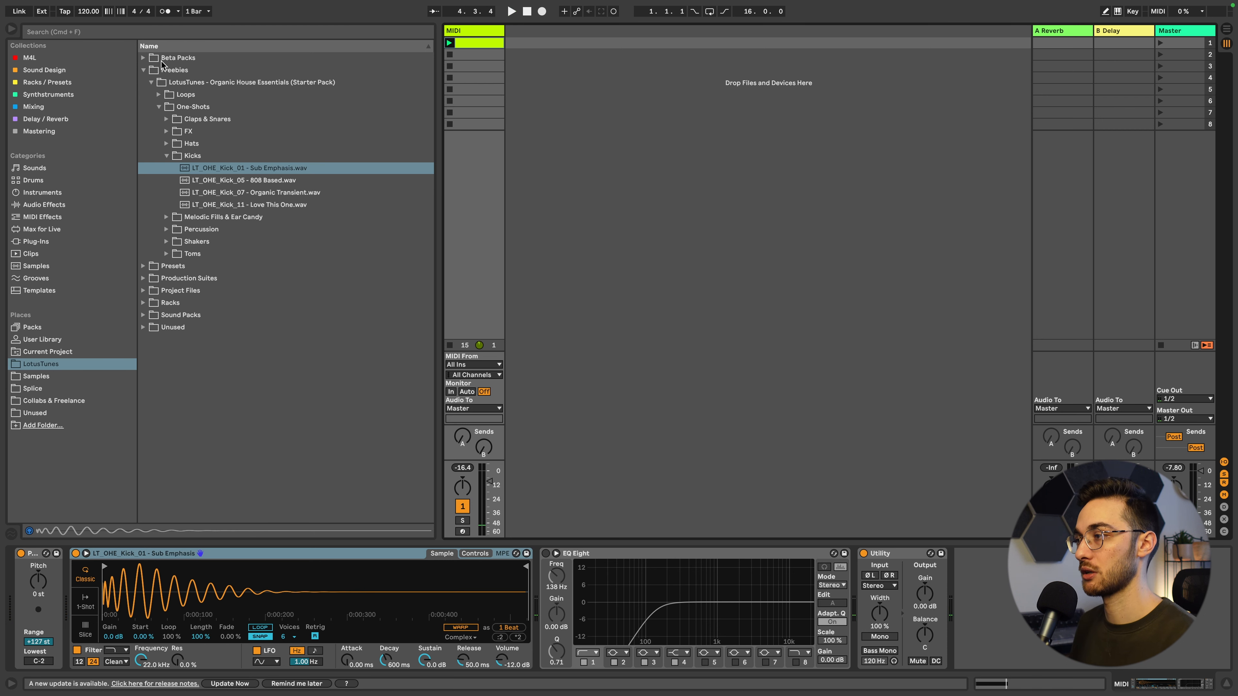
Collapse the Kicks folder and insert a new MIDI track after the kick track.
{"action": "left_click", "coordinate": [167, 156]}
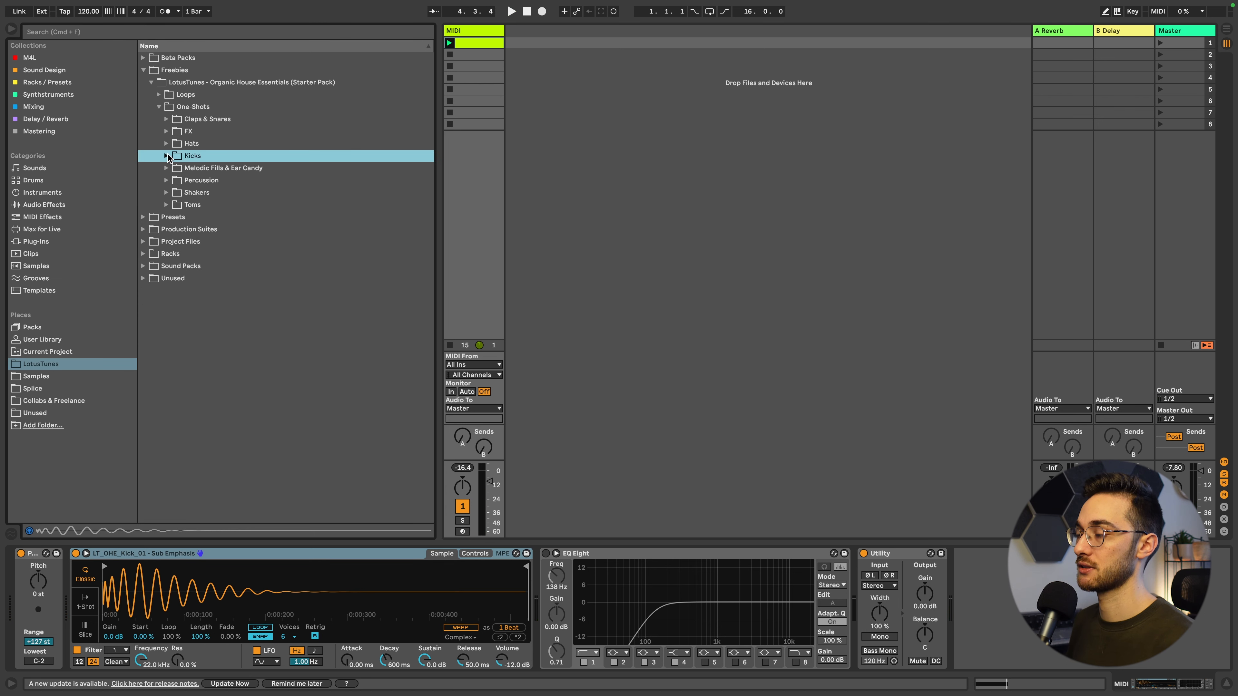
{"action": "left_click", "coordinate": [476, 31]}
{"action": "key", "text": "super+shift+t"}
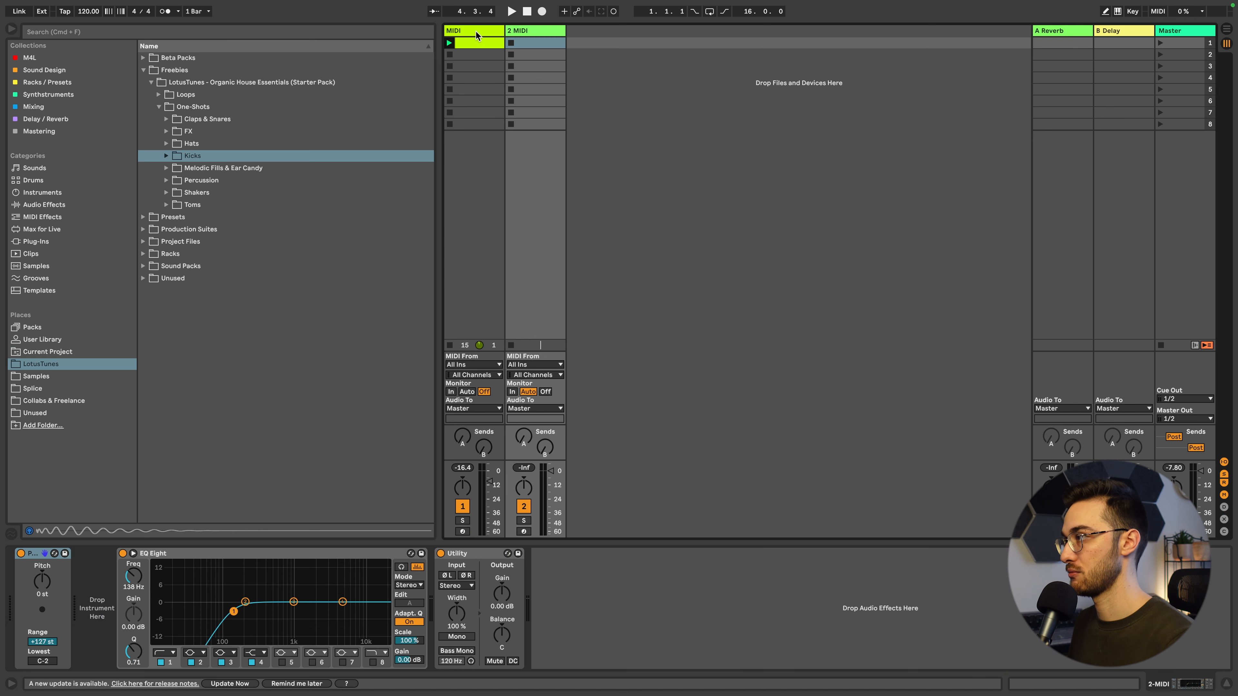
Search the plug-ins for "latin" and load the VST3 version of AudioThing Latin Percussion onto the new MIDI track.
{"action": "key", "text": "super+f"}
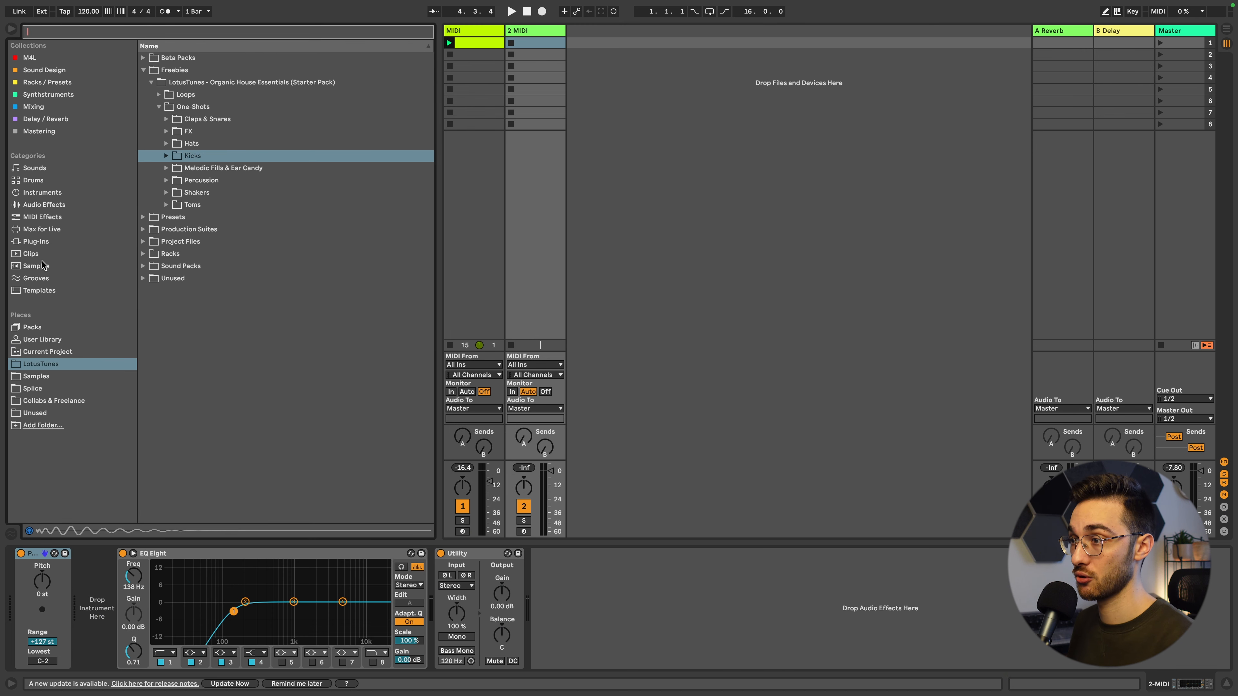
{"action": "left_click", "coordinate": [41, 243]}
{"action": "left_click", "coordinate": [121, 32]}
{"action": "type", "text": "latin"}
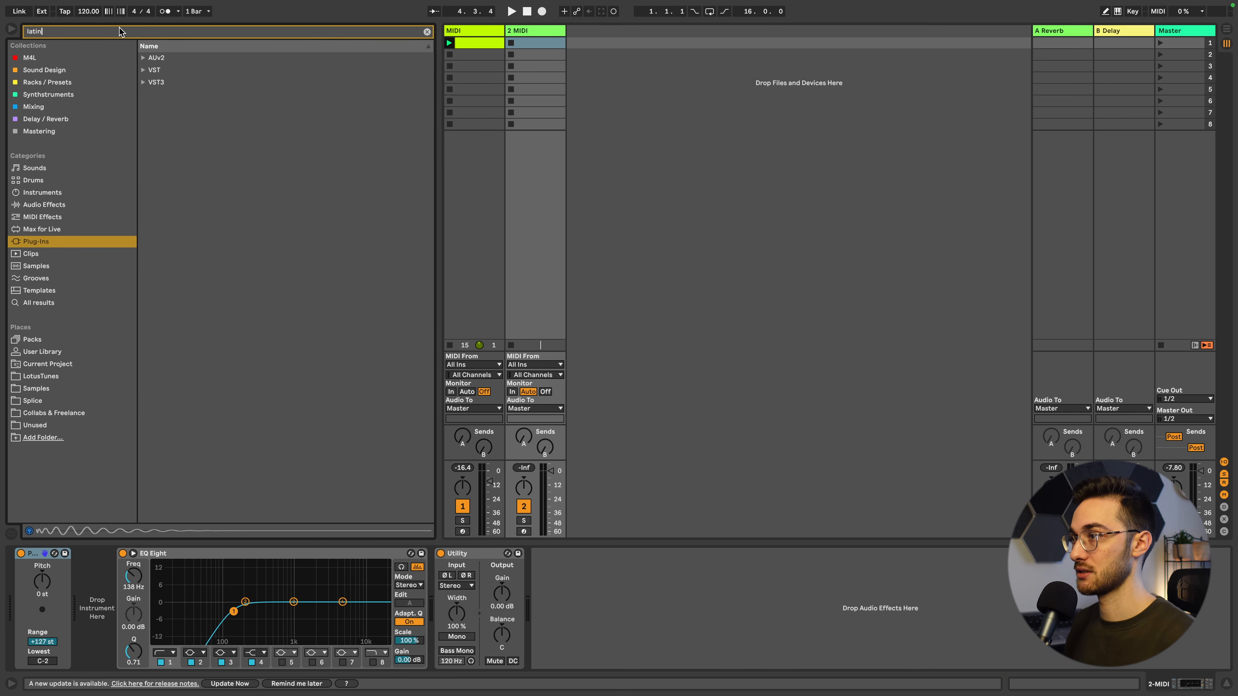
{"action": "left_click", "coordinate": [144, 83]}
{"action": "left_click_drag", "start_coordinate": [184, 107], "coordinate": [536, 30]}
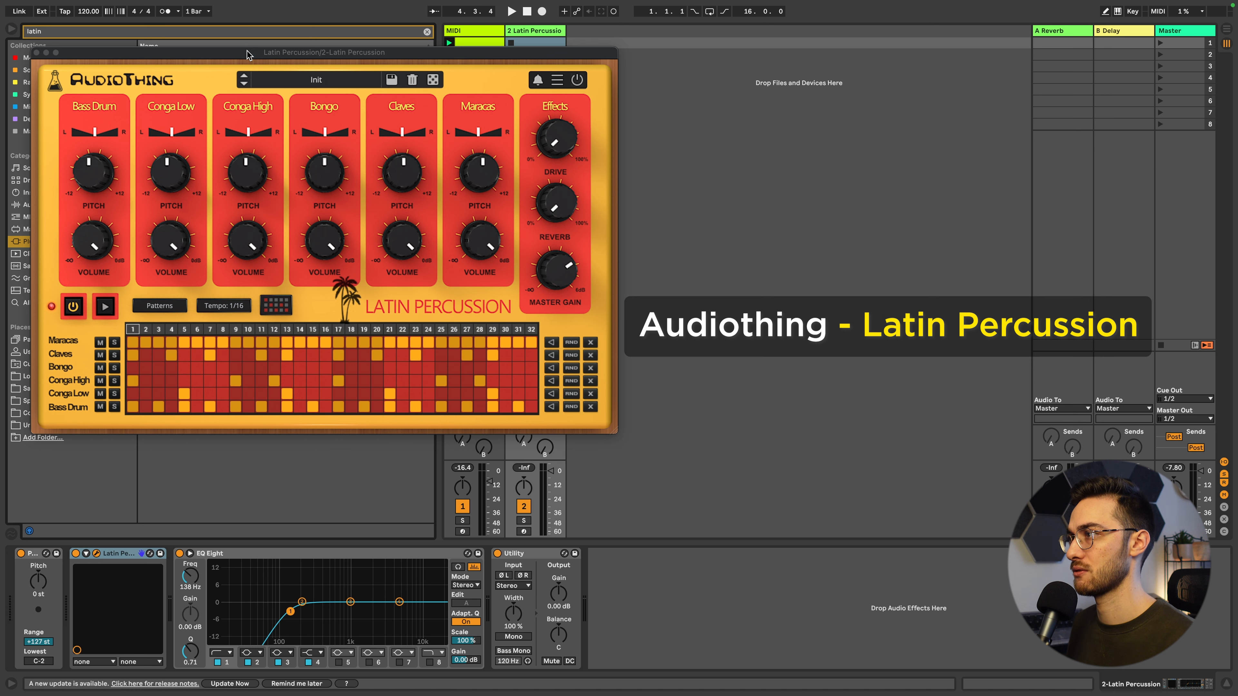
Mute every row of the Latin Percussion sequencer except Conga Low.
{"action": "left_click_drag", "start_coordinate": [247, 54], "coordinate": [450, 92]}
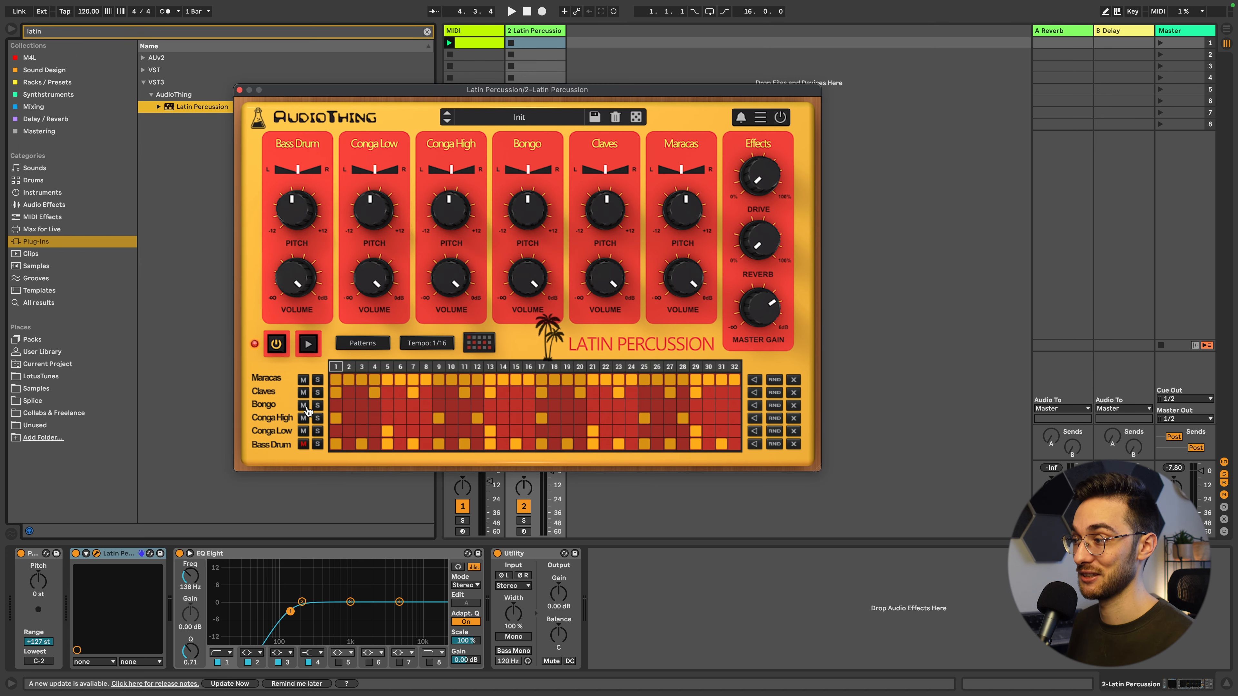
{"action": "left_click", "coordinate": [303, 379]}
{"action": "left_click", "coordinate": [303, 417]}
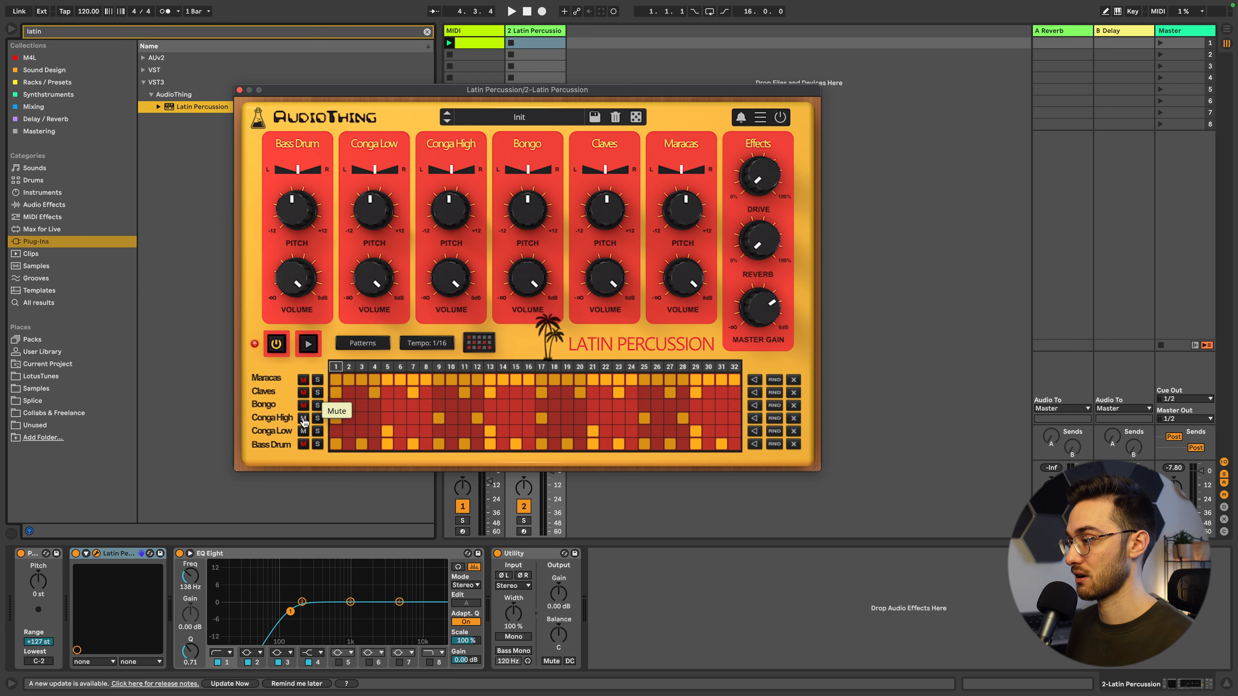
{"action": "left_click", "coordinate": [303, 431]}
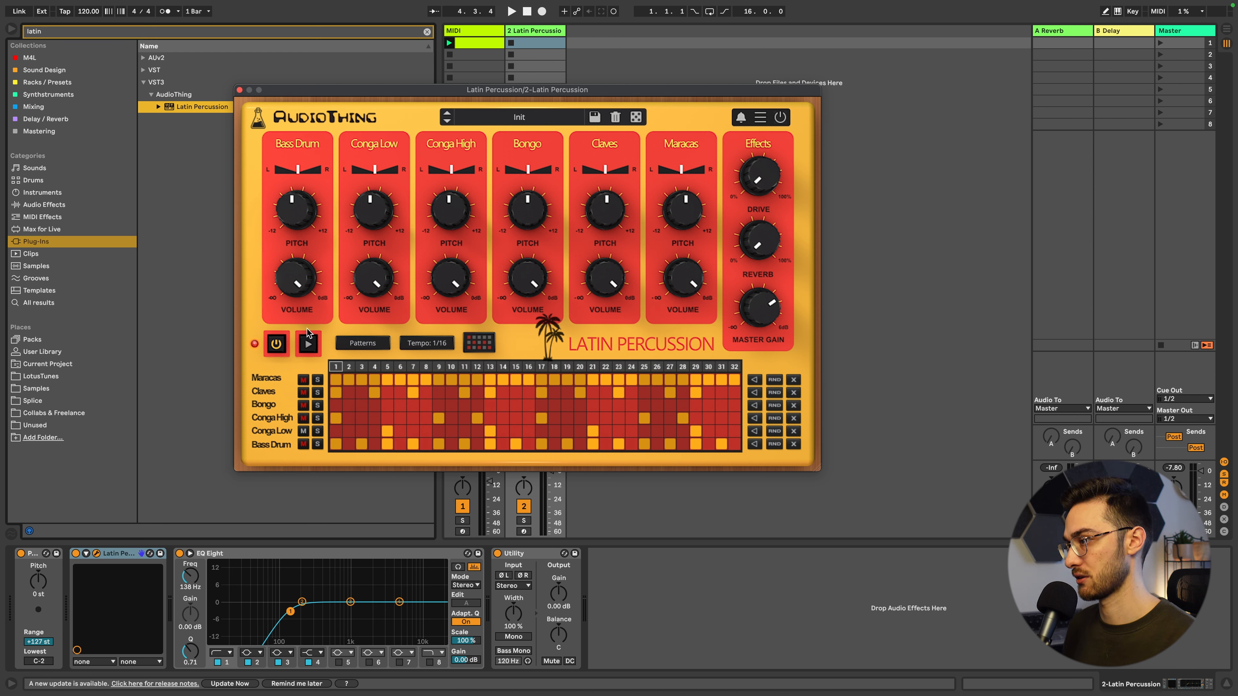
Play the loop and lower the EQ Eight low-cut frequency on the Latin Percussion track to about 45.4 Hz.
{"action": "key", "text": "space"}
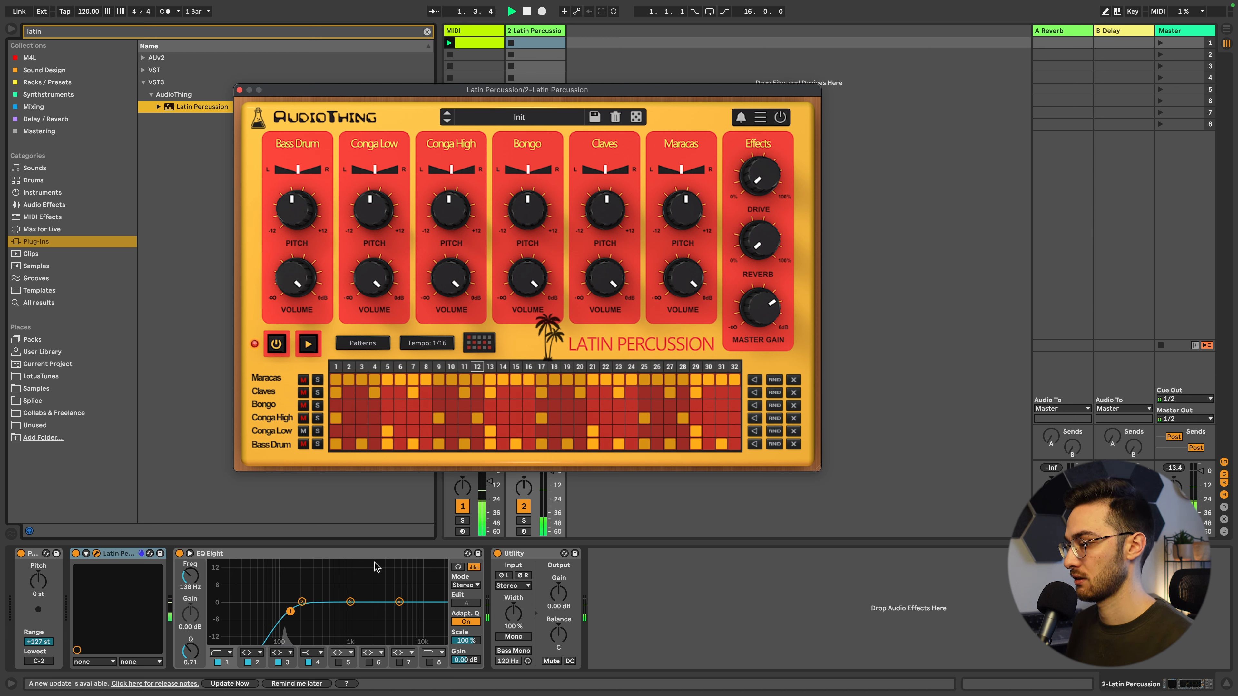
{"action": "left_click_drag", "start_coordinate": [289, 614], "coordinate": [255, 613]}
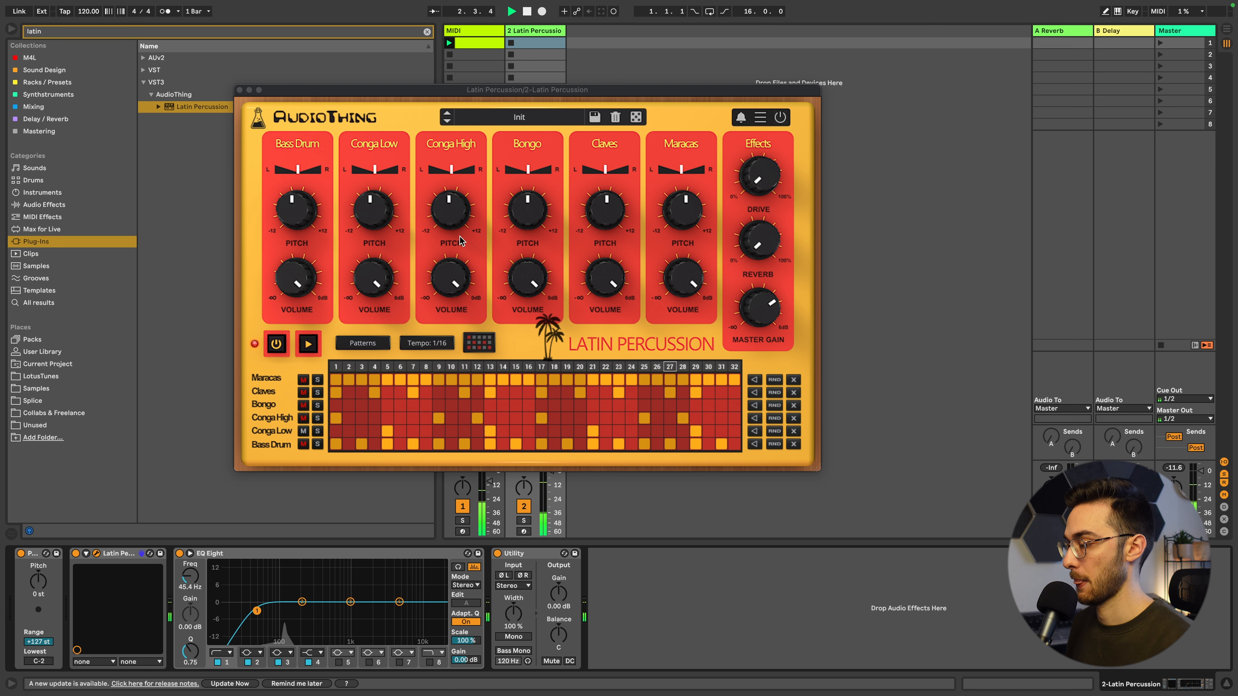
{"action": "key", "text": "space"}
Reprogram the Conga Low row so its hits fall on steps 6, 16, 22 and 30, checking it in playback.
{"action": "left_click", "coordinate": [388, 431]}
{"action": "left_click", "coordinate": [400, 431]}
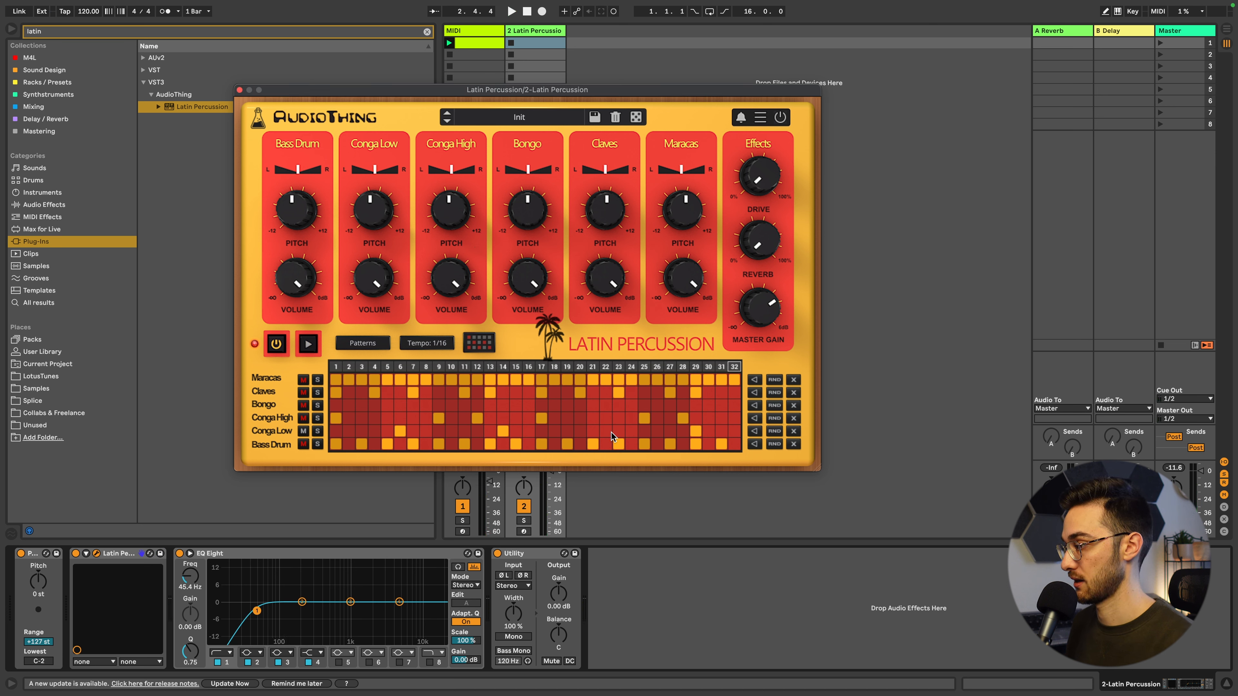
{"action": "left_click", "coordinate": [710, 431]}
{"action": "key", "text": "space"}
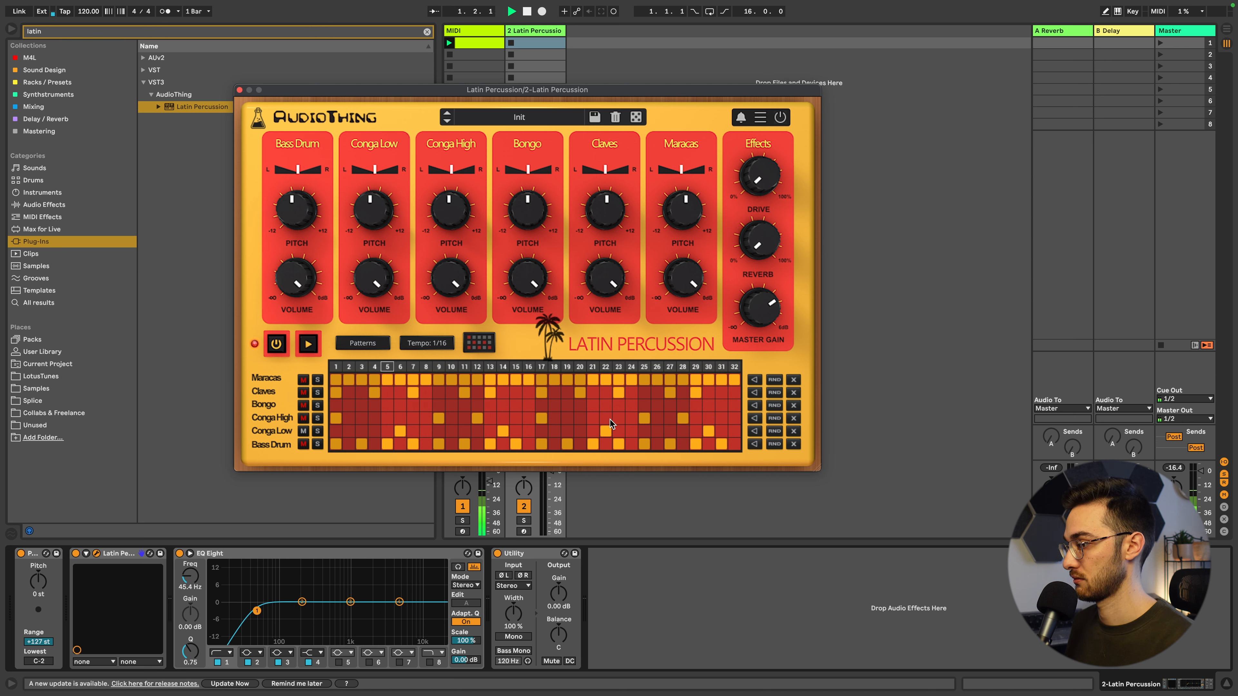
{"action": "left_click", "coordinate": [503, 431]}
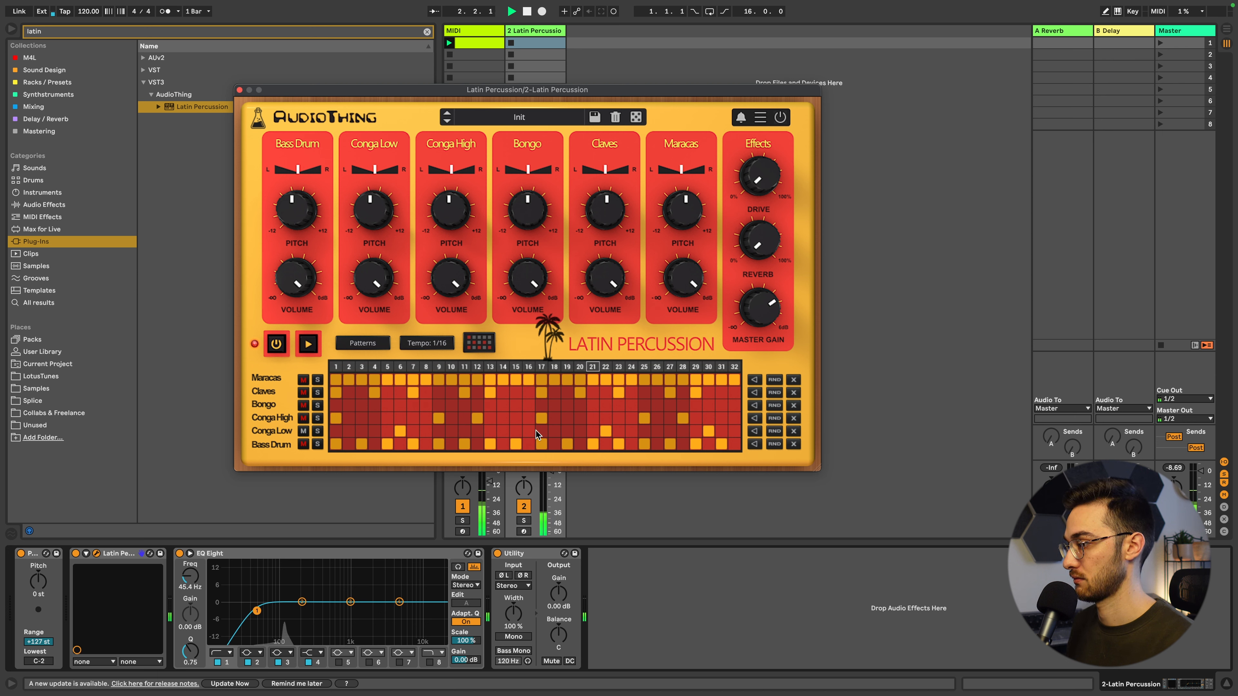
{"action": "left_click", "coordinate": [529, 431]}
Switch off EQ Eight on the Latin Percussion track and balance the track's volume against the kick at about -12 dB.
{"action": "left_click_drag", "start_coordinate": [552, 490], "coordinate": [551, 491]}
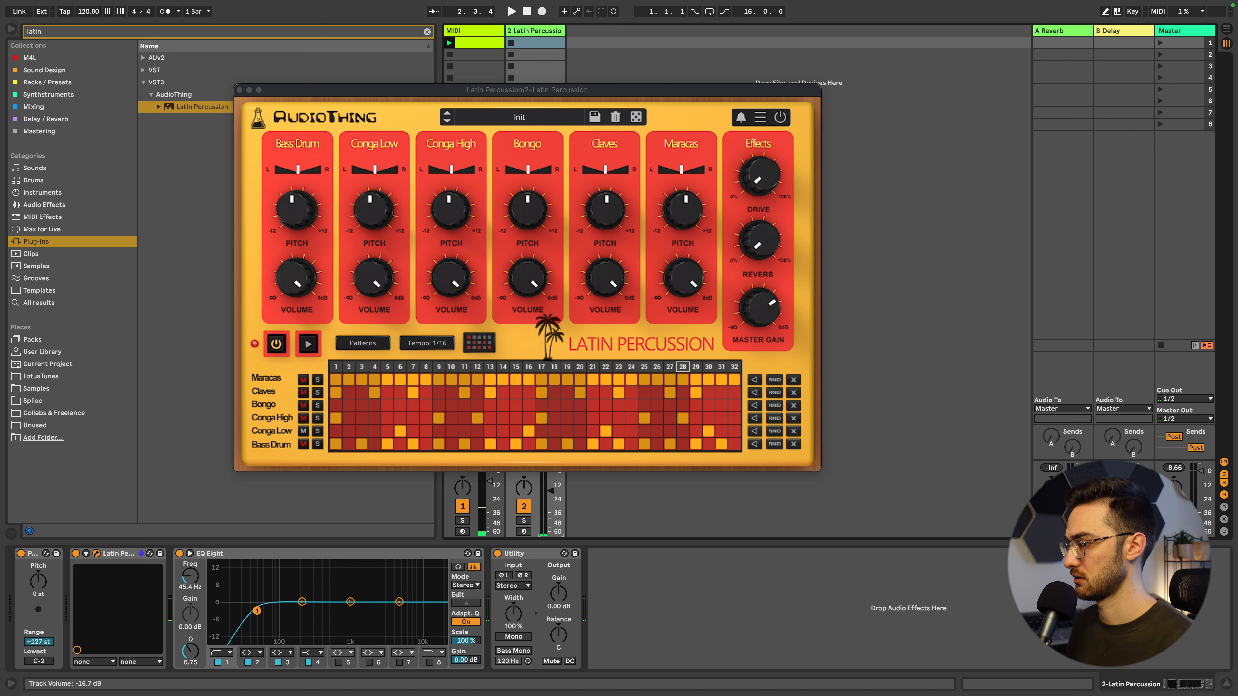
{"action": "left_click_drag", "start_coordinate": [587, 91], "coordinate": [587, 75]}
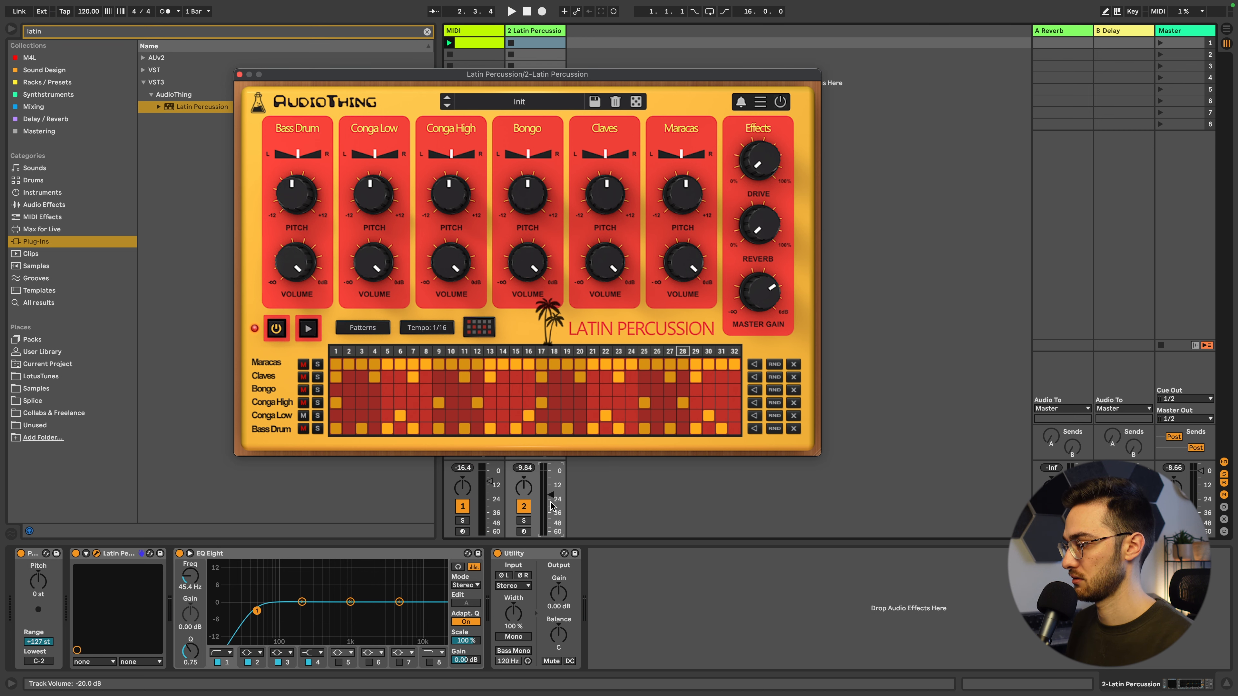
{"action": "left_click_drag", "start_coordinate": [553, 505], "coordinate": [553, 509]}
{"action": "key", "text": "space"}
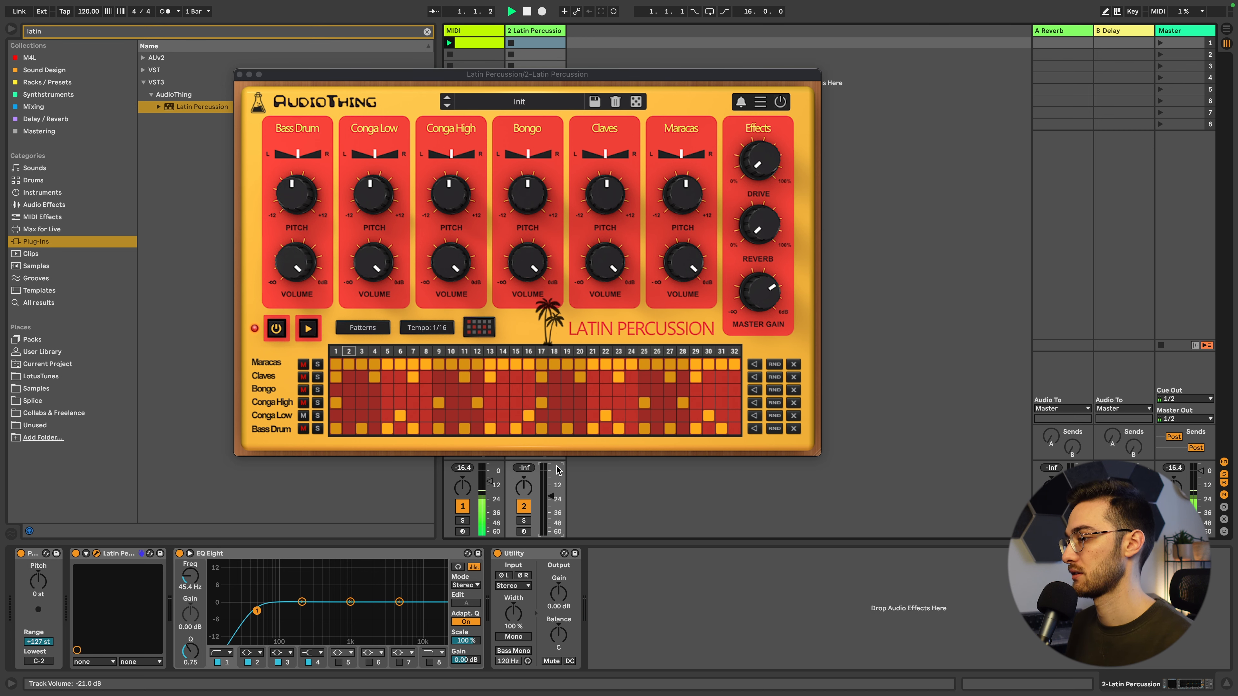
{"action": "left_click_drag", "start_coordinate": [557, 498], "coordinate": [557, 493]}
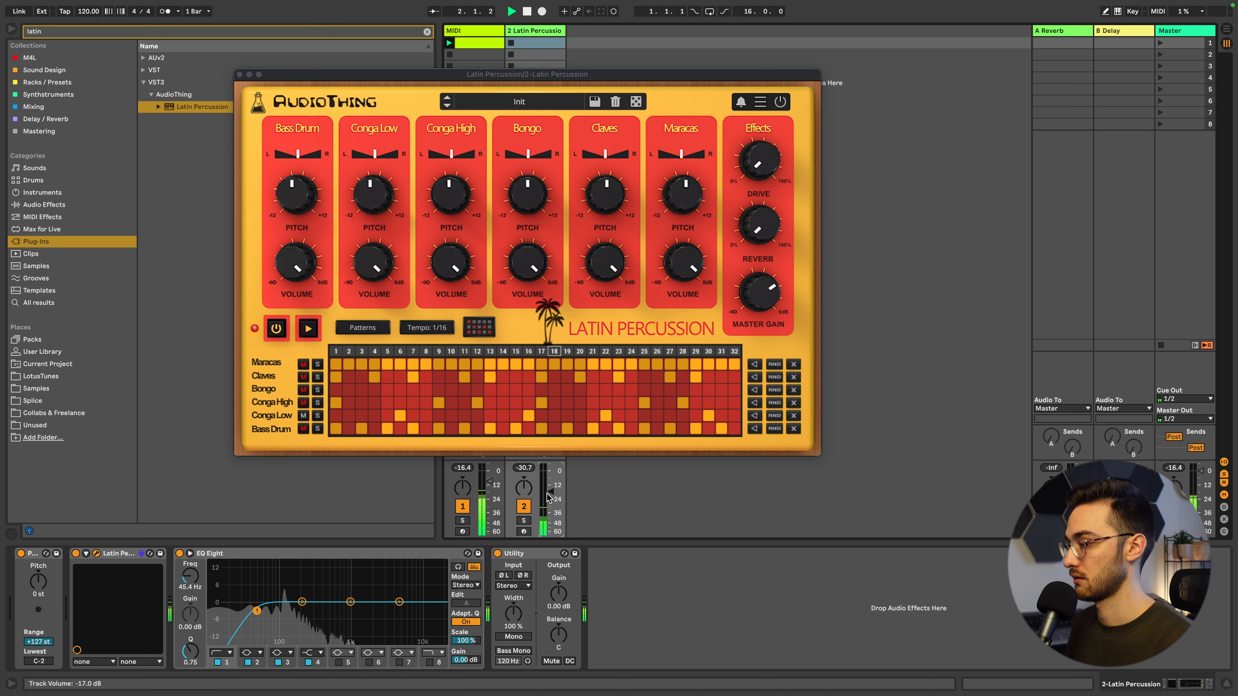
{"action": "left_click", "coordinate": [180, 553]}
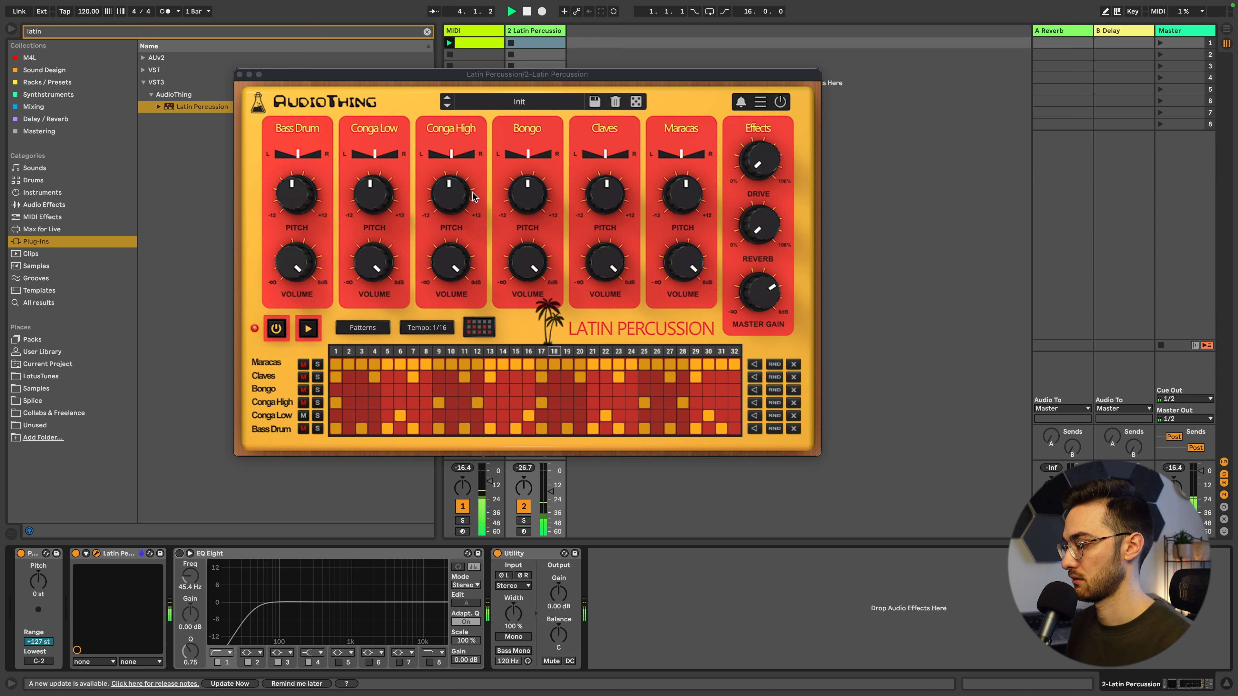
{"action": "left_click_drag", "start_coordinate": [548, 490], "coordinate": [547, 483]}
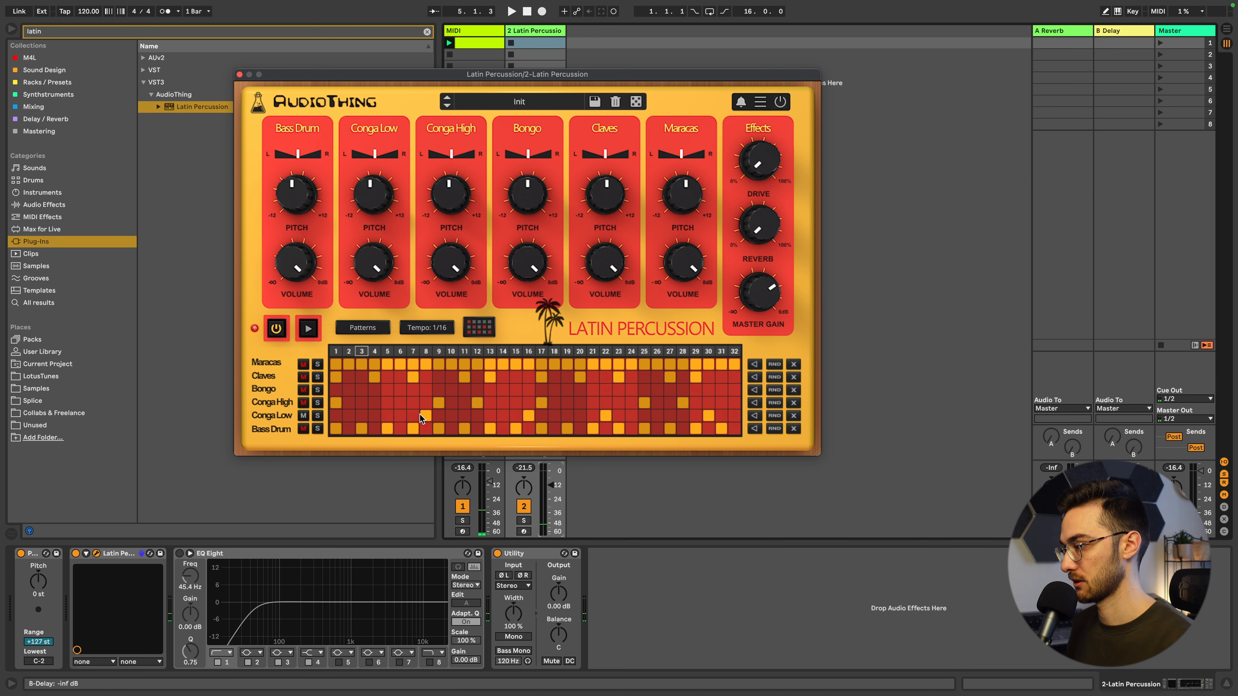
Rearrange the Conga Low hits to steps 7, 26 and 28 and audition the pattern with the kick.
{"action": "key", "text": "space"}
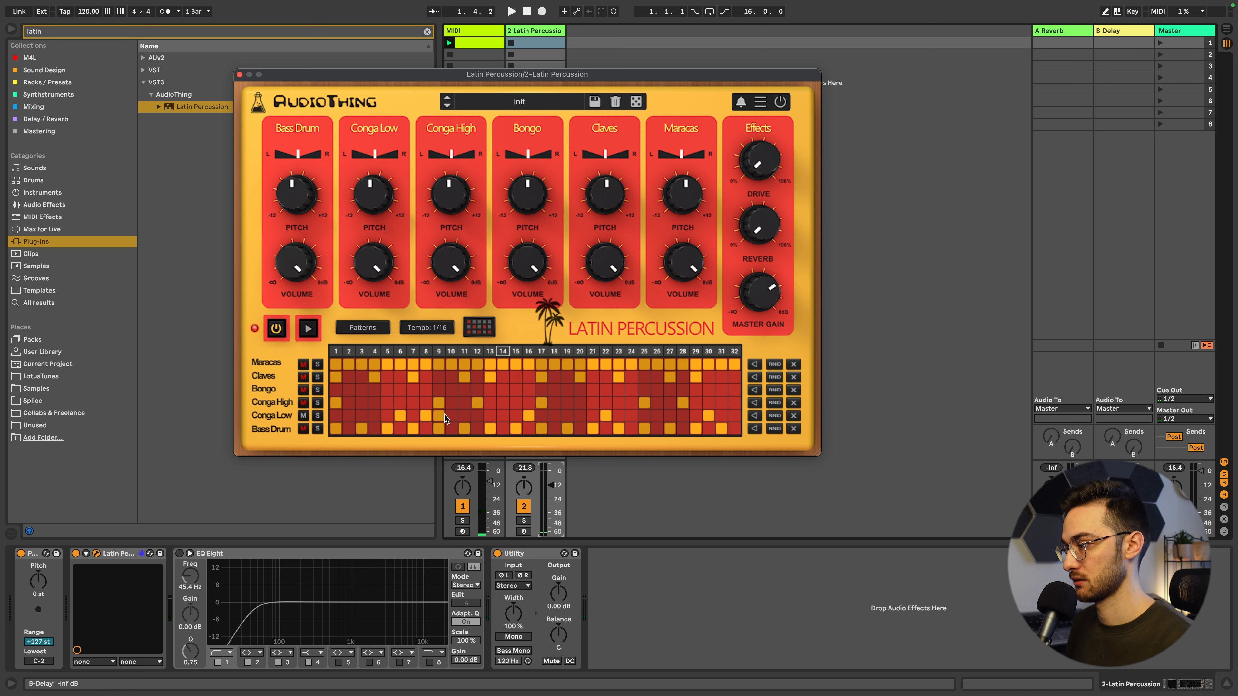
{"action": "key", "text": "space"}
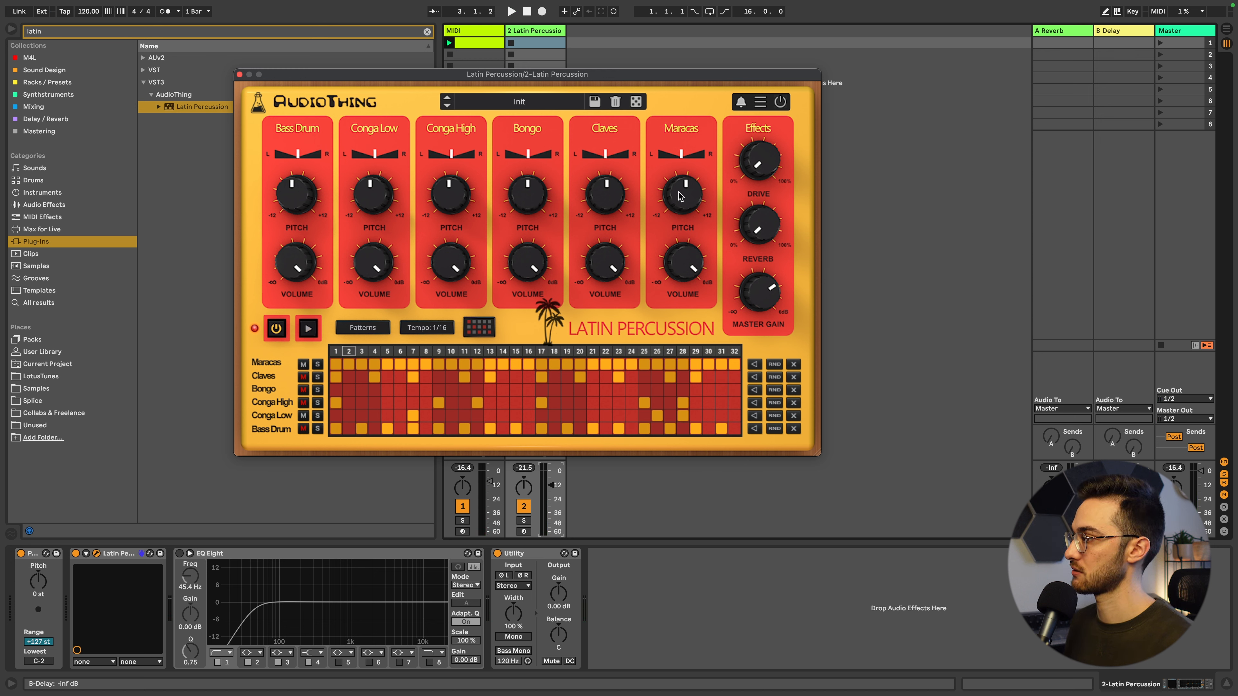
Bring in the unmuted Maracas and turn their volume down to slightly below mid-range during playback.
{"action": "left_click_drag", "start_coordinate": [686, 258], "coordinate": [700, 318]}
{"action": "key", "text": "space"}
{"action": "left_click_drag", "start_coordinate": [692, 274], "coordinate": [691, 279]}
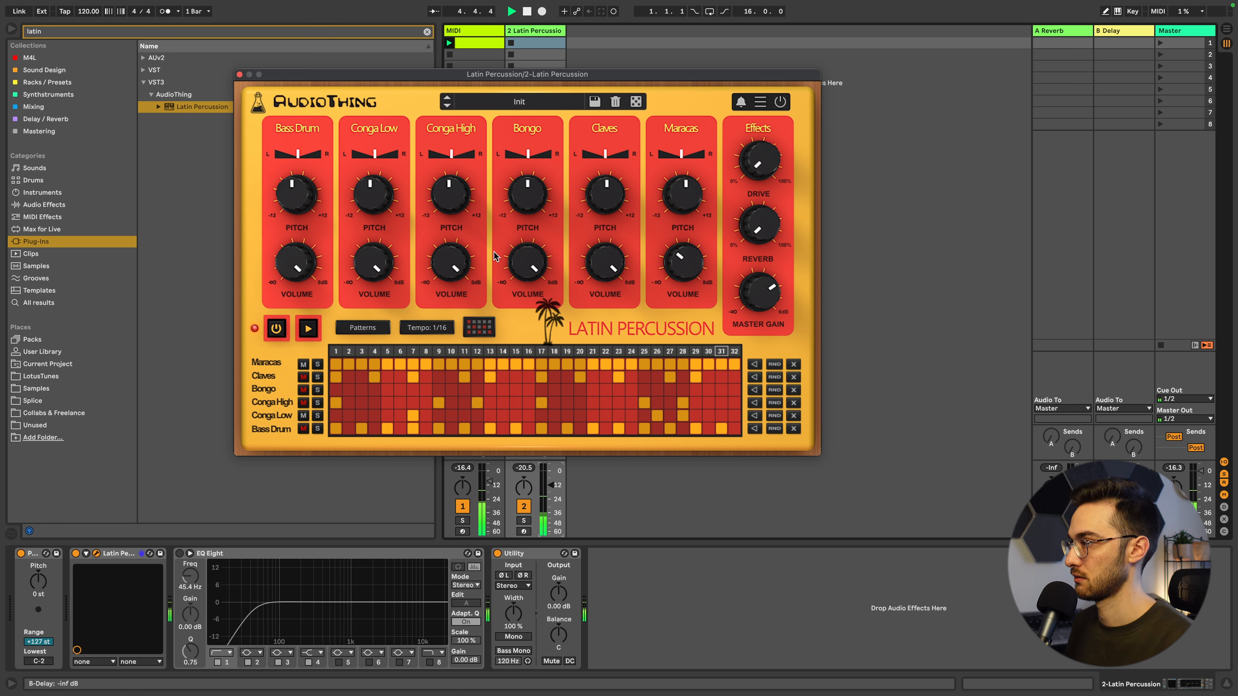
{"action": "left_click", "coordinate": [239, 74]}
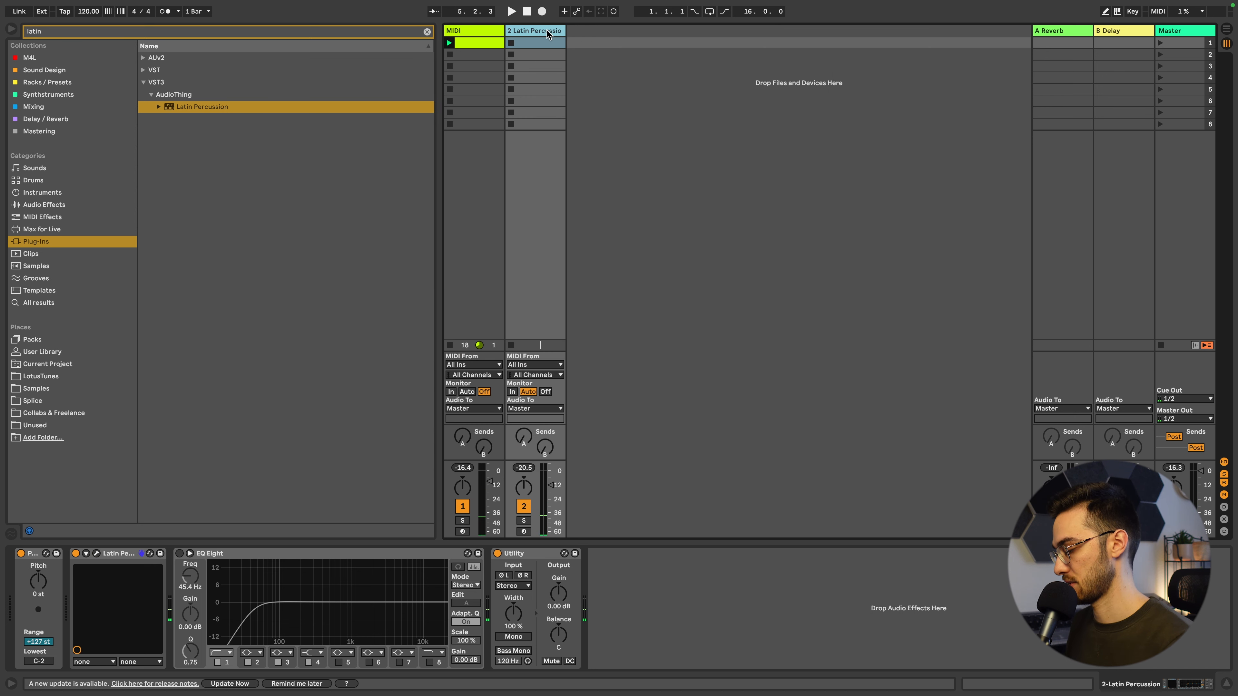
Add two audio tracks after the Latin Percussion track.
{"action": "key", "text": "super+t"}
{"action": "key", "text": "super+t"}
Mute the Conga Low row in Latin Percussion so that only the Maracas play.
{"action": "left_click", "coordinate": [538, 32]}
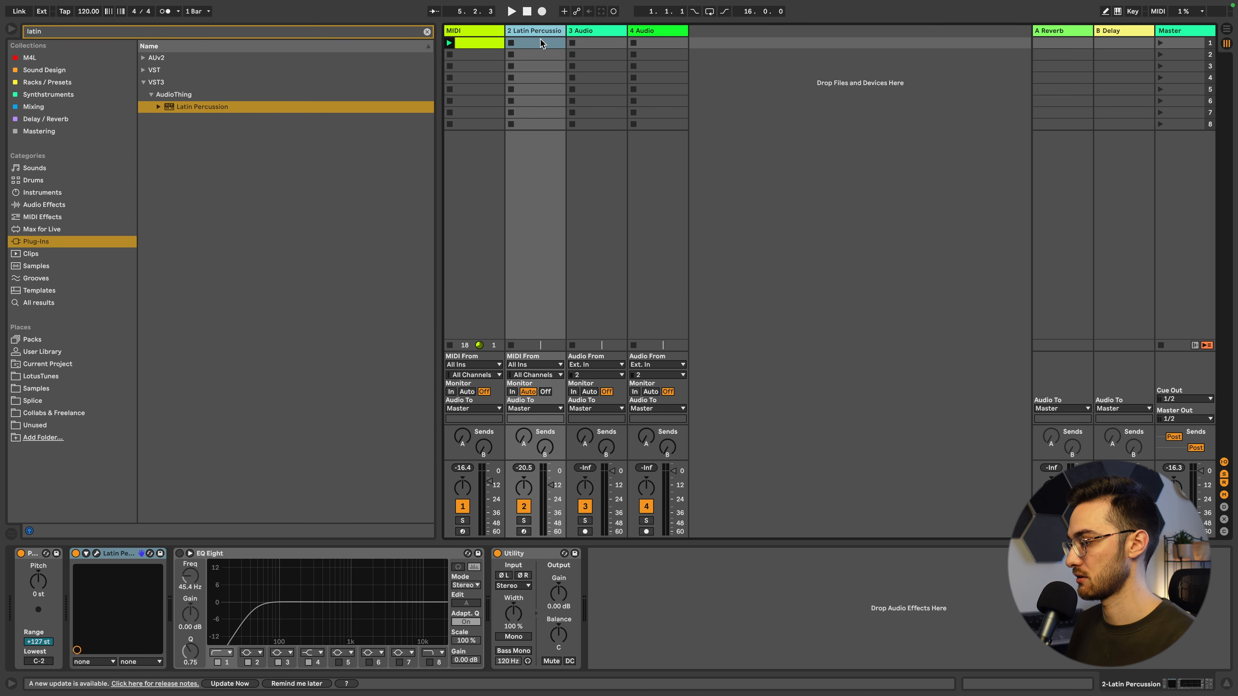
{"action": "left_click", "coordinate": [97, 553]}
{"action": "left_click", "coordinate": [304, 416]}
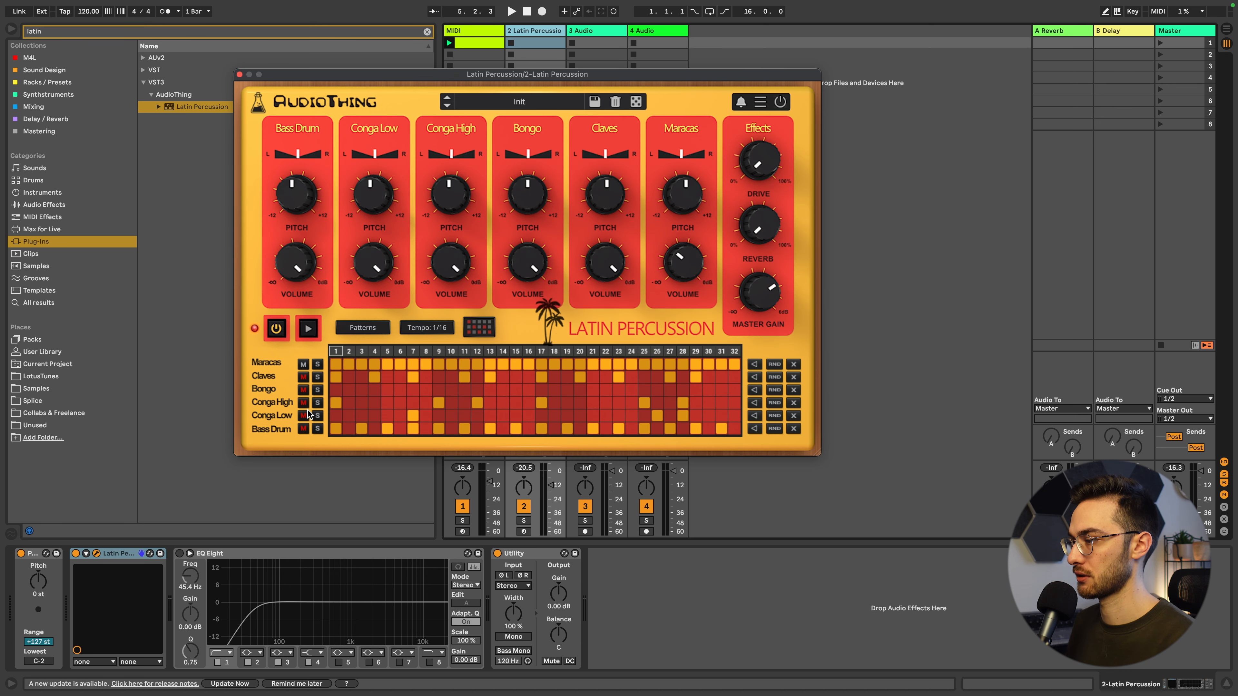
{"action": "left_click", "coordinate": [240, 74]}
Set the first new audio track's input to 2-Latin Percussion, Post Mixer, and arm the track for recording.
{"action": "left_click", "coordinate": [594, 365]}
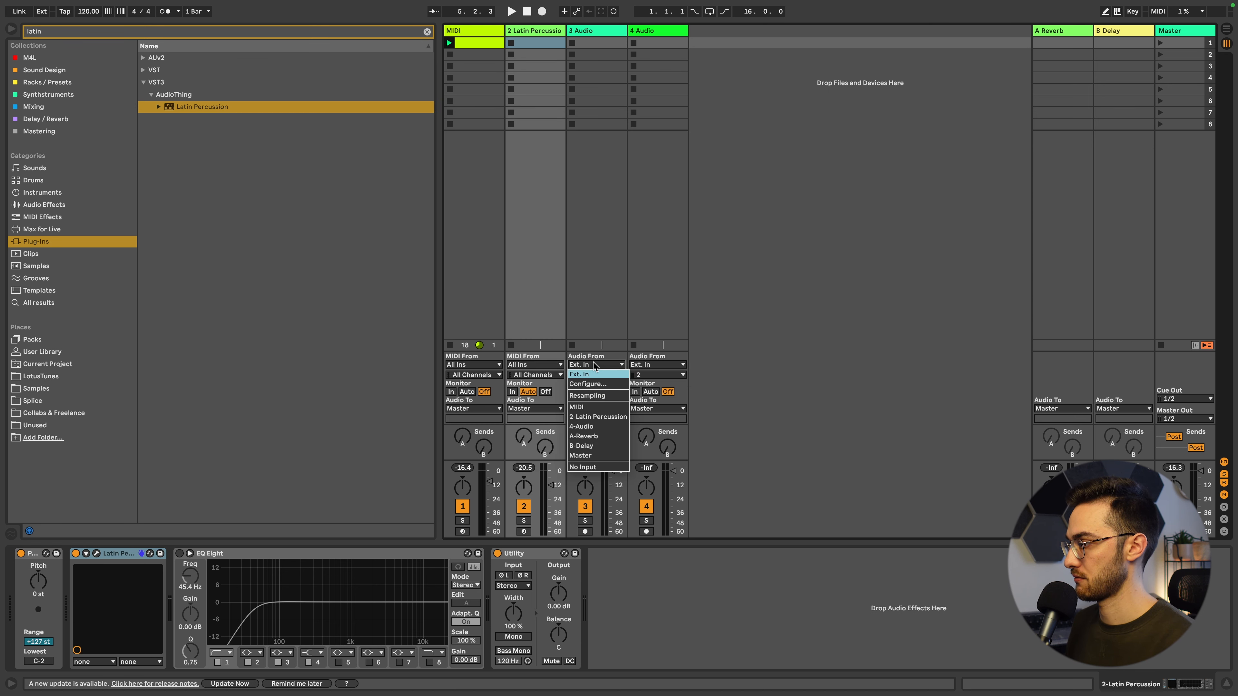
{"action": "left_click", "coordinate": [593, 418]}
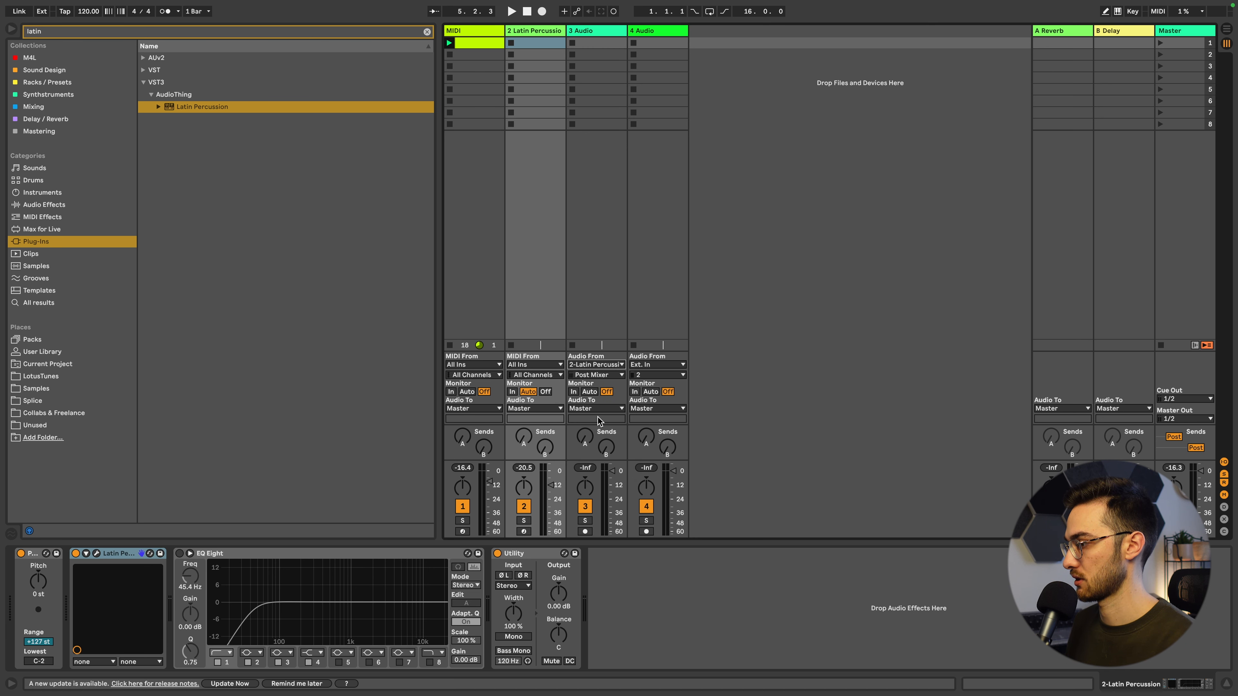
{"action": "left_click", "coordinate": [585, 531]}
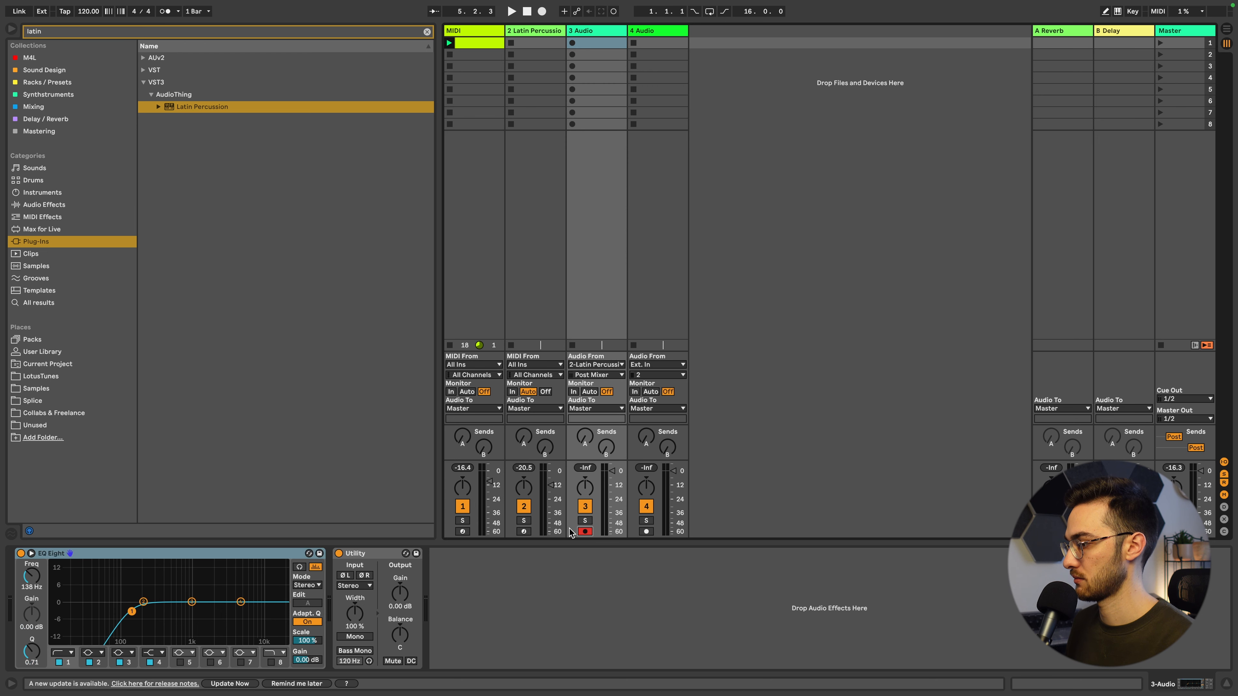
Start recording the Maracas into the armed track's first clip slot and open the new clip's waveform.
{"action": "left_click", "coordinate": [572, 44]}
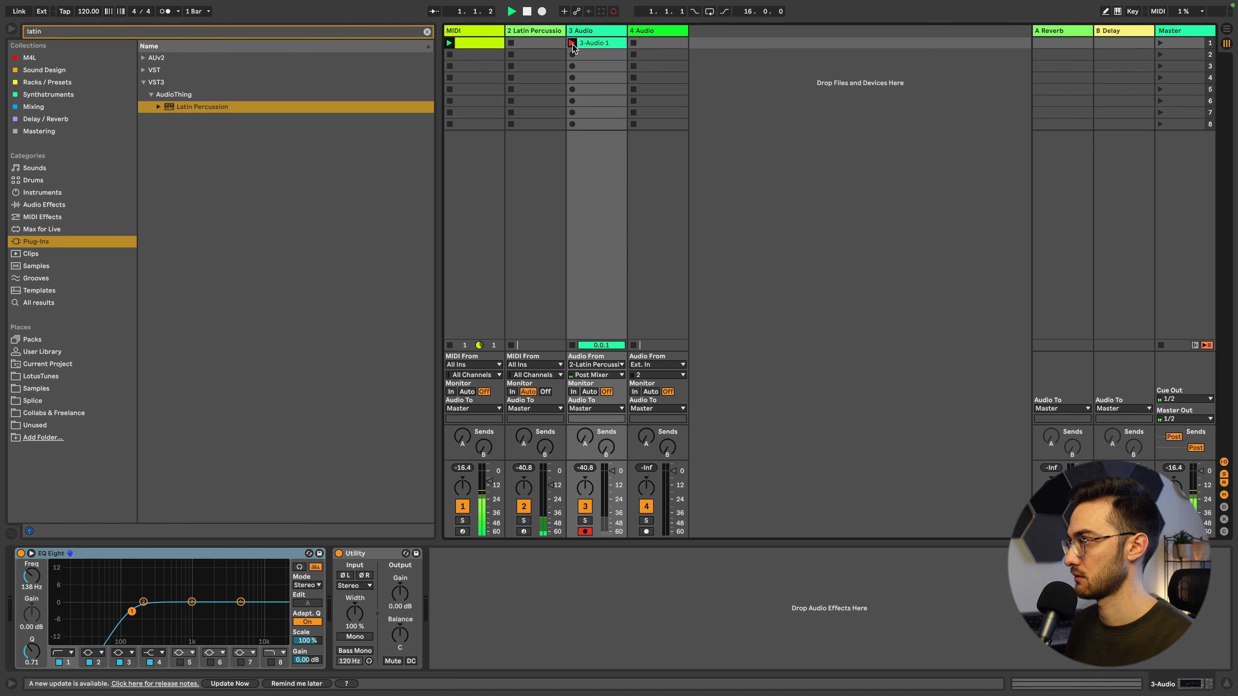
{"action": "left_click", "coordinate": [587, 50]}
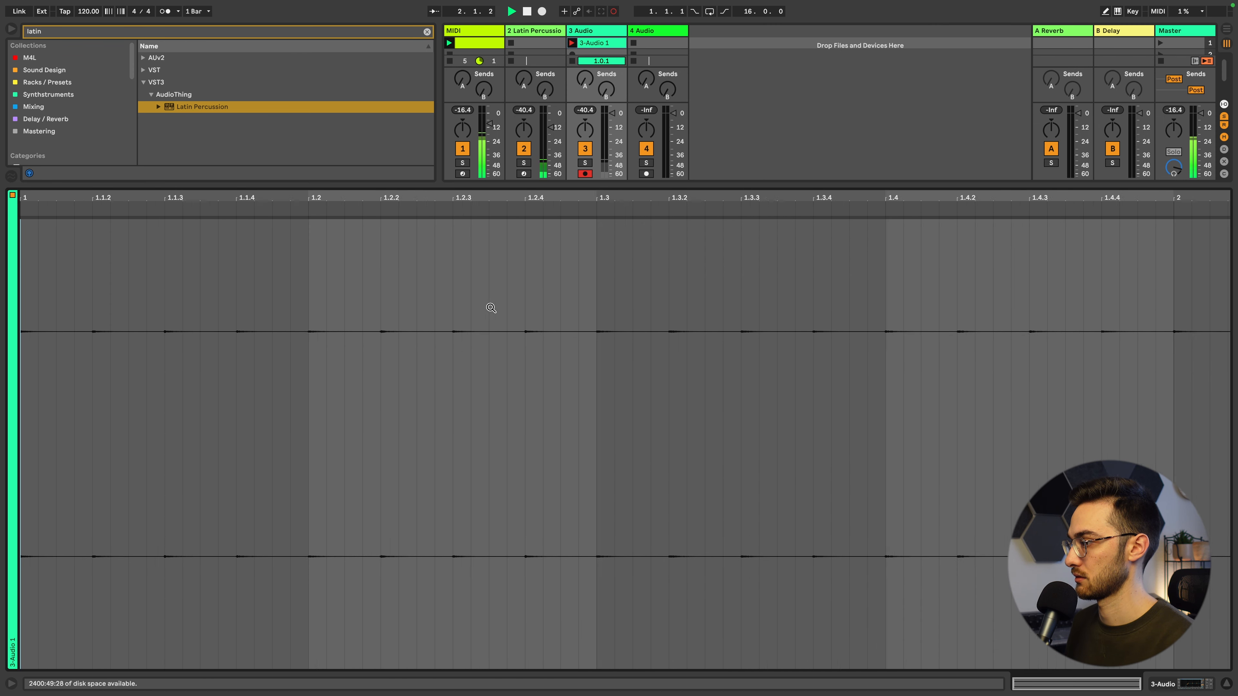
Stop the recording and shorten the Maracas clip's loop to a length of 1.3.0.
{"action": "key", "text": "space"}
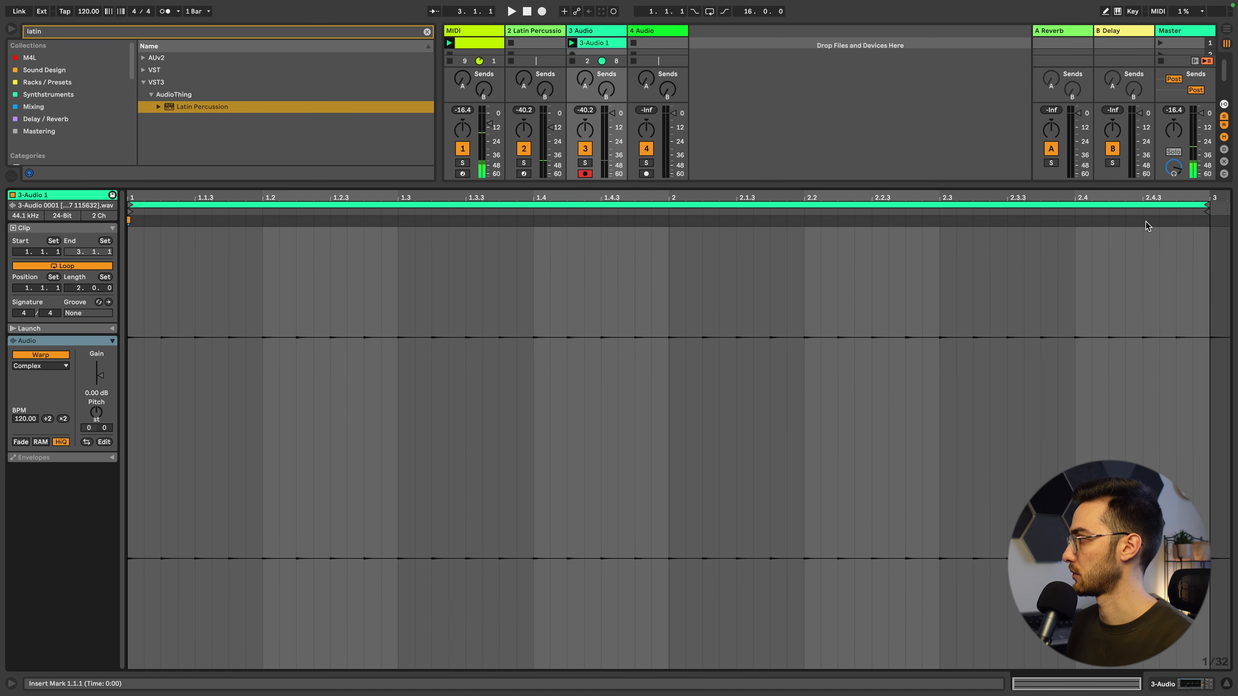
{"action": "left_click_drag", "start_coordinate": [1115, 210], "coordinate": [1066, 210]}
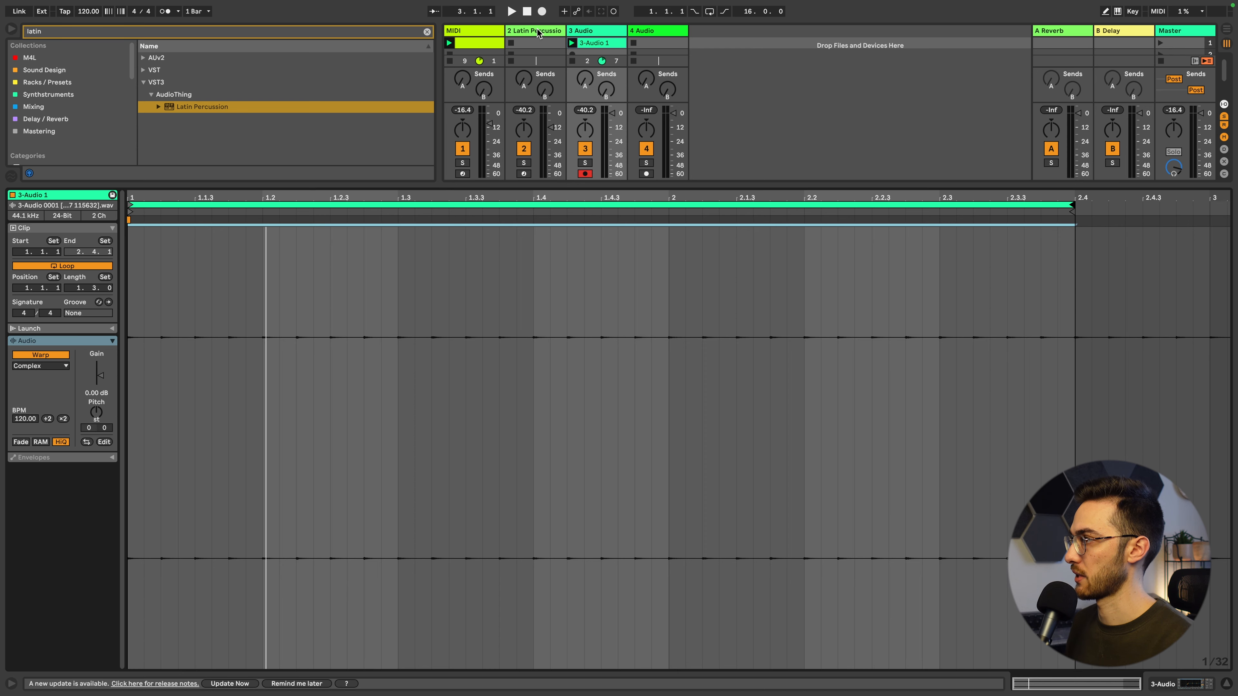
Mute the Maracas row and unmute the Conga Low row in Latin Percussion.
{"action": "left_click", "coordinate": [536, 43]}
{"action": "key", "text": "shift+Tab"}
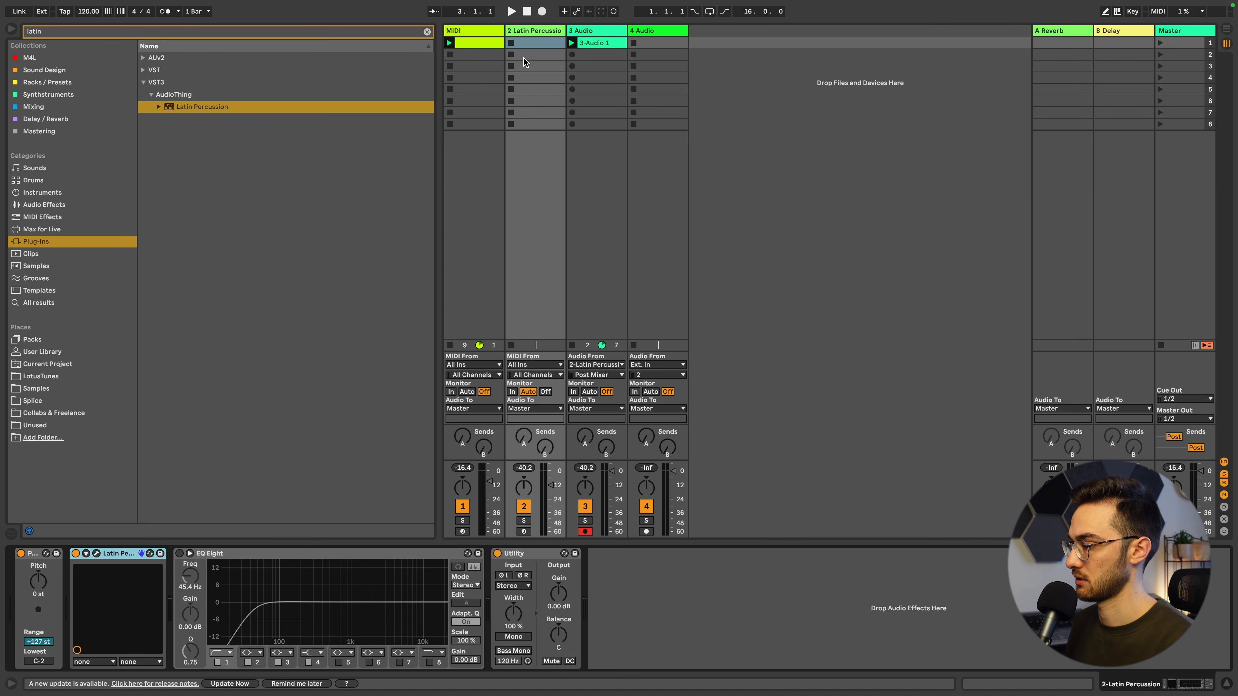
{"action": "left_click", "coordinate": [96, 553]}
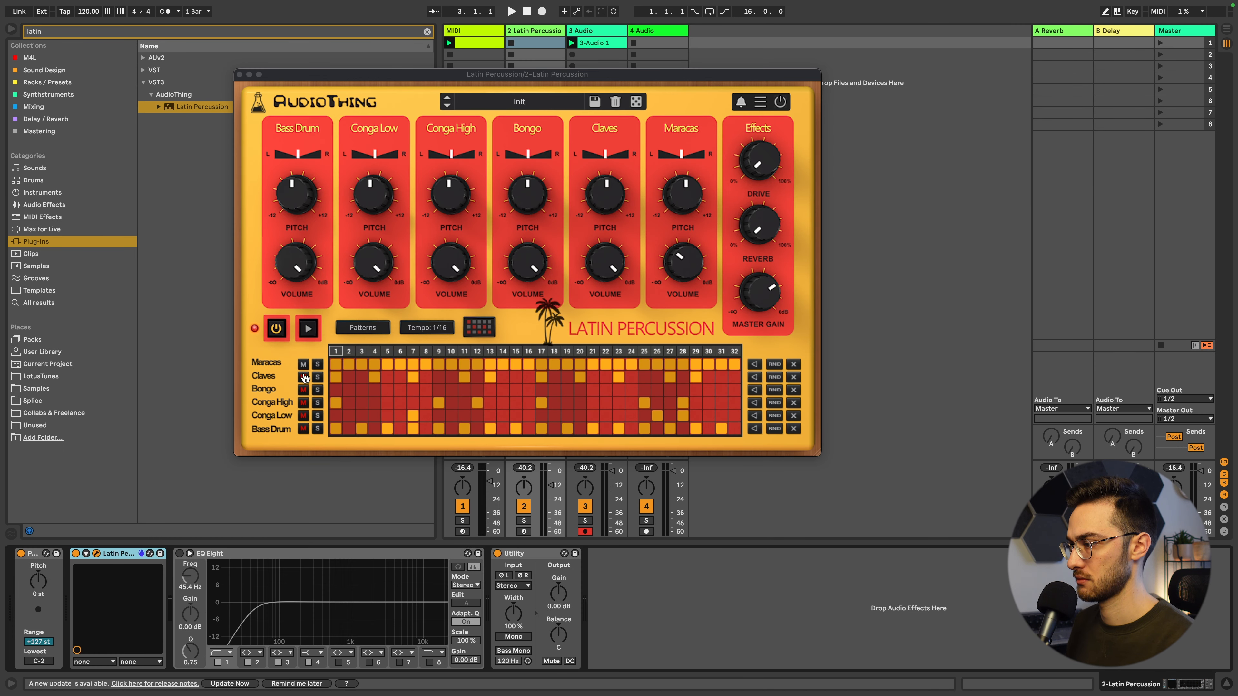
{"action": "left_click", "coordinate": [303, 365]}
{"action": "left_click", "coordinate": [303, 416]}
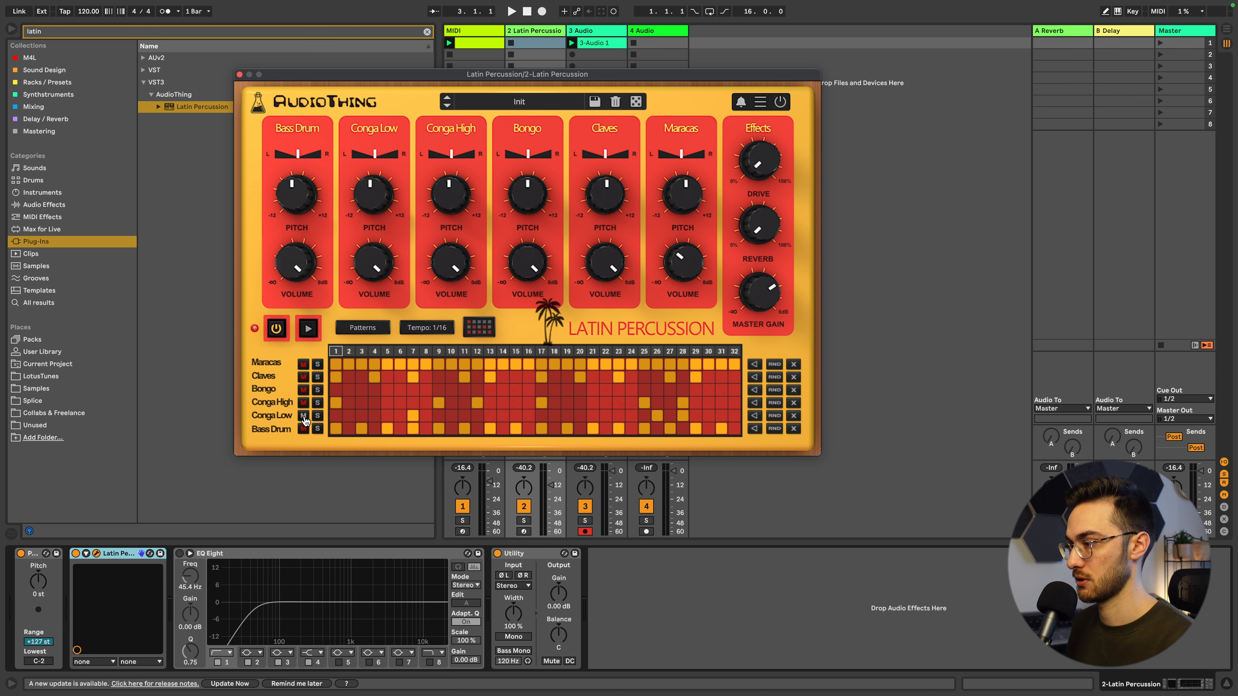
{"action": "left_click", "coordinate": [240, 74]}
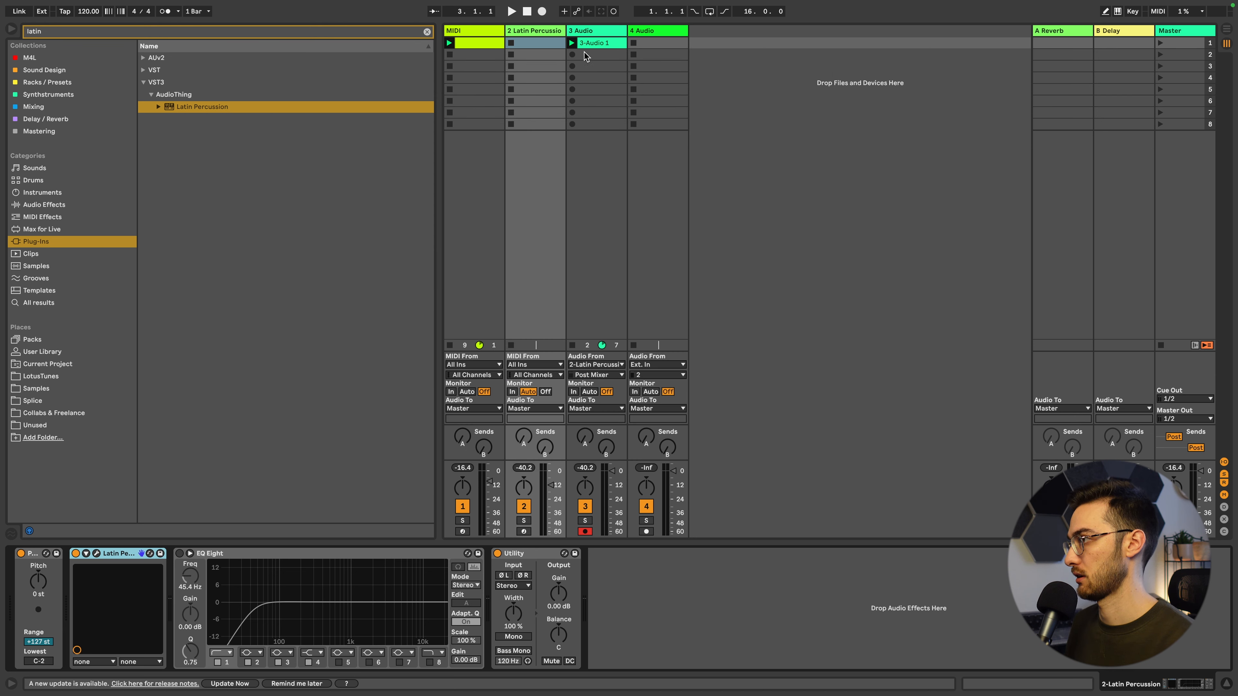
Set the 4 Audio track's input to 2-Latin Percussion, arm it, and record the Conga Low into its first clip slot.
{"action": "left_click", "coordinate": [653, 364]}
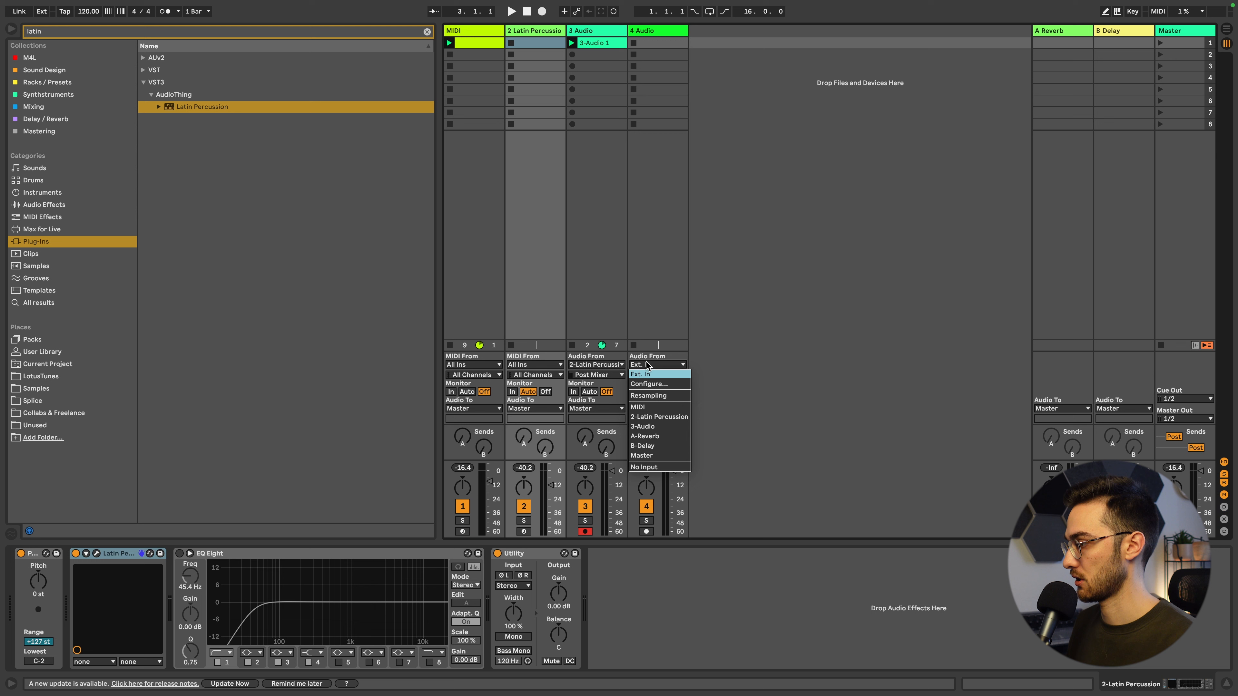
{"action": "left_click", "coordinate": [655, 422]}
{"action": "left_click", "coordinate": [647, 531]}
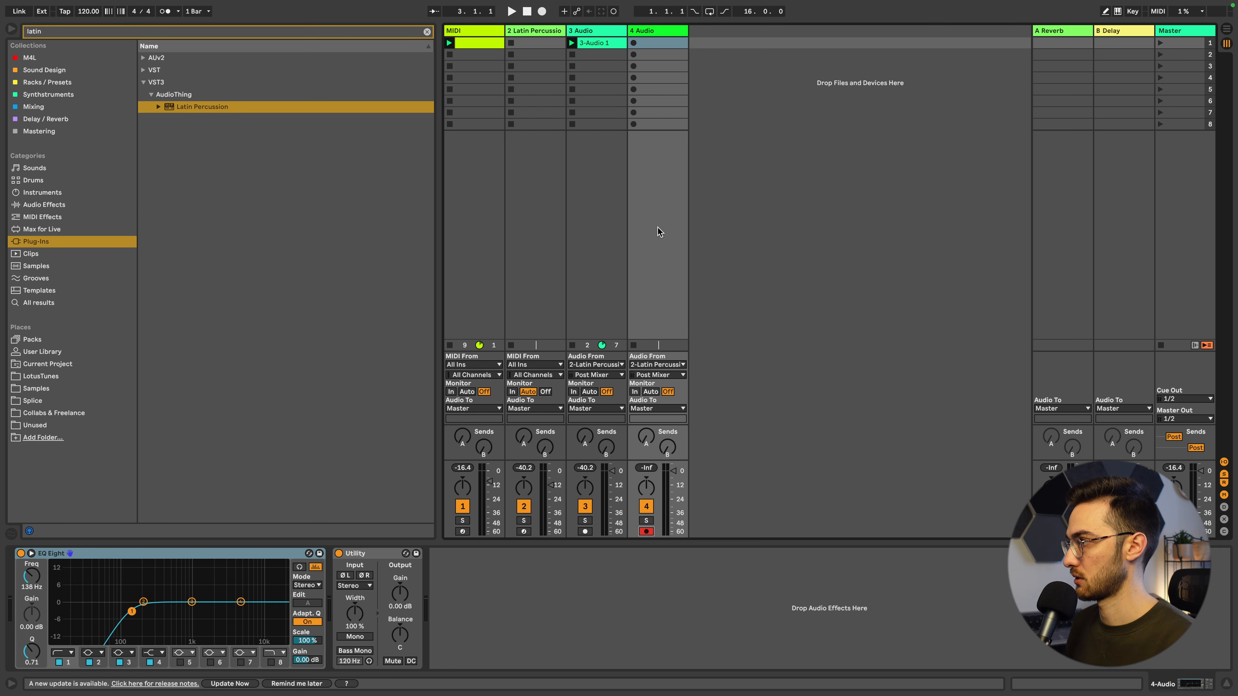
{"action": "left_click", "coordinate": [634, 44]}
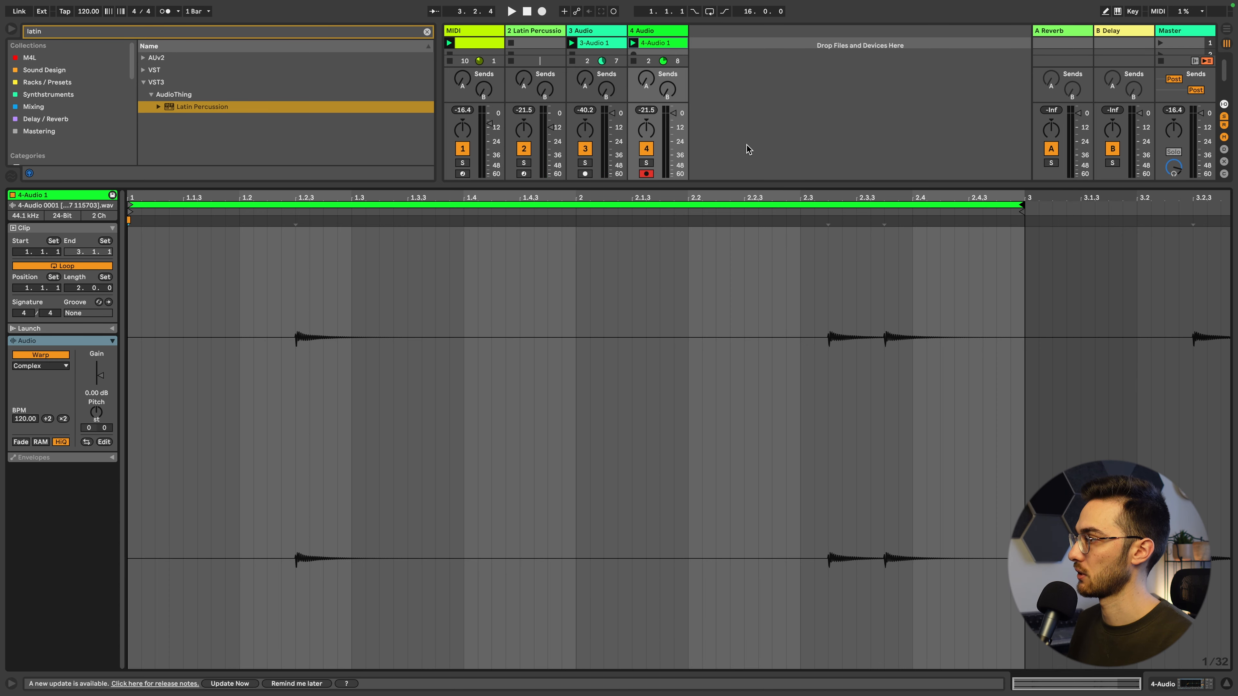
Delete the Latin Percussion track and play the two recorded percussion clips with the kick.
{"action": "left_click", "coordinate": [535, 29]}
{"action": "key", "text": "Delete"}
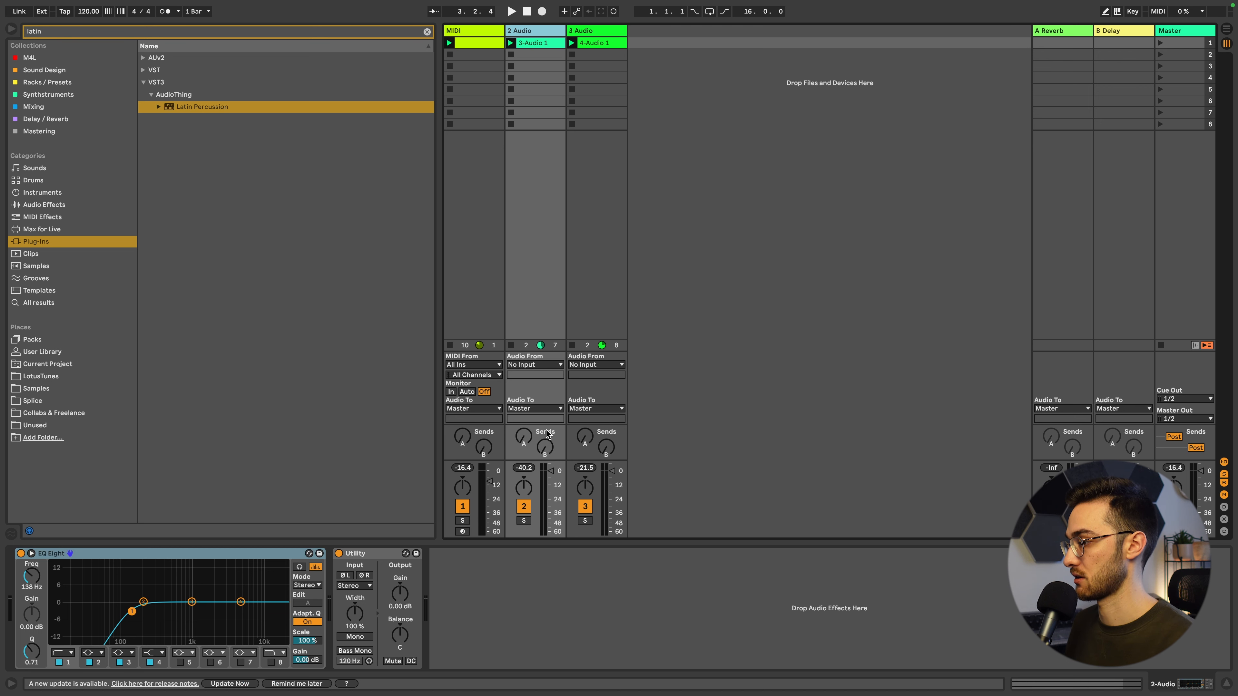
{"action": "key", "text": "space"}
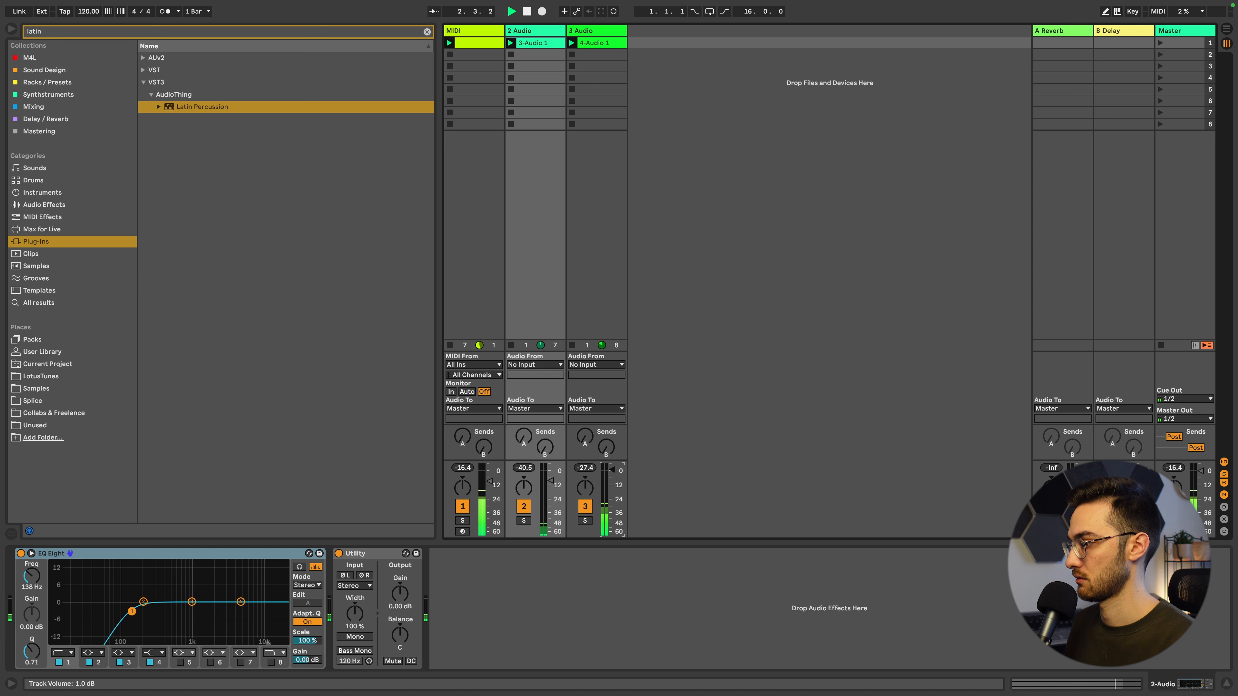
Rename the two recorded audio tracks as Maracas and Tom.
{"action": "left_click", "coordinate": [597, 31]}
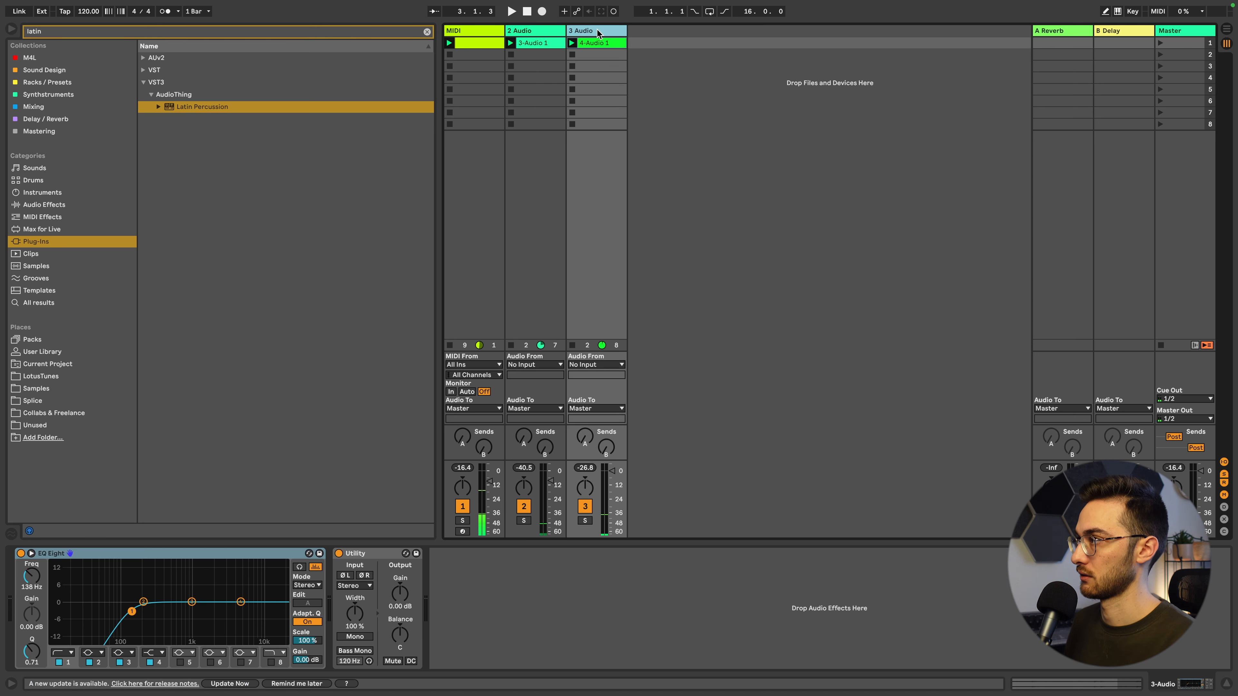
{"action": "double_click", "coordinate": [526, 31]}
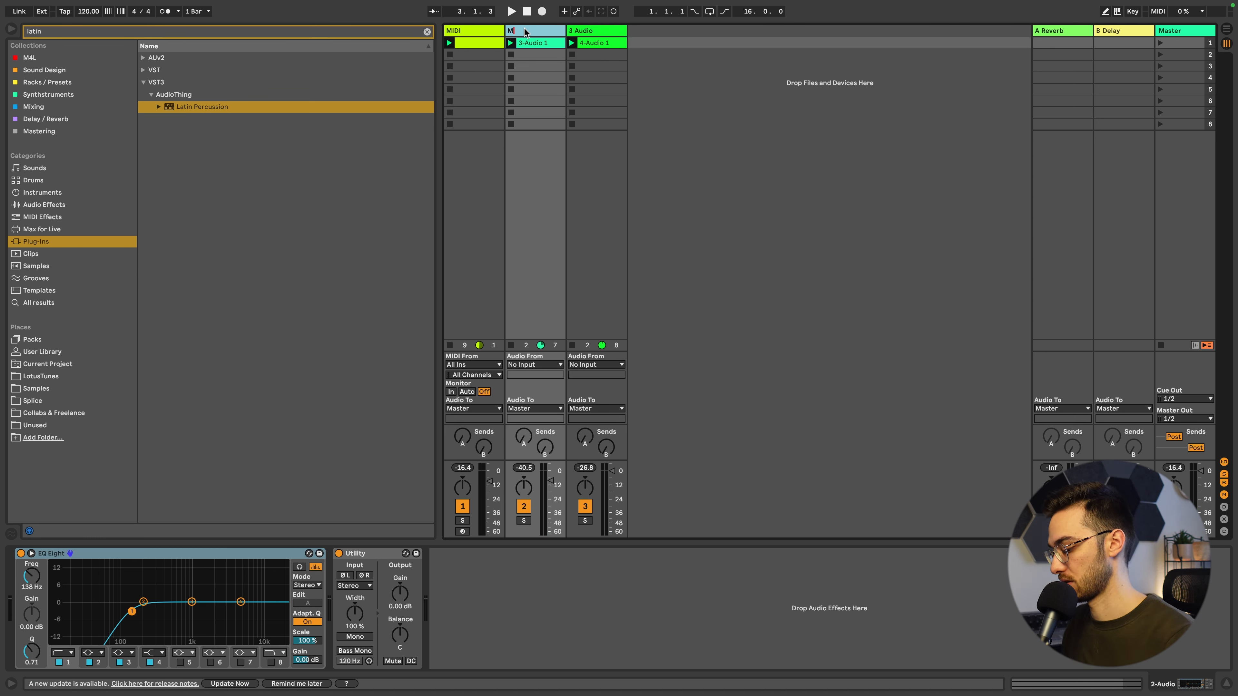
{"action": "type", "text": "Maracas"}
{"action": "double_click", "coordinate": [583, 31]}
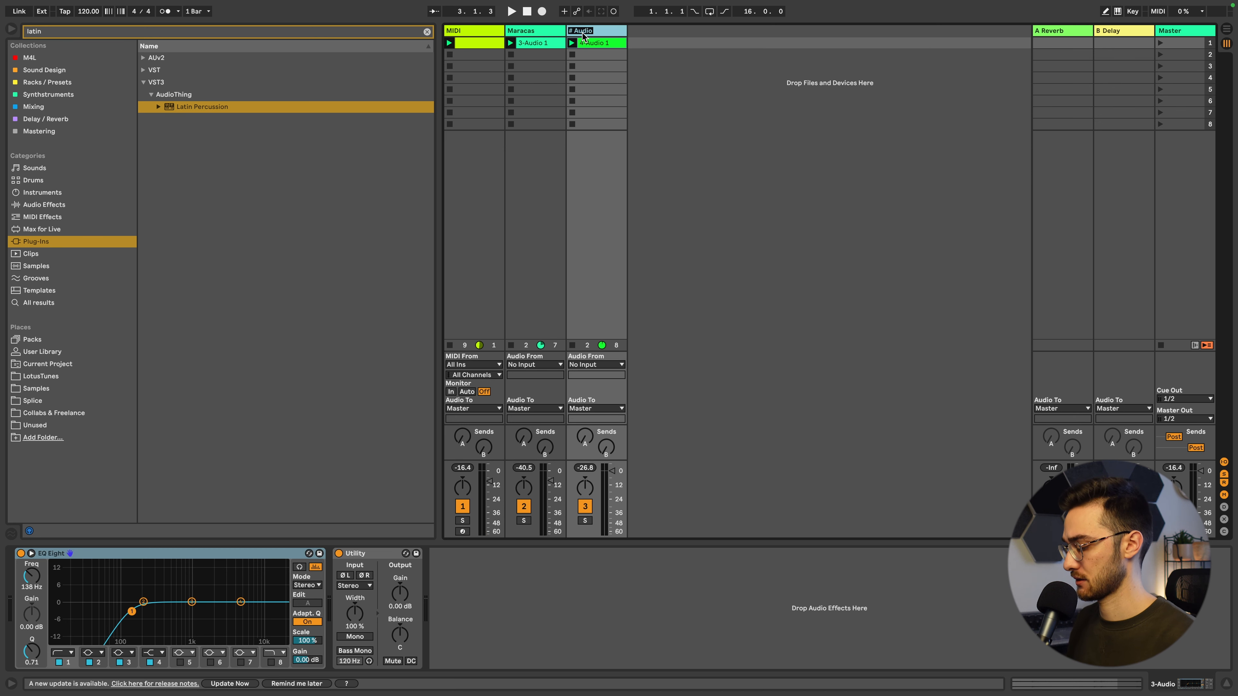
{"action": "key", "text": "Return"}
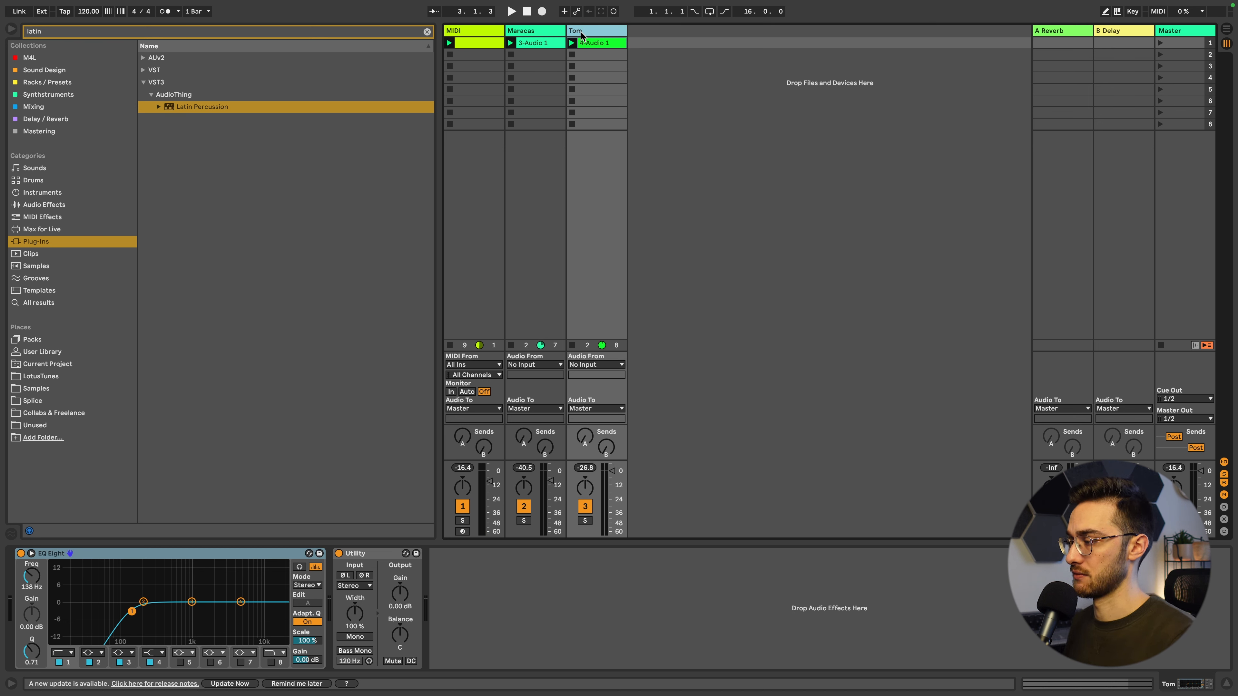
Colour the Tom track dark red and the Maracas track yellow-green.
{"action": "right_click", "coordinate": [587, 36]}
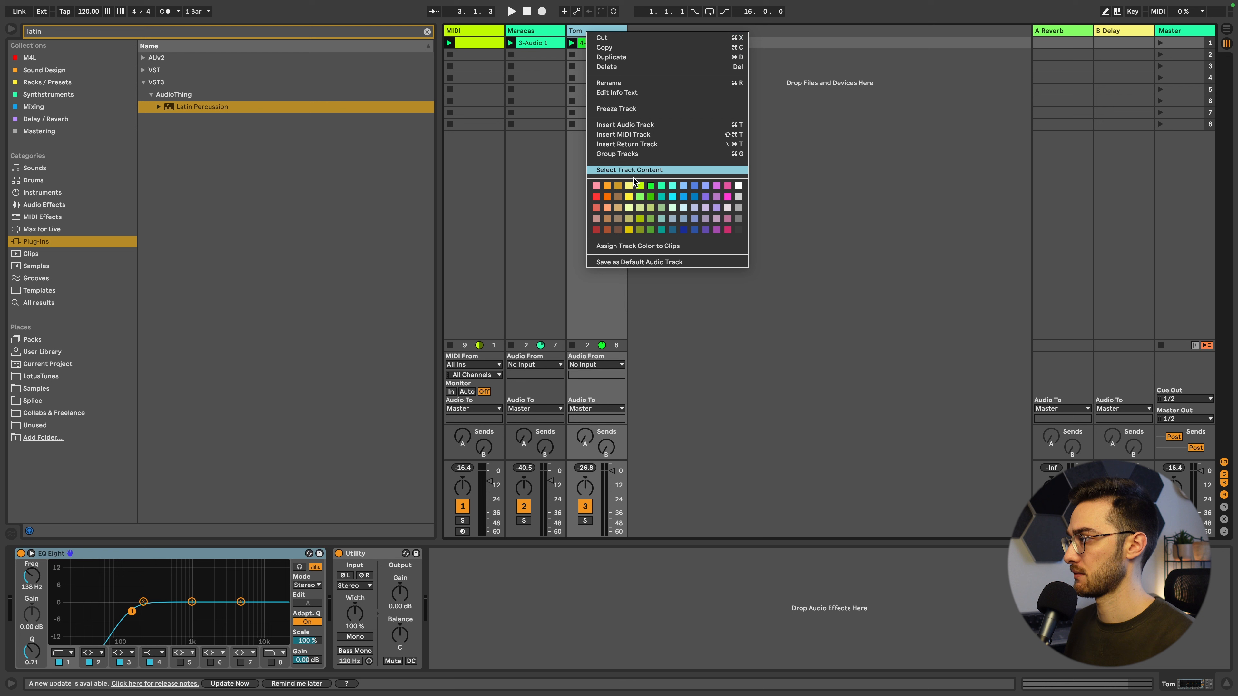
{"action": "left_click", "coordinate": [593, 230]}
{"action": "right_click", "coordinate": [539, 34]}
{"action": "left_click", "coordinate": [592, 187]}
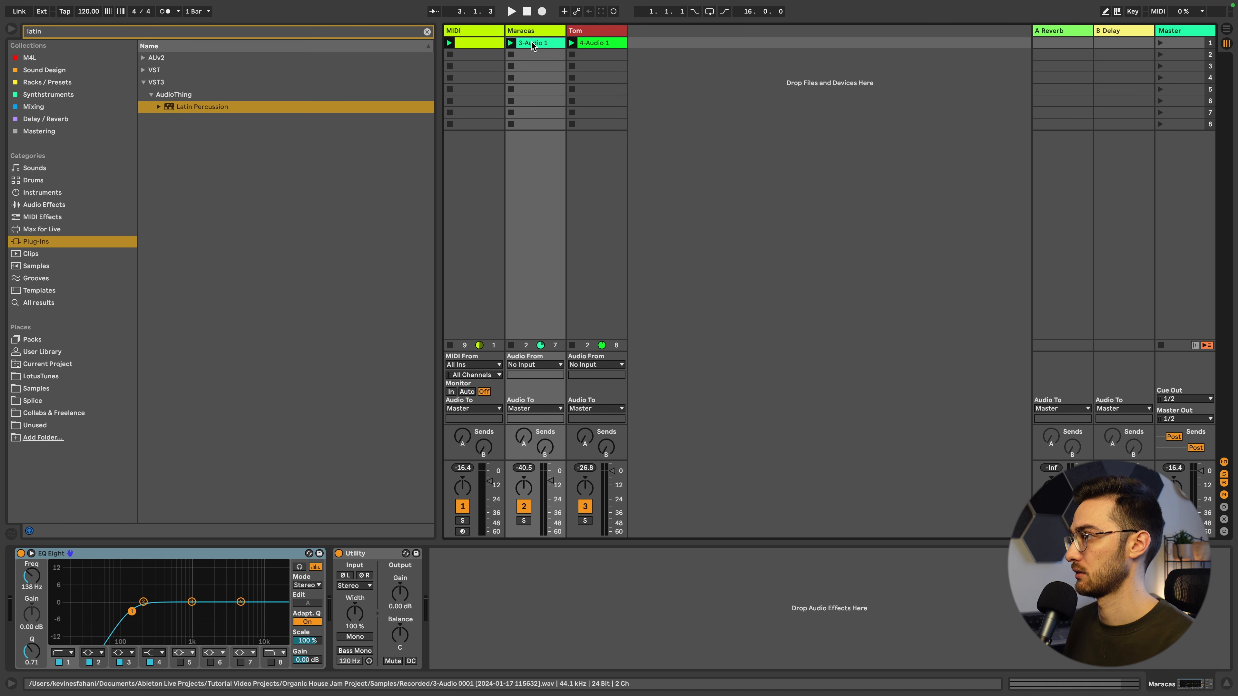
Assign the Maracas and Tom track colours to their clips, and rename the MIDI track as Kick.
{"action": "right_click", "coordinate": [532, 33]}
{"action": "left_click", "coordinate": [562, 247]}
{"action": "right_click", "coordinate": [587, 33]}
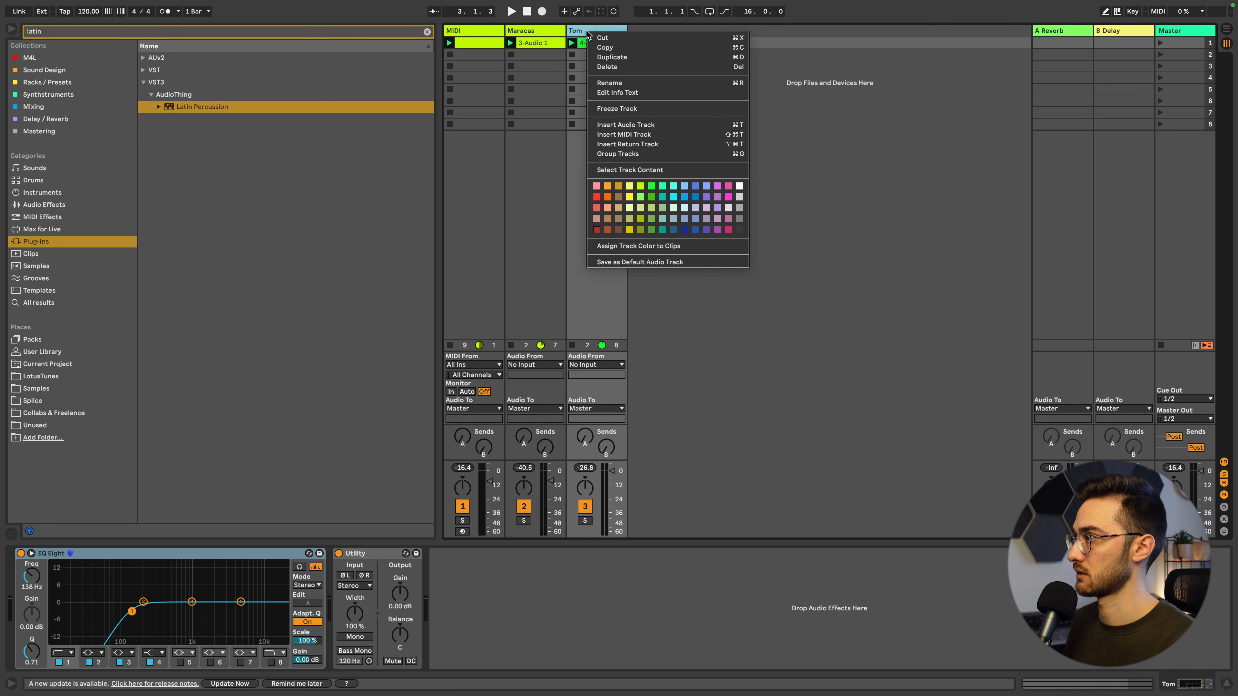
{"action": "left_click", "coordinate": [628, 247]}
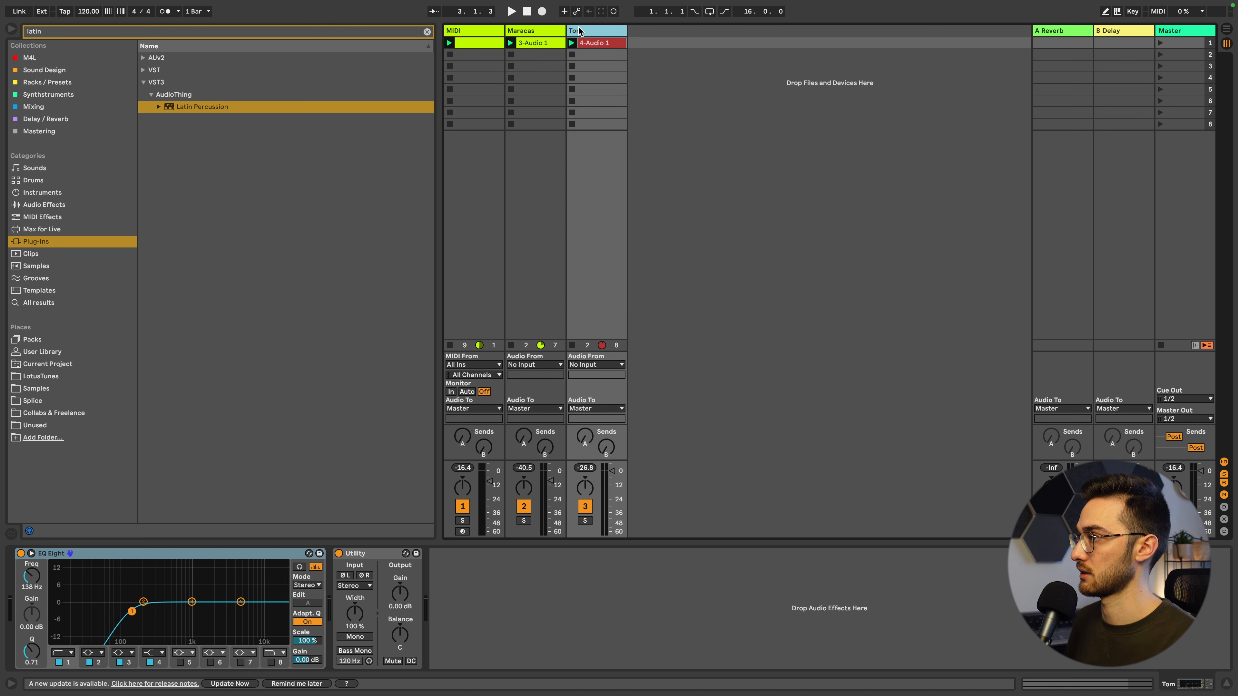
{"action": "left_click", "coordinate": [458, 30]}
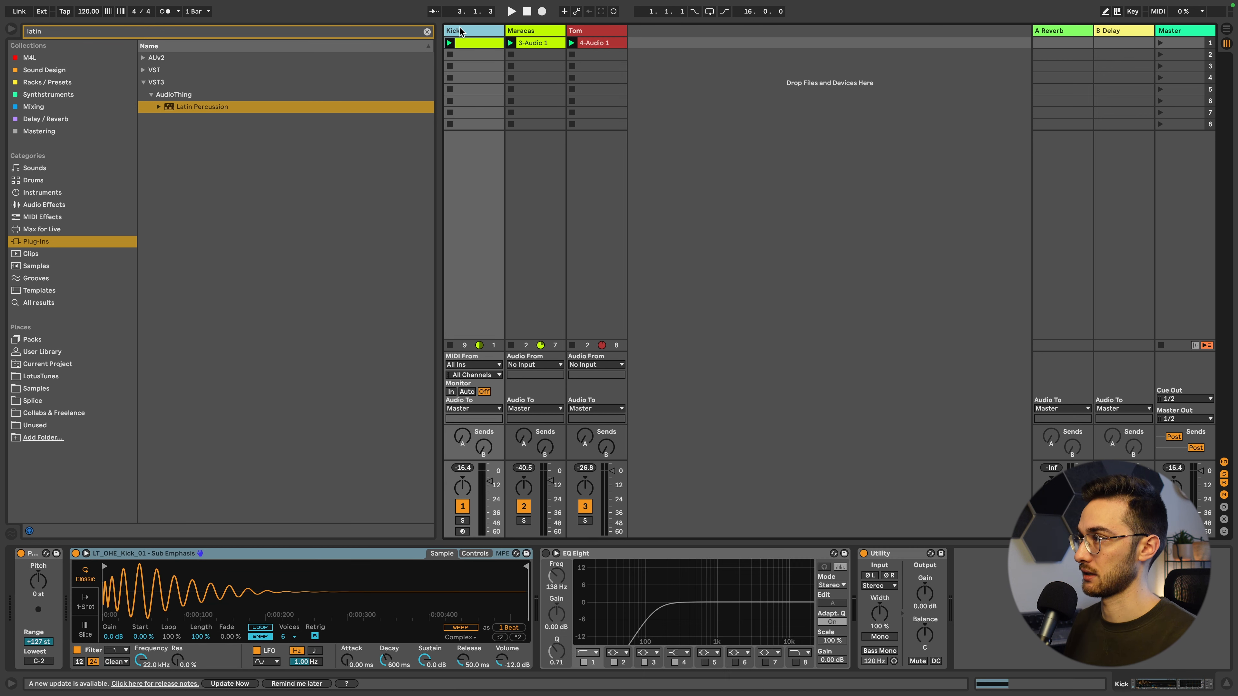
Clear the browser search and raise the Maracas track's volume slightly during playback.
{"action": "key", "text": "space"}
{"action": "left_click", "coordinate": [427, 31]}
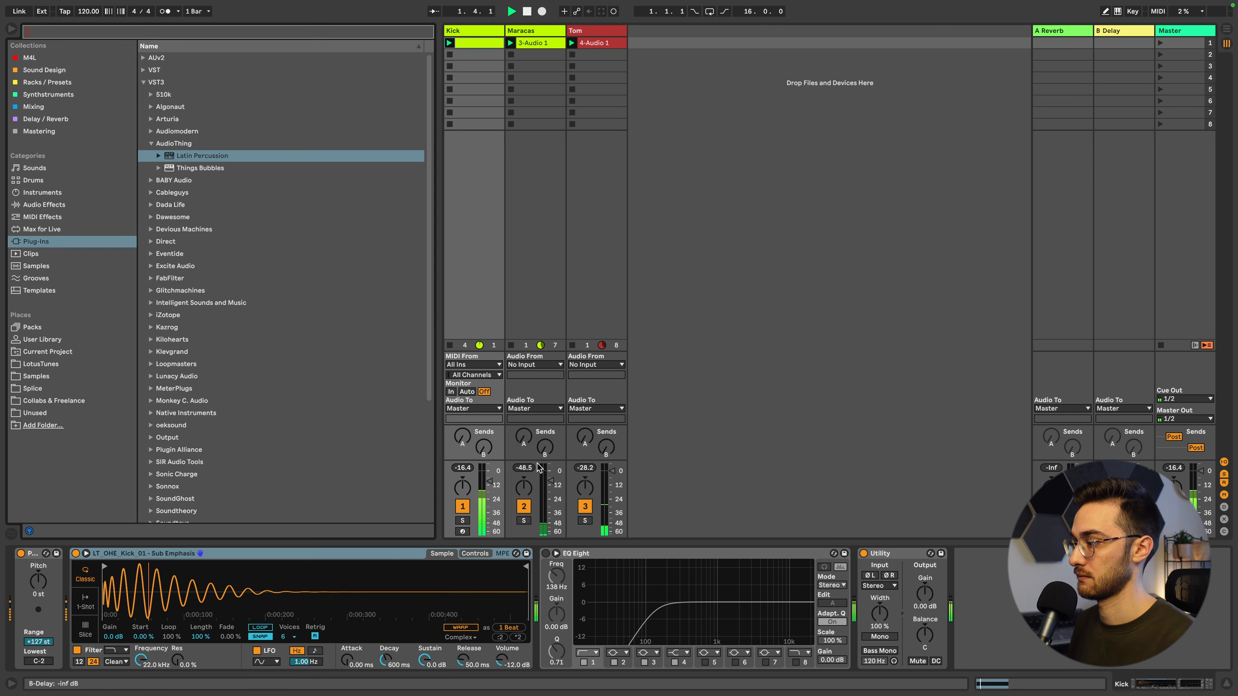
{"action": "left_click_drag", "start_coordinate": [550, 481], "coordinate": [550, 474]}
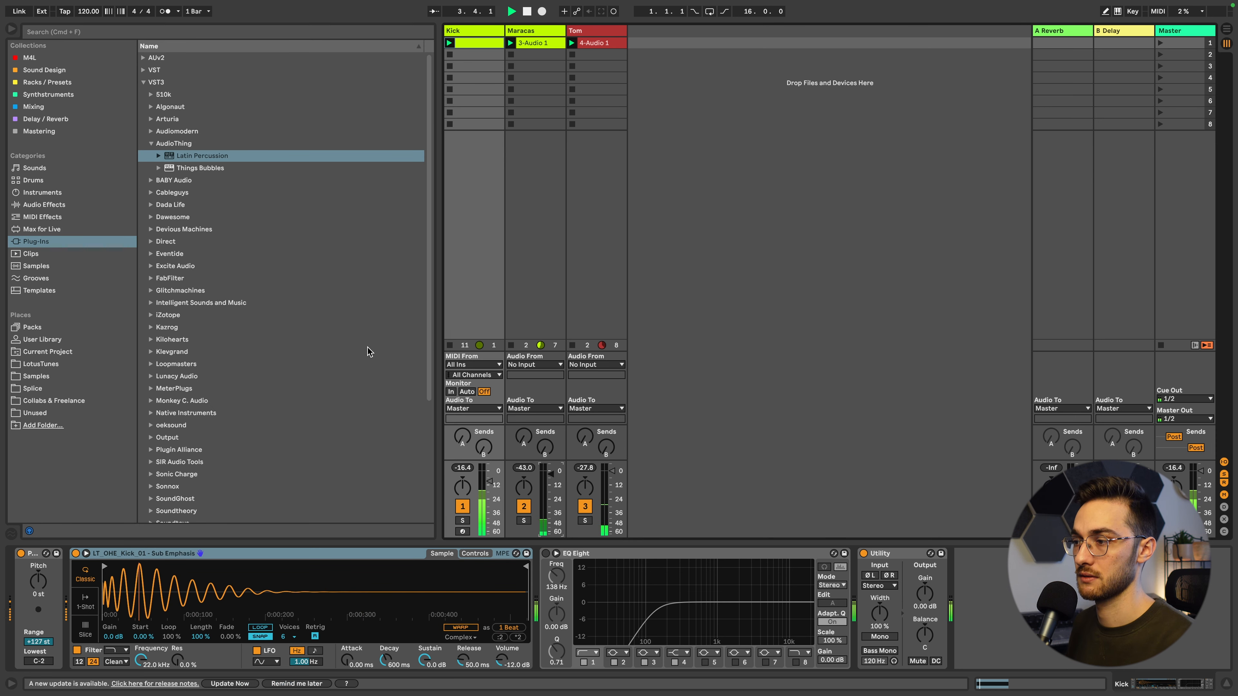
Browse to the Shaker Loops folder under Loops > Drums in the LotusTunes Organic House Essentials starter pack.
{"action": "left_click", "coordinate": [46, 364]}
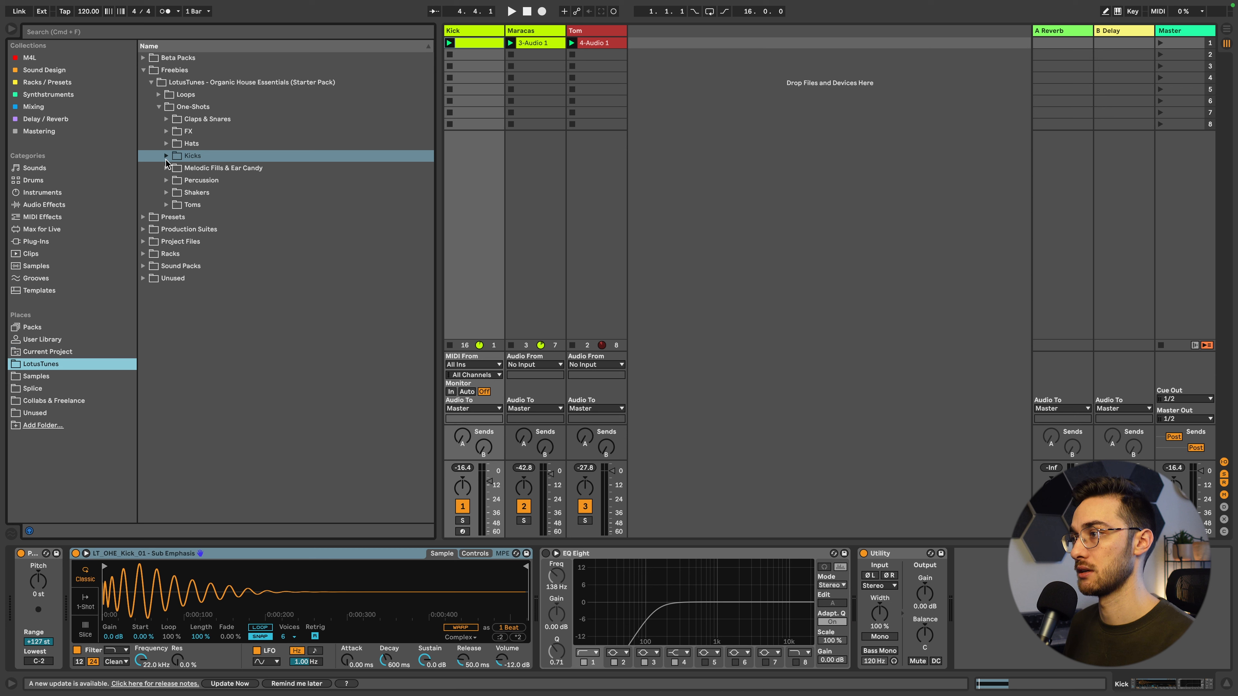
{"action": "left_click", "coordinate": [159, 107]}
{"action": "left_click", "coordinate": [159, 94]}
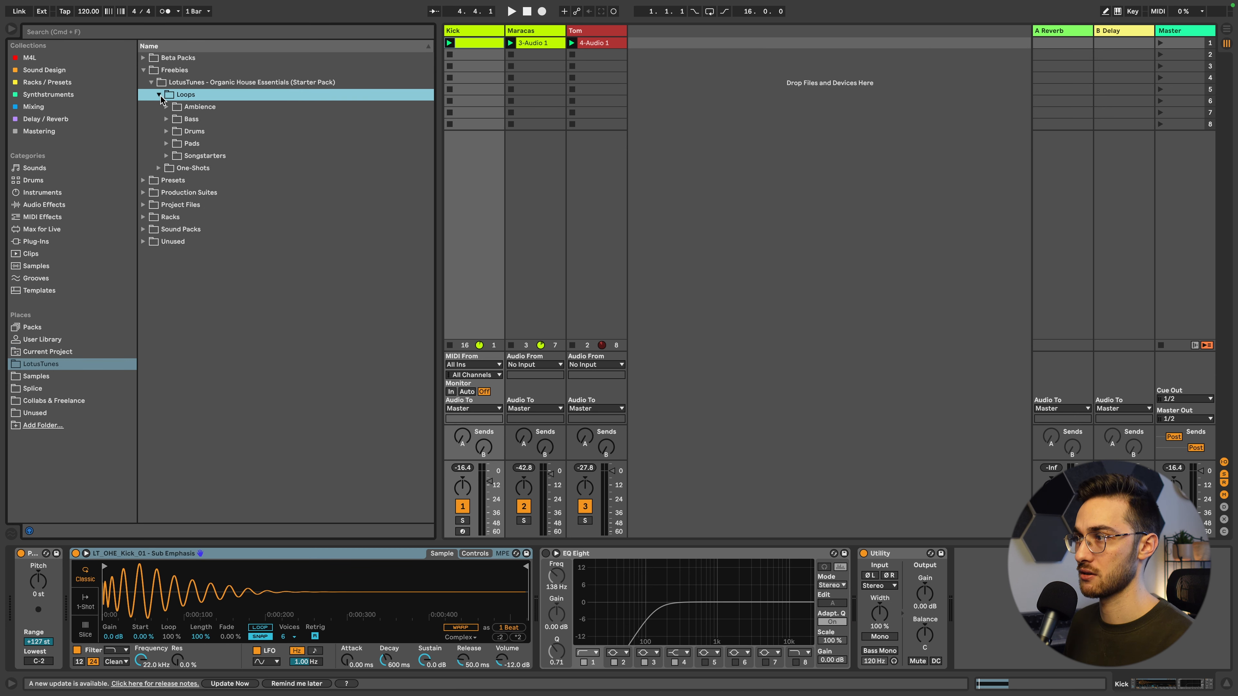
{"action": "left_click", "coordinate": [167, 132]}
{"action": "left_click", "coordinate": [174, 204]}
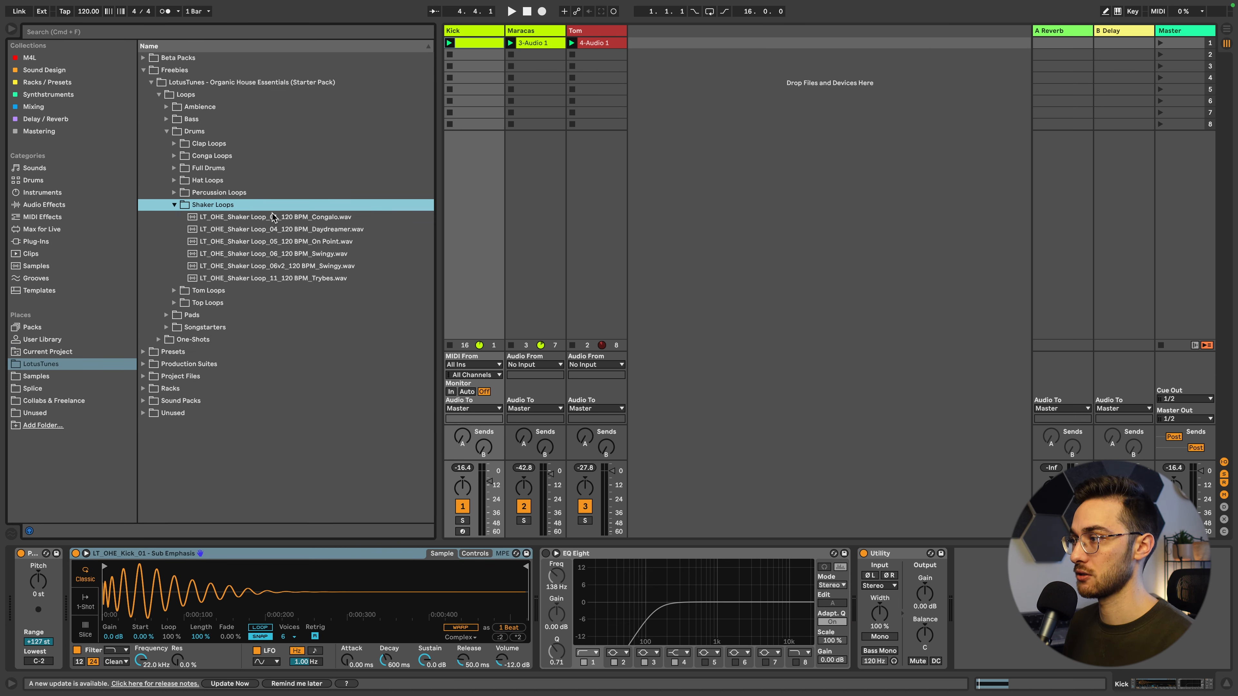
Add LT_OHE_Shaker Loop_01_120 BPM_Congalo.wav on a new audio track and balance its volume low in the mix during playback.
{"action": "left_click", "coordinate": [320, 218]}
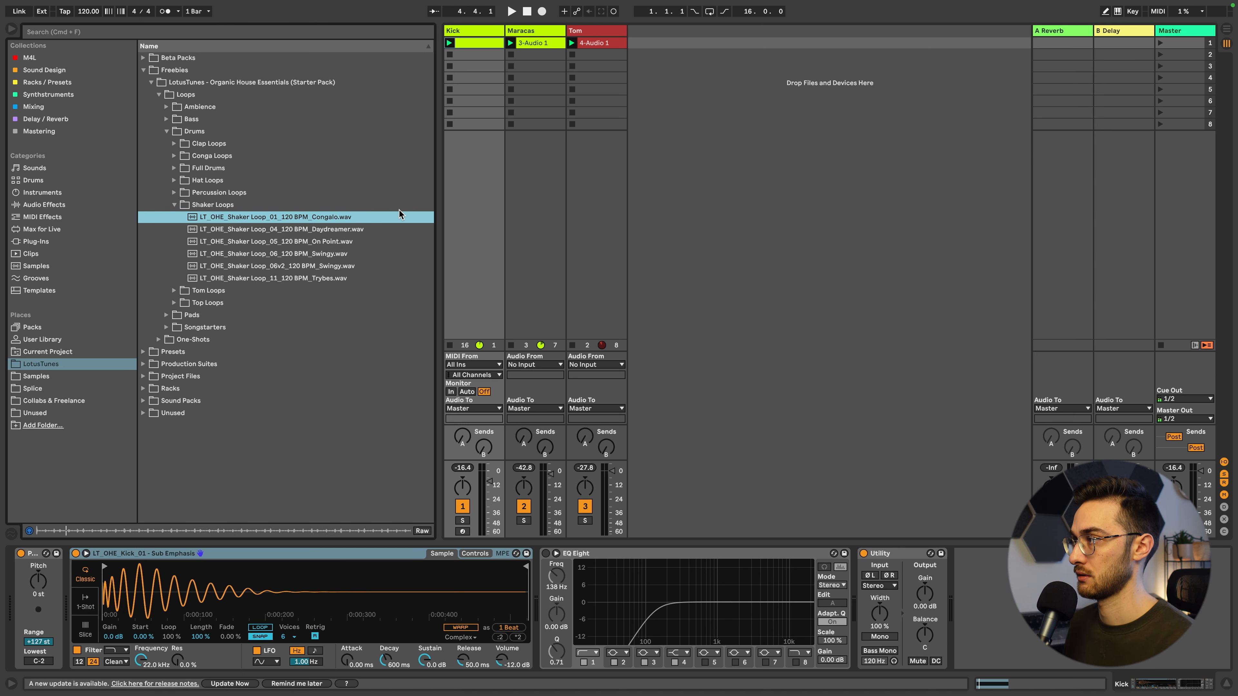
{"action": "left_click_drag", "start_coordinate": [399, 213], "coordinate": [663, 45]}
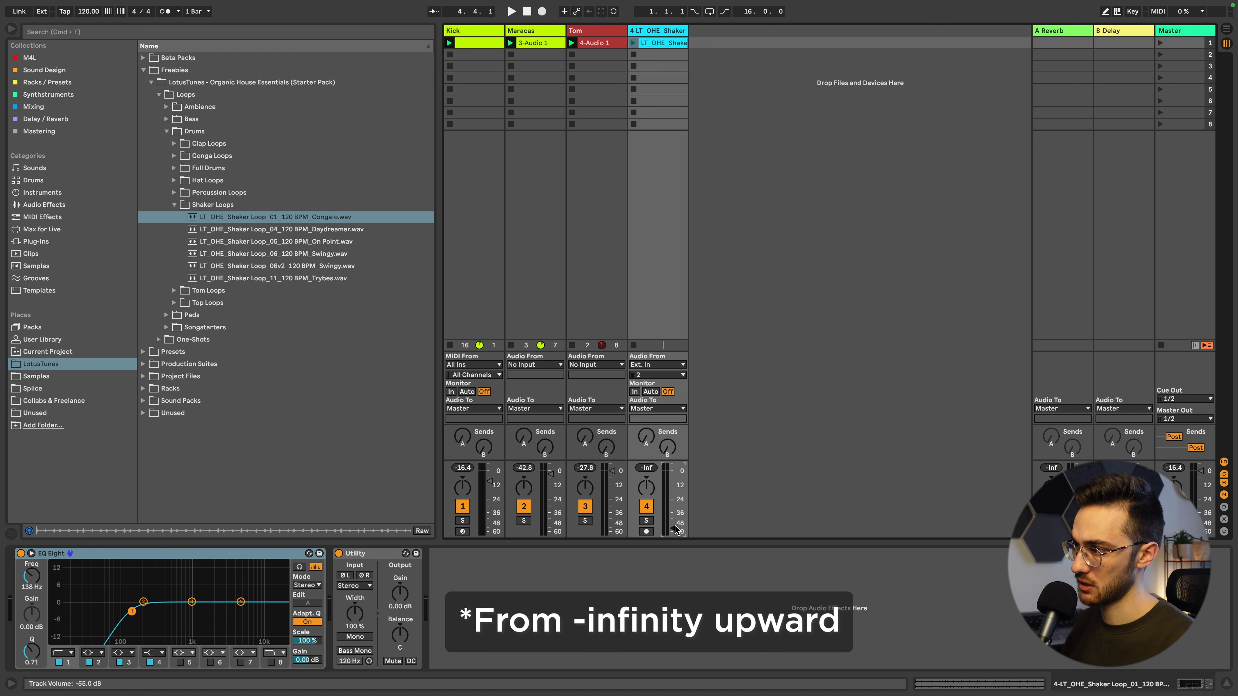
{"action": "key", "text": "space"}
{"action": "left_click_drag", "start_coordinate": [676, 529], "coordinate": [672, 503]}
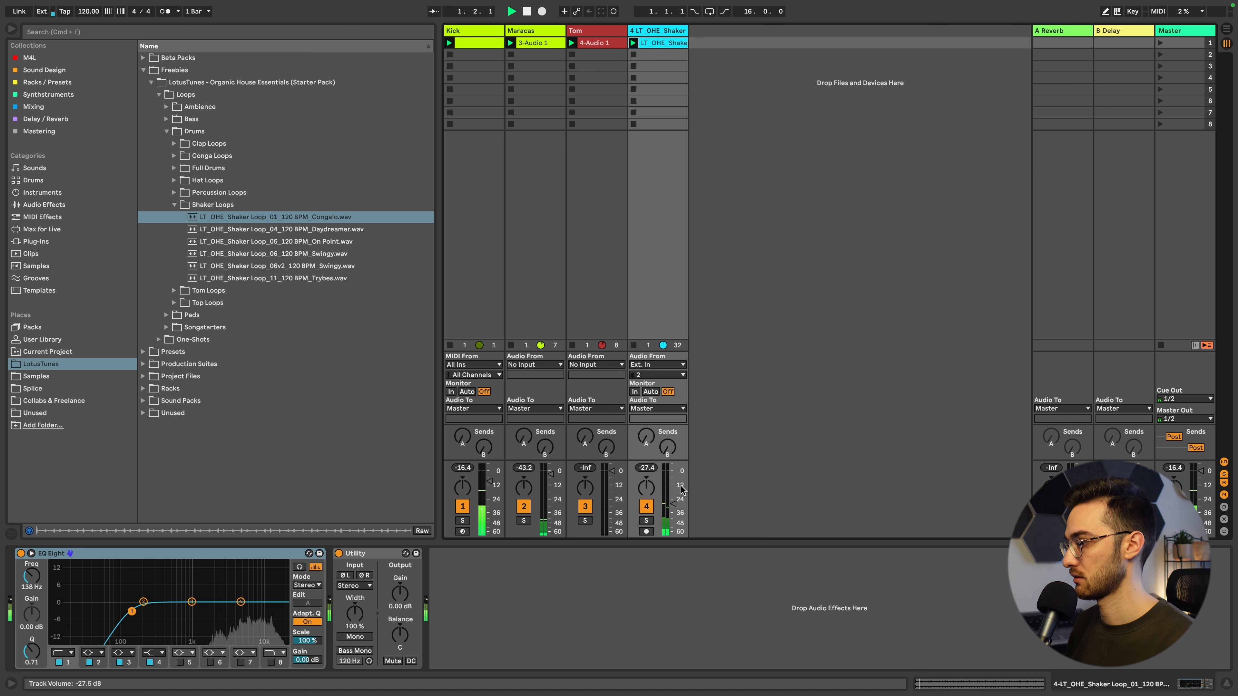
{"action": "left_click_drag", "start_coordinate": [673, 504], "coordinate": [674, 517]}
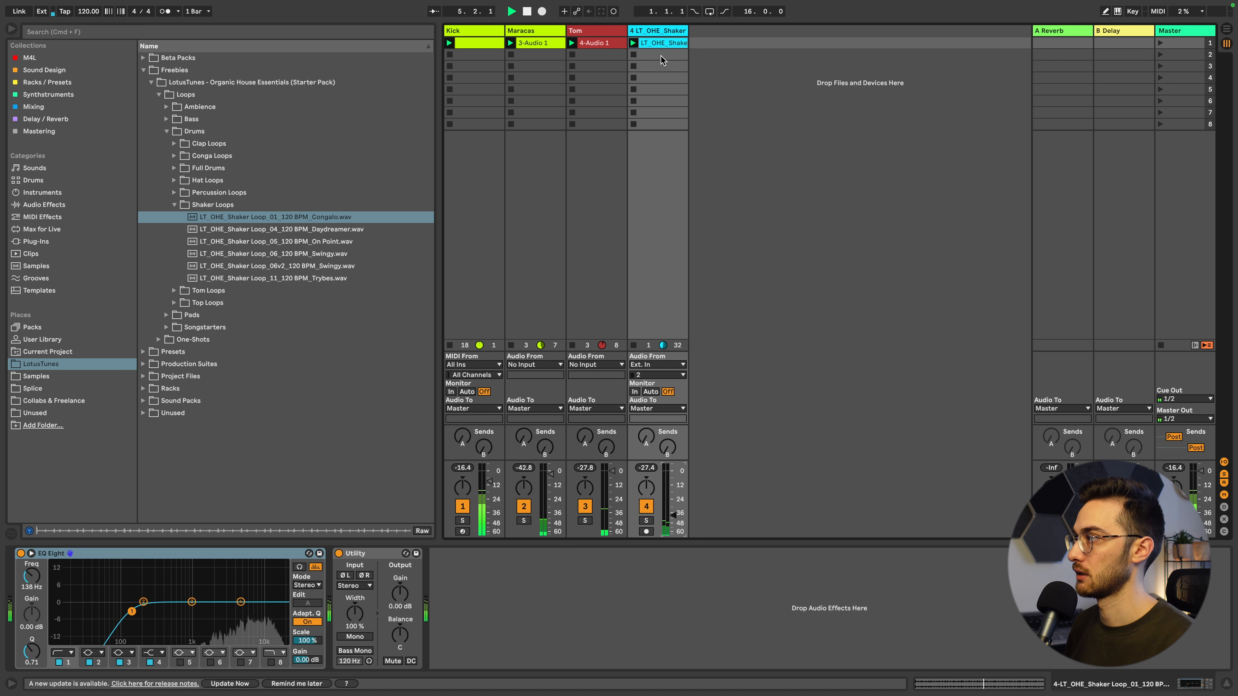
{"action": "key", "text": "space"}
{"action": "left_click", "coordinate": [654, 66]}
{"action": "key", "text": "Up"}
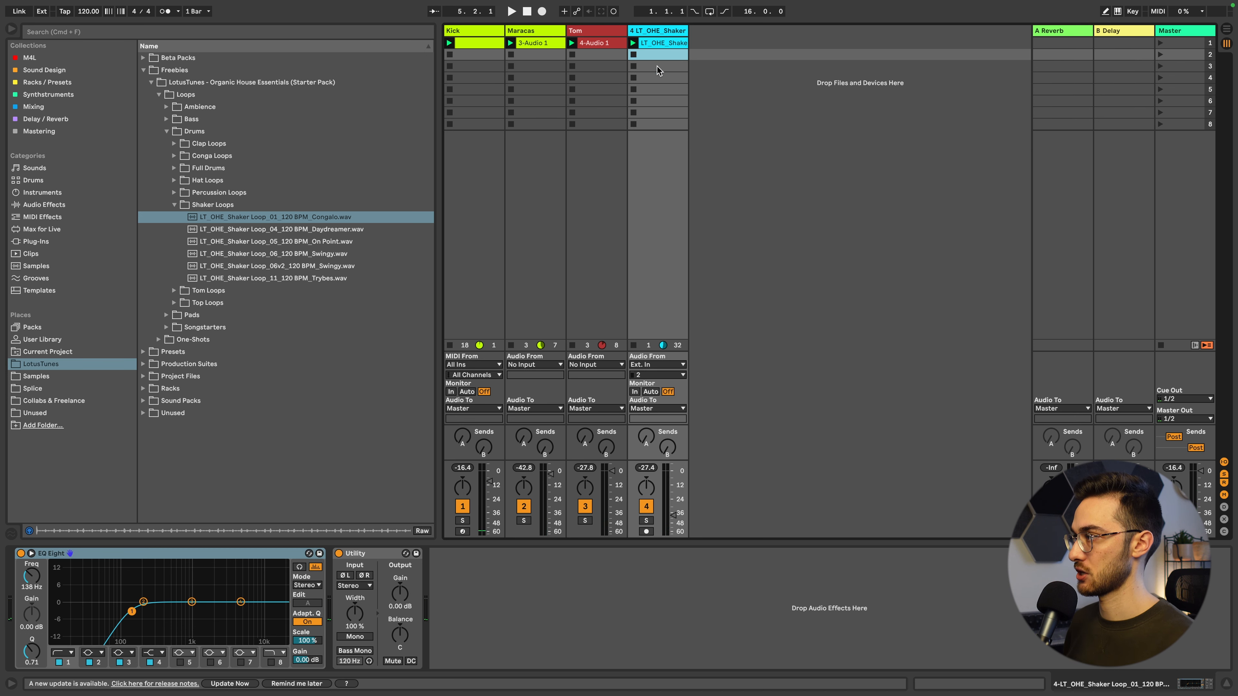
{"action": "left_click", "coordinate": [653, 66]}
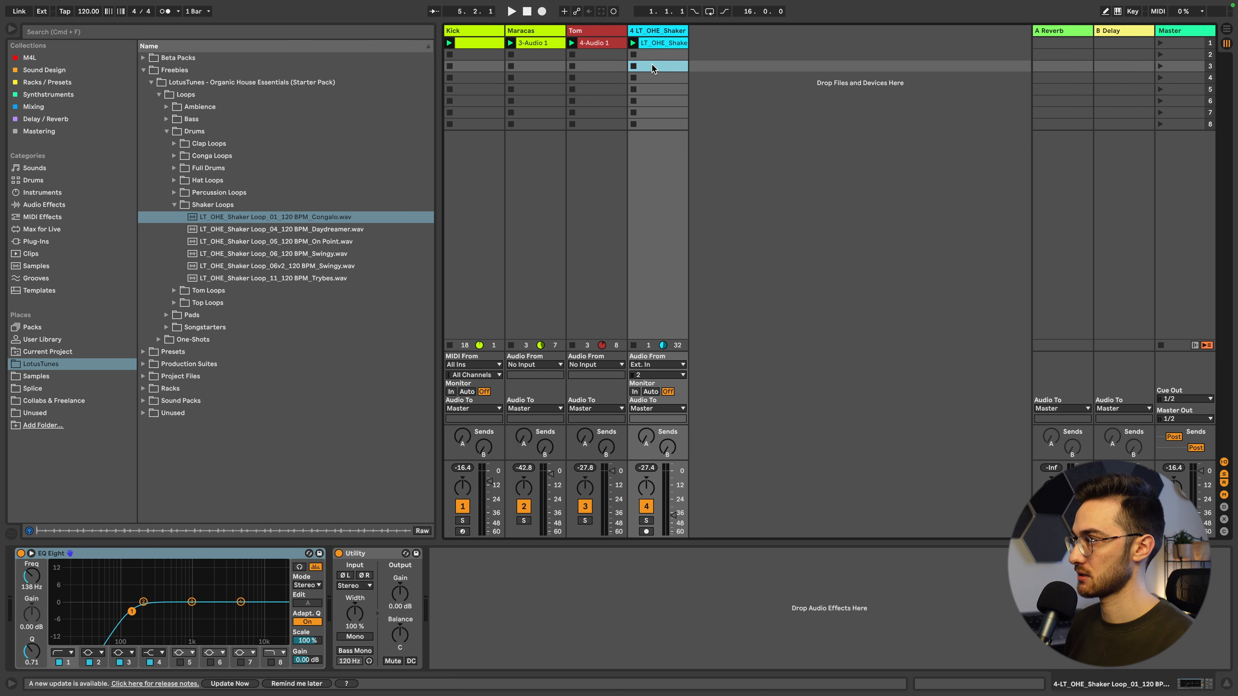
{"action": "left_click", "coordinate": [653, 79]}
{"action": "left_click", "coordinate": [656, 87]}
{"action": "left_click", "coordinate": [654, 64]}
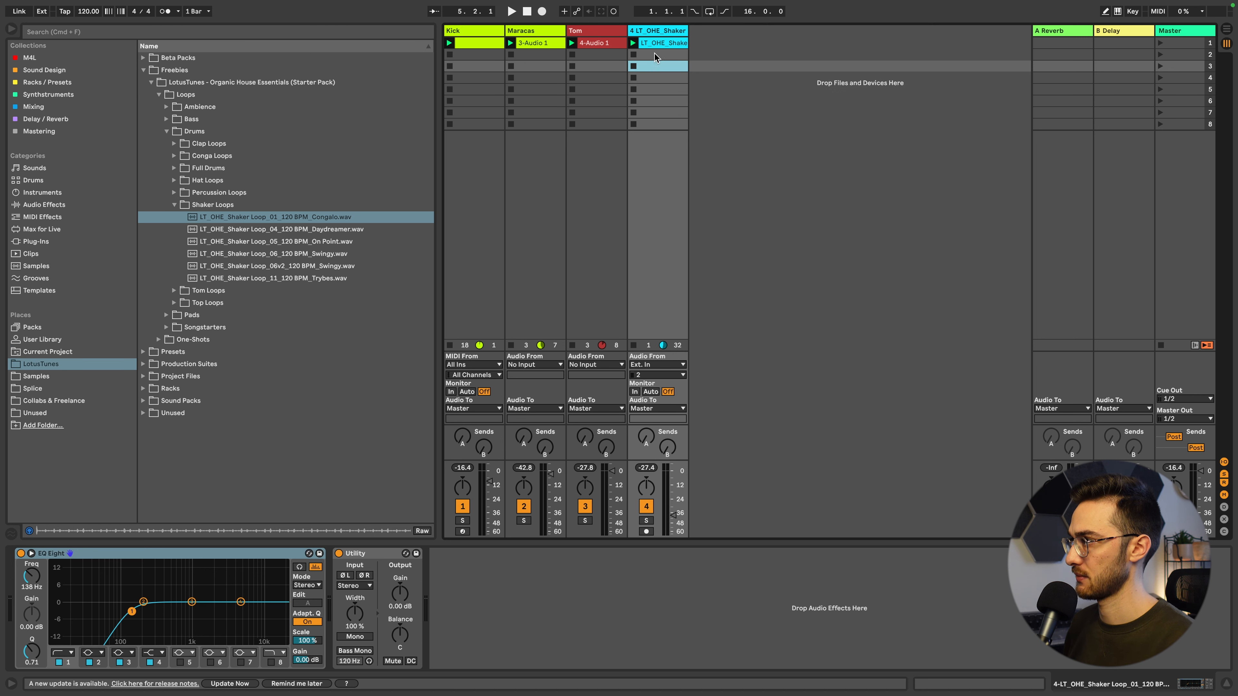
{"action": "left_click", "coordinate": [647, 55]}
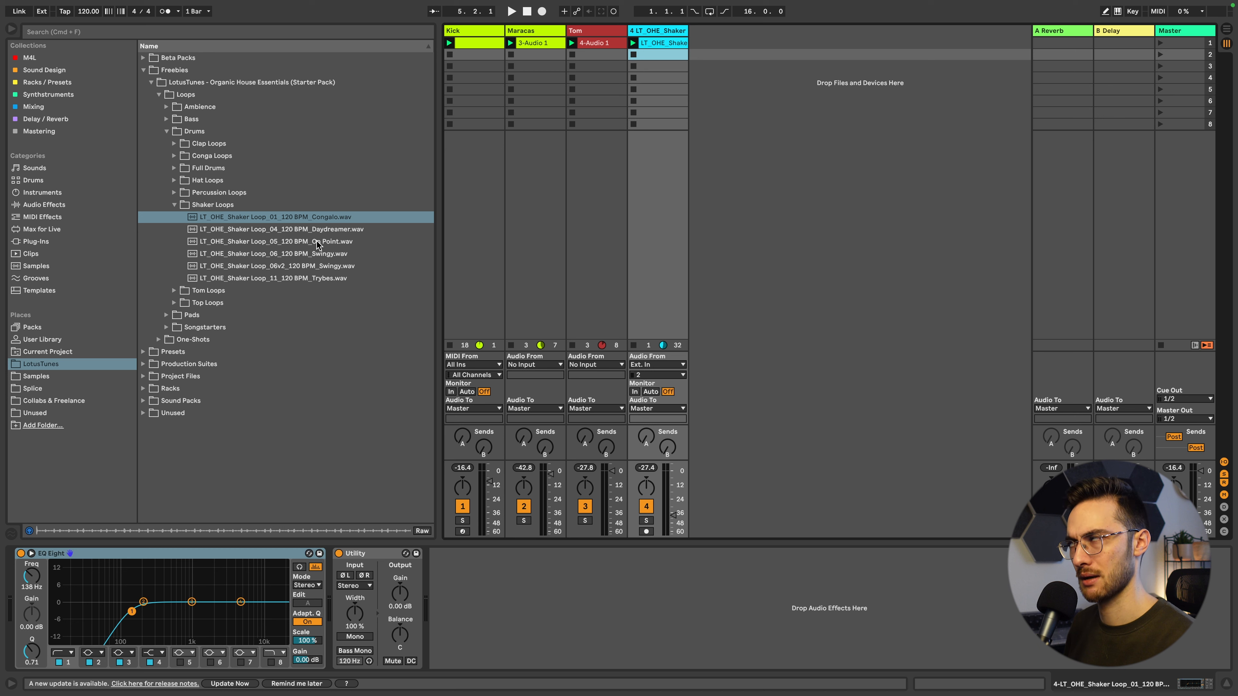
Add LT_OHE_Shaker Loop_05_120 BPM_On Point.wav below the Congalo loop, audition it, and move it to the first slot of a new track.
{"action": "left_click_drag", "start_coordinate": [318, 243], "coordinate": [632, 57]}
{"action": "left_click", "coordinate": [633, 54]}
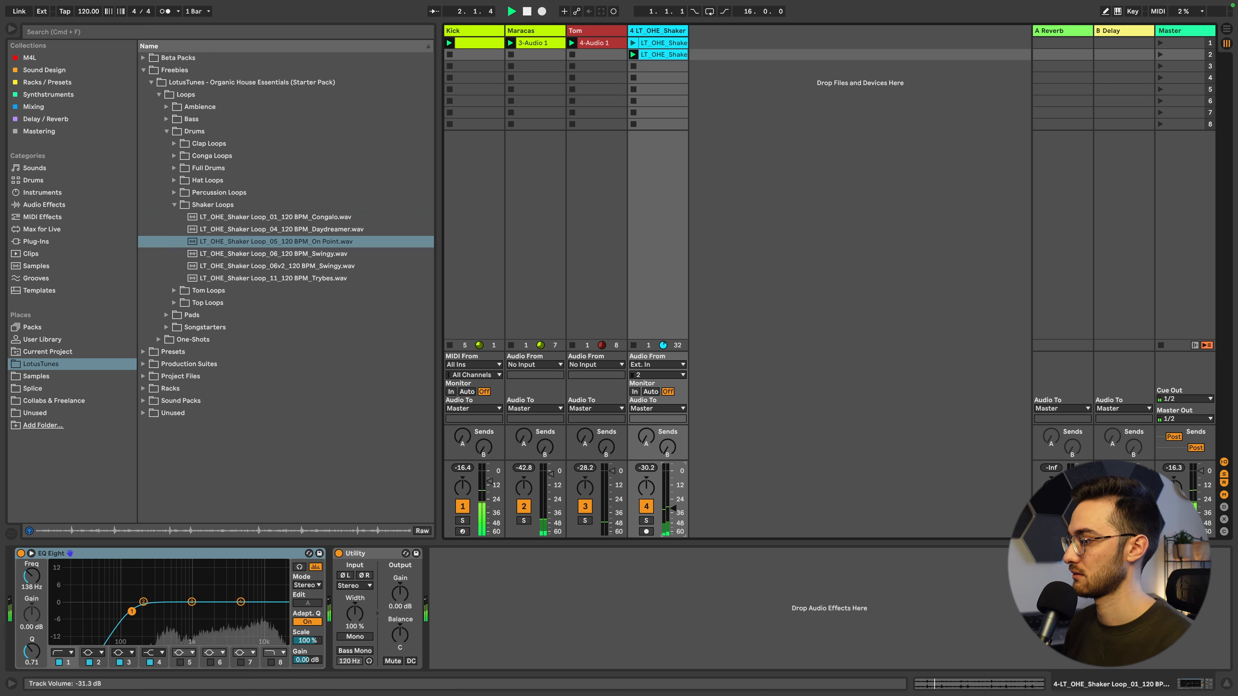
{"action": "left_click_drag", "start_coordinate": [661, 59], "coordinate": [716, 44]}
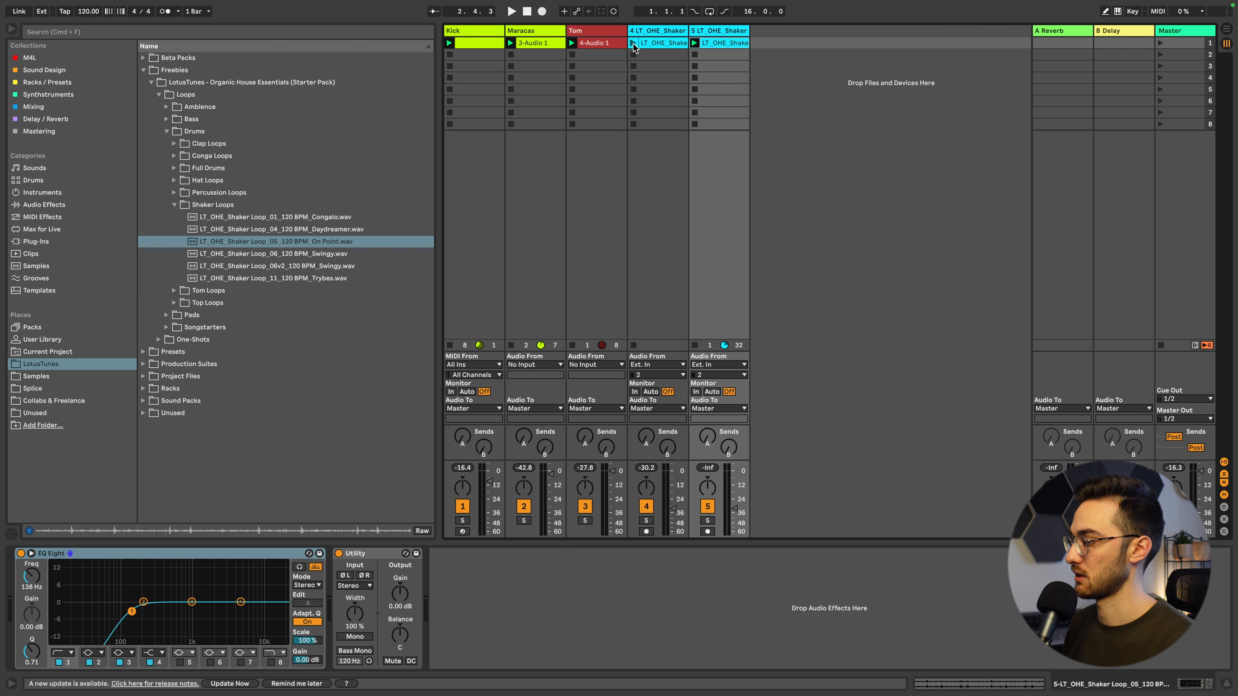
Play the Congalo and On Point shaker loops together, panning Congalo slightly left and On Point to 14R.
{"action": "left_click", "coordinate": [633, 44]}
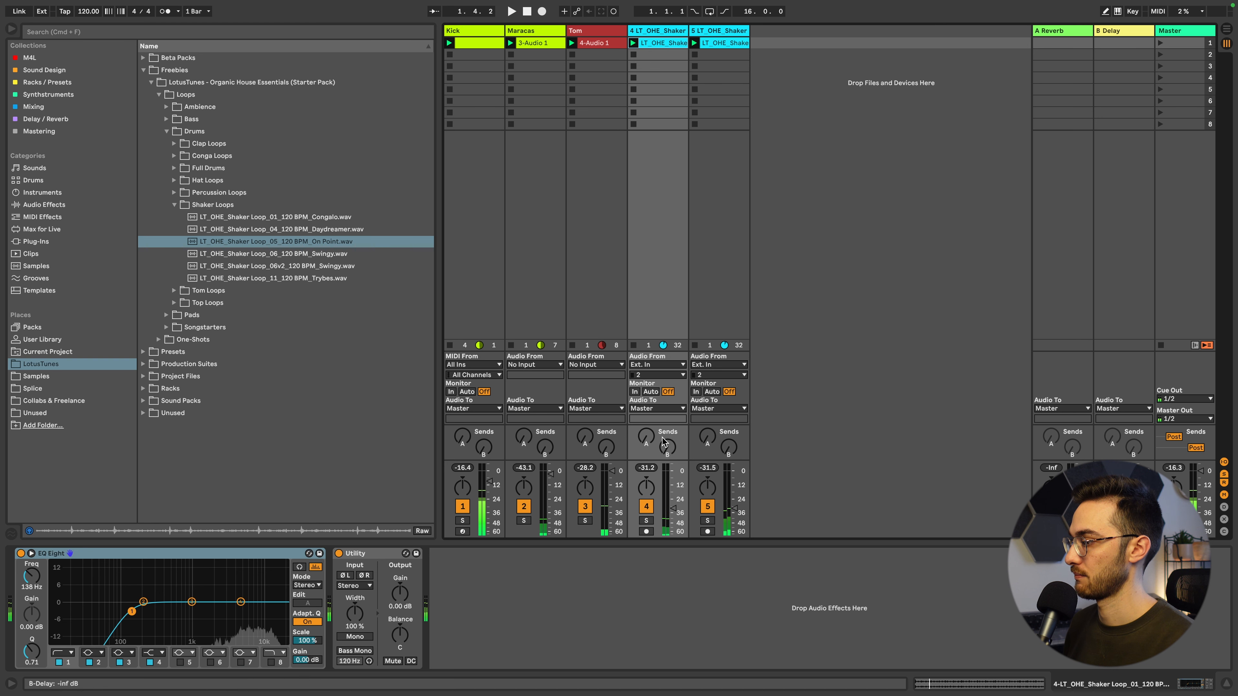
{"action": "left_click_drag", "start_coordinate": [648, 489], "coordinate": [647, 502]}
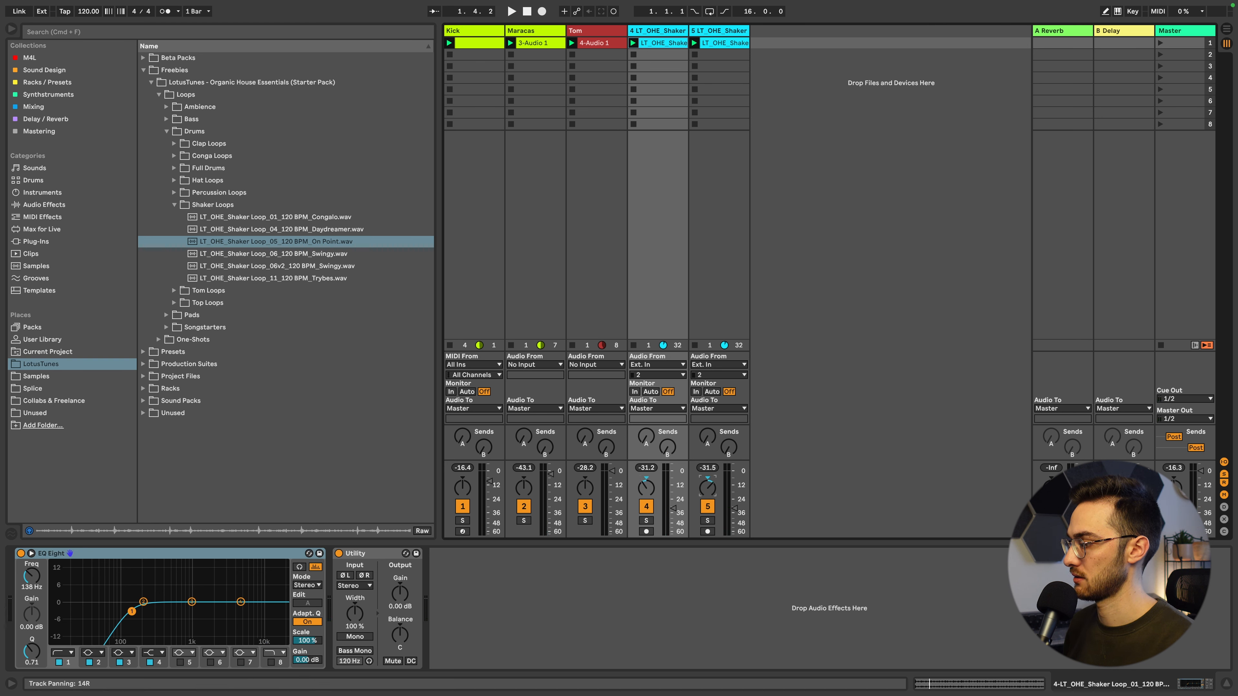
{"action": "key", "text": "space"}
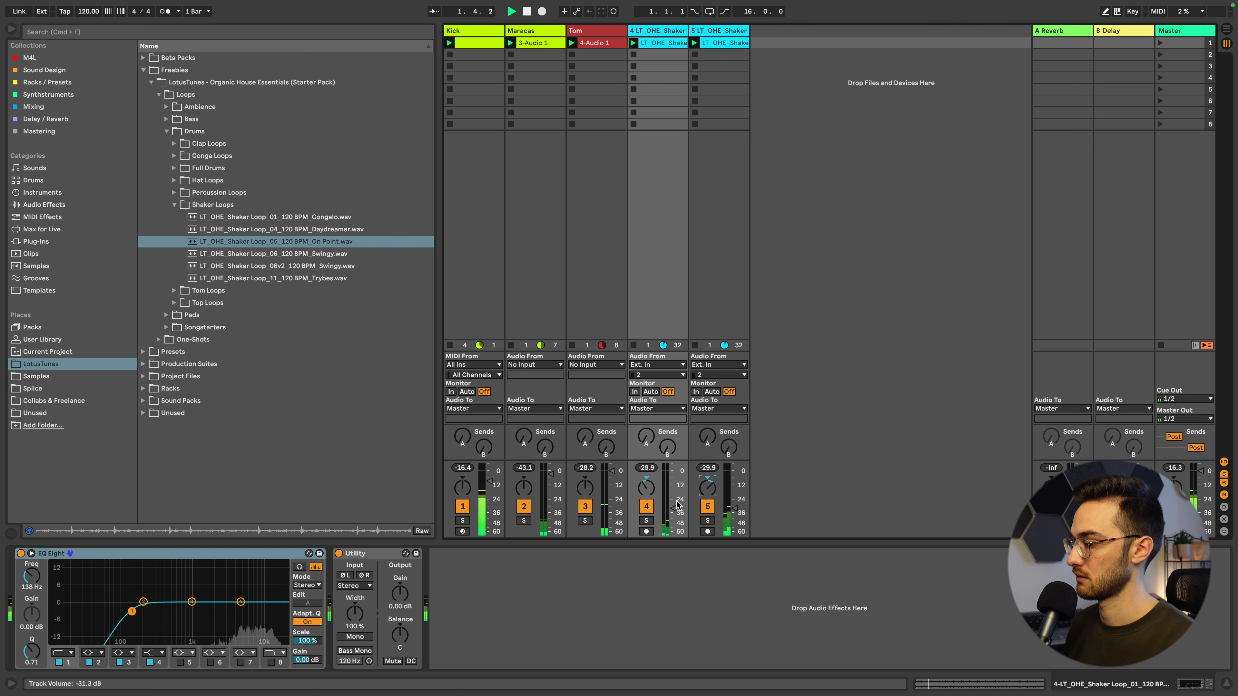
Group the two shaker loop tracks and name the group Shakers.
{"action": "left_click", "coordinate": [723, 38], "text": "shift"}
{"action": "key", "text": "super+g"}
{"action": "key", "text": "super+r"}
{"action": "type", "text": "Sha"}
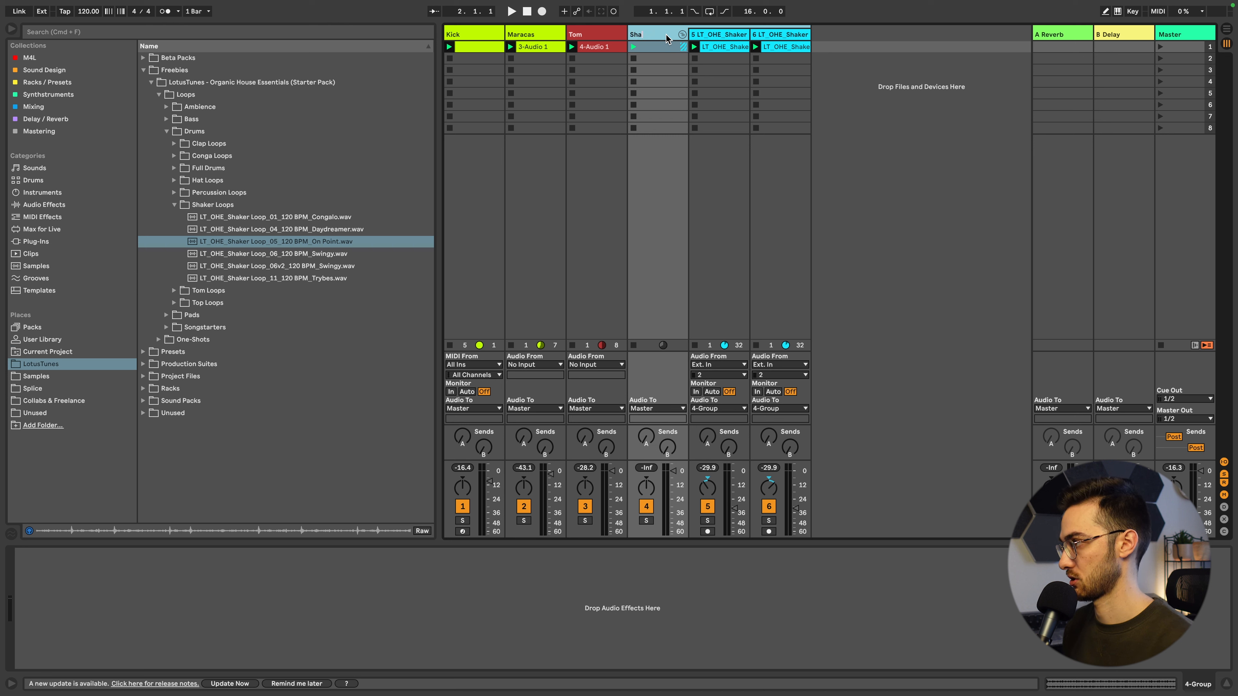
{"action": "type", "text": "kers"}
{"action": "key", "text": "Return"}
Lower the Shakers group's volume to -4.0 dB during playback and collapse the Shaker Loops folder.
{"action": "key", "text": "space"}
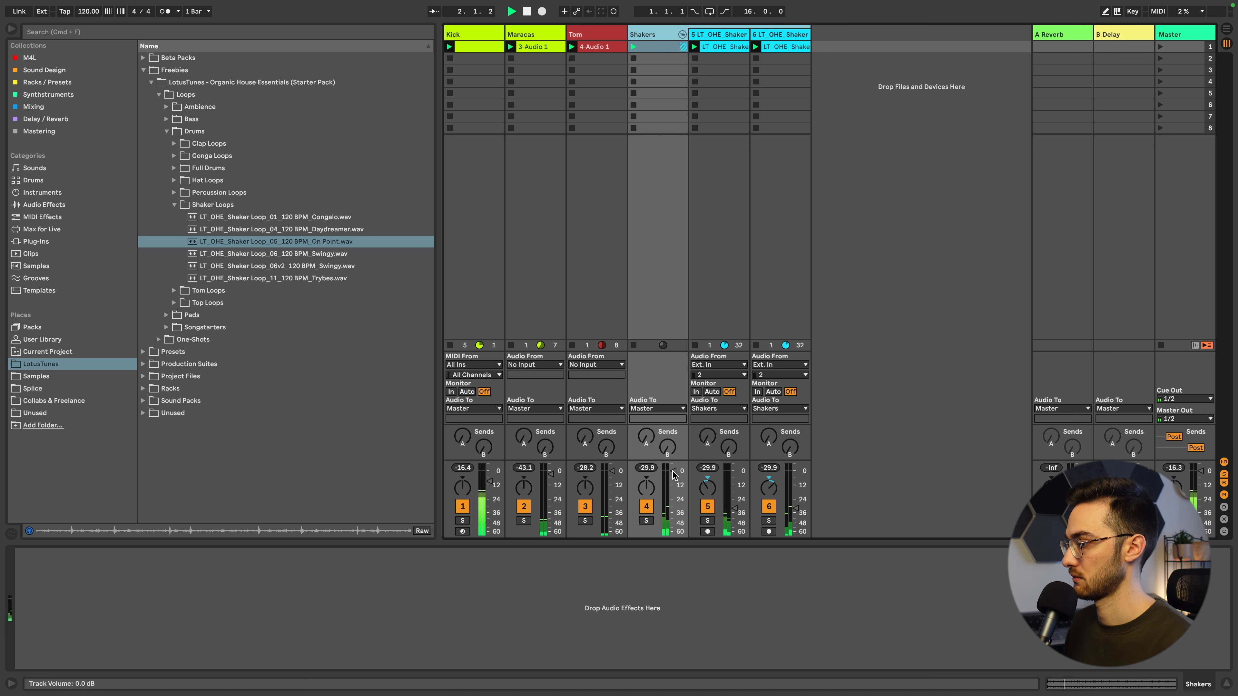
{"action": "left_click_drag", "start_coordinate": [674, 475], "coordinate": [677, 480]}
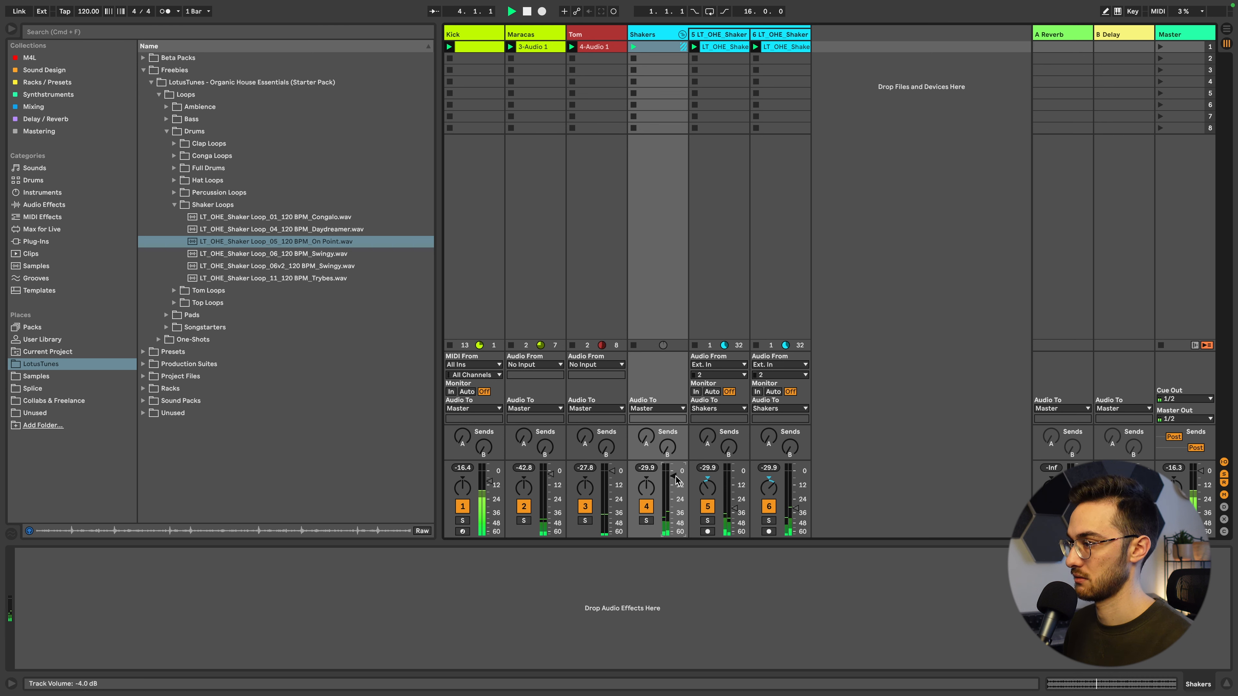
{"action": "left_click", "coordinate": [174, 204]}
Insert an audio track after Tom and place LT_OHE_Tom Loop_03_120 BPM_D.wav from the Tom Loops folder in its first slot.
{"action": "left_click", "coordinate": [594, 34]}
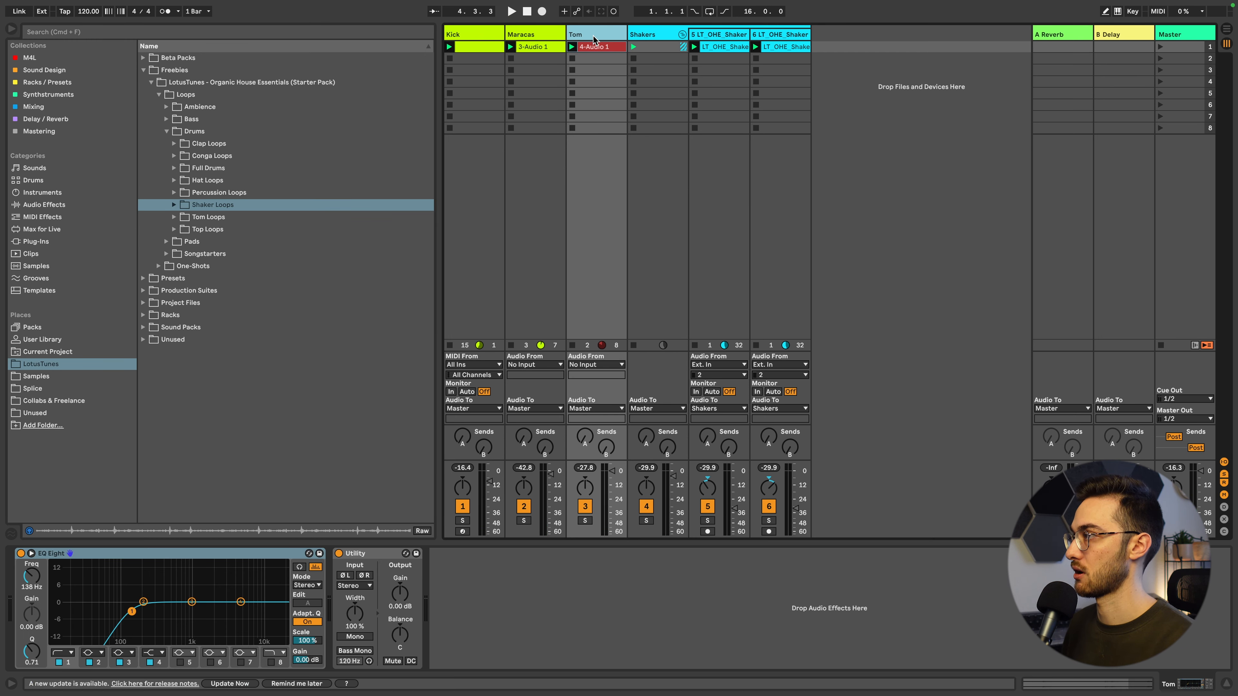
{"action": "key", "text": "super+t"}
{"action": "left_click", "coordinate": [605, 37]}
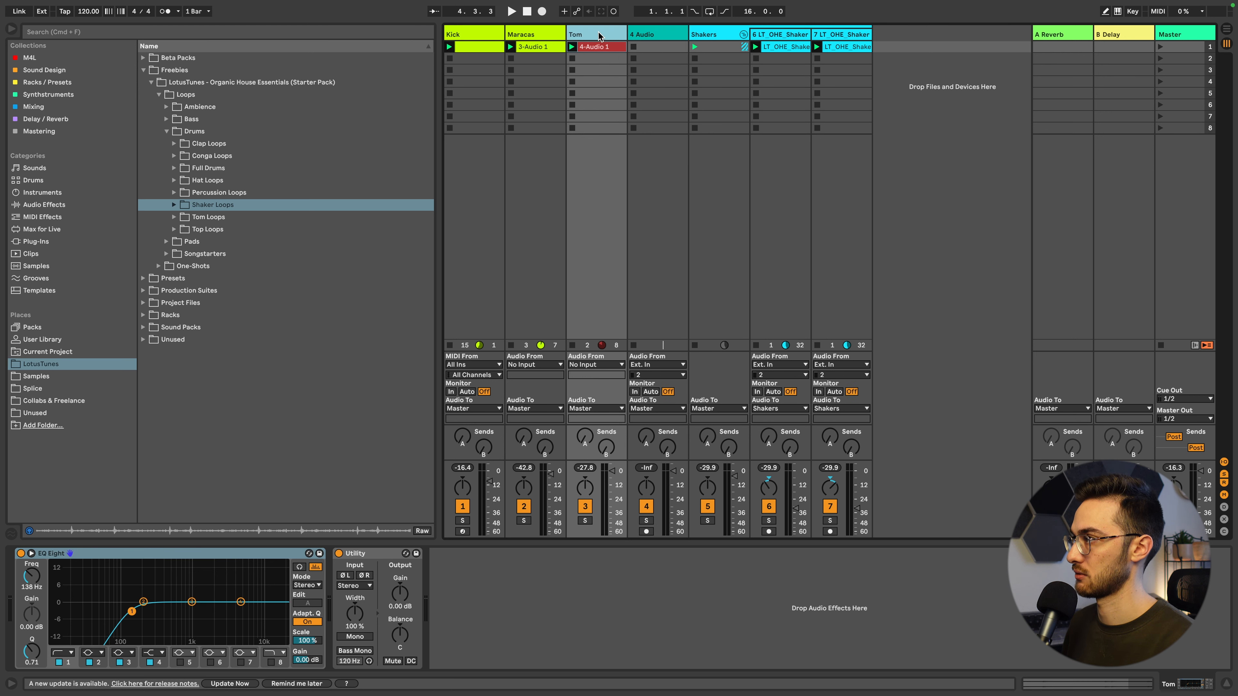
{"action": "left_click", "coordinate": [268, 216]}
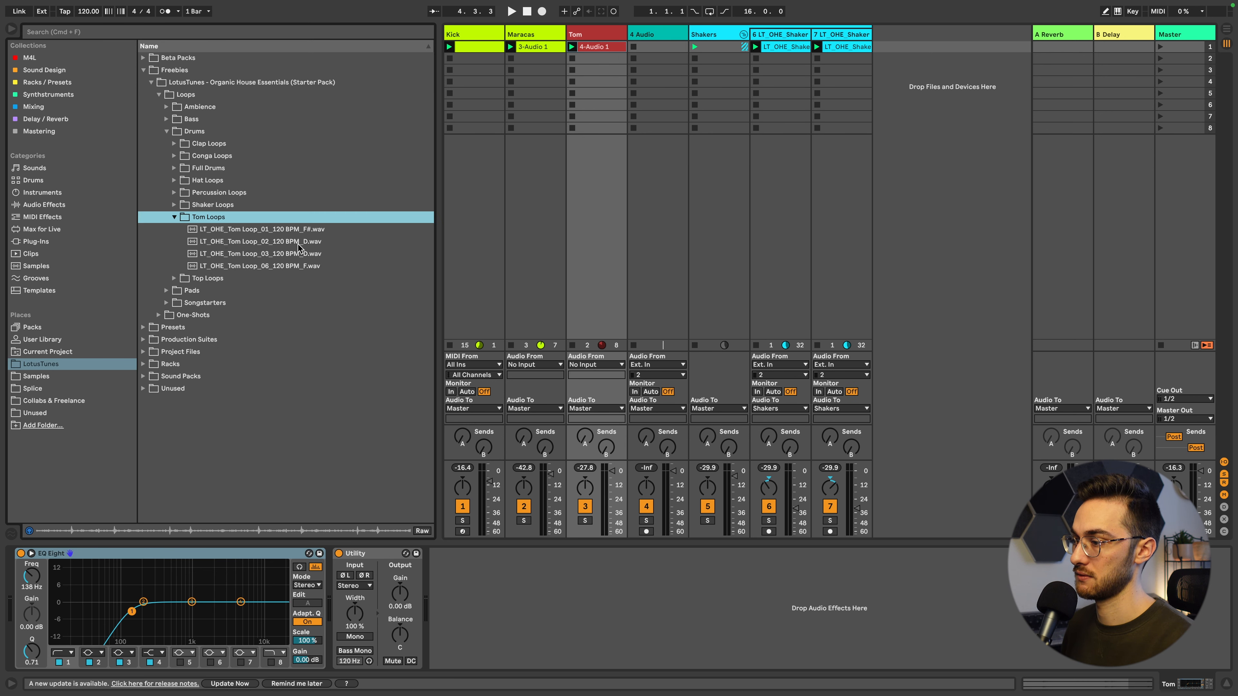
{"action": "left_click", "coordinate": [295, 254]}
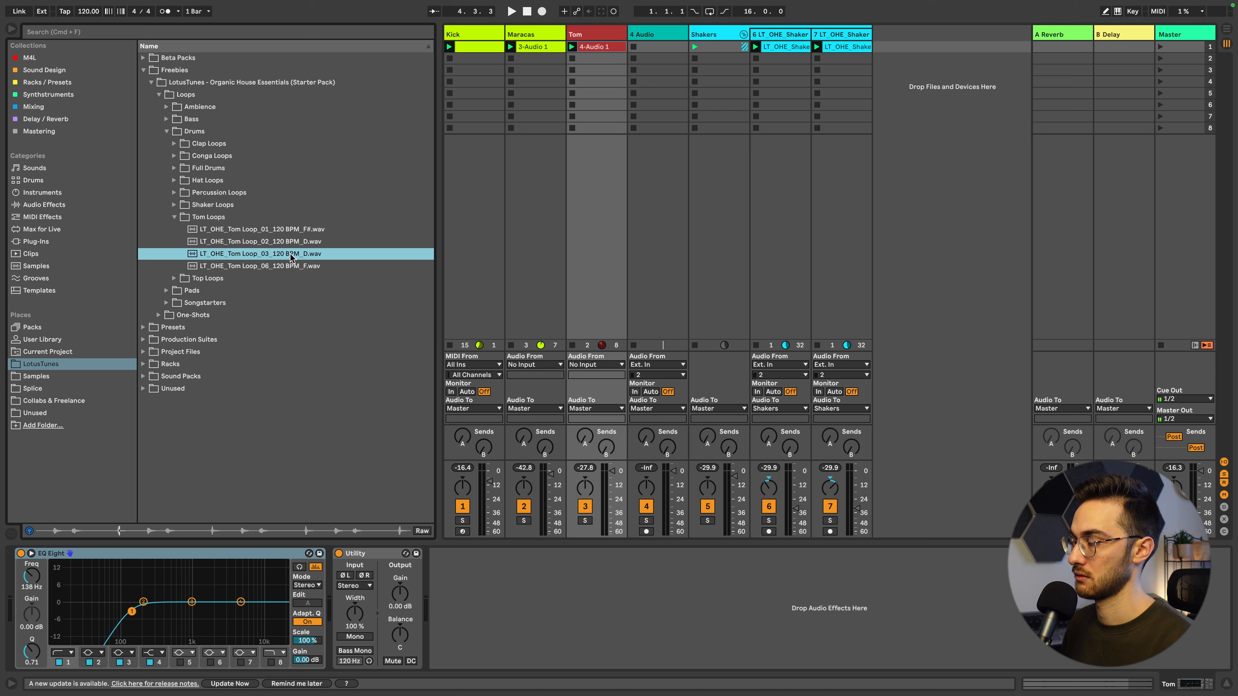
{"action": "left_click_drag", "start_coordinate": [291, 258], "coordinate": [649, 51]}
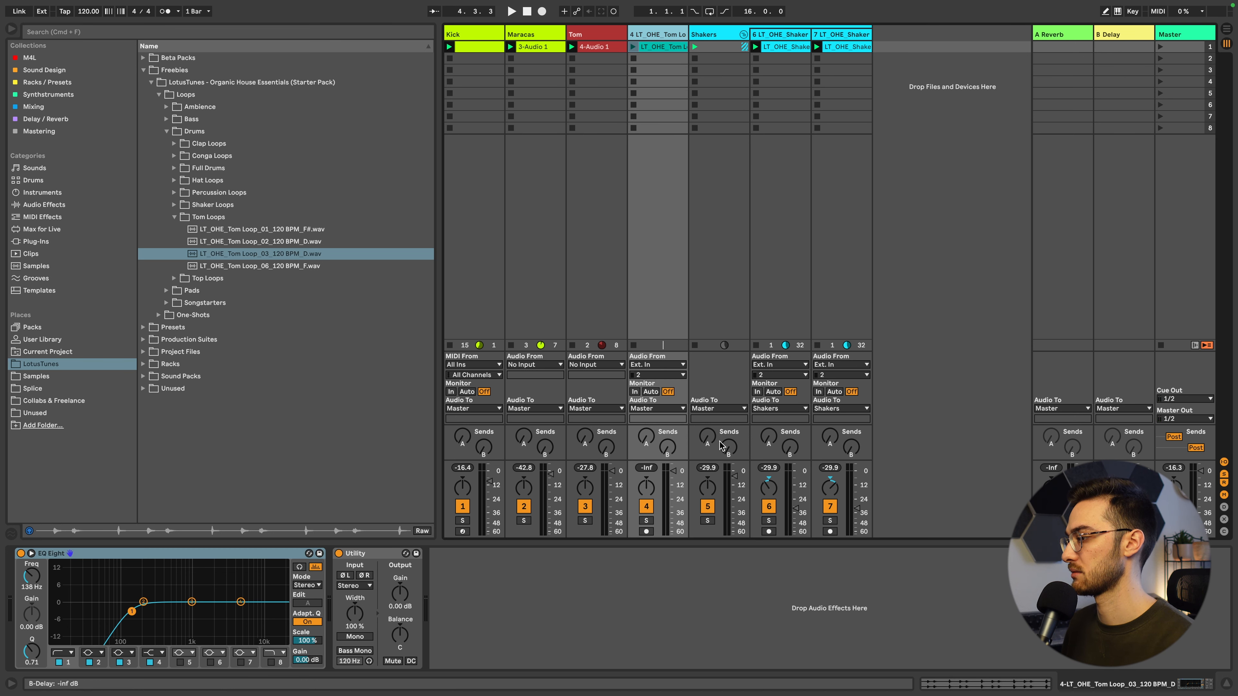
Lower the tom loop track's volume, bypass its EQ Eight, and play it with the rest of the groove.
{"action": "left_click_drag", "start_coordinate": [673, 470], "coordinate": [673, 484]}
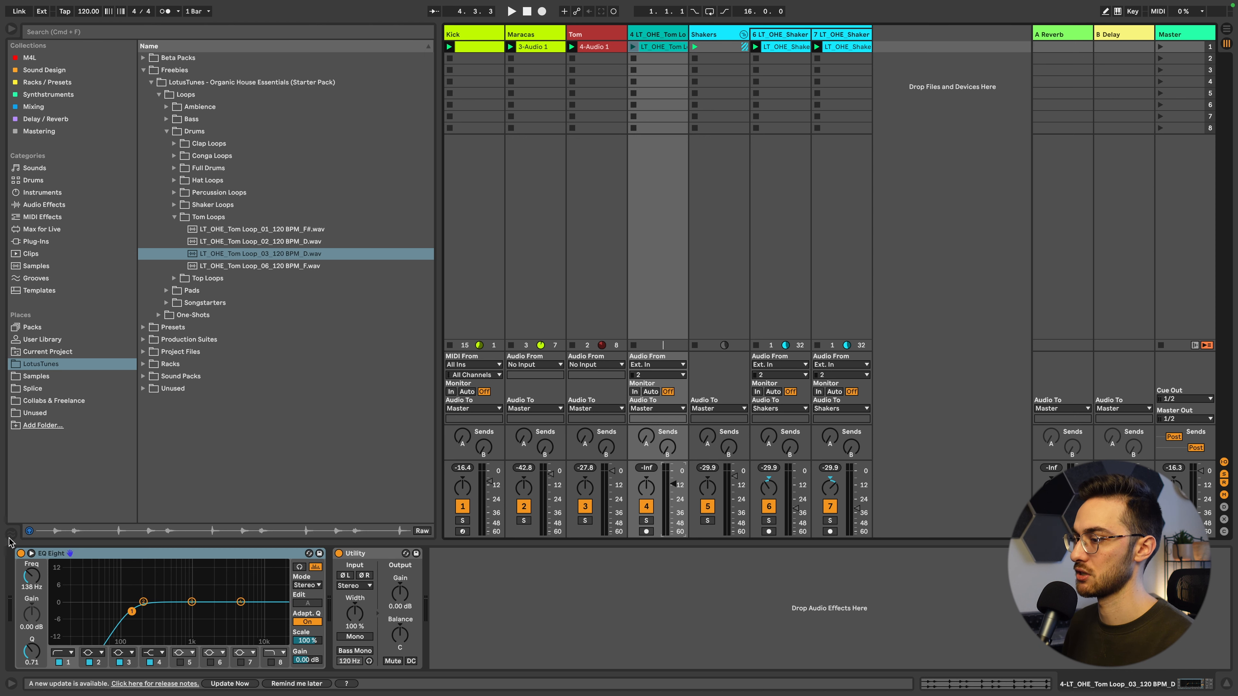
{"action": "left_click", "coordinate": [21, 554]}
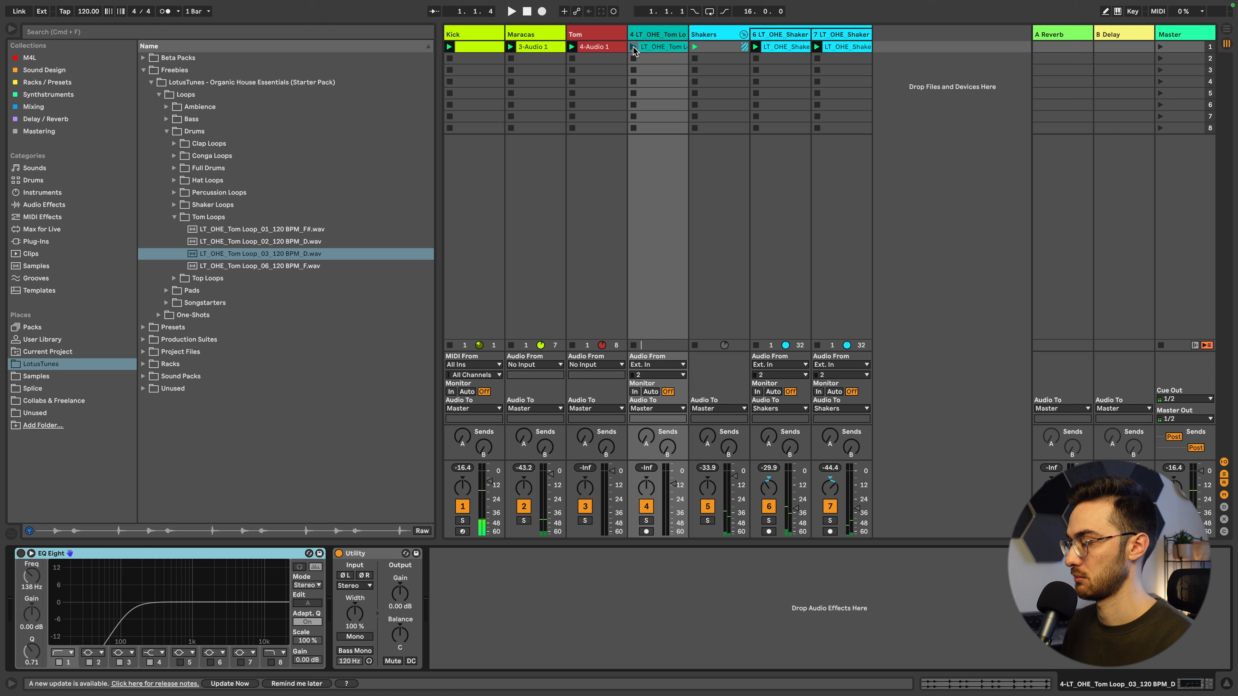
{"action": "key", "text": "space"}
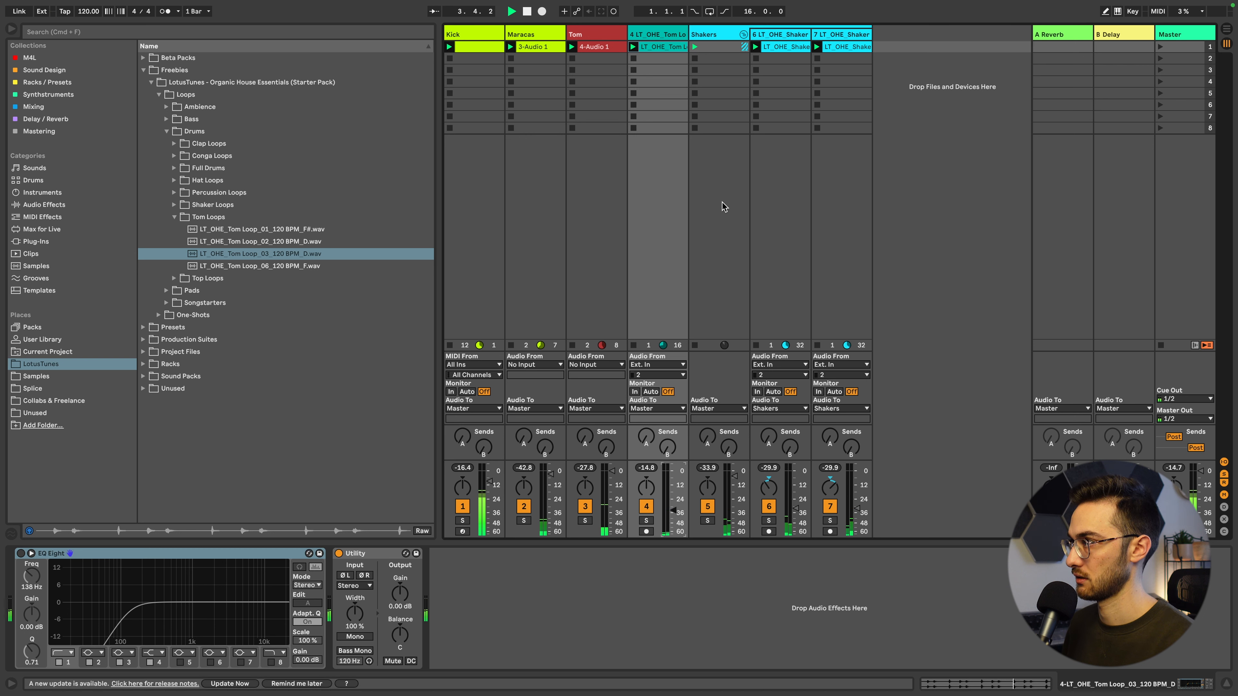
Compare the Tom and tom loop tracks and listen to how the layered toms sit in the groove.
{"action": "left_click", "coordinate": [593, 35]}
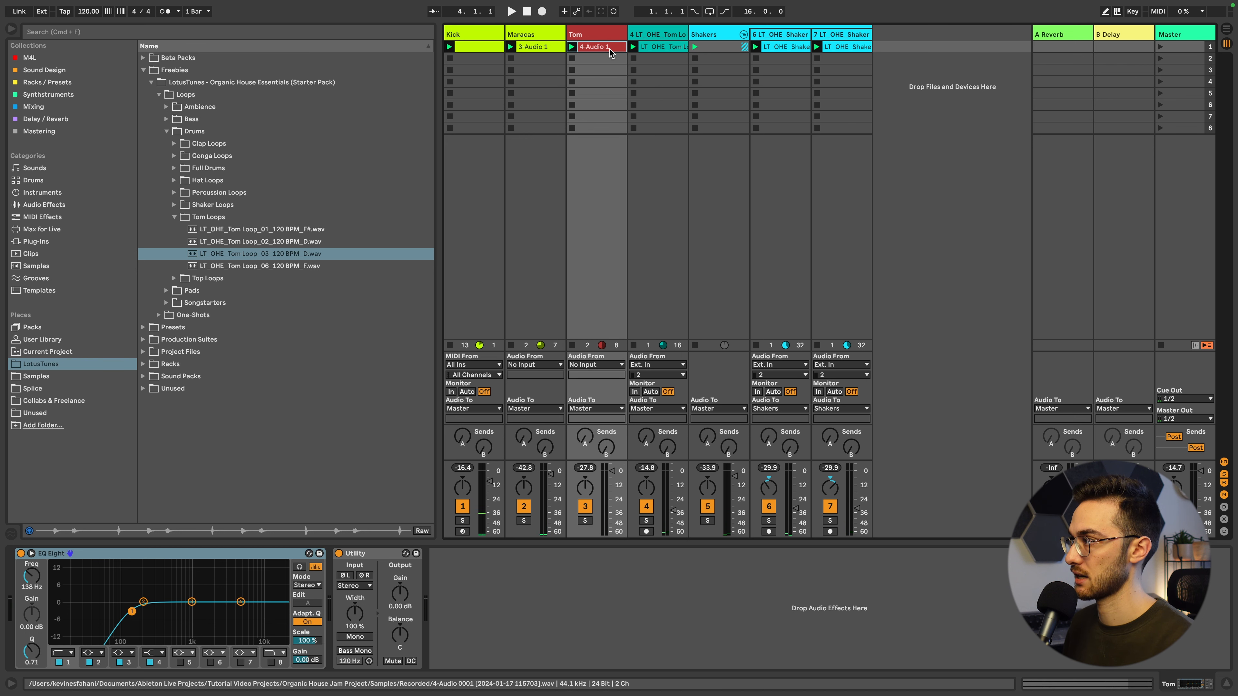
{"action": "left_click", "coordinate": [652, 33]}
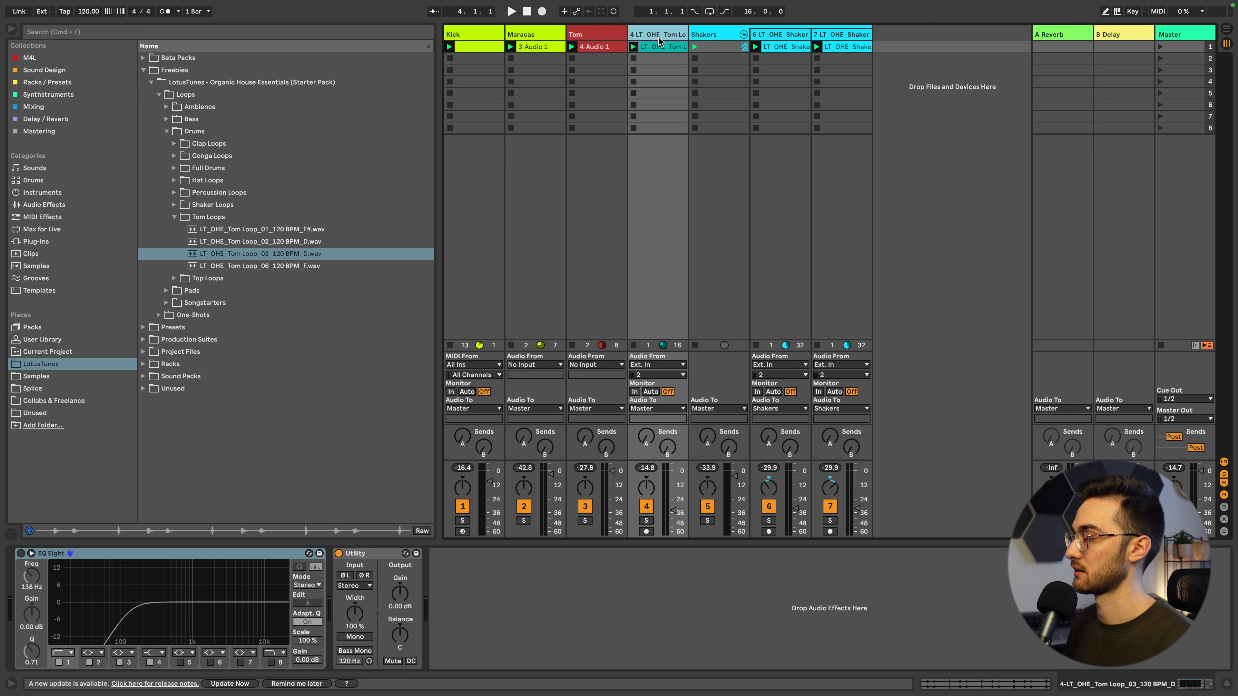
{"action": "key", "text": "space"}
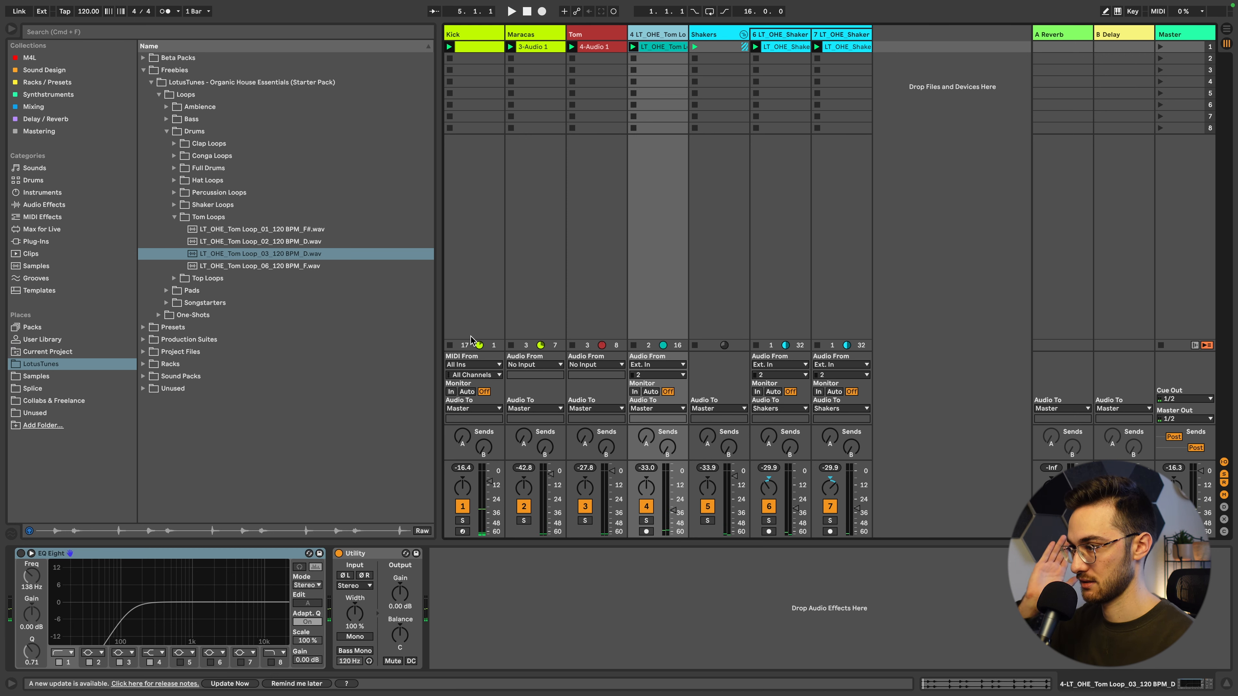
{"action": "key", "text": "space"}
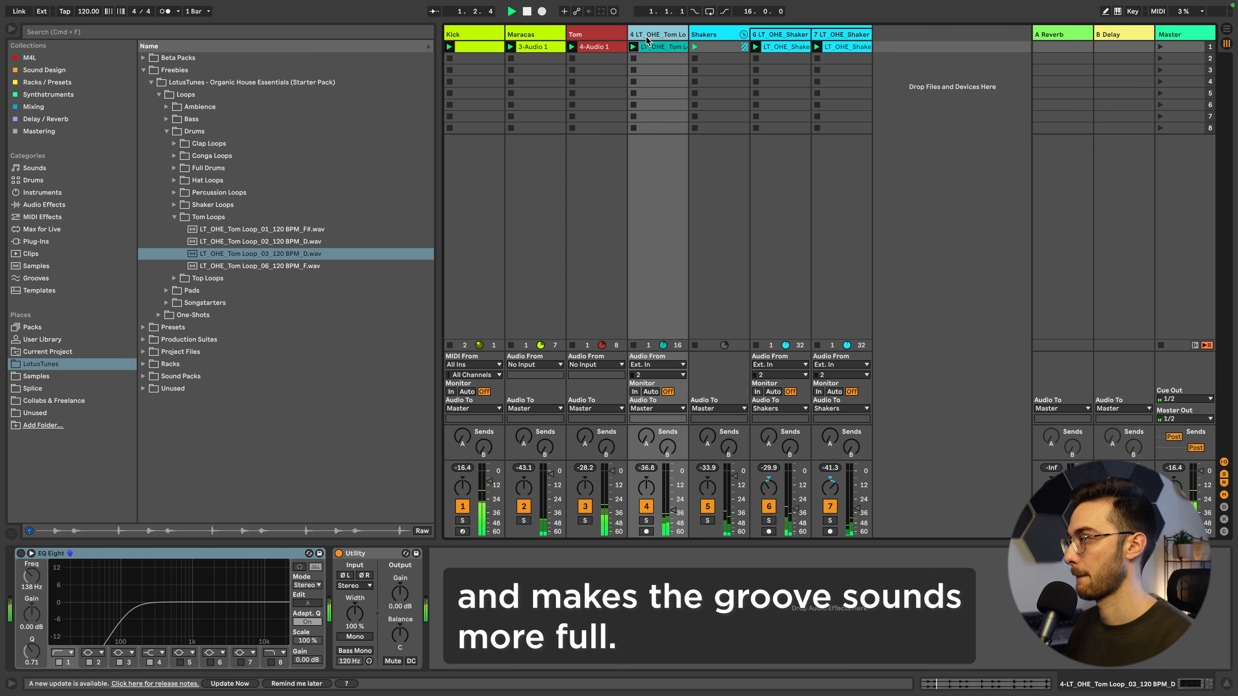
Group the Tom and tom loop tracks as toms and apply the group's red color to its tracks and clips.
{"action": "left_click", "coordinate": [618, 35], "text": "shift"}
{"action": "key", "text": "super+g"}
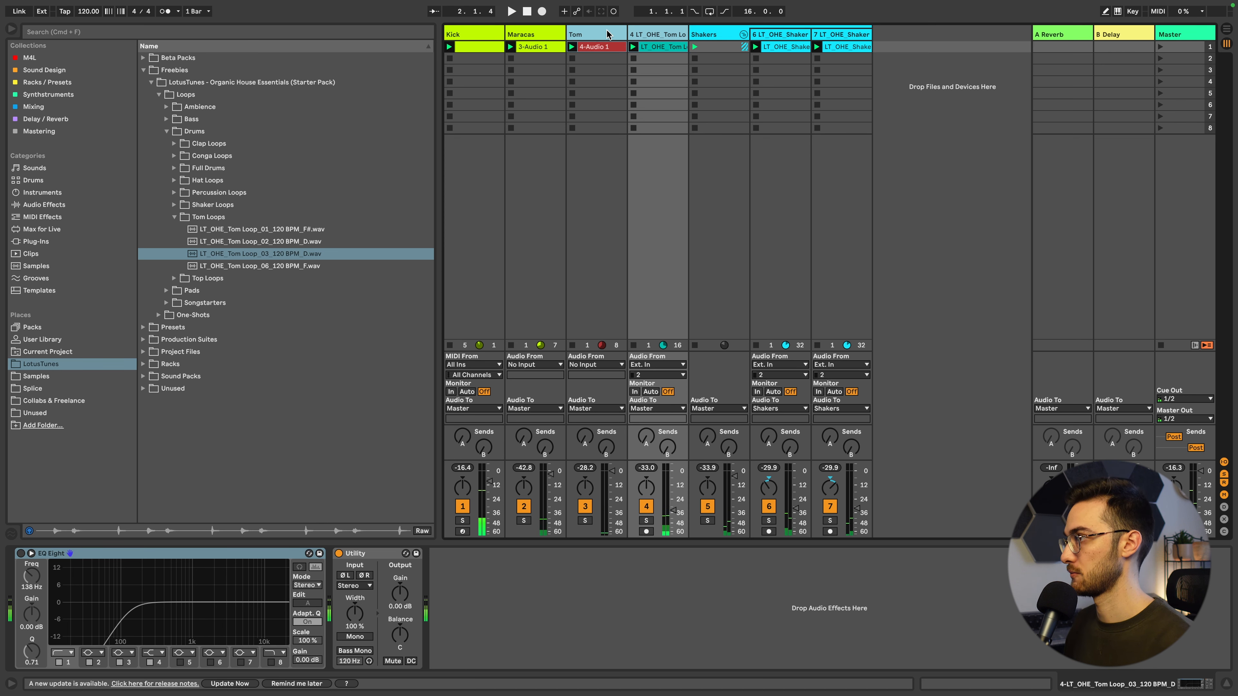
{"action": "key", "text": "super+r"}
{"action": "type", "text": "toms"}
{"action": "key", "text": "Return"}
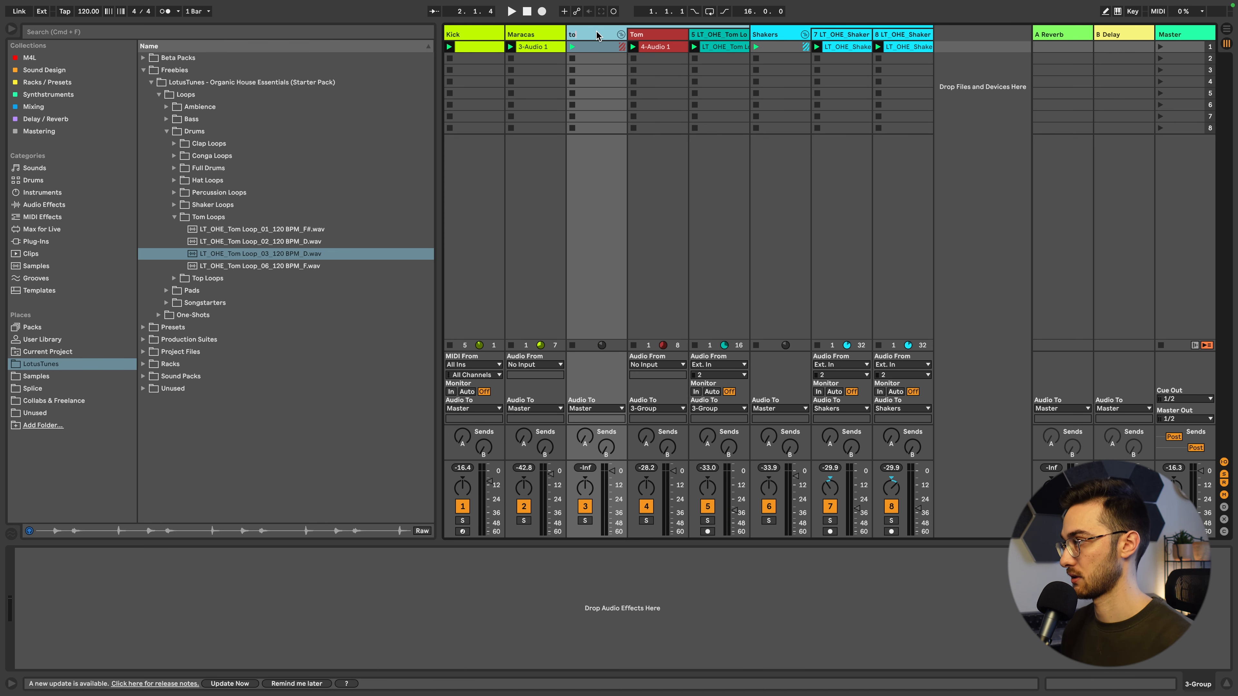
{"action": "right_click", "coordinate": [597, 35]}
{"action": "left_click", "coordinate": [634, 239]}
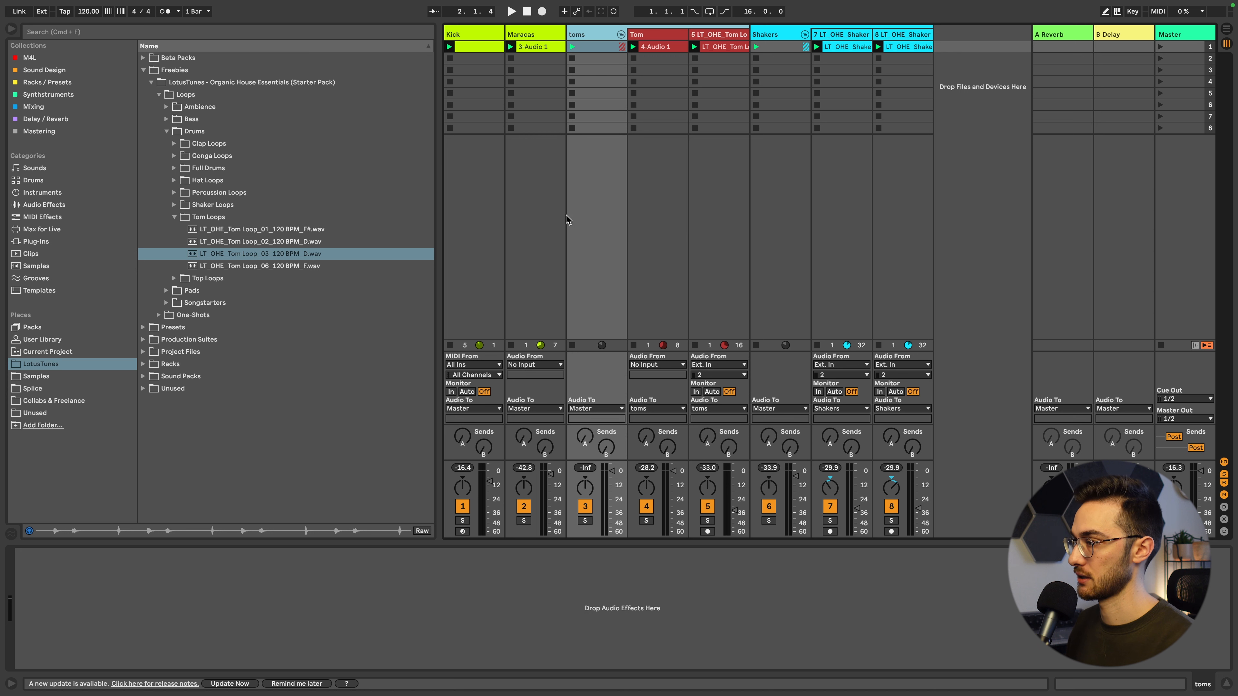
Collapse the Tom Loops folder and fold the Shakers and toms groups.
{"action": "left_click", "coordinate": [195, 217]}
{"action": "left_click", "coordinate": [783, 33]}
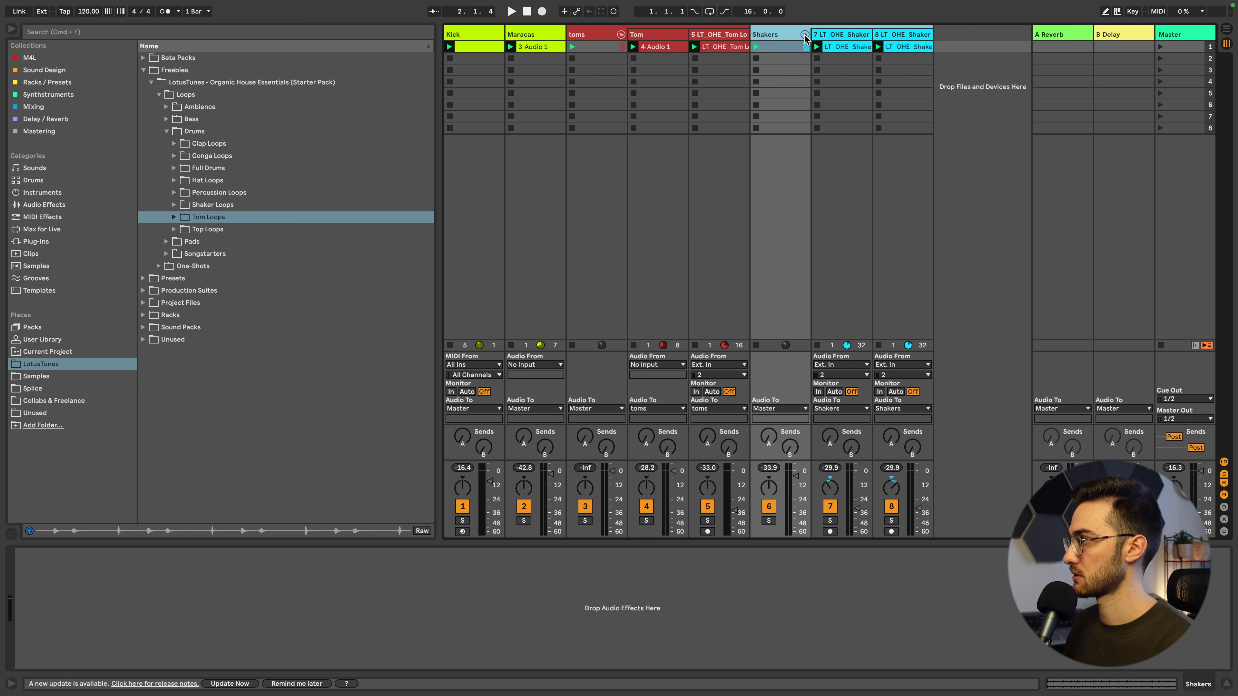
{"action": "left_click", "coordinate": [804, 34]}
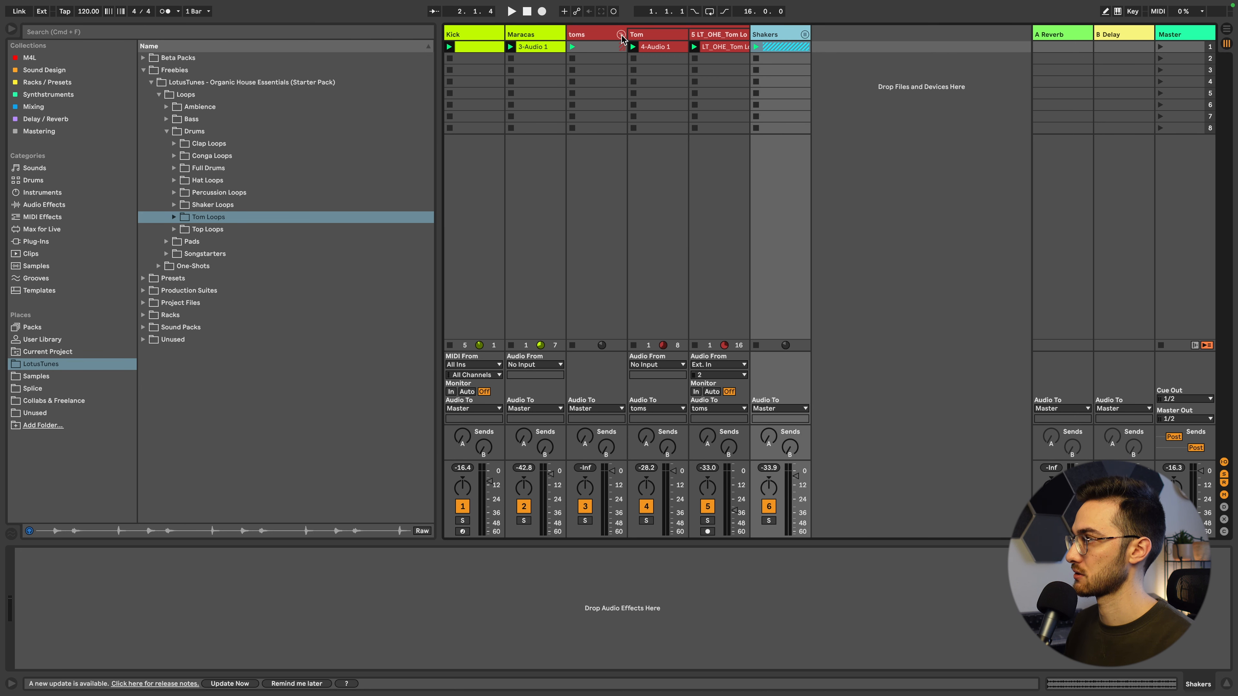
{"action": "left_click", "coordinate": [620, 34]}
Insert an audio track after Maracas with its volume lowered, and open the Hat Loops folder.
{"action": "left_click", "coordinate": [544, 32]}
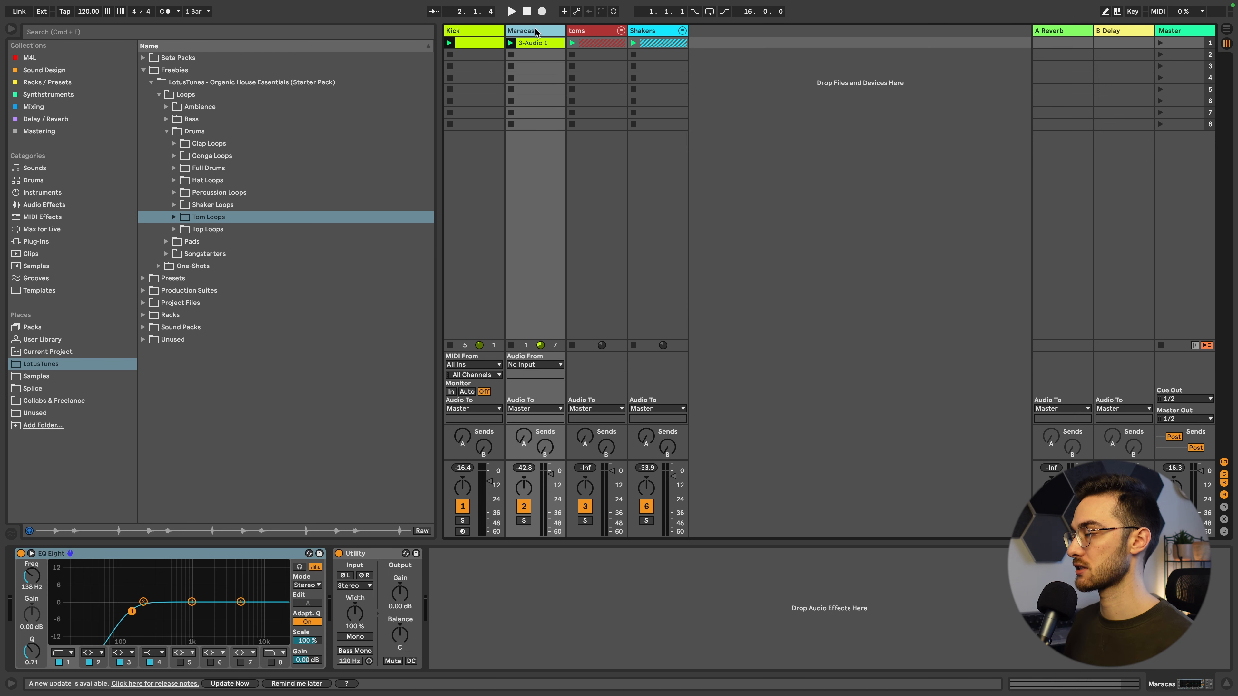
{"action": "key", "text": "super+t"}
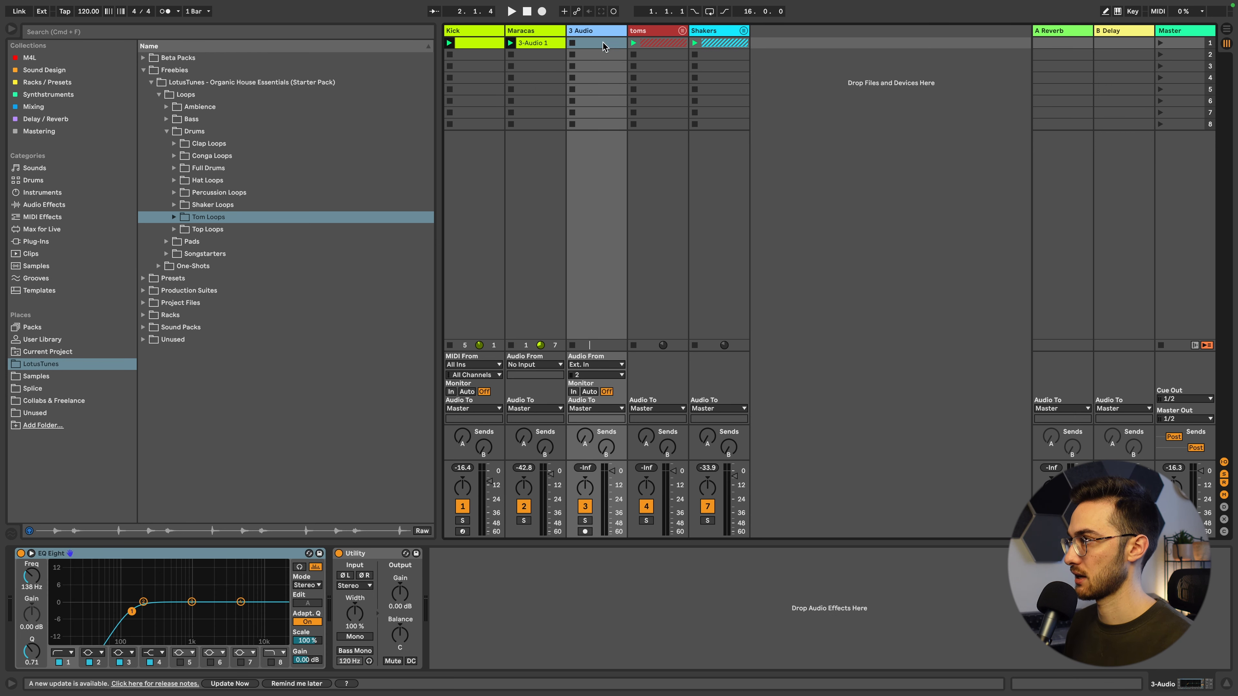
{"action": "left_click", "coordinate": [175, 180]}
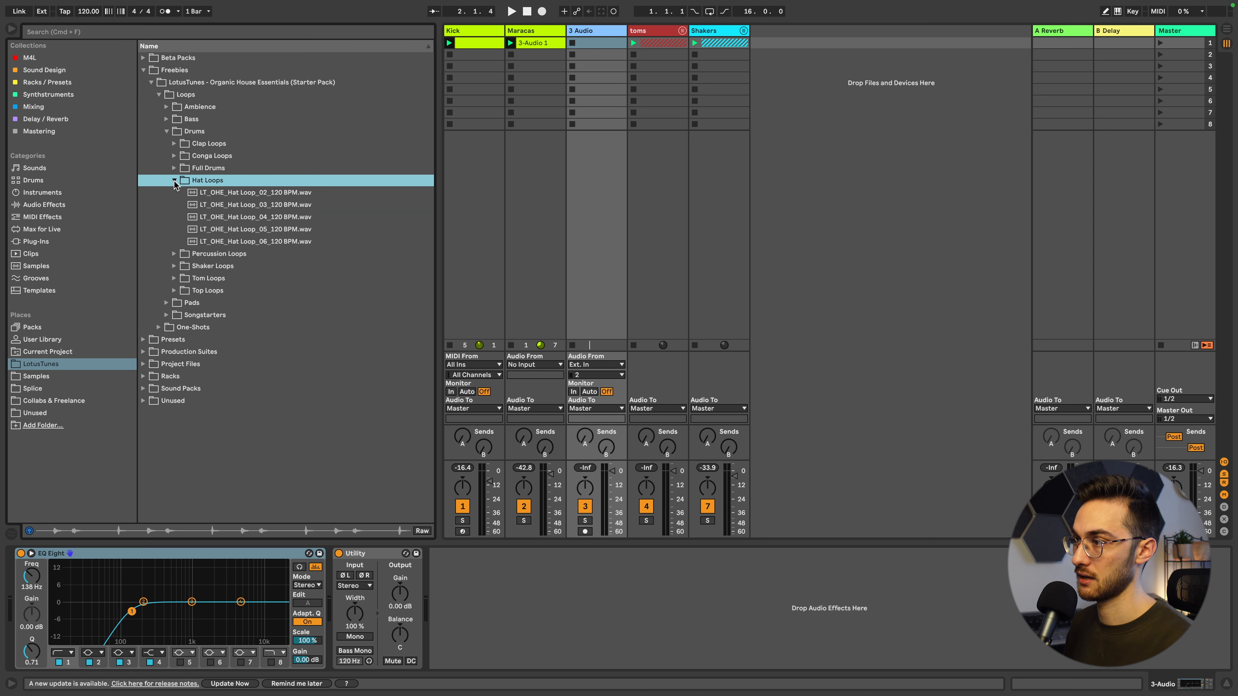
{"action": "left_click", "coordinate": [595, 42]}
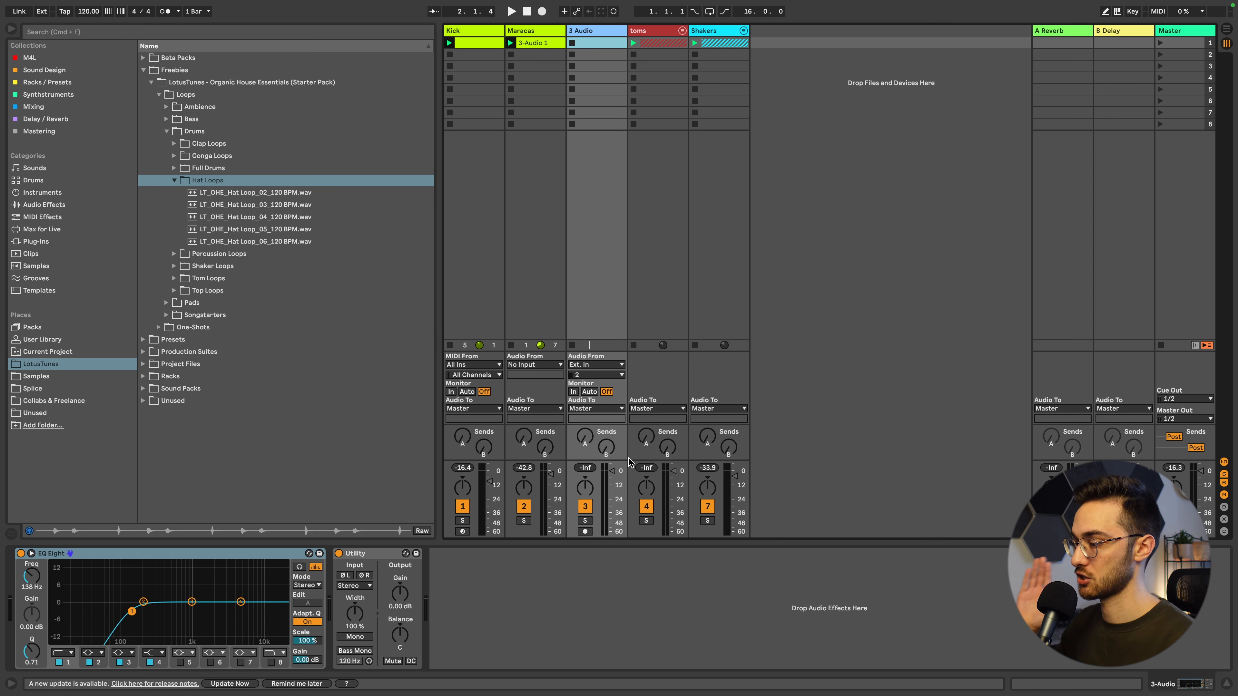
{"action": "left_click_drag", "start_coordinate": [621, 477], "coordinate": [622, 499]}
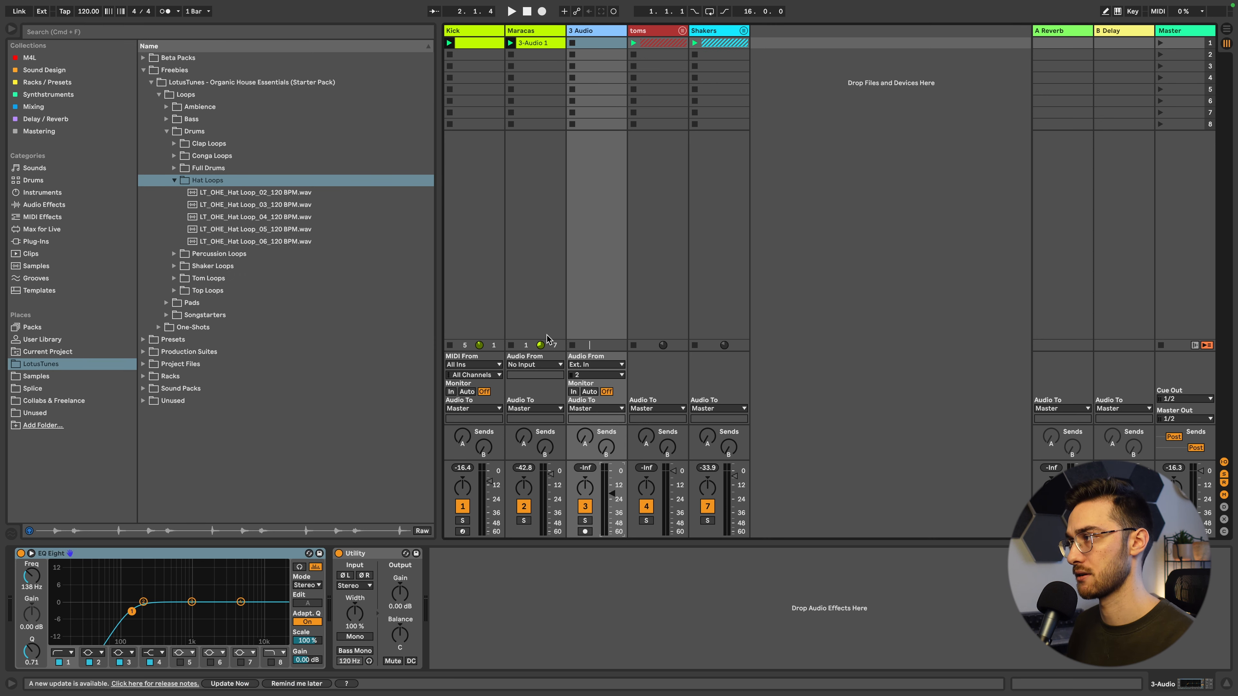
Preview the 04 hat loop, and place and launch LT_OHE_Hat Loop_03_120 BPM.wav in the new track's first slot.
{"action": "left_click", "coordinate": [287, 215]}
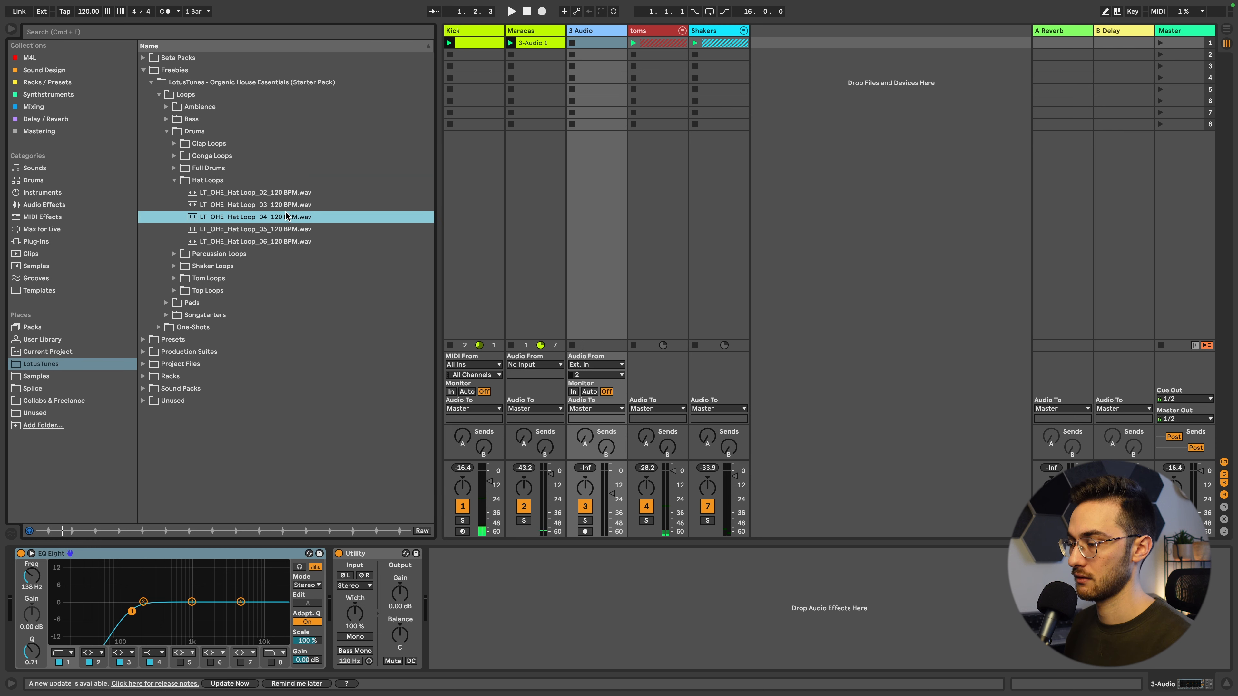
{"action": "left_click", "coordinate": [286, 205]}
{"action": "left_click_drag", "start_coordinate": [278, 207], "coordinate": [588, 45]}
{"action": "left_click", "coordinate": [571, 43]}
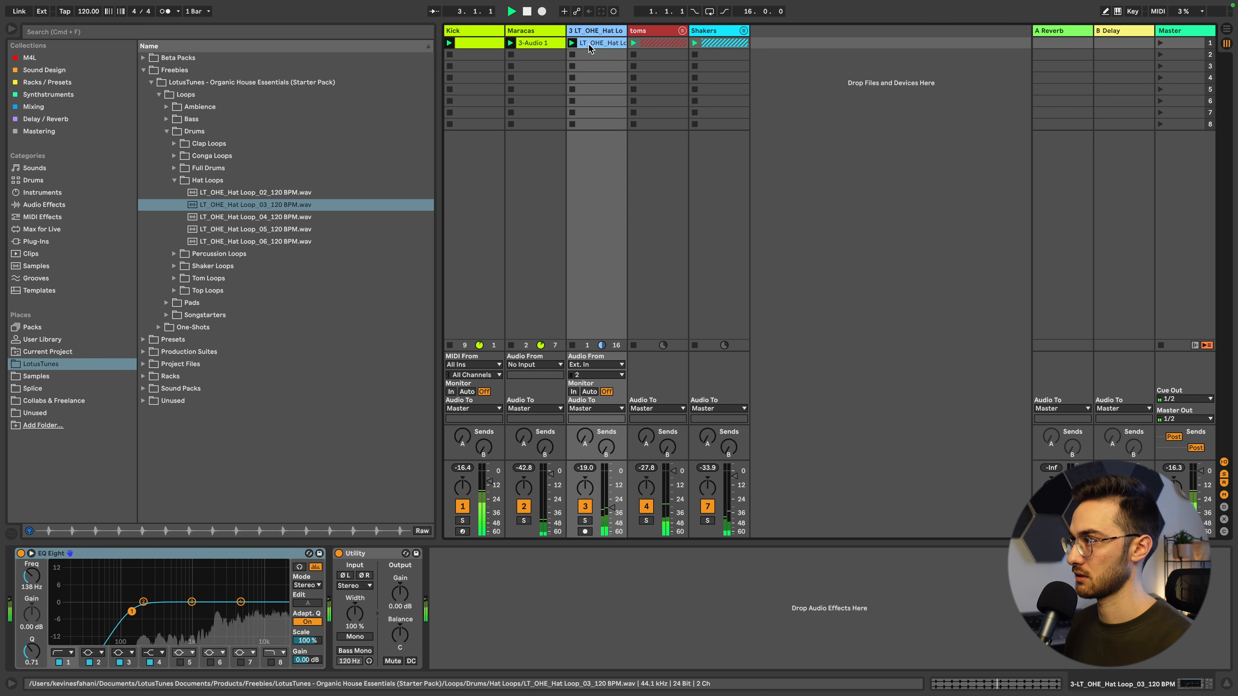
Try the 06 hat loop, replace it with LT_OHE_Hat Loop_05_120 BPM.wav, and lower the hat track's volume to about -38 dB.
{"action": "double_click", "coordinate": [289, 241]}
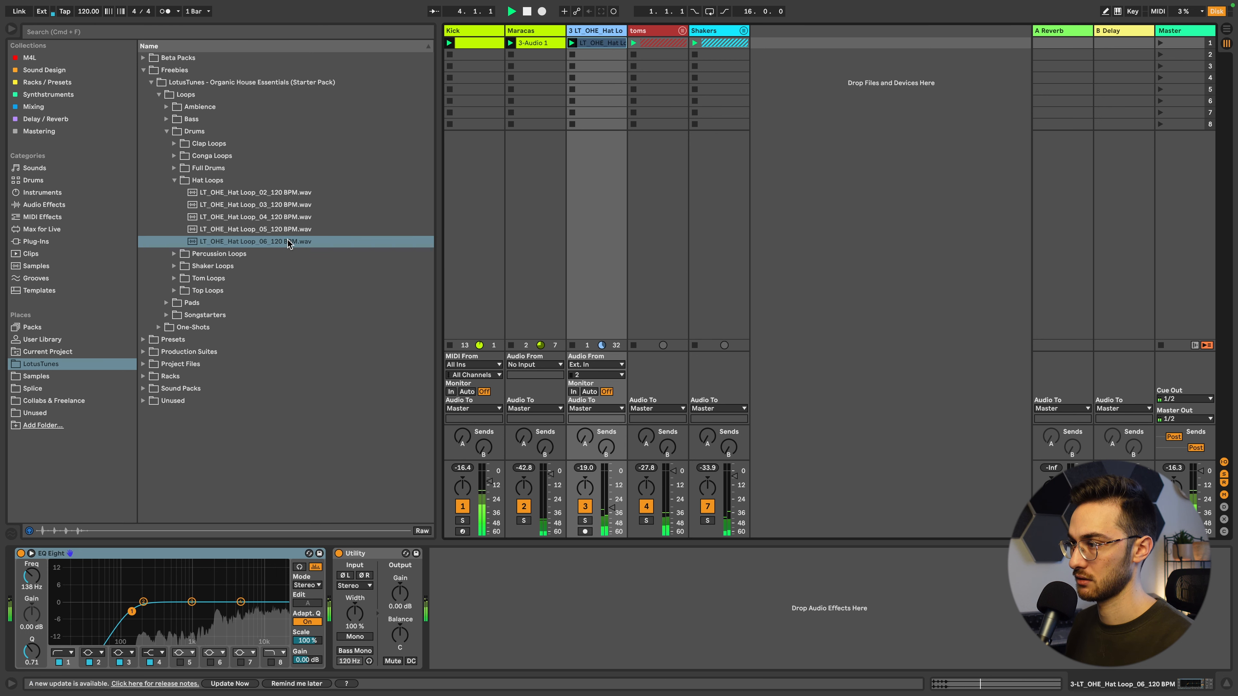
{"action": "double_click", "coordinate": [289, 231]}
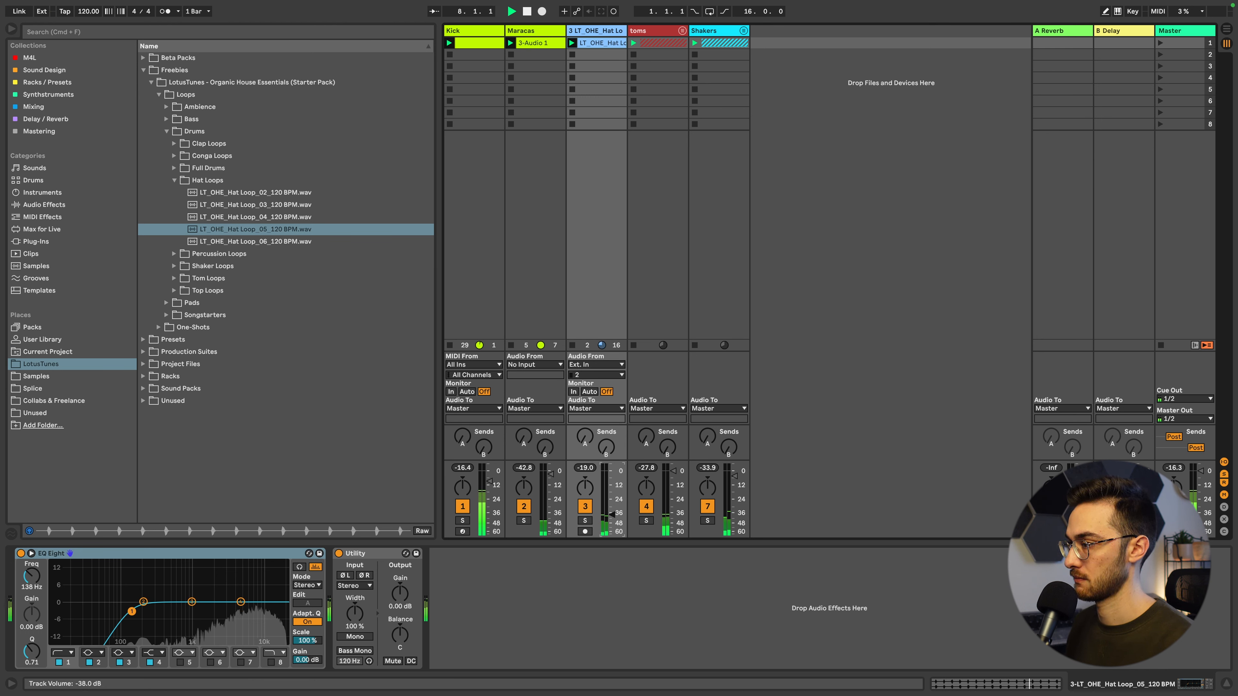
{"action": "left_click", "coordinate": [175, 181]}
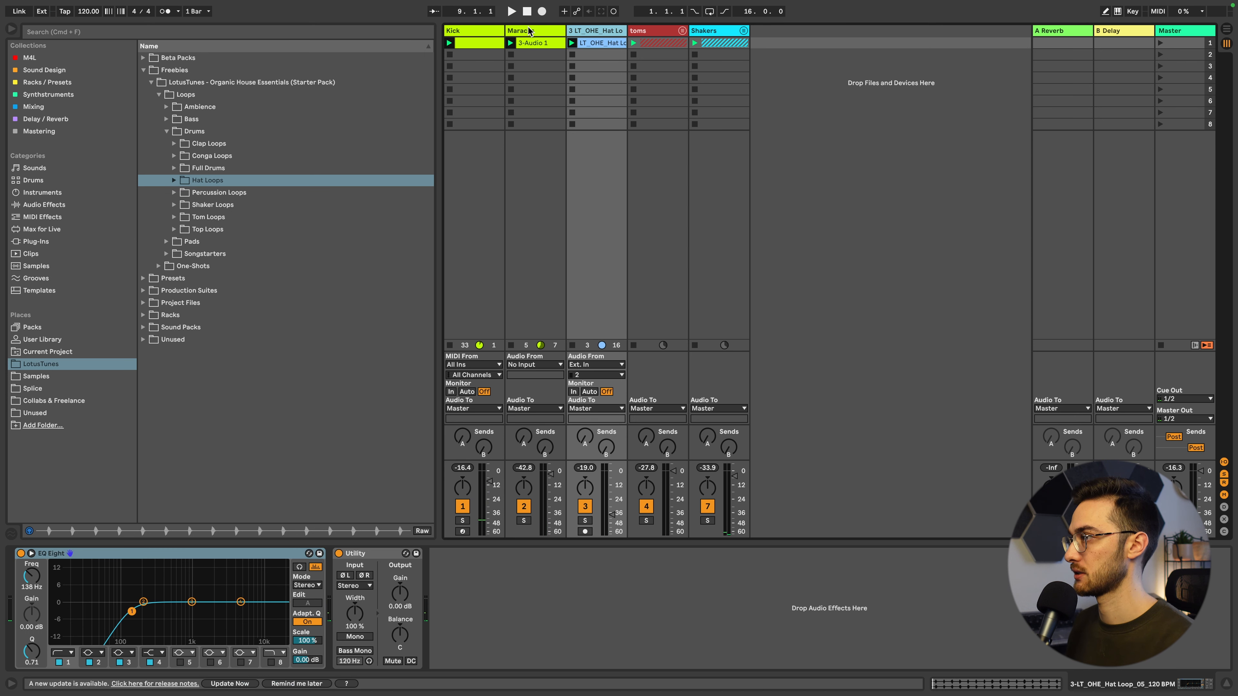
Group the Maracas and hat loop tracks, name the group Hatsy, and assign its color to the grouped tracks and clips.
{"action": "left_click", "coordinate": [529, 31], "text": "shift"}
{"action": "key", "text": "super+g"}
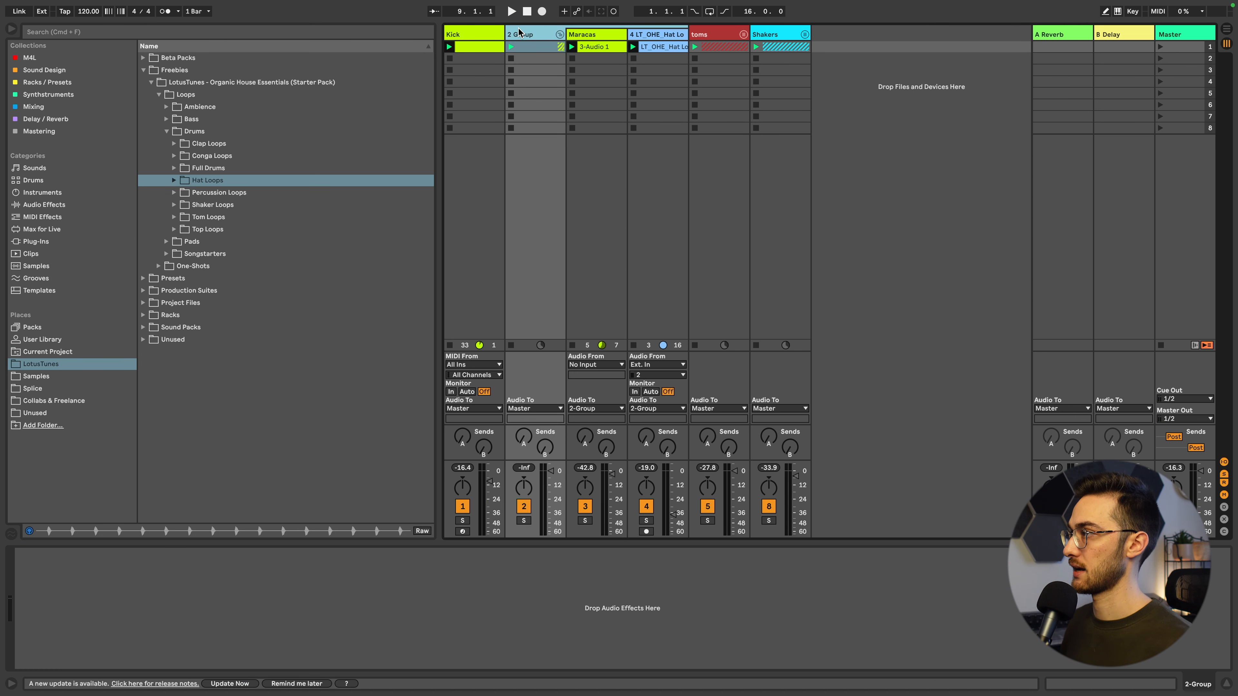
{"action": "key", "text": "super+r"}
{"action": "type", "text": "Hatsy"}
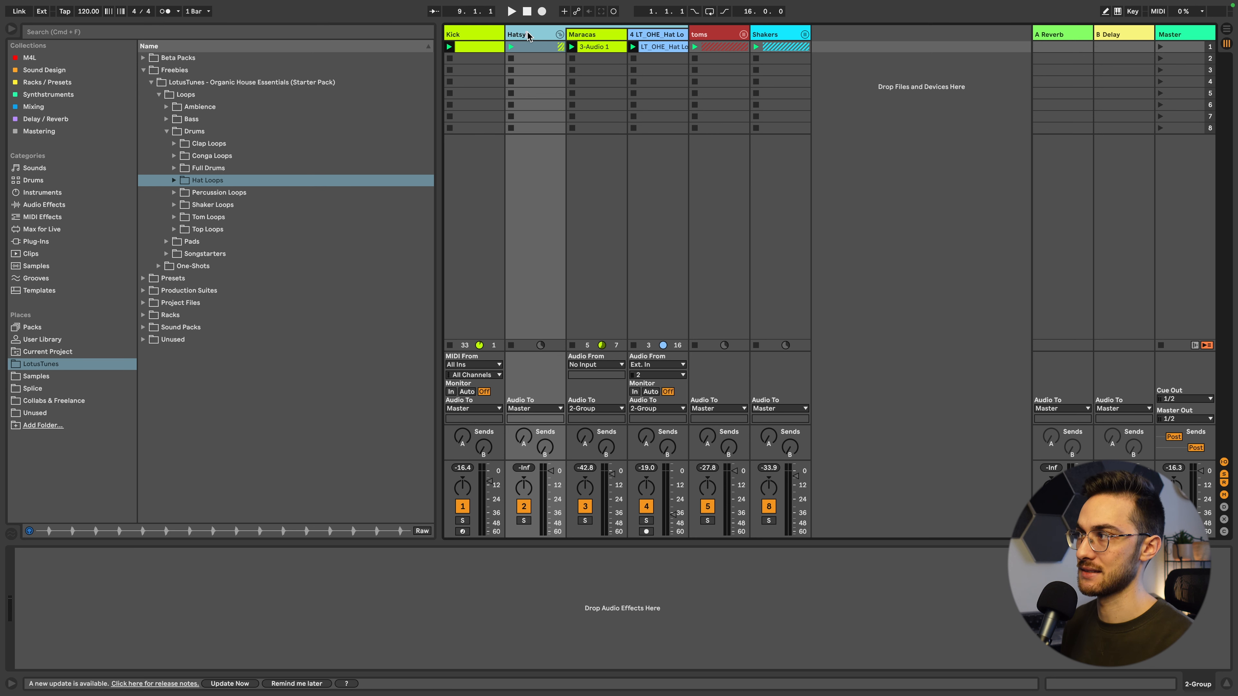
{"action": "key", "text": "Return"}
{"action": "right_click", "coordinate": [527, 35]}
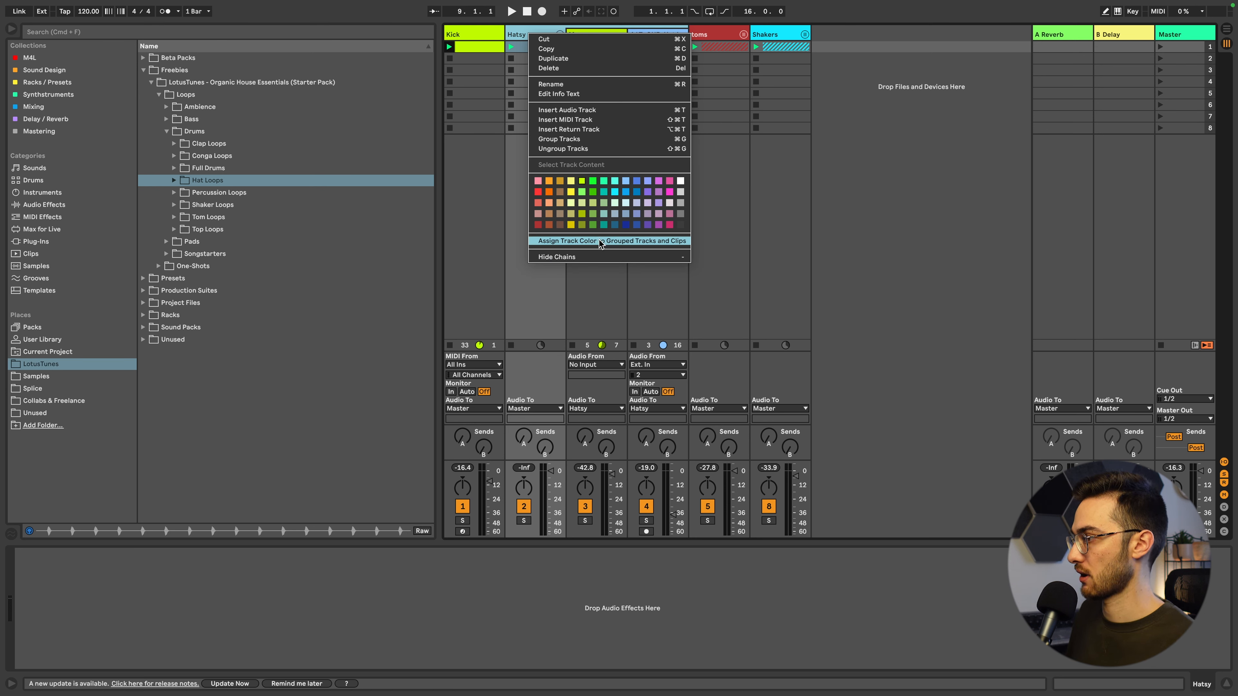
{"action": "left_click", "coordinate": [600, 241]}
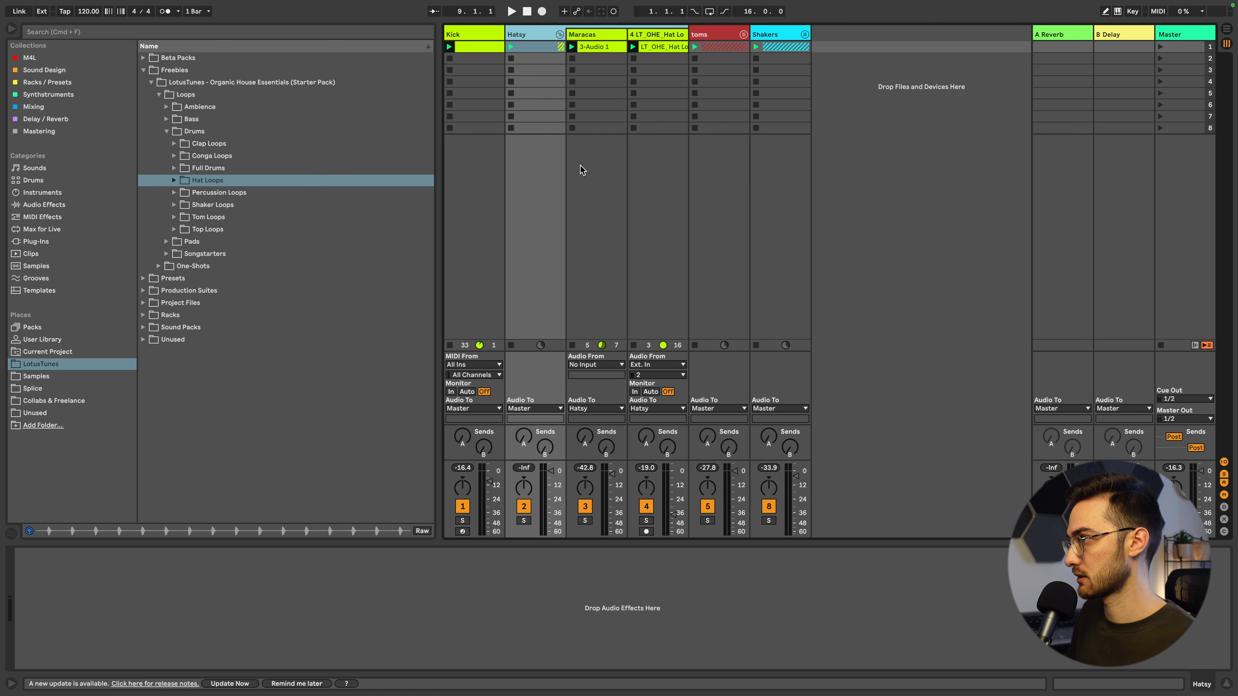
Play the groove to check the Hatsy group's level, fine-tune its volume, and fold the group.
{"action": "key", "text": "space"}
{"action": "right_click", "coordinate": [551, 471]}
{"action": "left_click", "coordinate": [551, 507]}
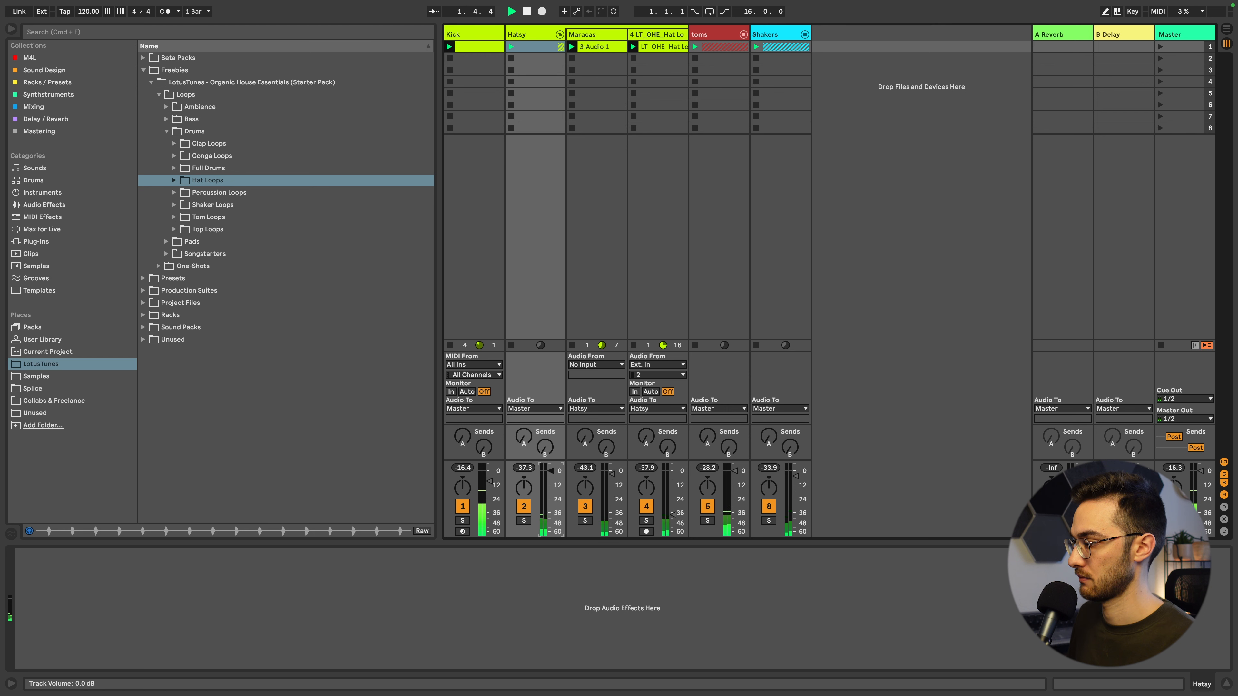
{"action": "mouse_move", "coordinate": [551, 472]}
{"action": "left_mouse_down"}
{"action": "mouse_move", "coordinate": [550, 485]}
{"action": "mouse_move", "coordinate": [551, 473]}
{"action": "left_mouse_up"}
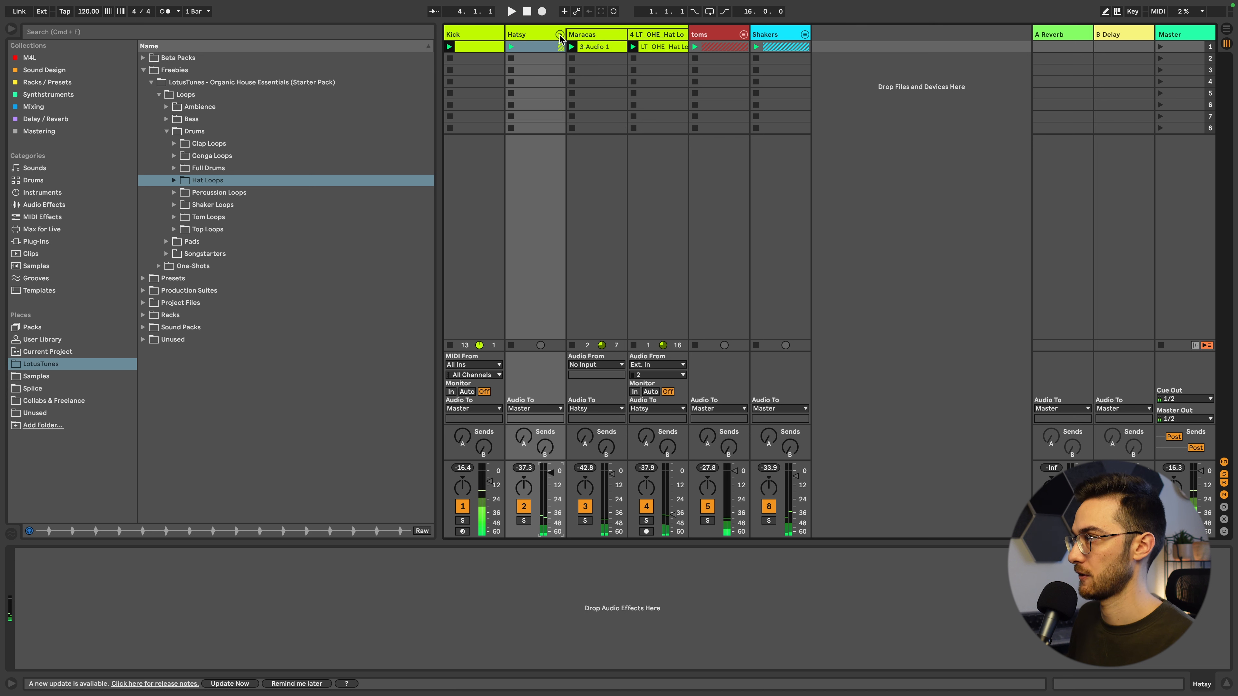
{"action": "left_click", "coordinate": [559, 35]}
Open the Conga Loops folder, place LT_OHE_Conga Loop_120 BPM_02.wav on a new track after Shakers, and launch it at a lowered volume.
{"action": "double_click", "coordinate": [297, 193]}
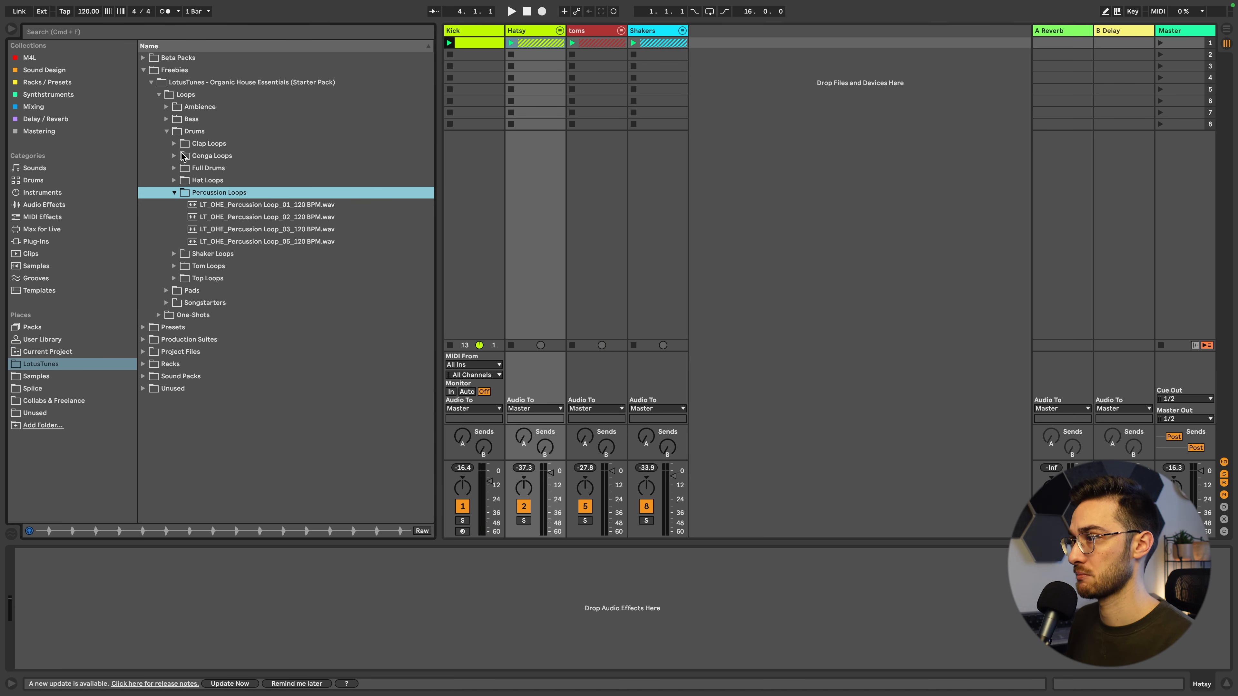
{"action": "left_click", "coordinate": [170, 155]}
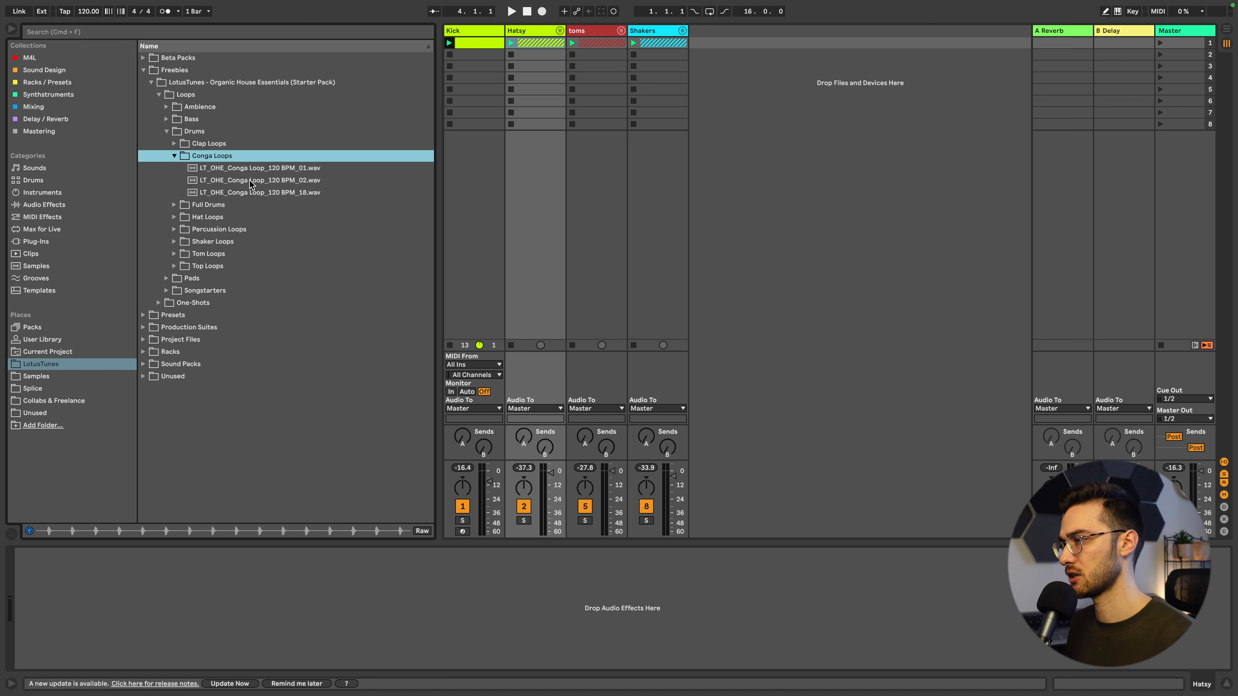
{"action": "left_click_drag", "start_coordinate": [273, 180], "coordinate": [708, 44]}
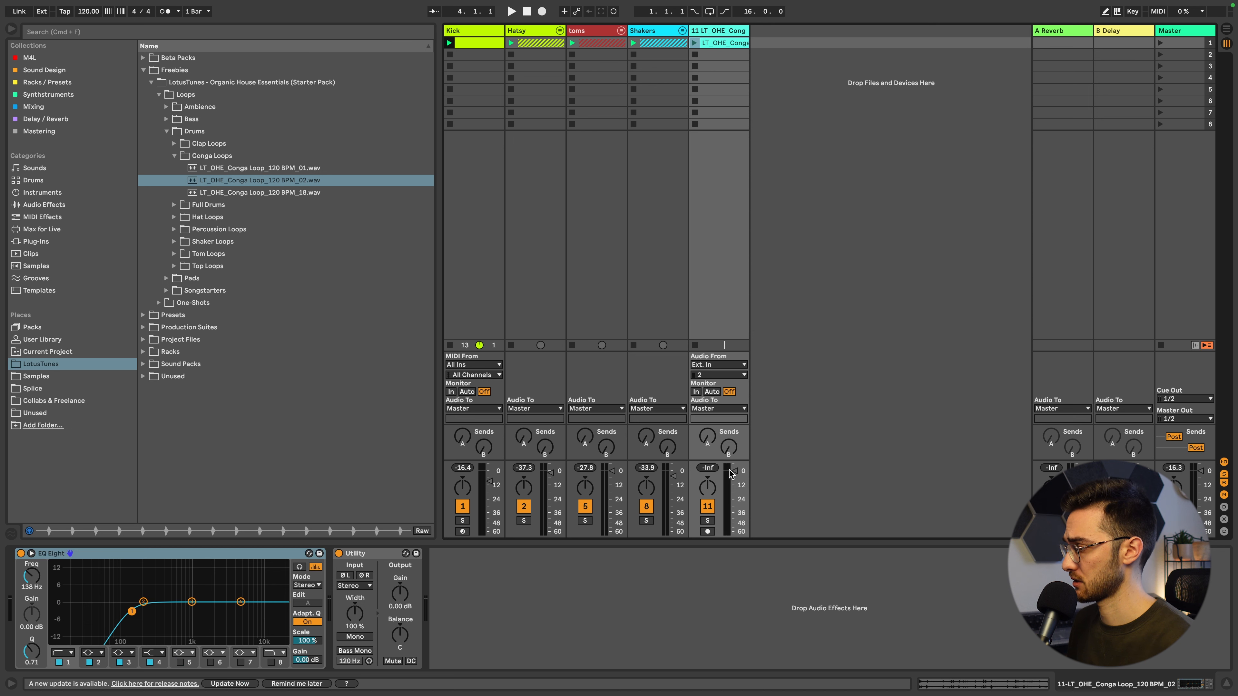
{"action": "left_click", "coordinate": [693, 42]}
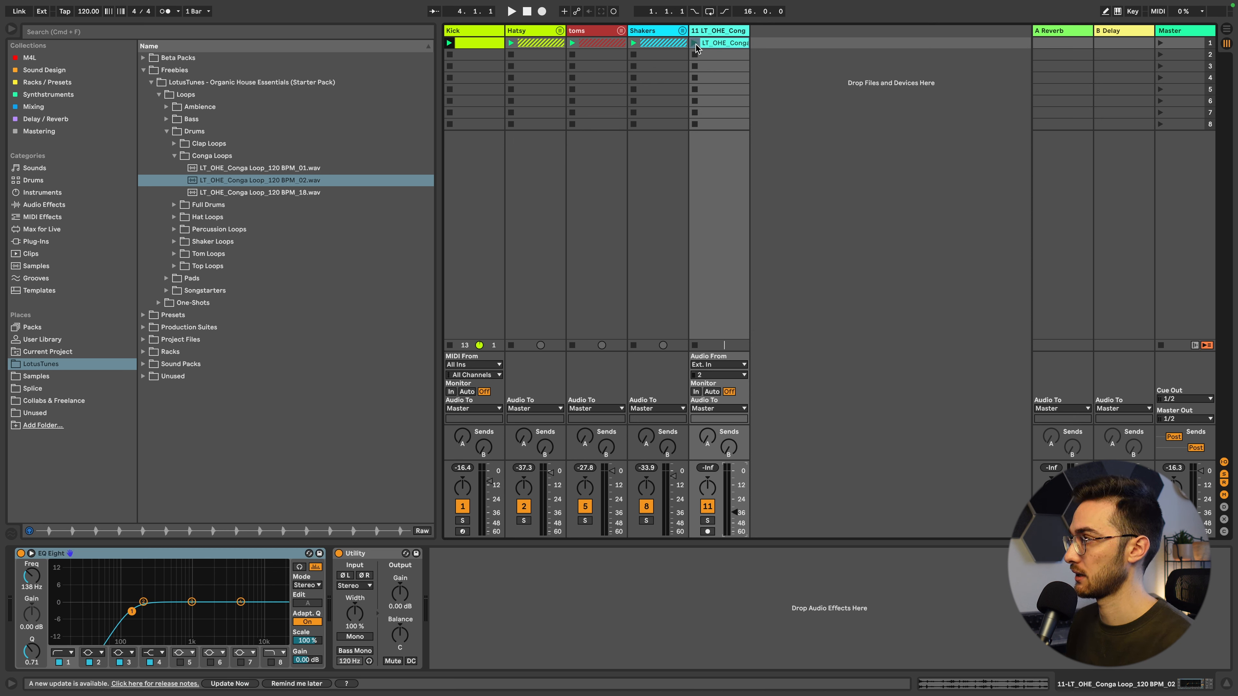
{"action": "left_click_drag", "start_coordinate": [733, 513], "coordinate": [733, 503]}
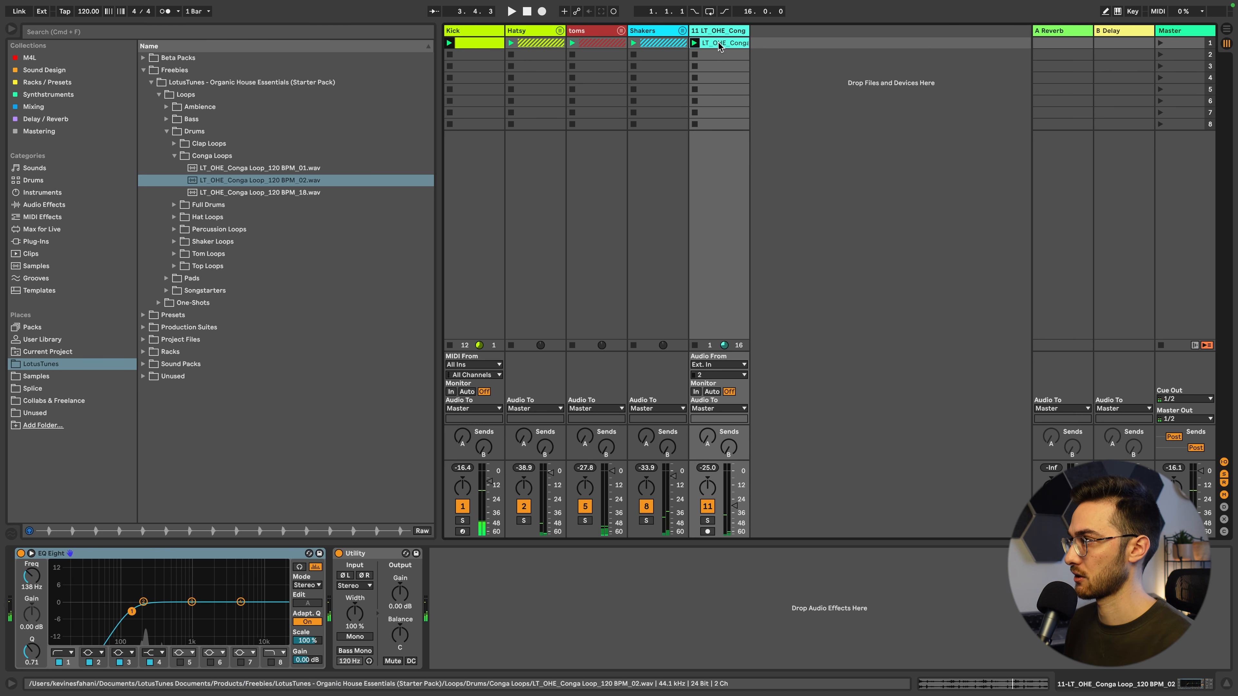
Try the 01 and 18 conga loops in the conga clip's place, and settle on LT_OHE_Conga Loop_120 BPM_01.wav.
{"action": "left_click", "coordinate": [310, 168]}
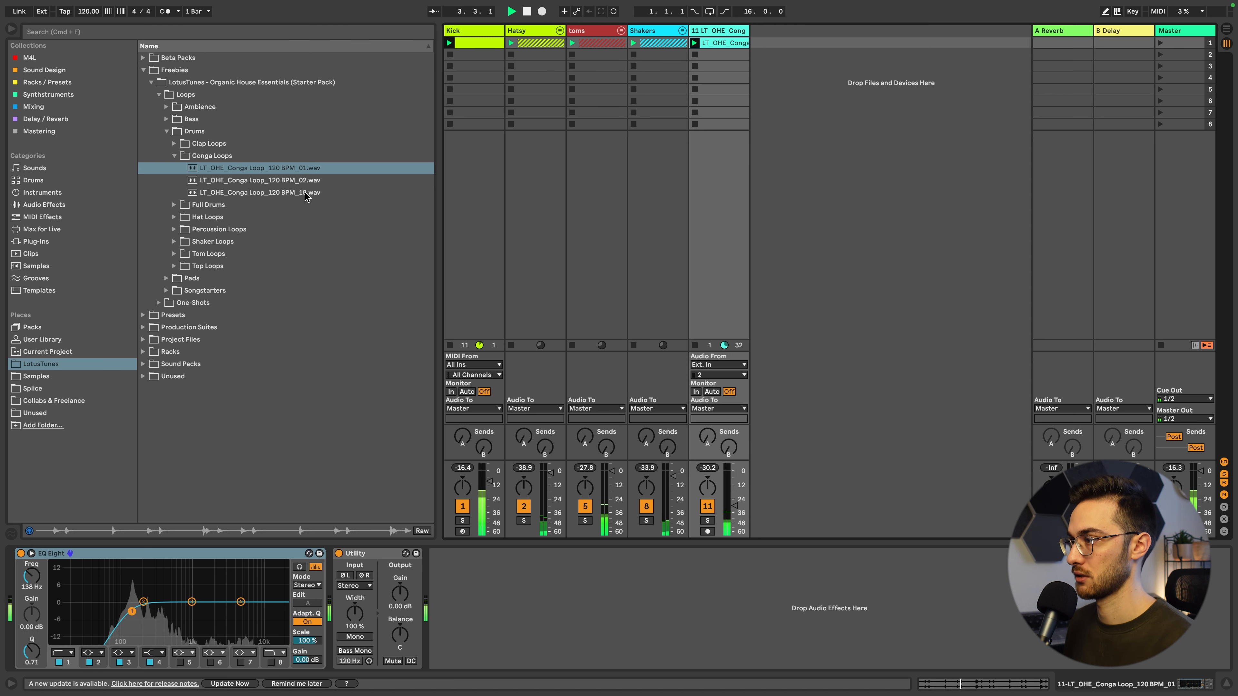
{"action": "left_click", "coordinate": [304, 192]}
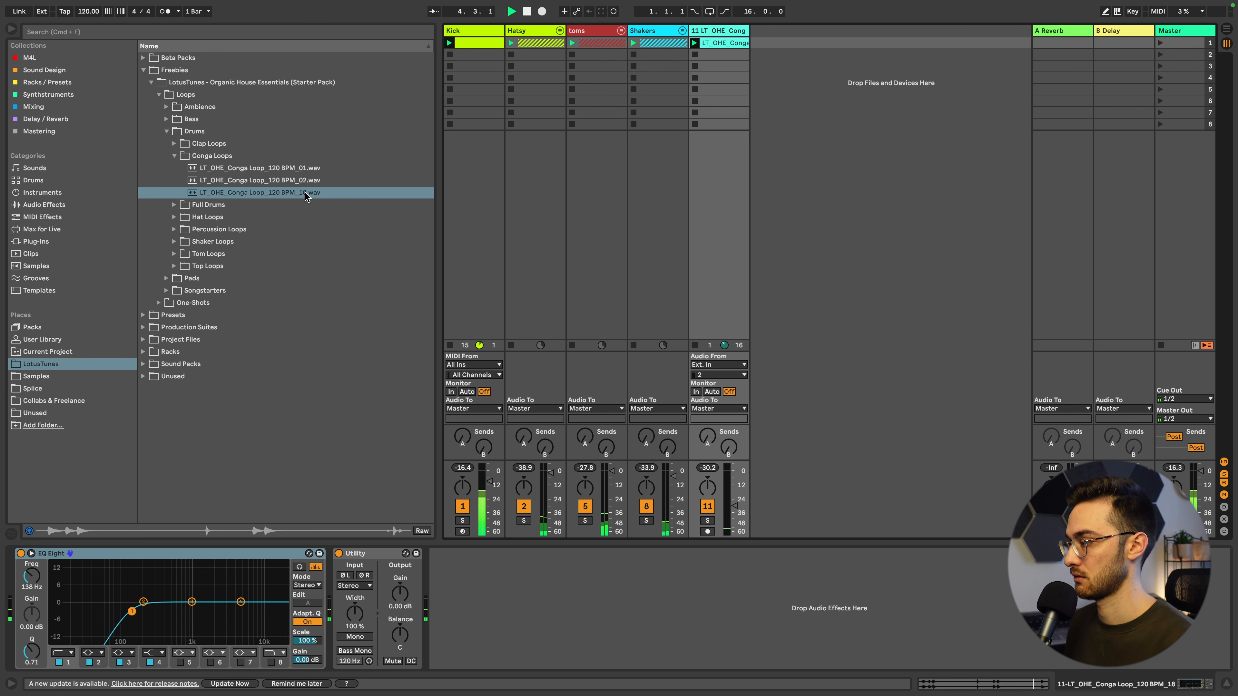
{"action": "left_click", "coordinate": [306, 168]}
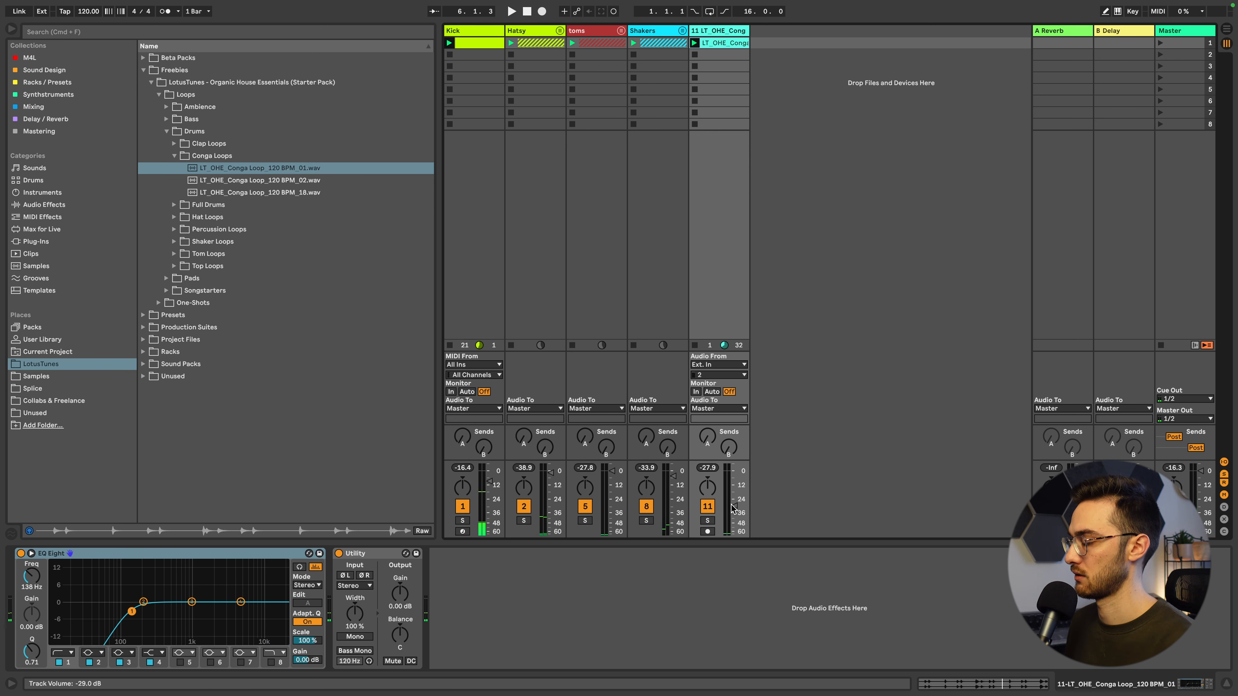
{"action": "key", "text": "space"}
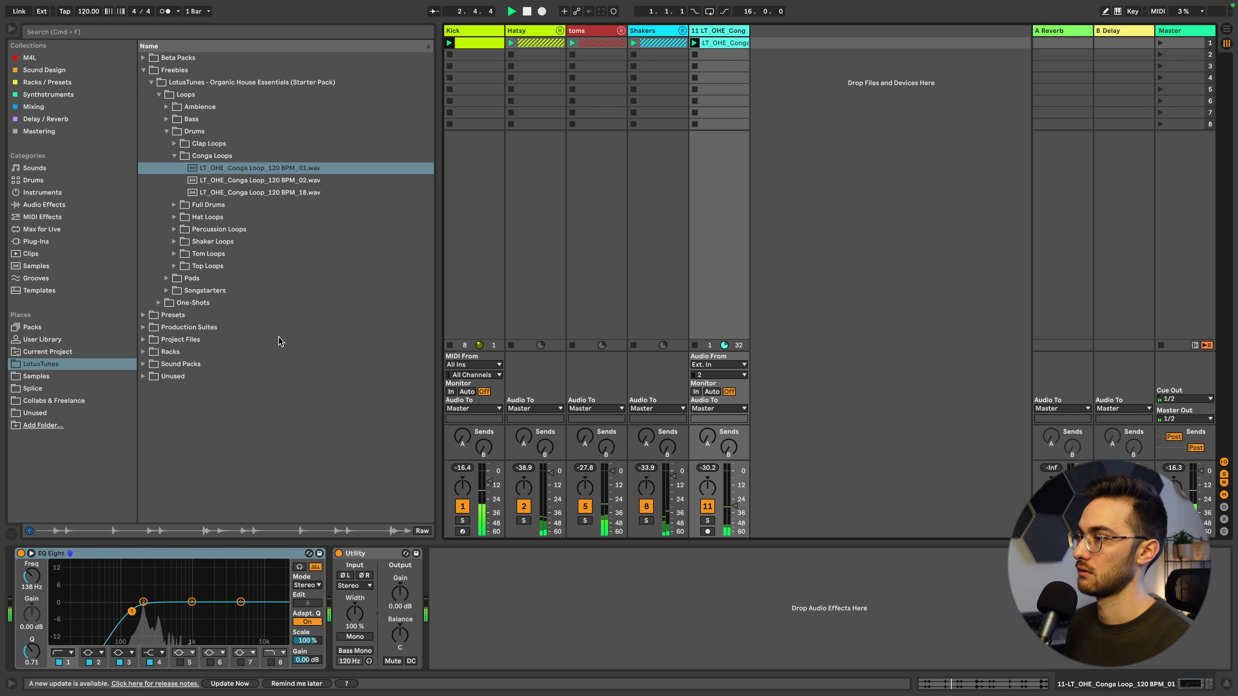
Collapse the Conga Loops folder, open the Clap Loops folder, and stop playback.
{"action": "left_click", "coordinate": [175, 157]}
{"action": "left_click", "coordinate": [174, 143]}
{"action": "key", "text": "space"}
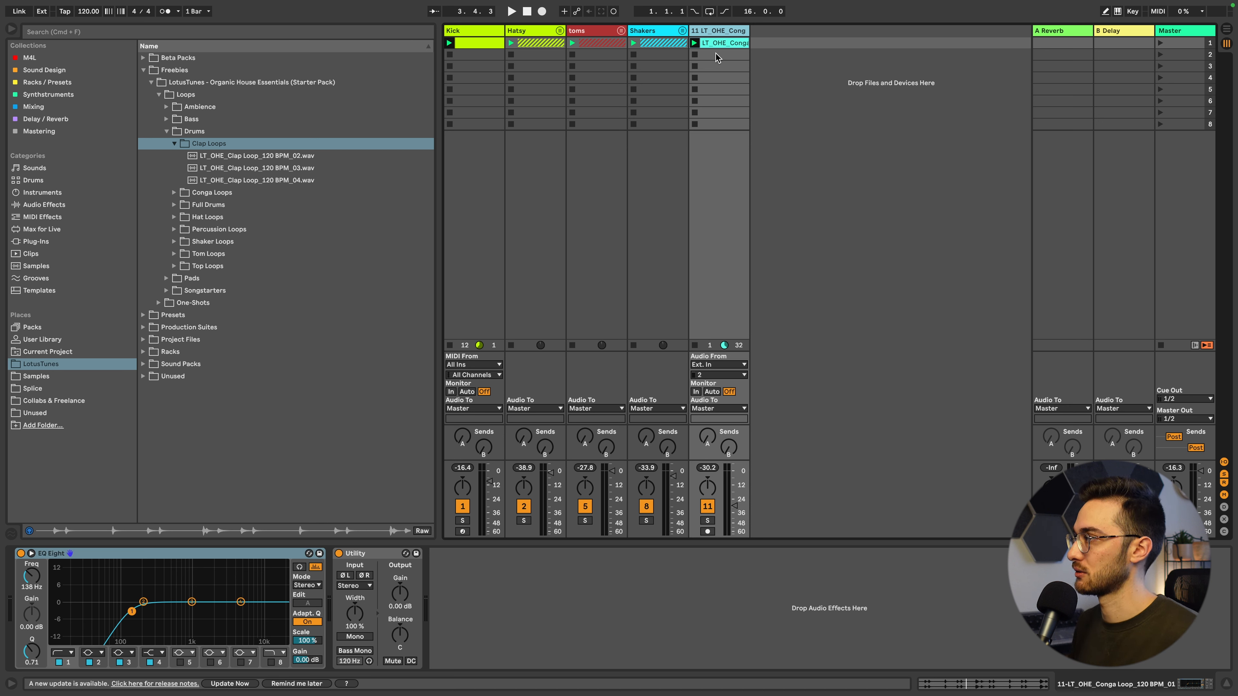
Insert an audio track after the conga track, and place and launch LT_OHE_Clap Loop_120 BPM_03.wav in it at a lowered volume.
{"action": "key", "text": "super+t"}
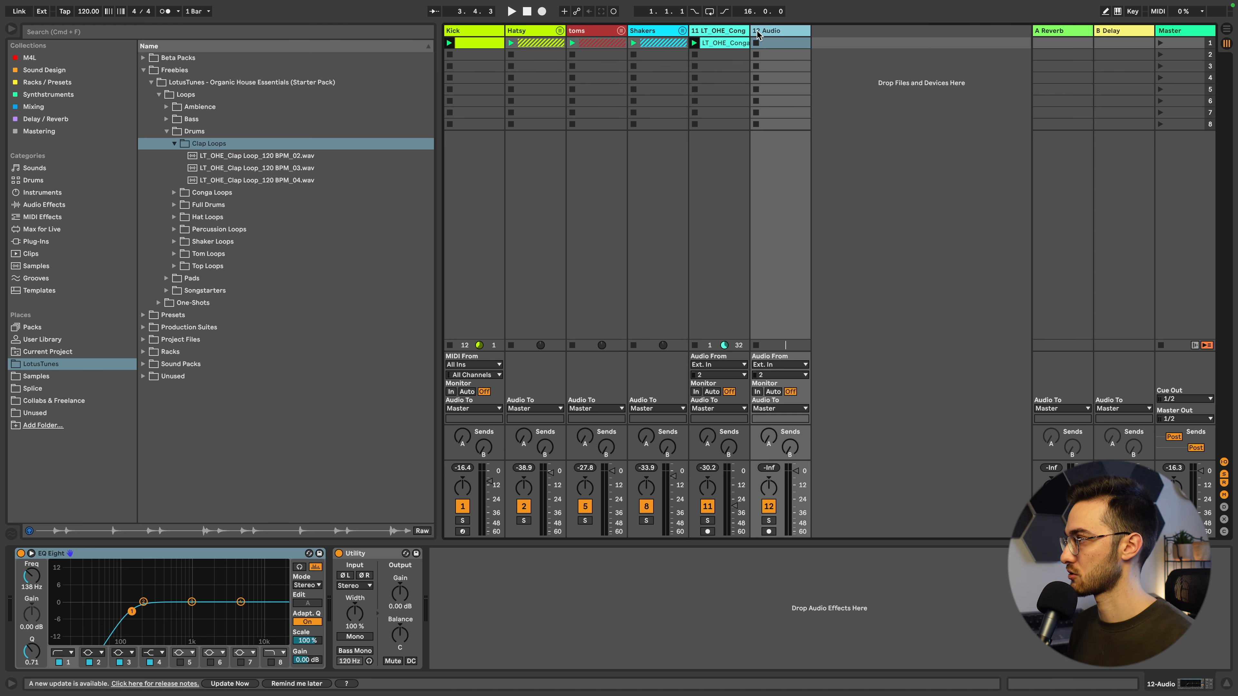
{"action": "left_click_drag", "start_coordinate": [260, 167], "coordinate": [786, 49]}
{"action": "left_click_drag", "start_coordinate": [783, 48], "coordinate": [784, 49]}
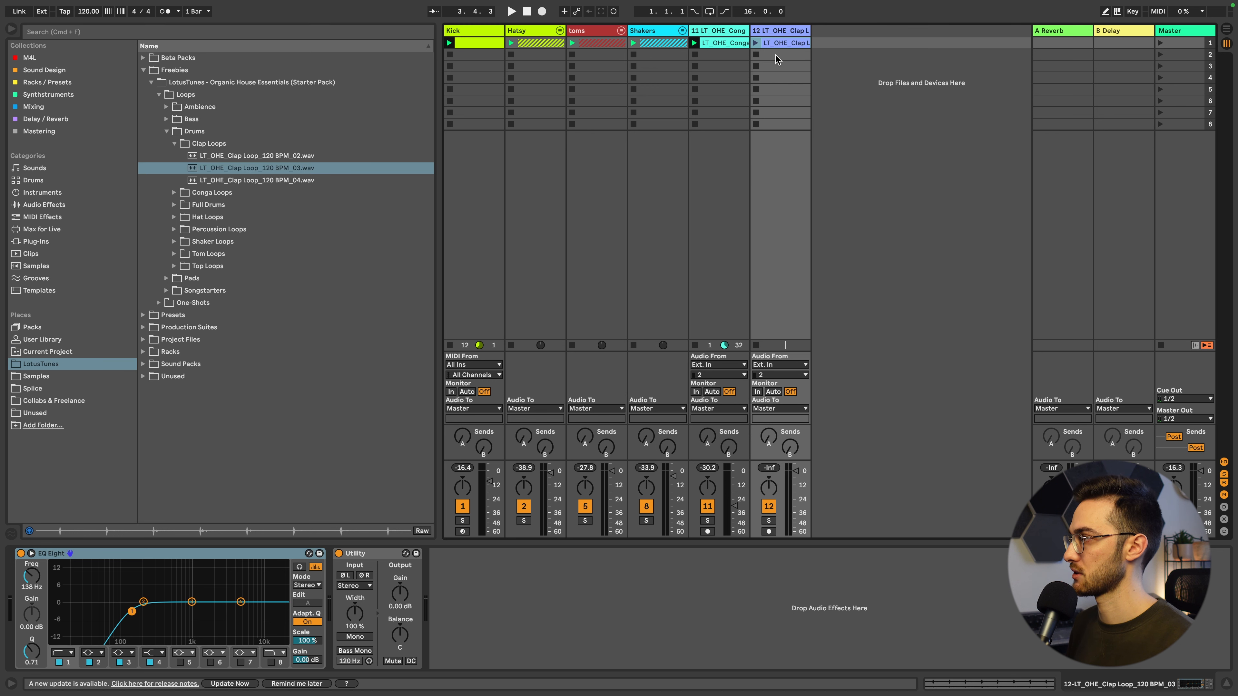
{"action": "left_click_drag", "start_coordinate": [795, 471], "coordinate": [795, 500]}
{"action": "left_click", "coordinate": [756, 43]}
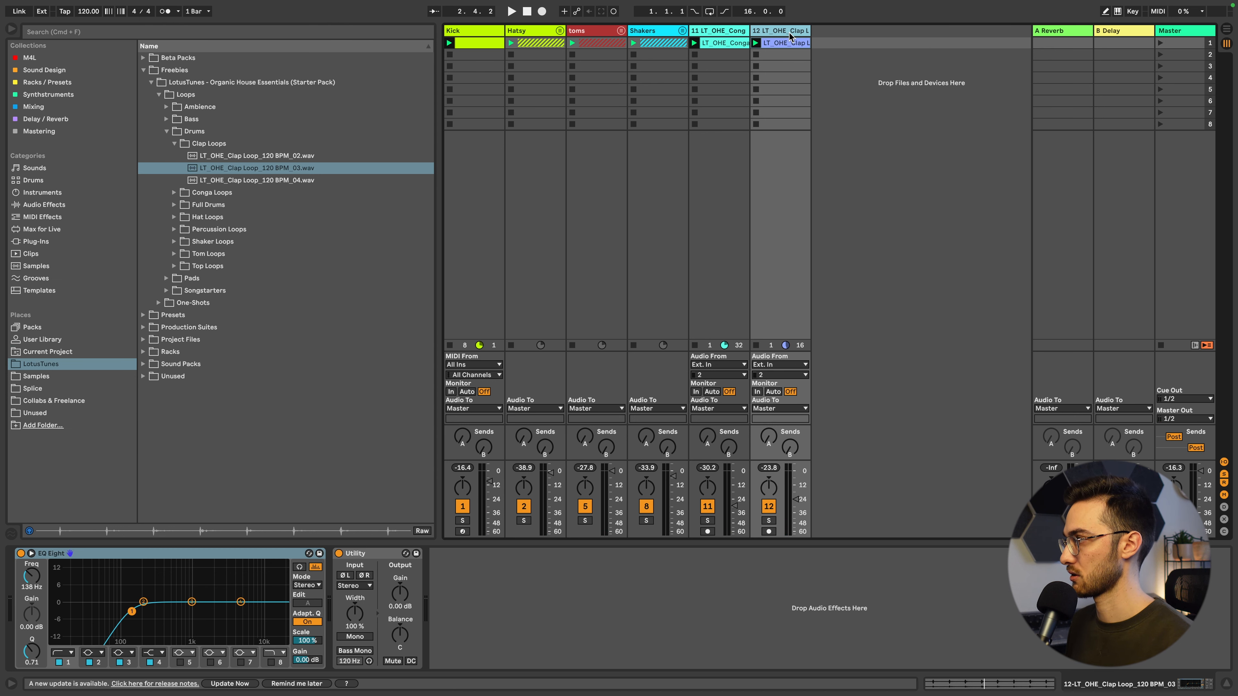
Add another audio track with LT_OHE_Clap Loop_120 BPM_04.wav, launch the clip, and lower the track's volume to about -31 dB.
{"action": "key", "text": "super+t"}
{"action": "left_click_drag", "start_coordinate": [276, 182], "coordinate": [840, 49]}
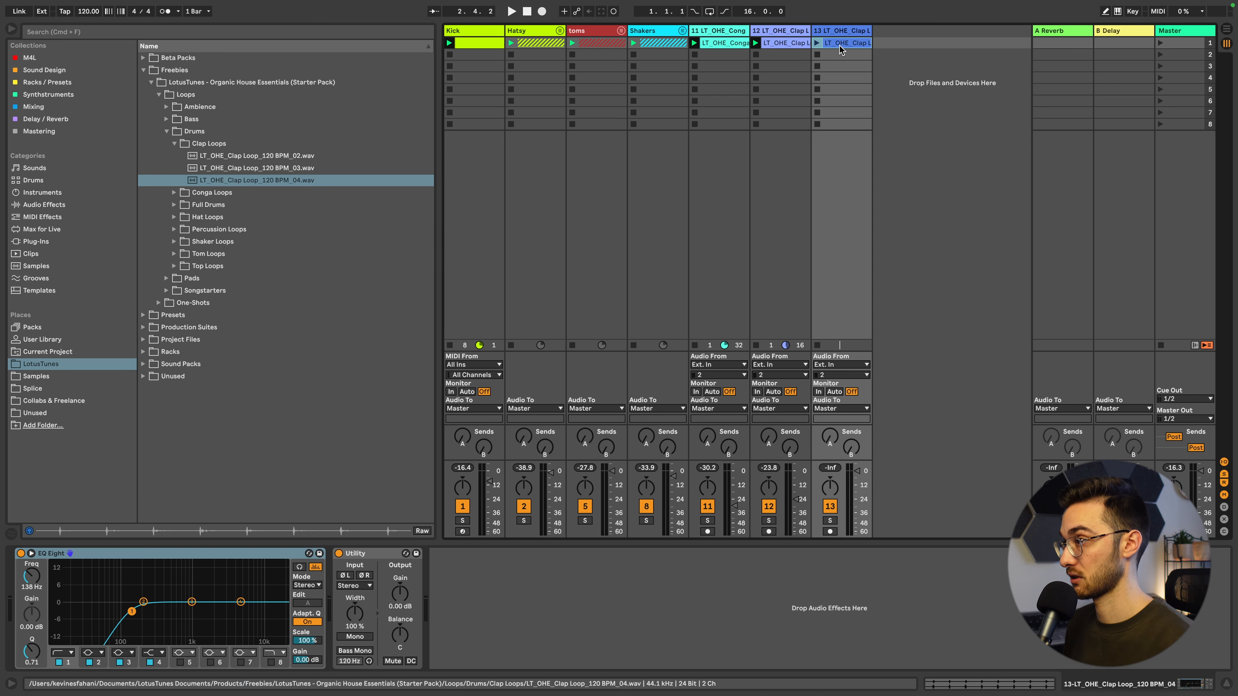
{"action": "left_click", "coordinate": [817, 44]}
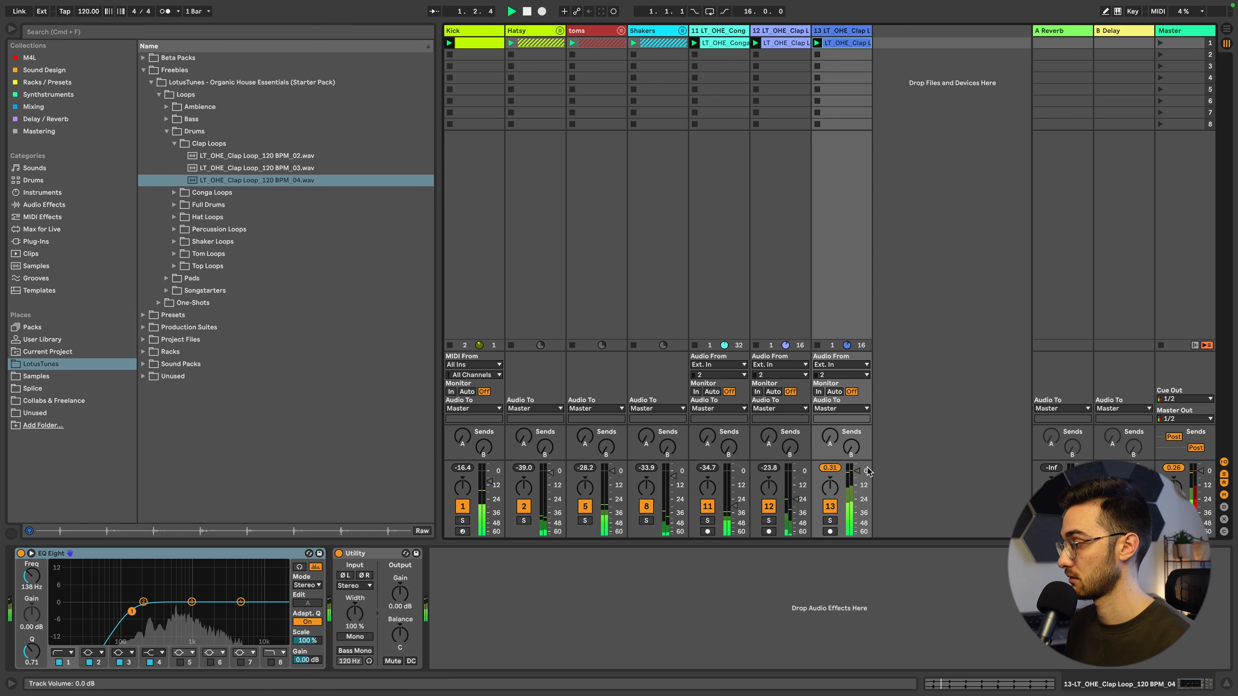
{"action": "left_click_drag", "start_coordinate": [857, 471], "coordinate": [857, 508]}
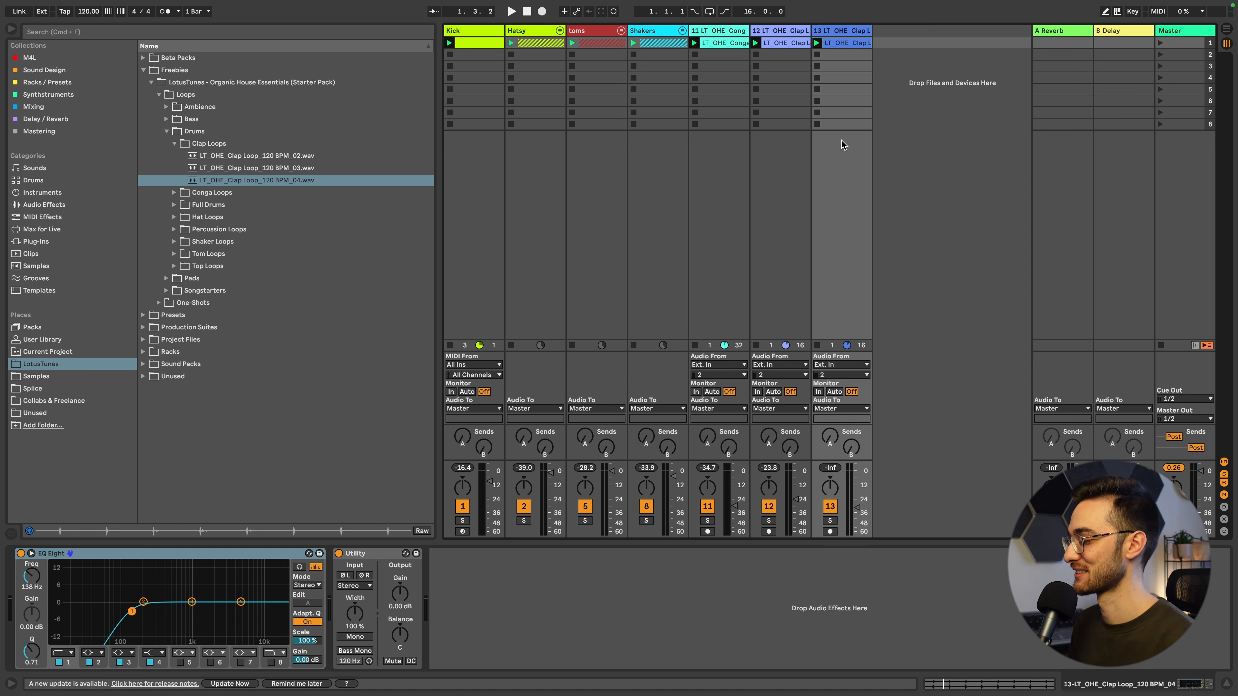
{"action": "key", "text": "space"}
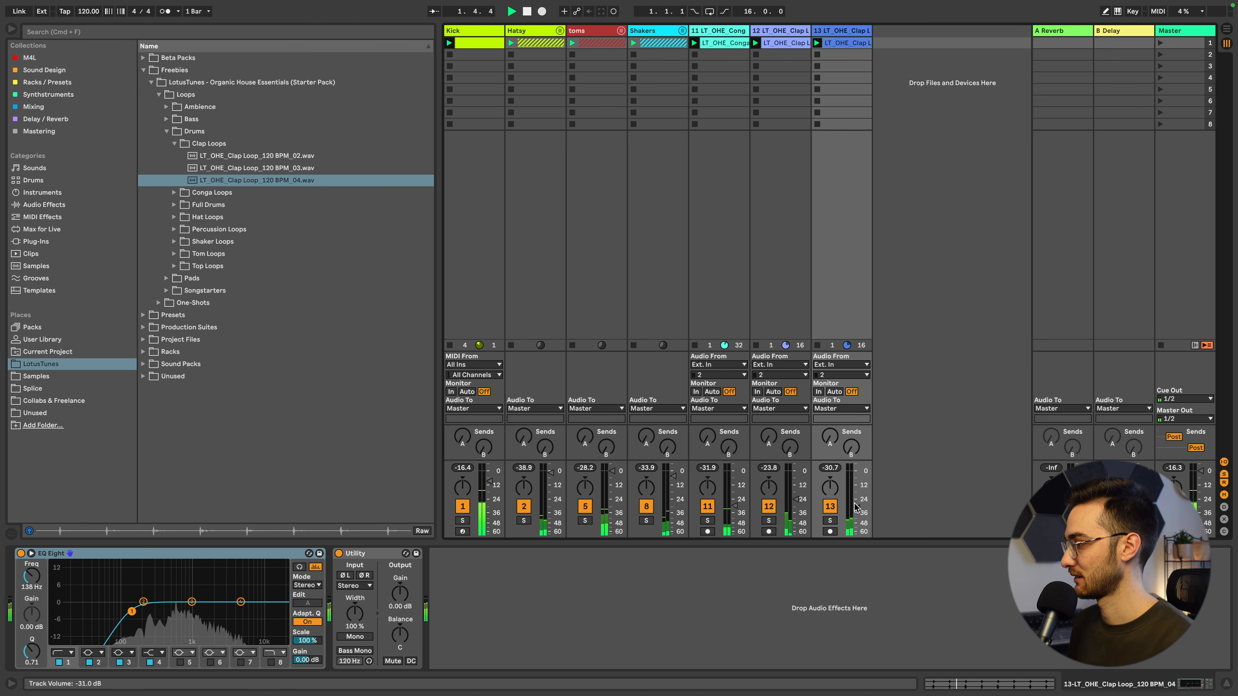
{"action": "key", "text": "space"}
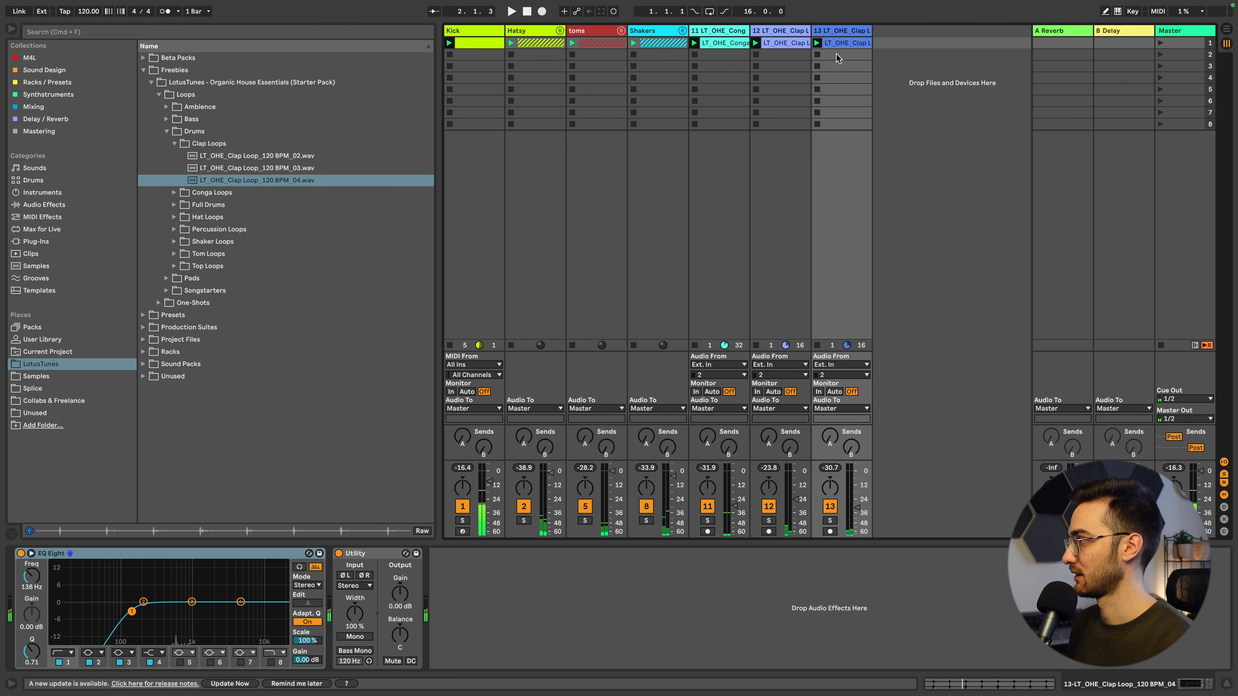
Group the two clap loop tracks as Claps and color the group yellow.
{"action": "key", "text": "super+g"}
{"action": "right_click", "coordinate": [776, 35]}
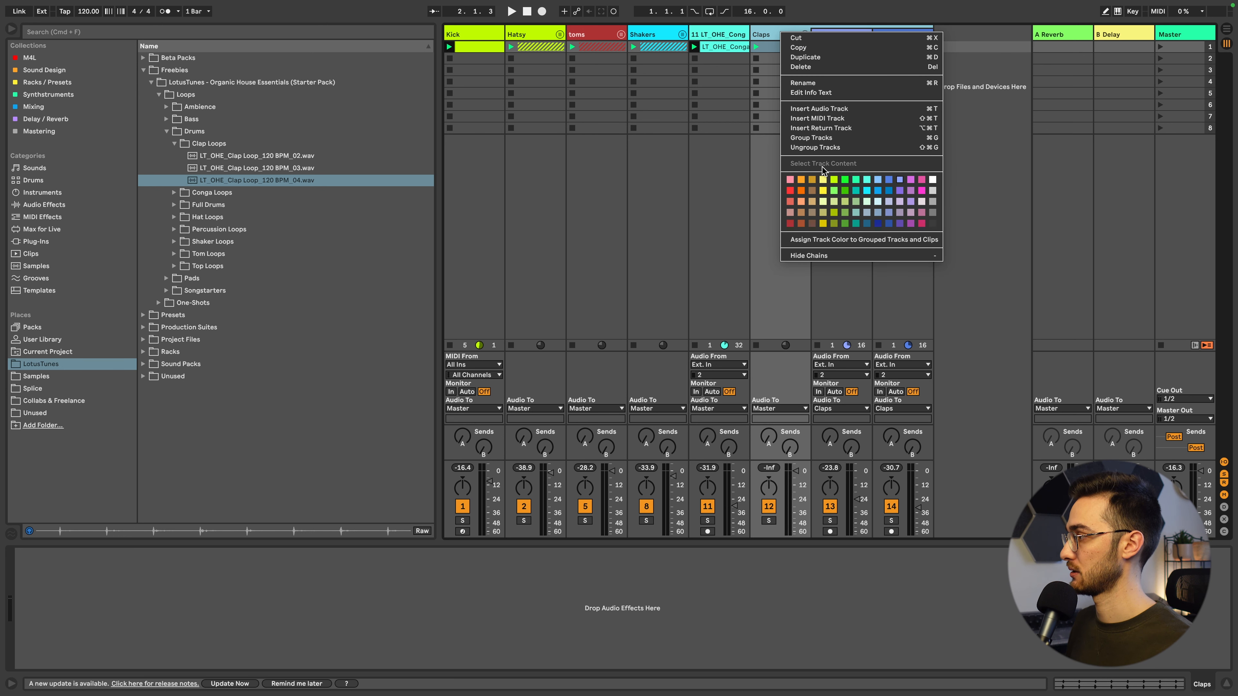
{"action": "left_click", "coordinate": [822, 190]}
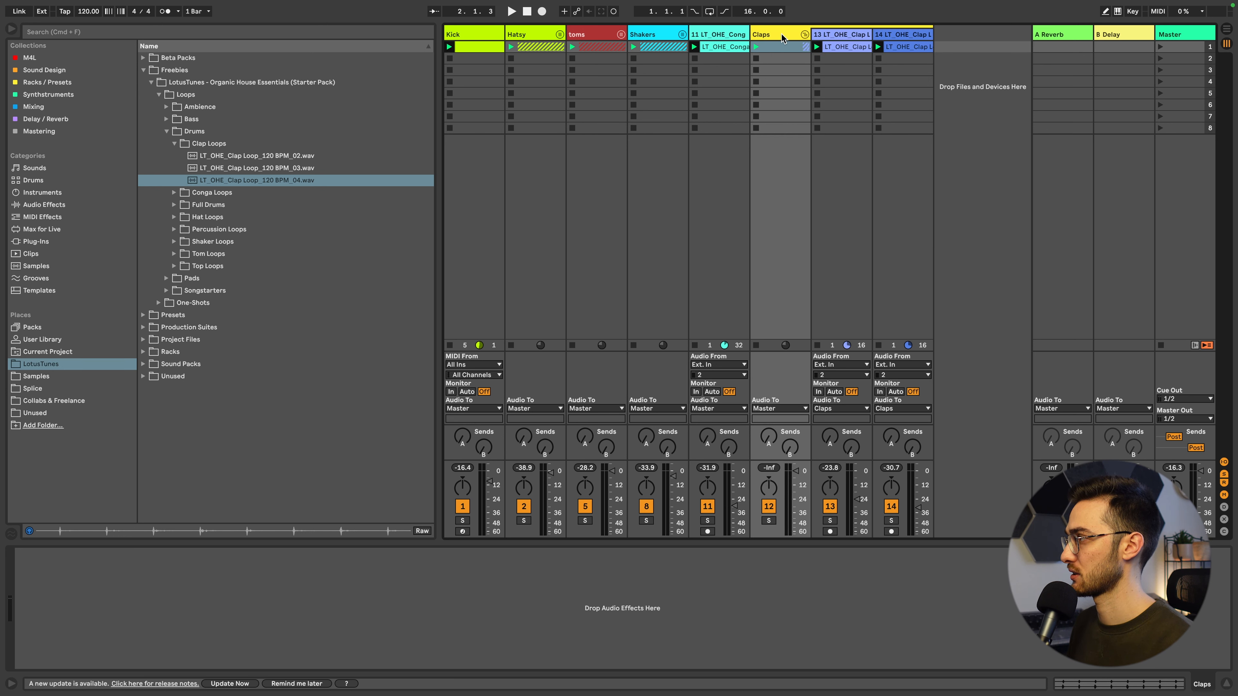
Move the Claps group directly after Hatsy and assign its color to the grouped tracks and clips.
{"action": "left_click_drag", "start_coordinate": [781, 38], "coordinate": [570, 38]}
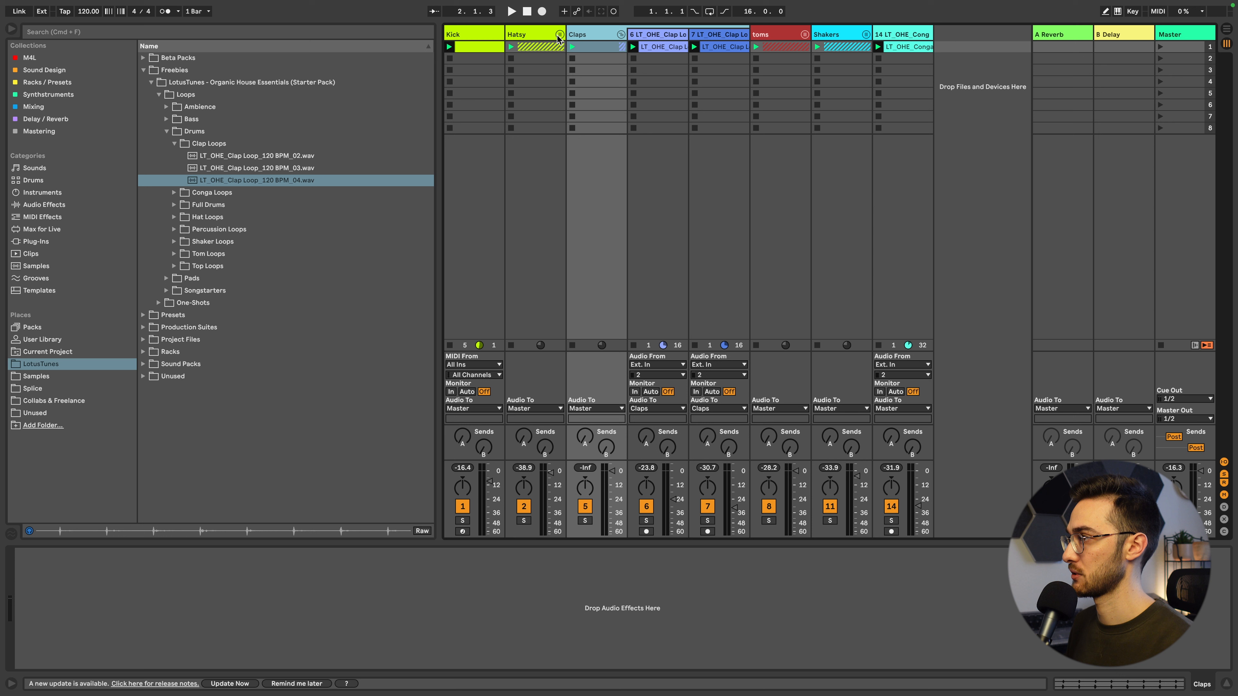
{"action": "right_click", "coordinate": [595, 40]}
{"action": "left_click", "coordinate": [641, 243]}
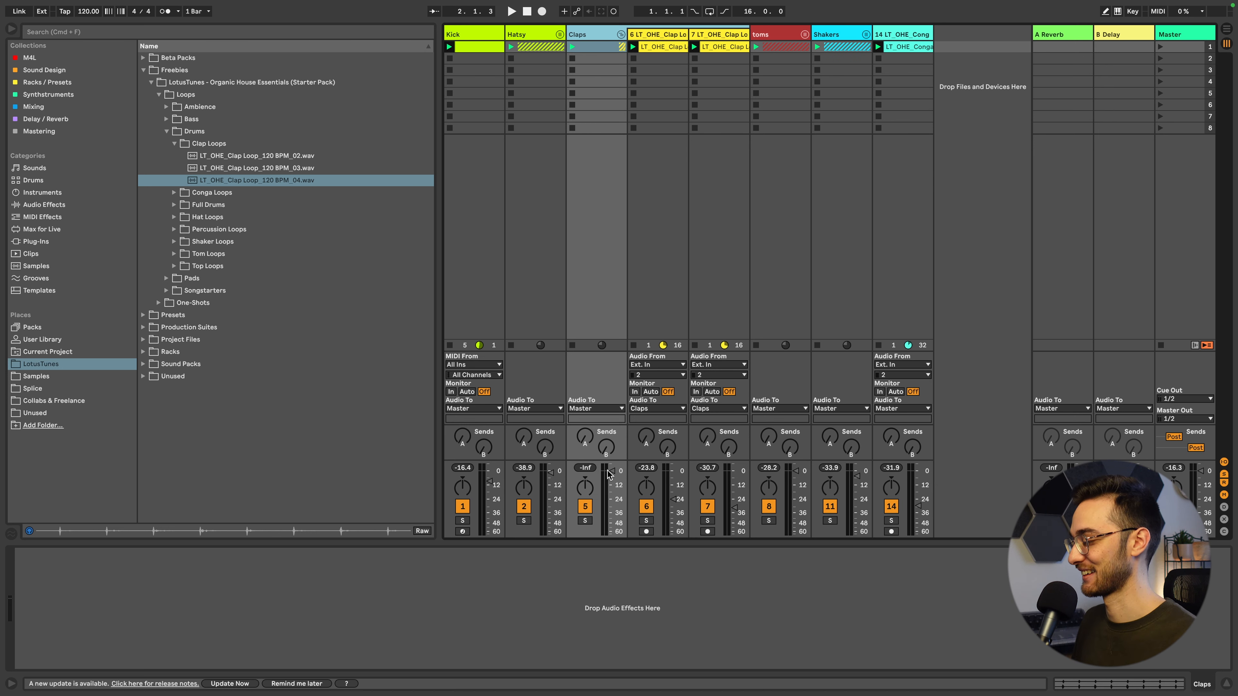
Balance the claps by soloing the clap loops, playing them with the groove, and setting the first clap track's volume to about -18 dB.
{"action": "key", "text": "space"}
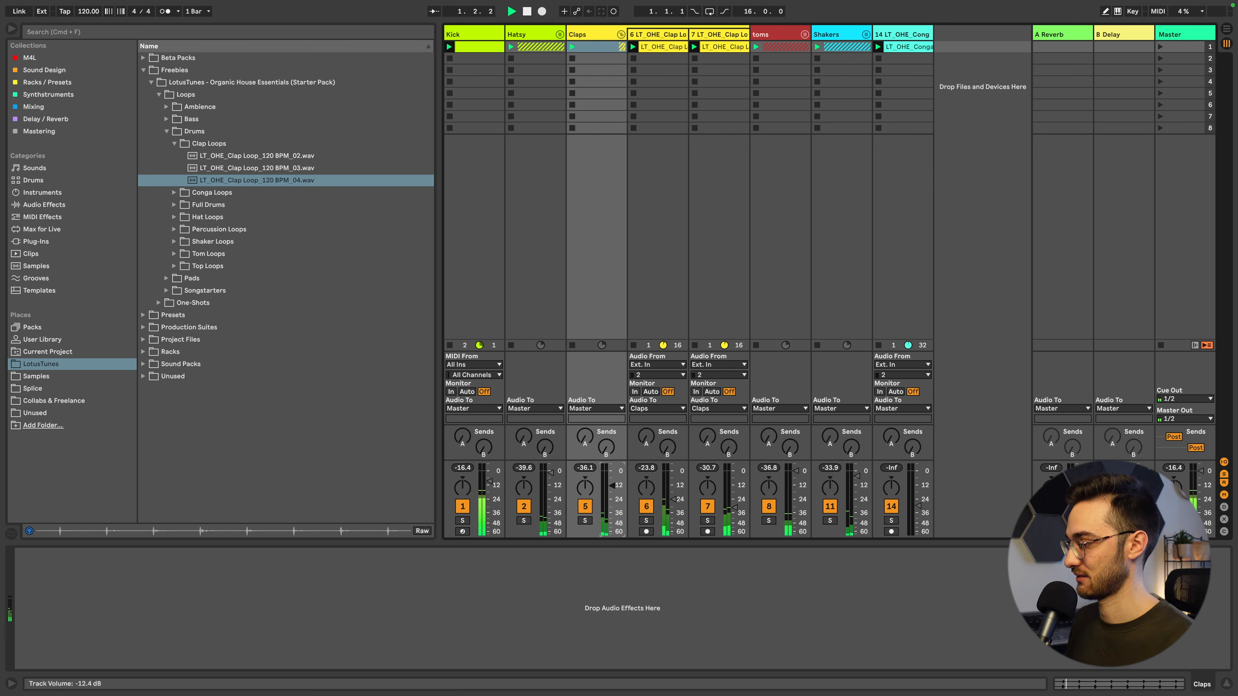
{"action": "key", "text": "space"}
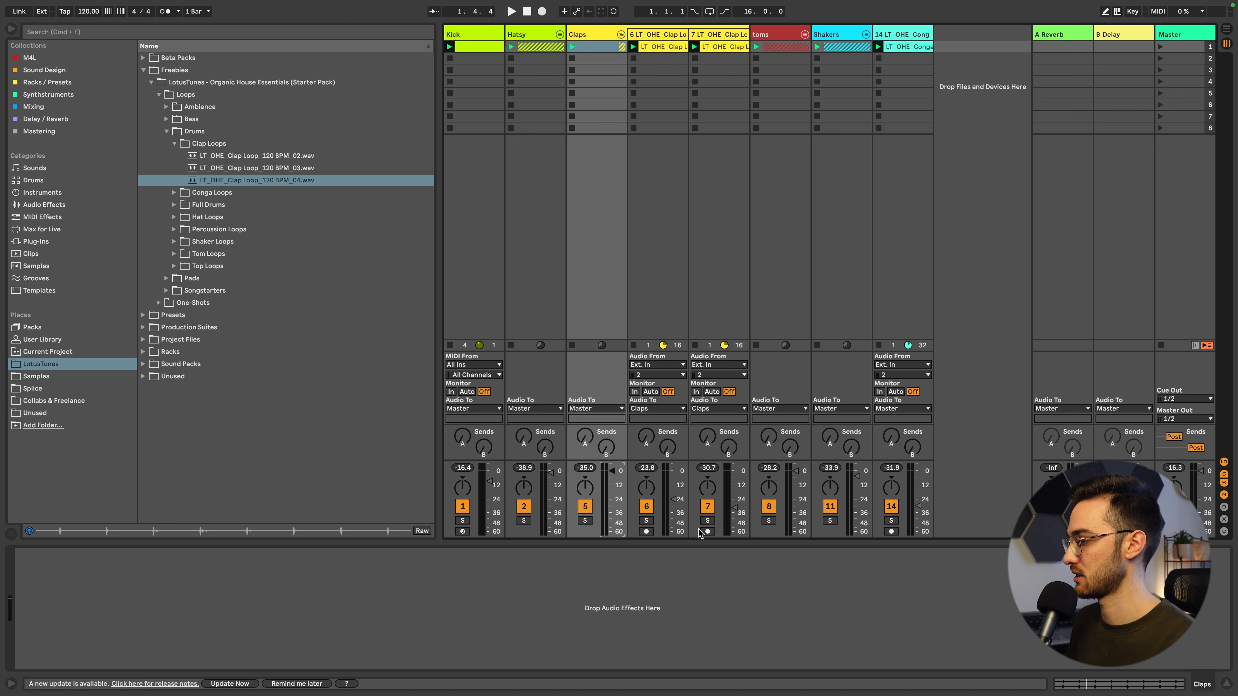
{"action": "key", "text": "space"}
{"action": "left_click", "coordinate": [646, 520]}
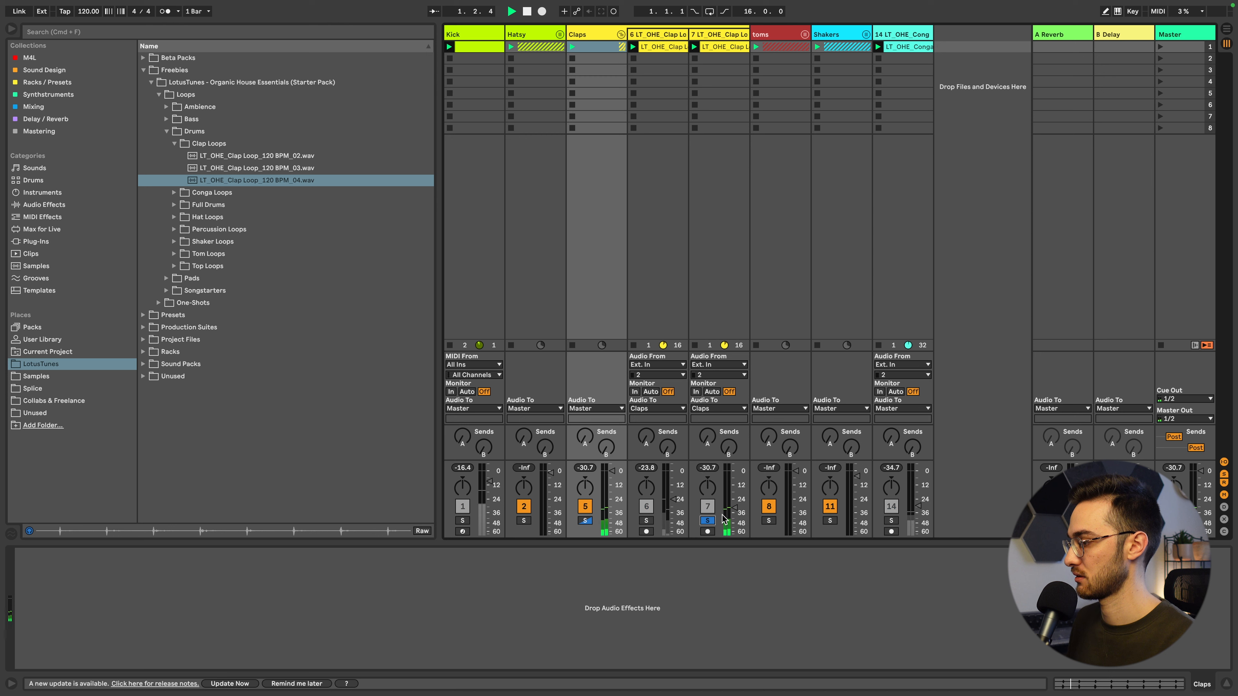
{"action": "left_click_drag", "start_coordinate": [673, 499], "coordinate": [674, 502]}
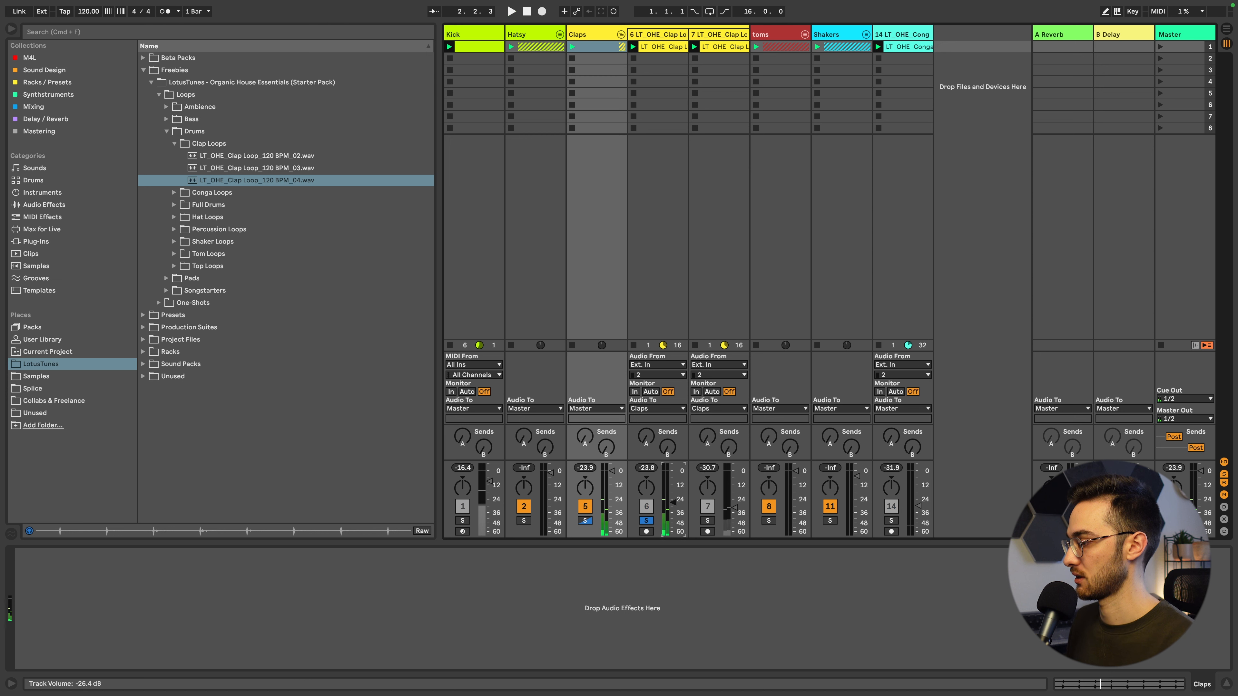
{"action": "left_click", "coordinate": [734, 507]}
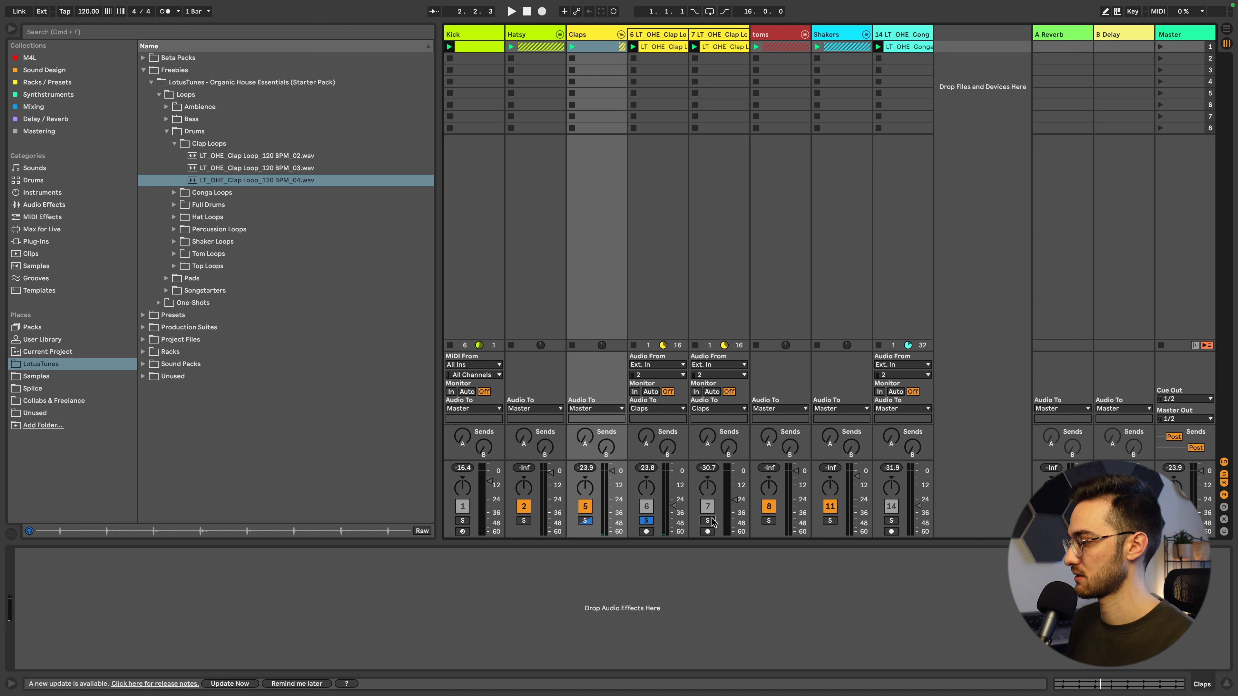
{"action": "key", "text": "space"}
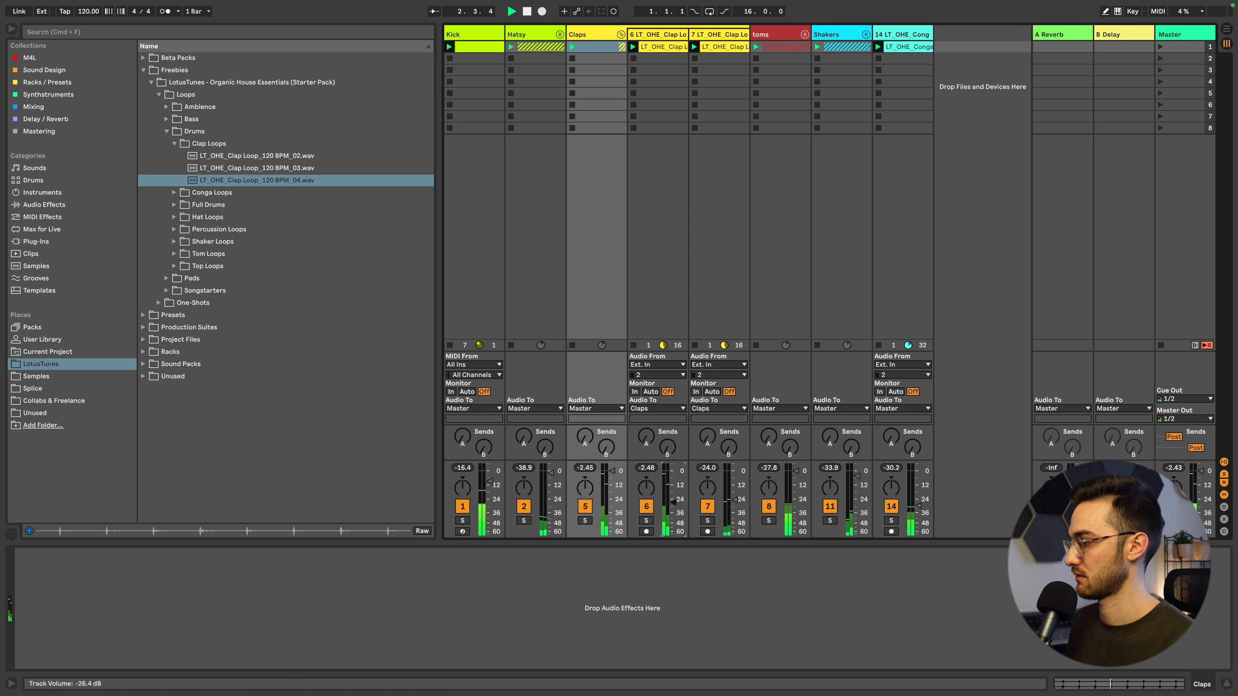
{"action": "key", "text": "space"}
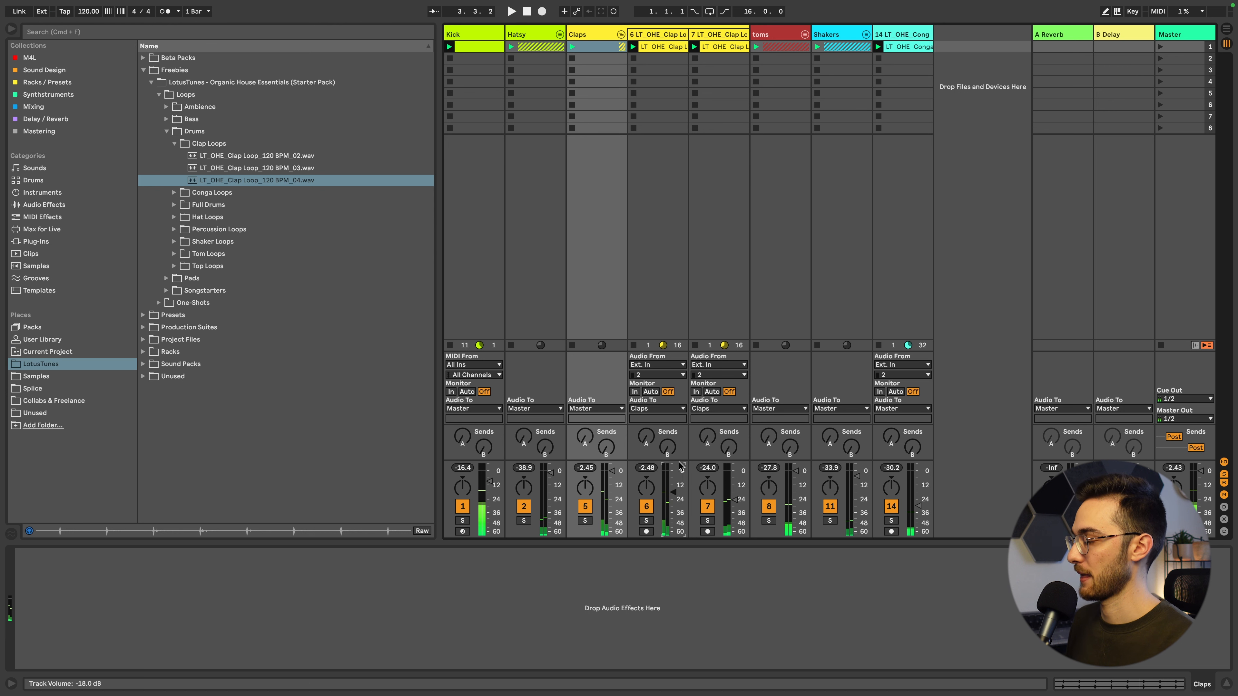
Open the clip LT_OHE_Clap Loop_120 BPM_03.wav on the first clap track and switch its warp mode to Beats.
{"action": "left_click", "coordinate": [655, 53]}
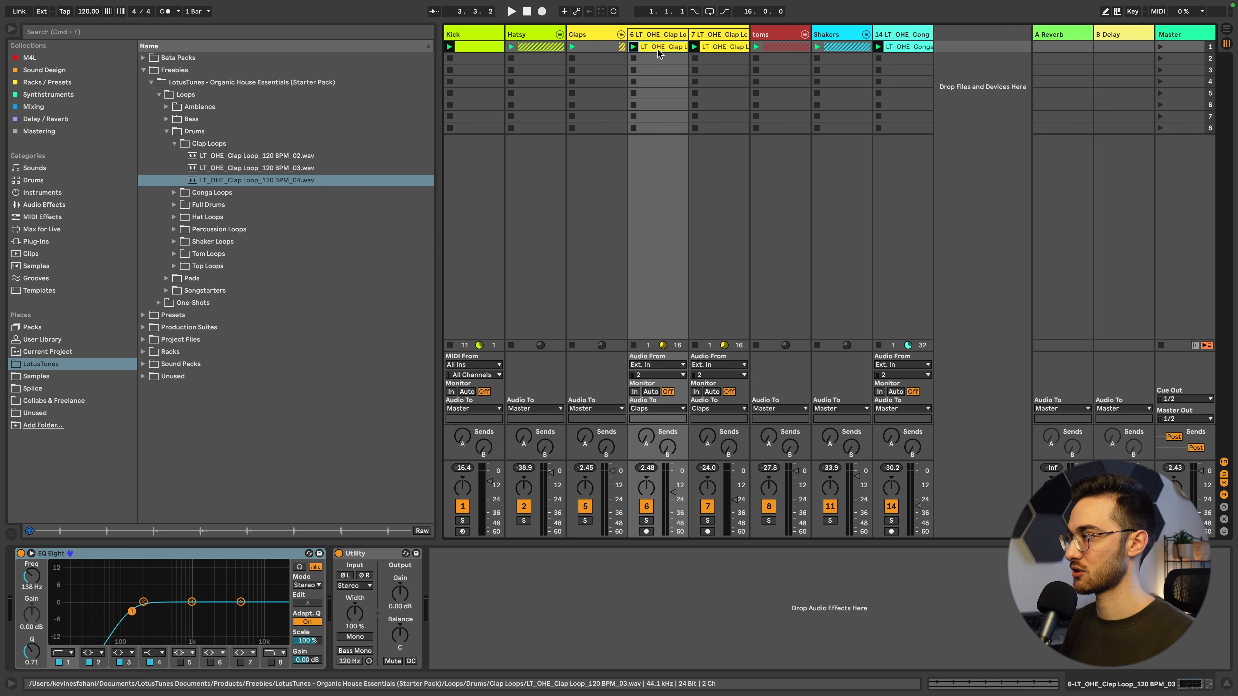
{"action": "double_click", "coordinate": [657, 47]}
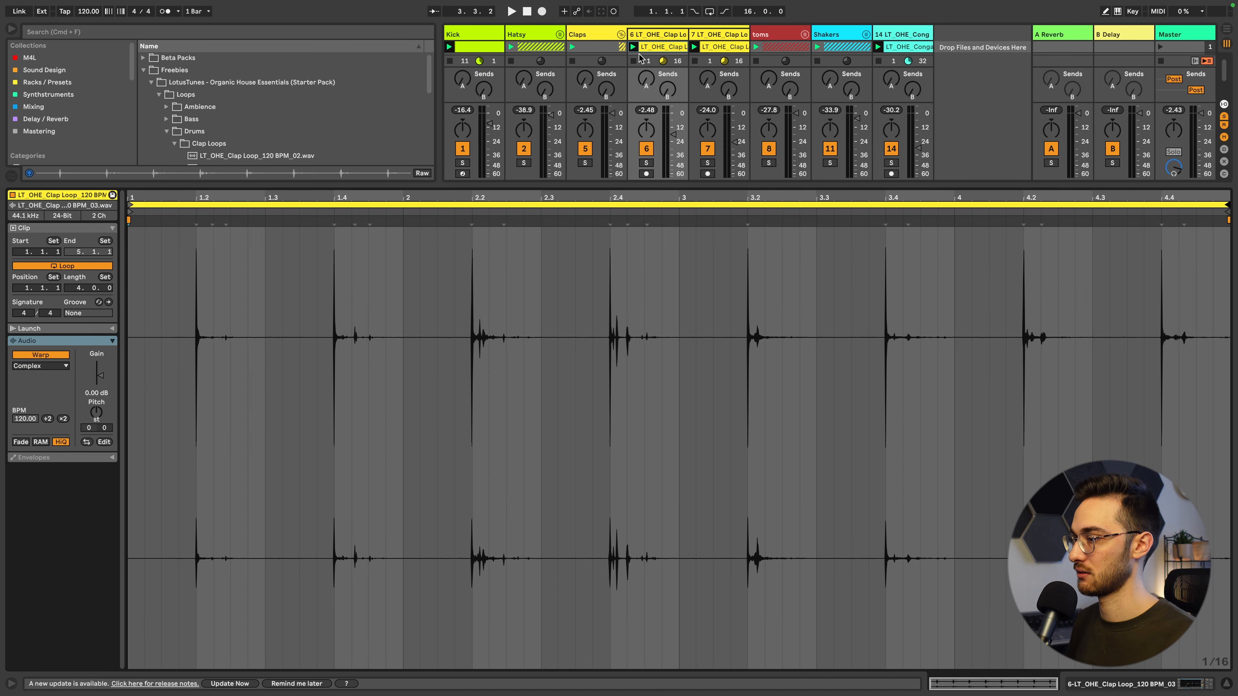
{"action": "left_click", "coordinate": [29, 366]}
{"action": "left_click", "coordinate": [25, 375]}
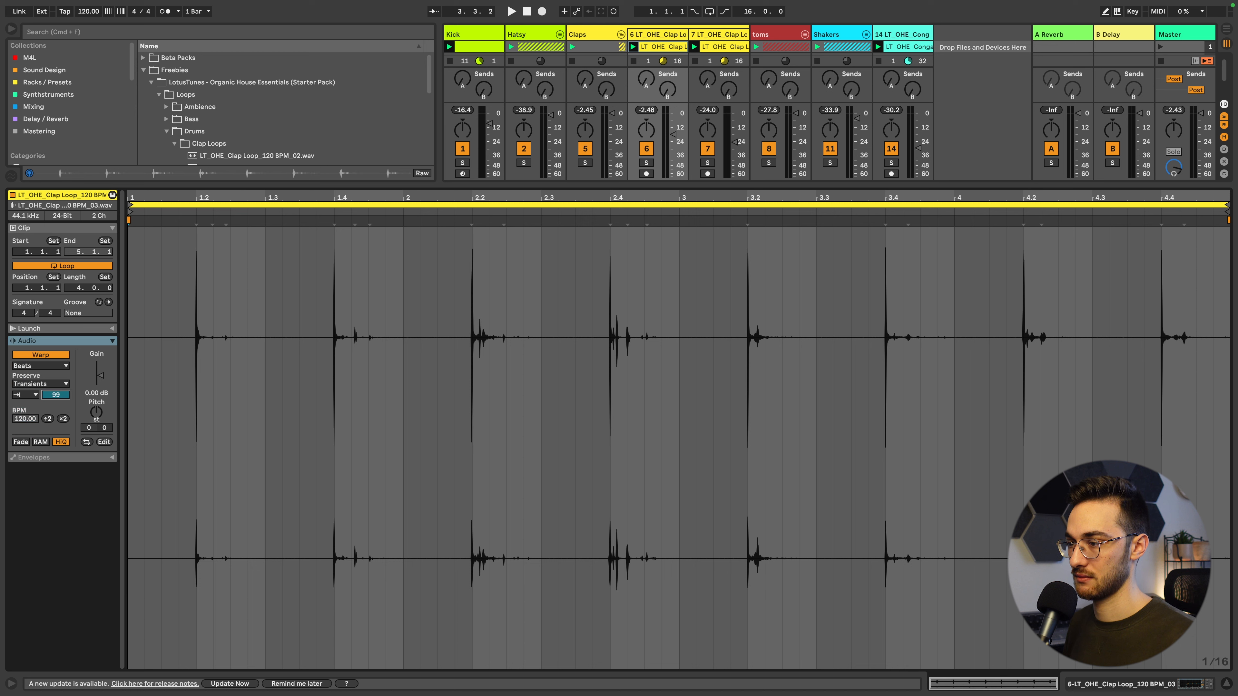
Audition the first clap loop in the groove and soloed while adjusting its transient envelope, settling on 62 to shorten the tails.
{"action": "key", "text": "space"}
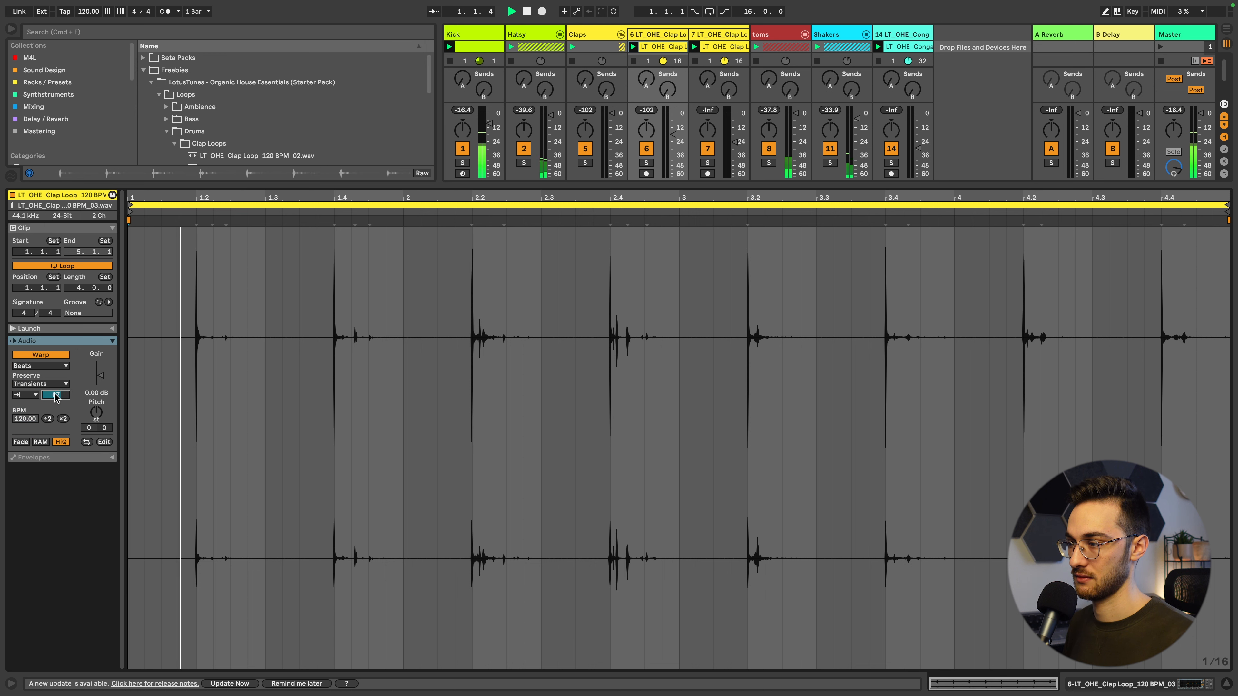
{"action": "left_click_drag", "start_coordinate": [56, 396], "coordinate": [55, 439]}
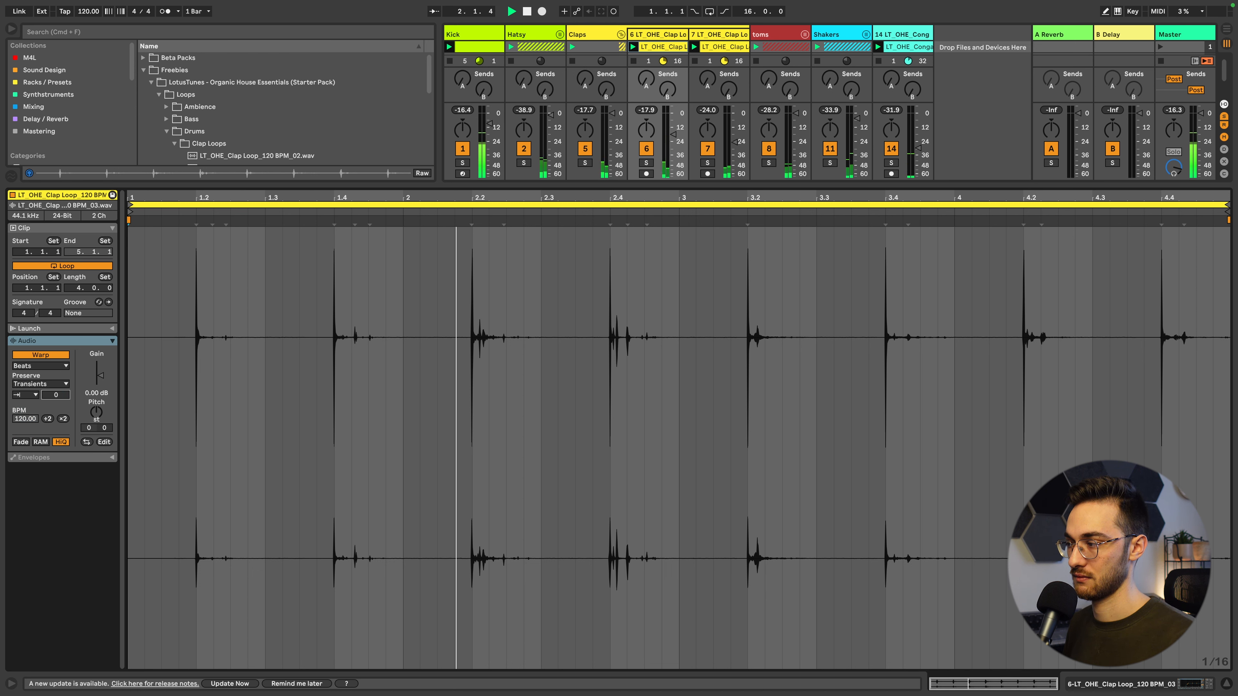
{"action": "mouse_move", "coordinate": [55, 395]}
{"action": "left_mouse_down"}
{"action": "mouse_move", "coordinate": [55, 366]}
{"action": "mouse_move", "coordinate": [56, 381]}
{"action": "left_mouse_up"}
{"action": "key", "text": "space"}
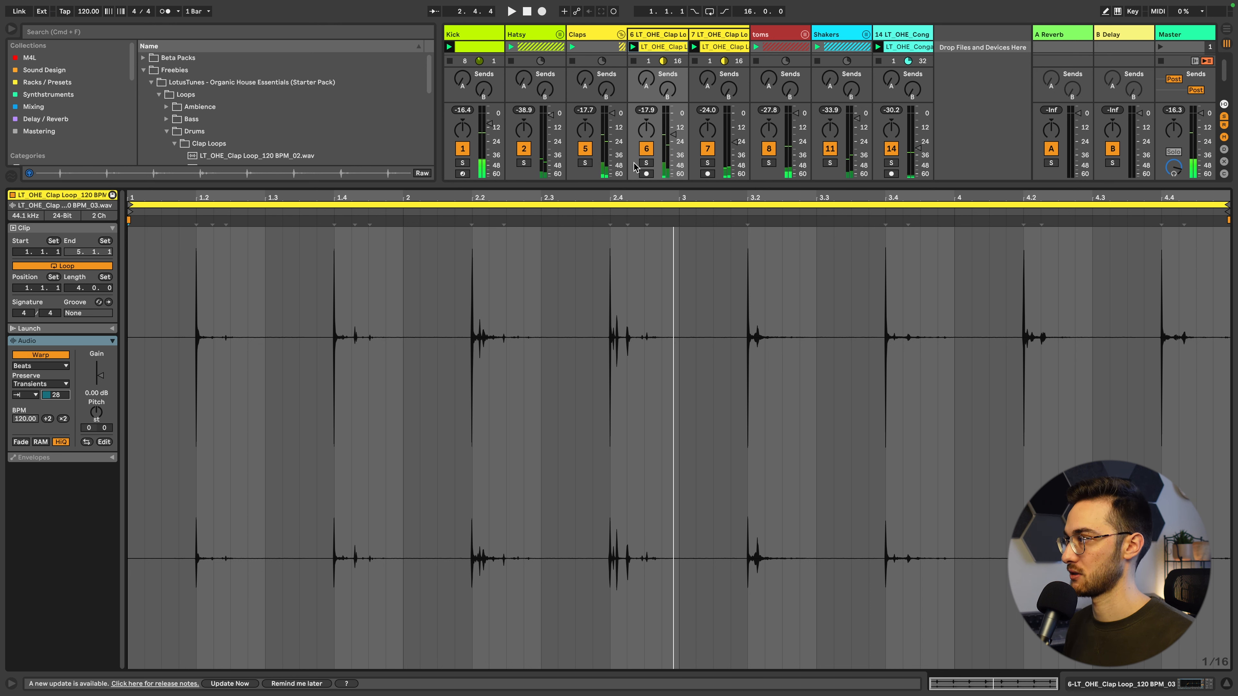
{"action": "left_click", "coordinate": [646, 163]}
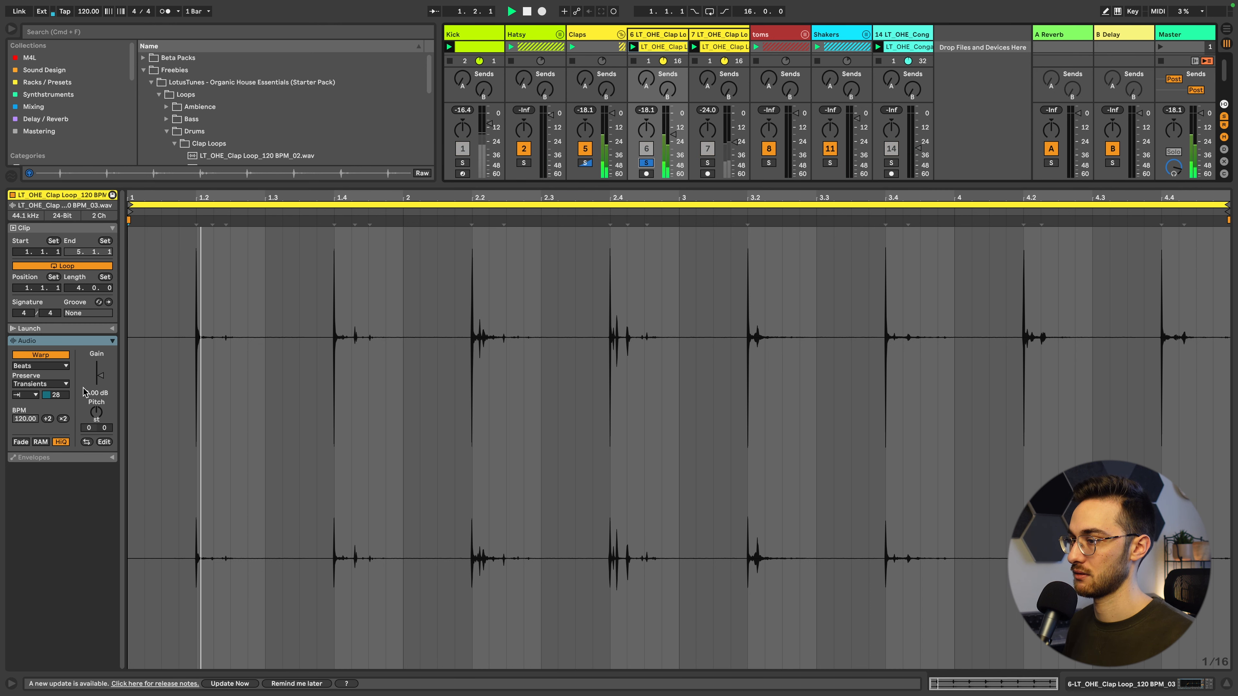
{"action": "mouse_move", "coordinate": [64, 394]}
{"action": "left_mouse_down"}
{"action": "mouse_move", "coordinate": [64, 420]}
{"action": "mouse_move", "coordinate": [65, 388]}
{"action": "left_mouse_up"}
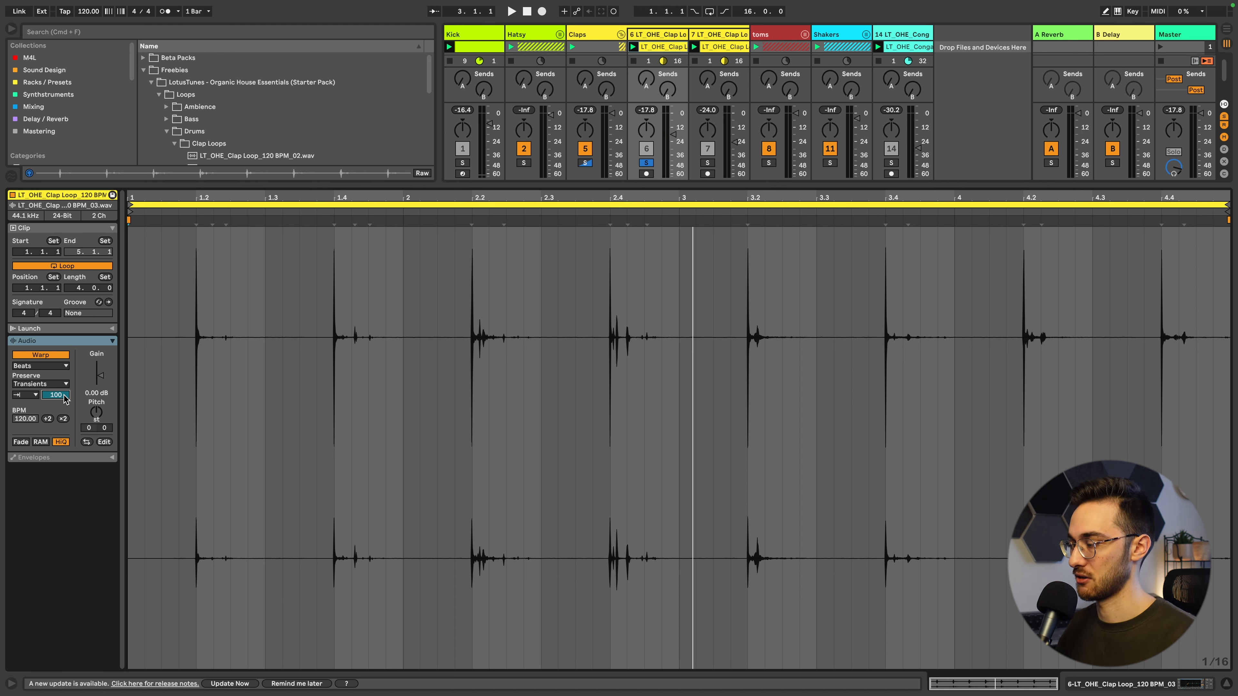
{"action": "left_click_drag", "start_coordinate": [353, 334], "coordinate": [403, 342]}
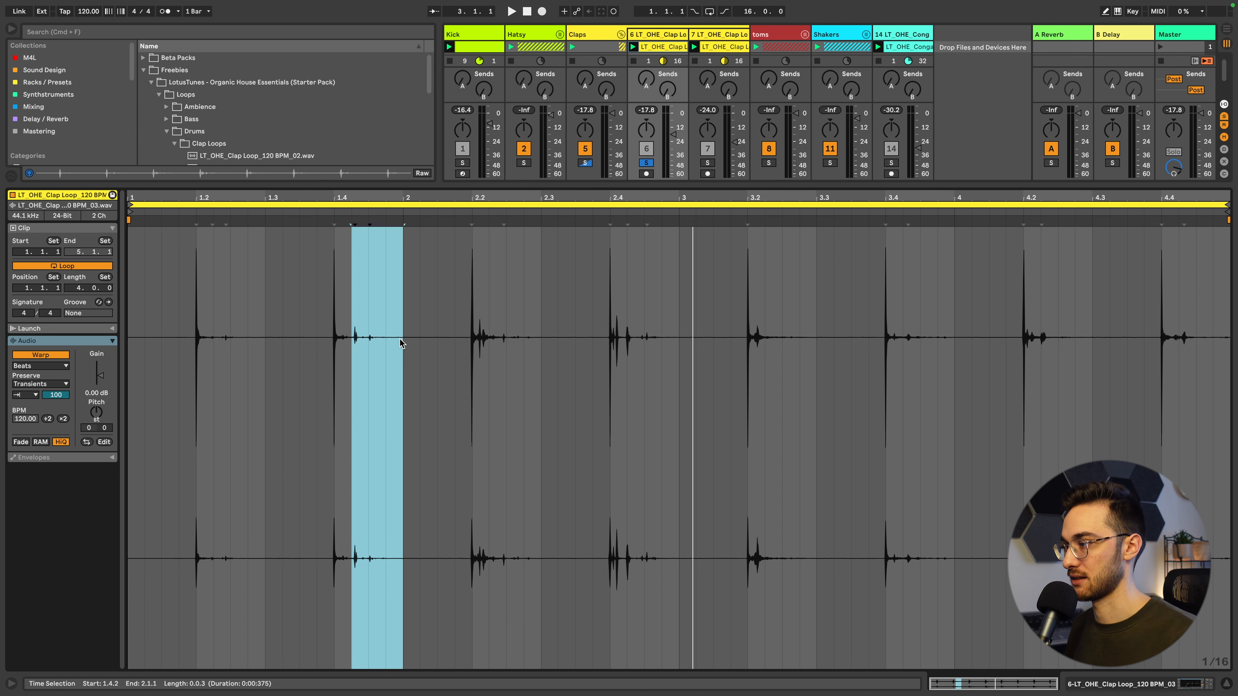
{"action": "left_click", "coordinate": [403, 342]}
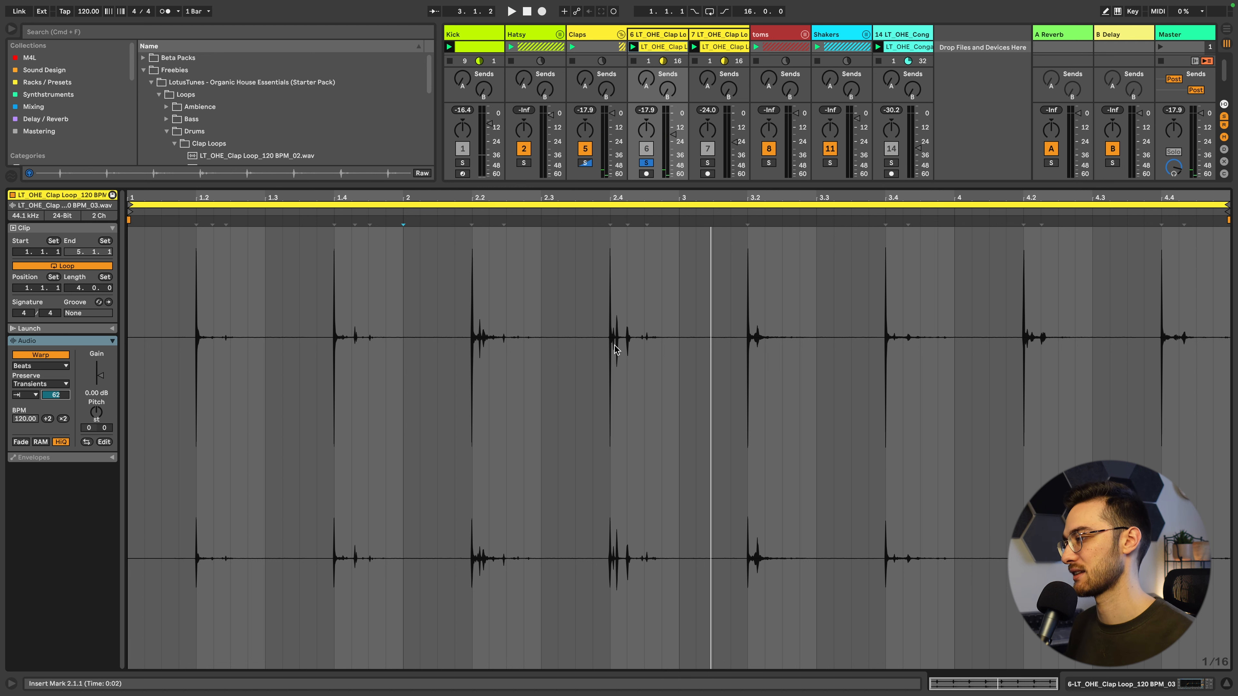
{"action": "left_click_drag", "start_coordinate": [614, 345], "coordinate": [678, 345]}
{"action": "left_click", "coordinate": [646, 163]}
Rebalance the clap loops during playback, setting the first clap track's volume to about -27 dB and the second's to about -18 dB.
{"action": "key", "text": "space"}
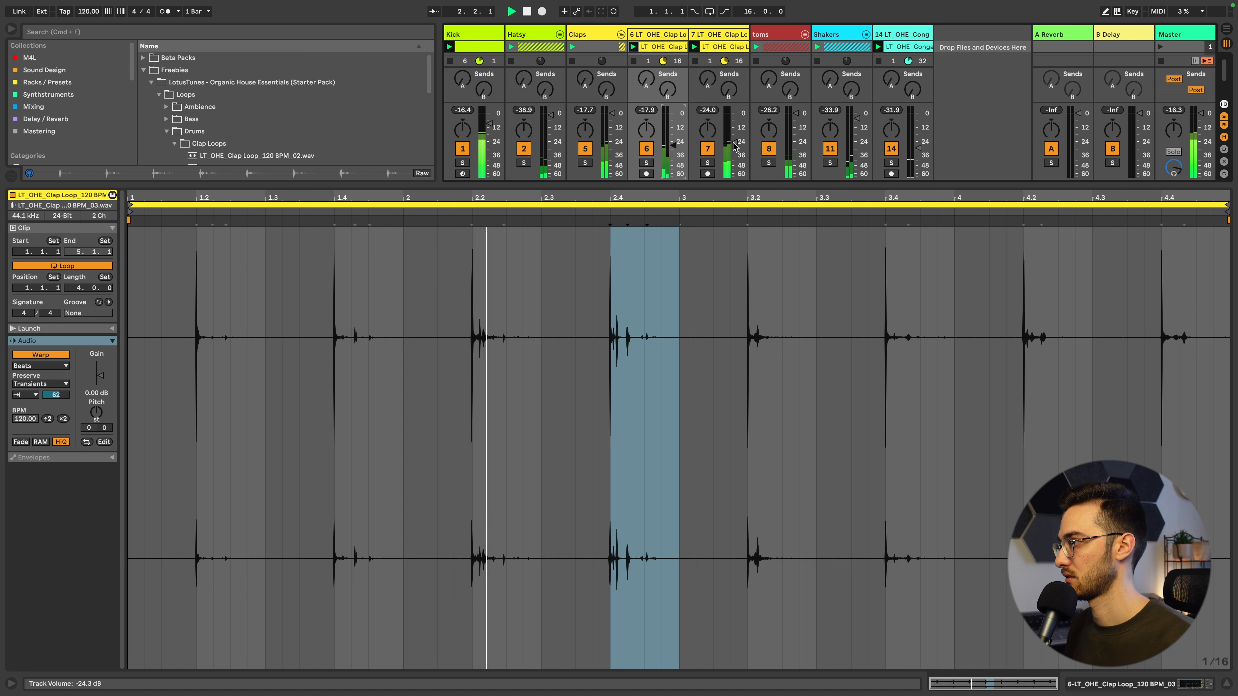
{"action": "left_click_drag", "start_coordinate": [735, 145], "coordinate": [734, 141]}
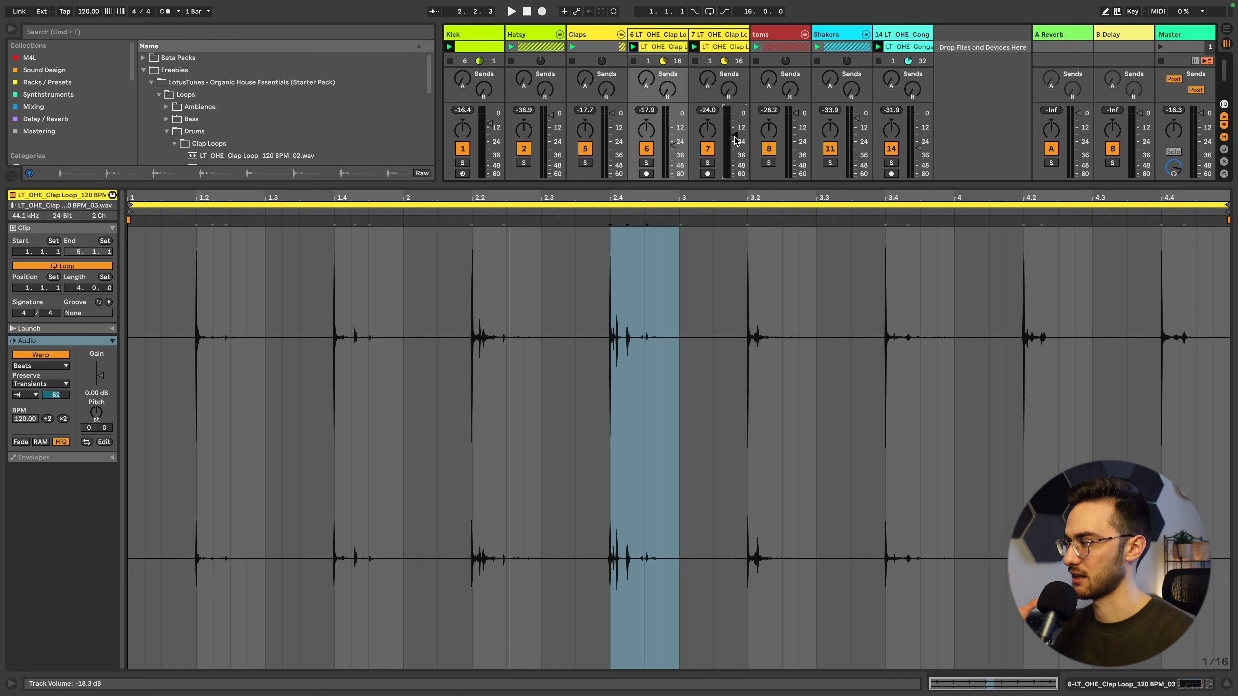
{"action": "key", "text": "space"}
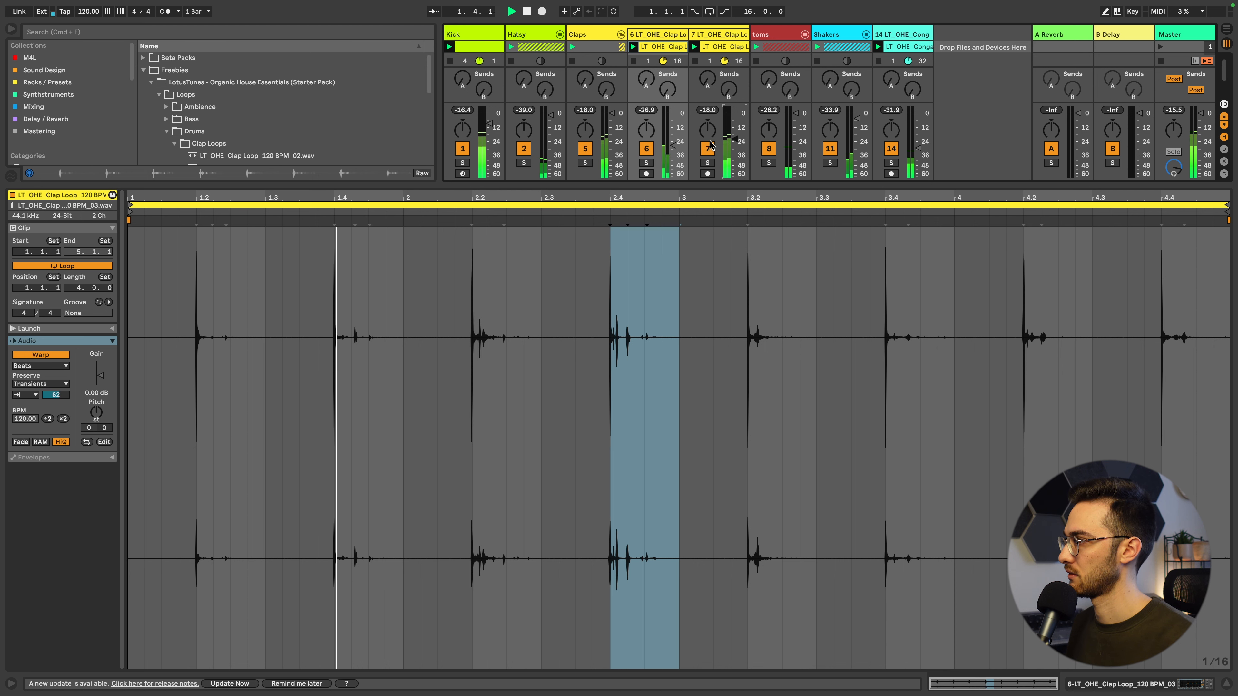
{"action": "key", "text": "space"}
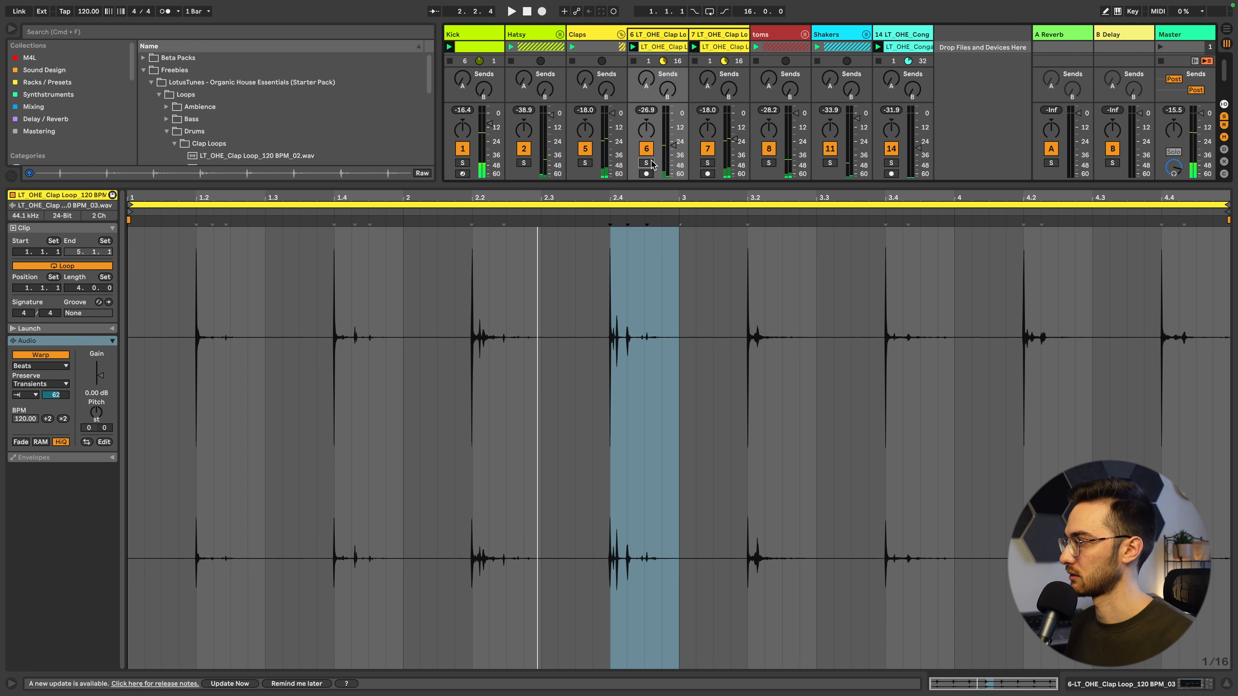
Compare the two clap loops by soloing each in turn during playback, and view the second loop's waveform.
{"action": "left_click", "coordinate": [650, 162]}
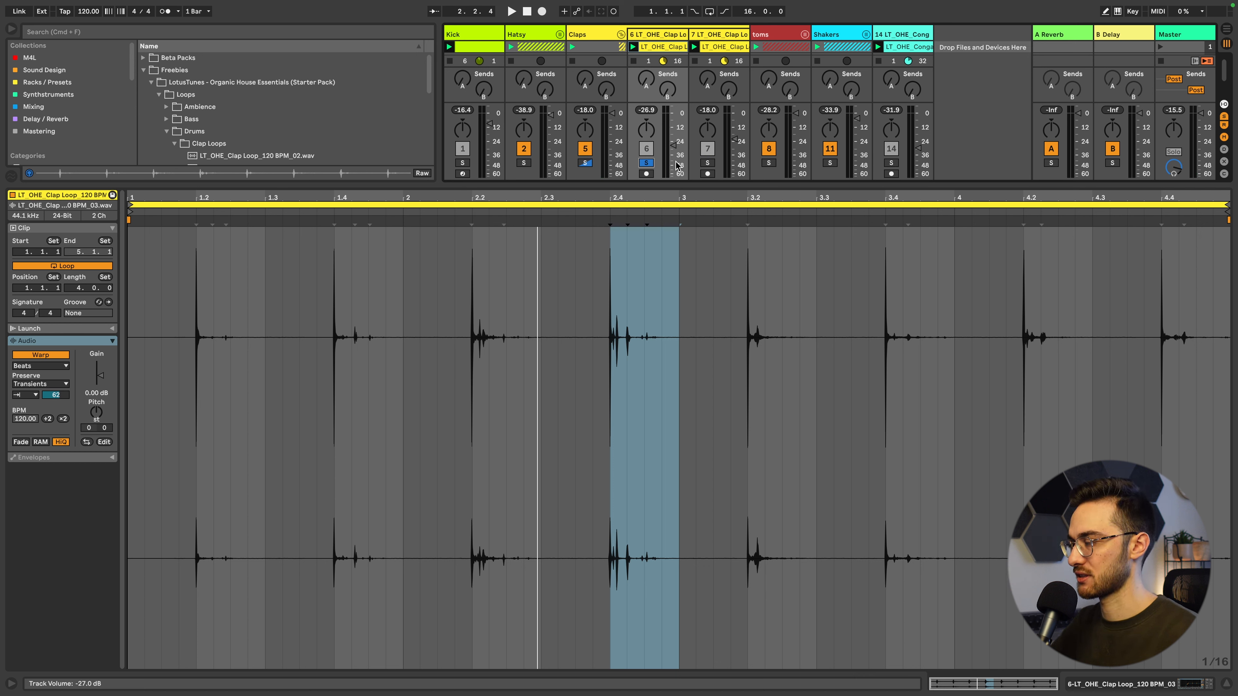
{"action": "key", "text": "space"}
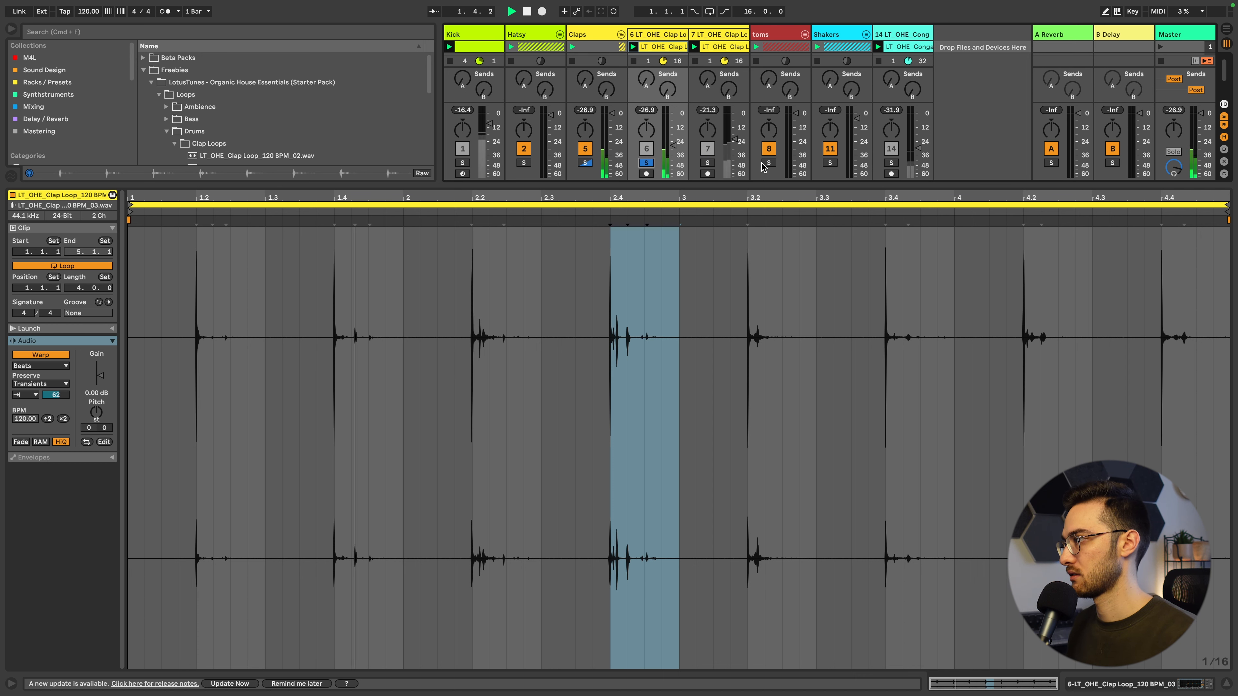
{"action": "left_click", "coordinate": [708, 162]}
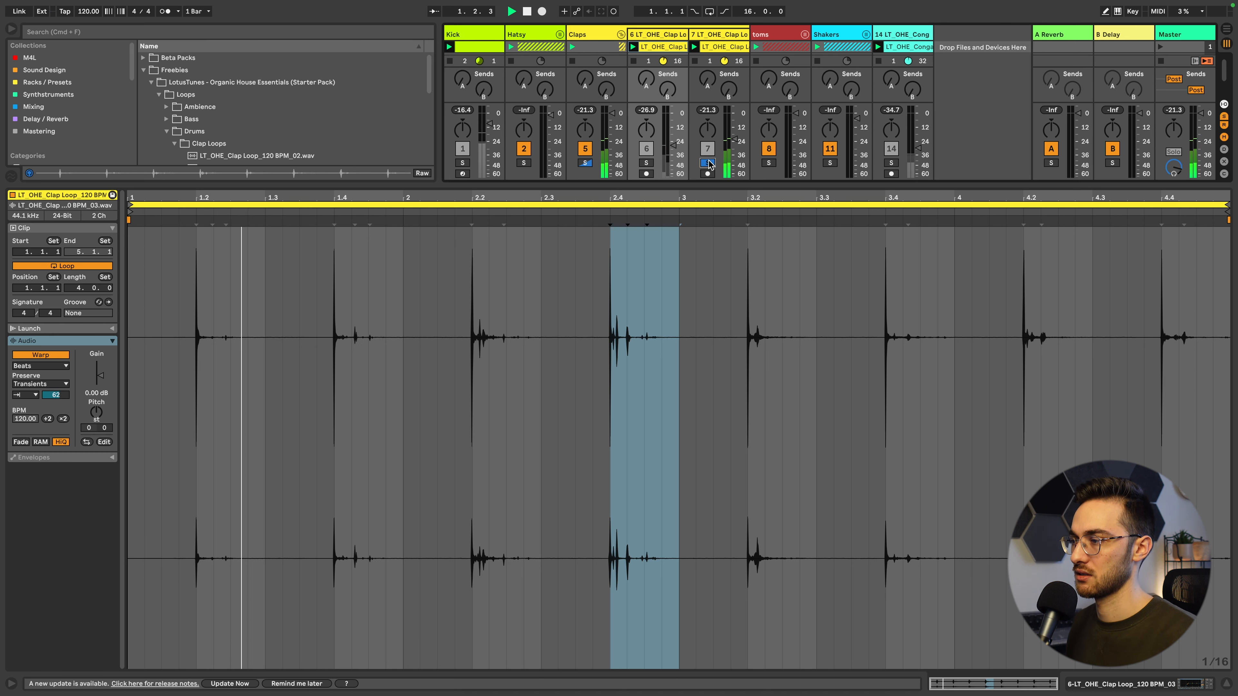
{"action": "left_click", "coordinate": [721, 48]}
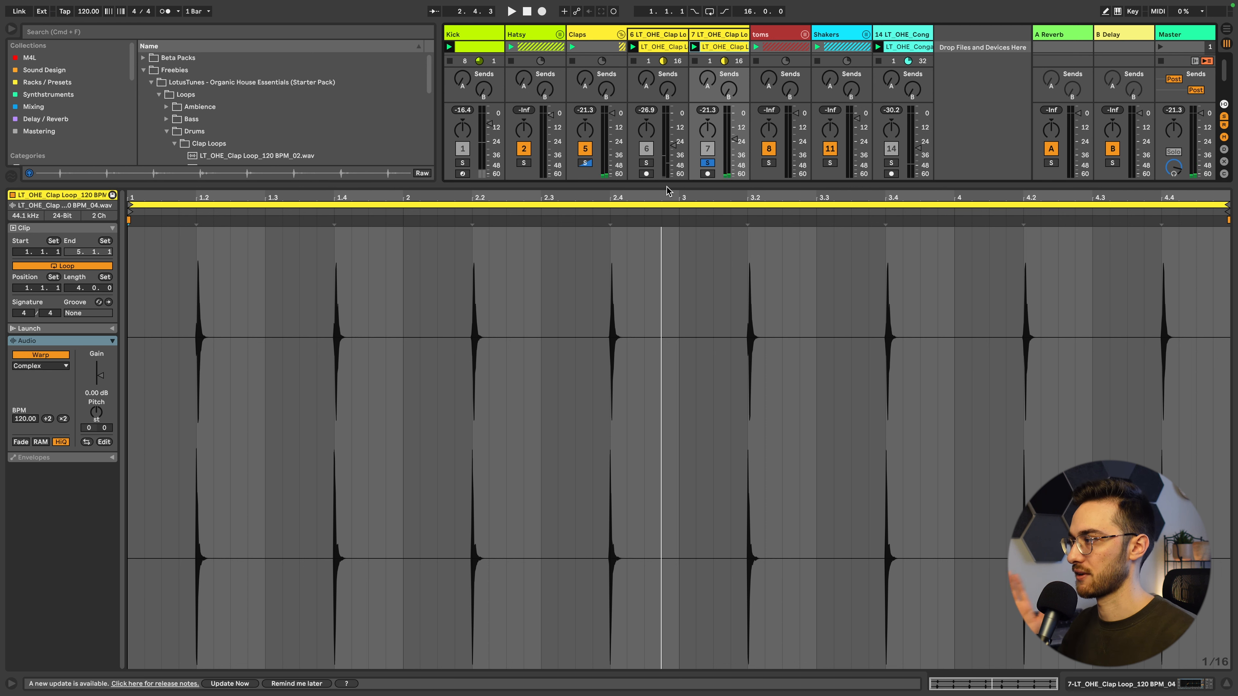
{"action": "left_click", "coordinate": [707, 164]}
Fade the Claps group in from silence against the playing groove, set its volume to about -14 dB, and fold the group.
{"action": "key", "text": "space"}
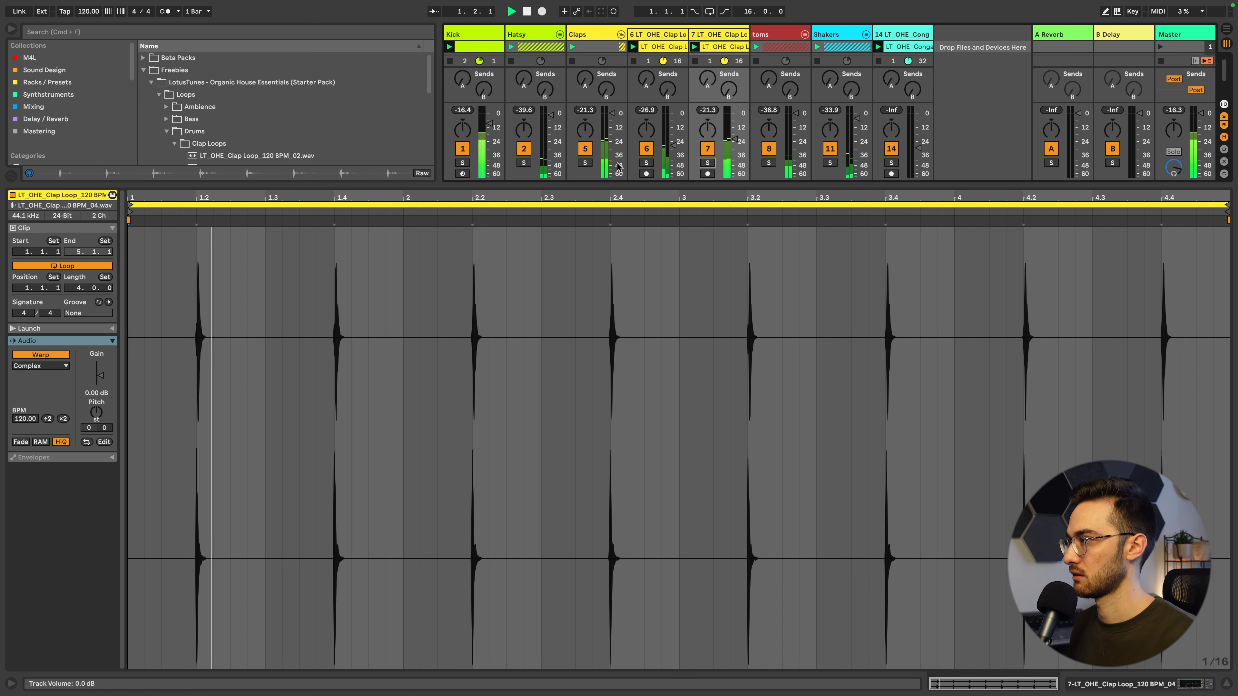
{"action": "key", "text": "space"}
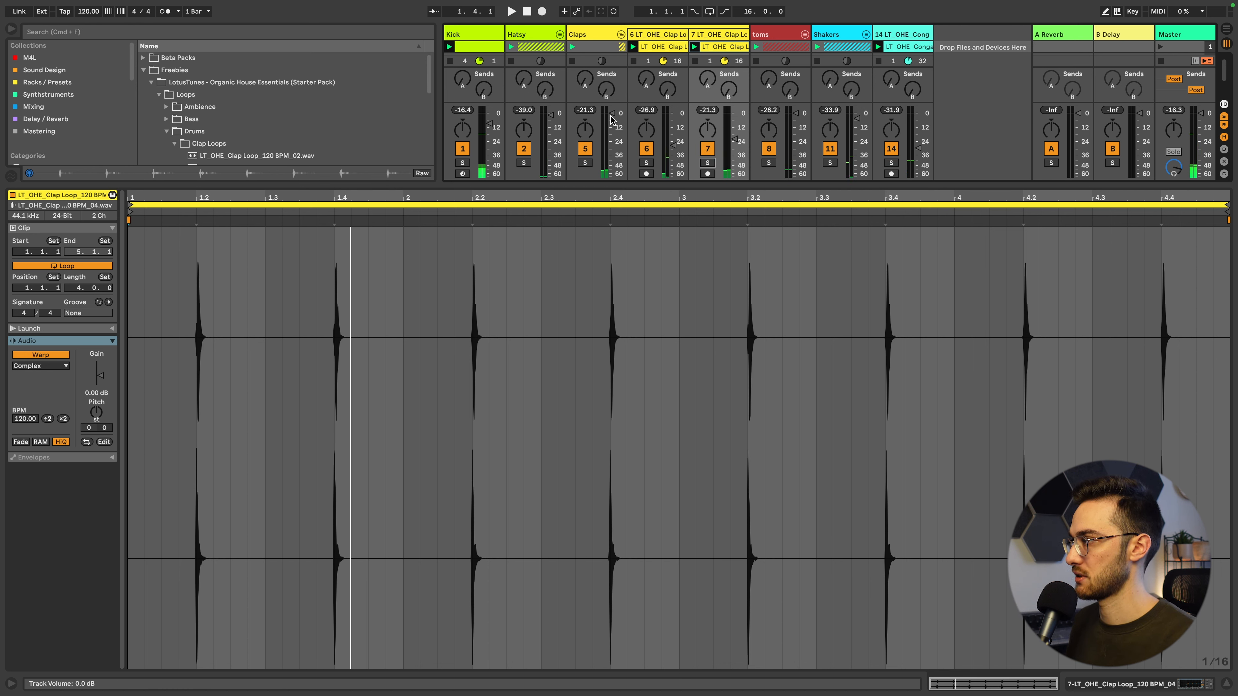
{"action": "key", "text": "space"}
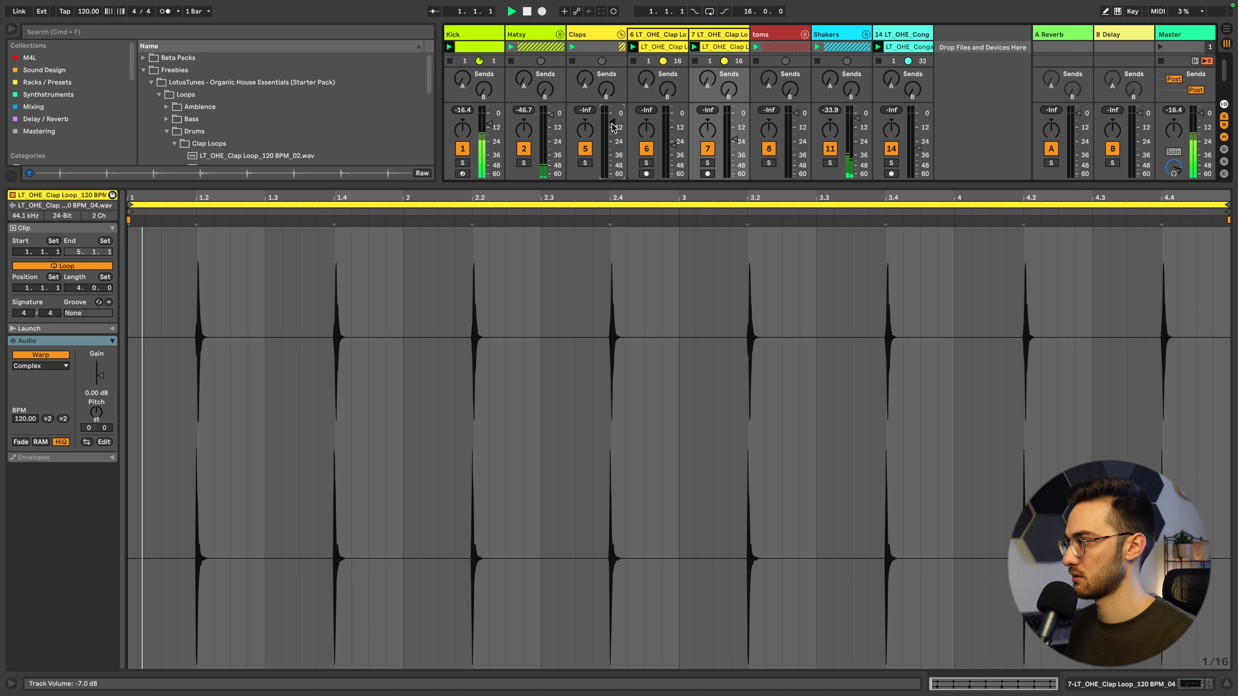
{"action": "left_click_drag", "start_coordinate": [612, 121], "coordinate": [672, 153]}
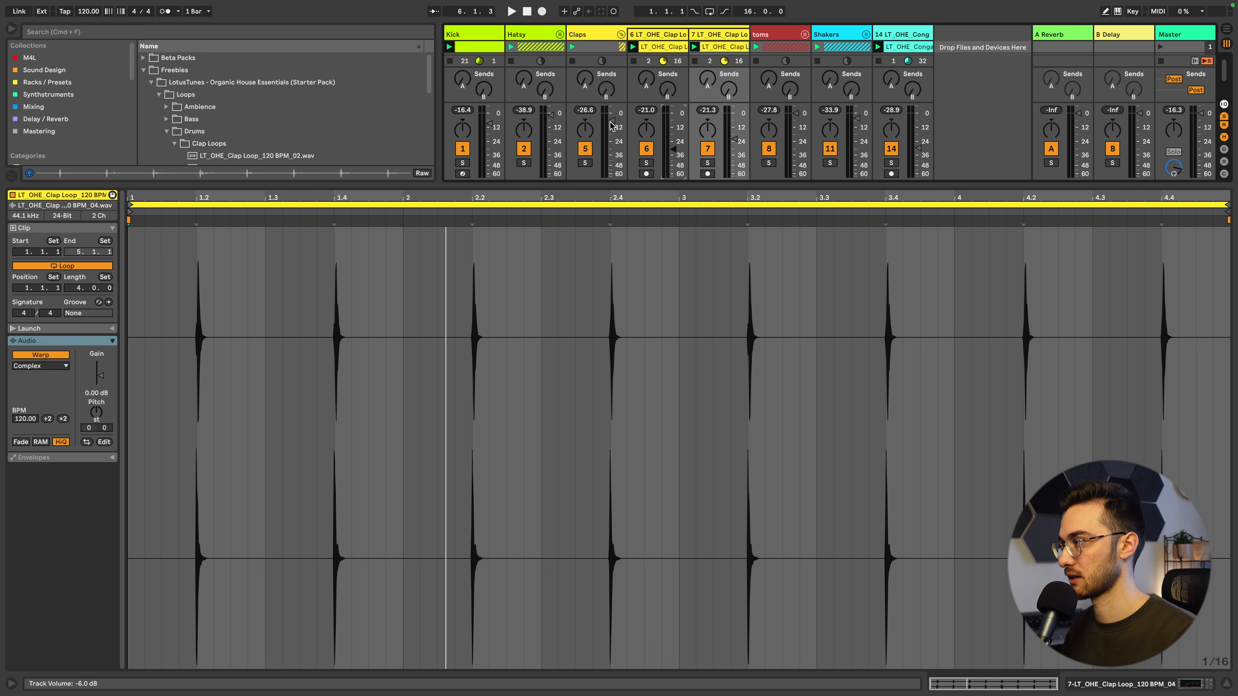
{"action": "left_click_drag", "start_coordinate": [611, 161], "coordinate": [614, 181]}
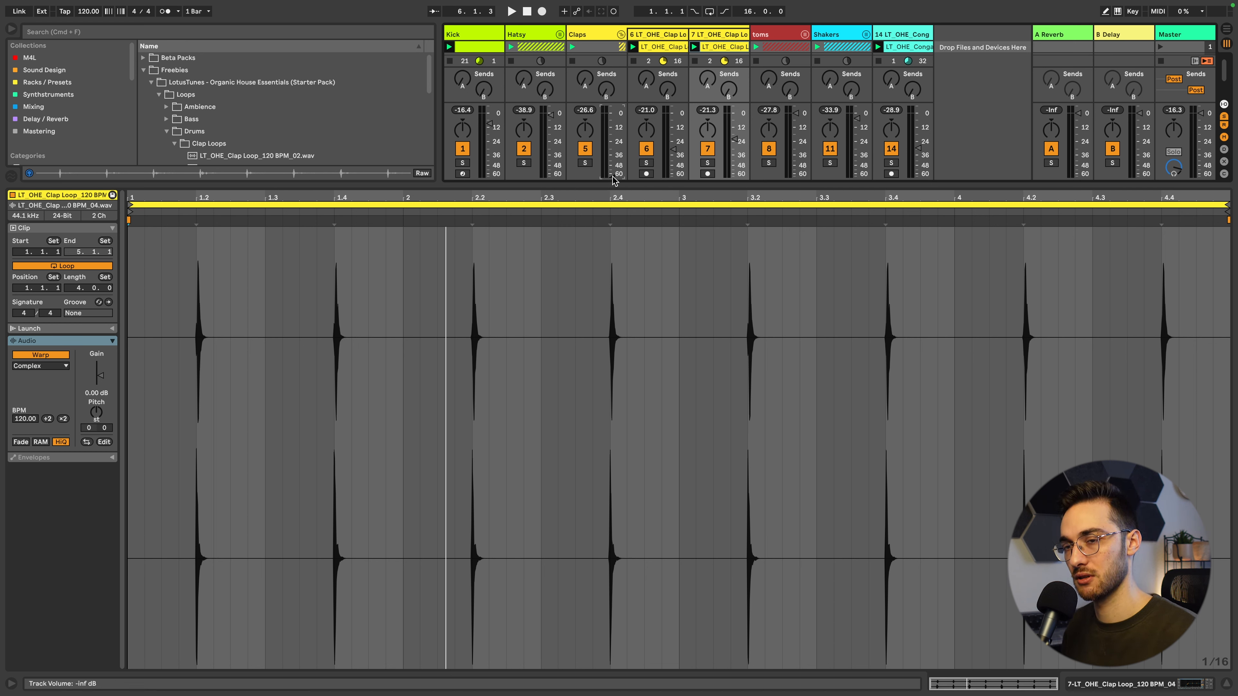
{"action": "key", "text": "space"}
{"action": "left_click_drag", "start_coordinate": [613, 180], "coordinate": [613, 129]}
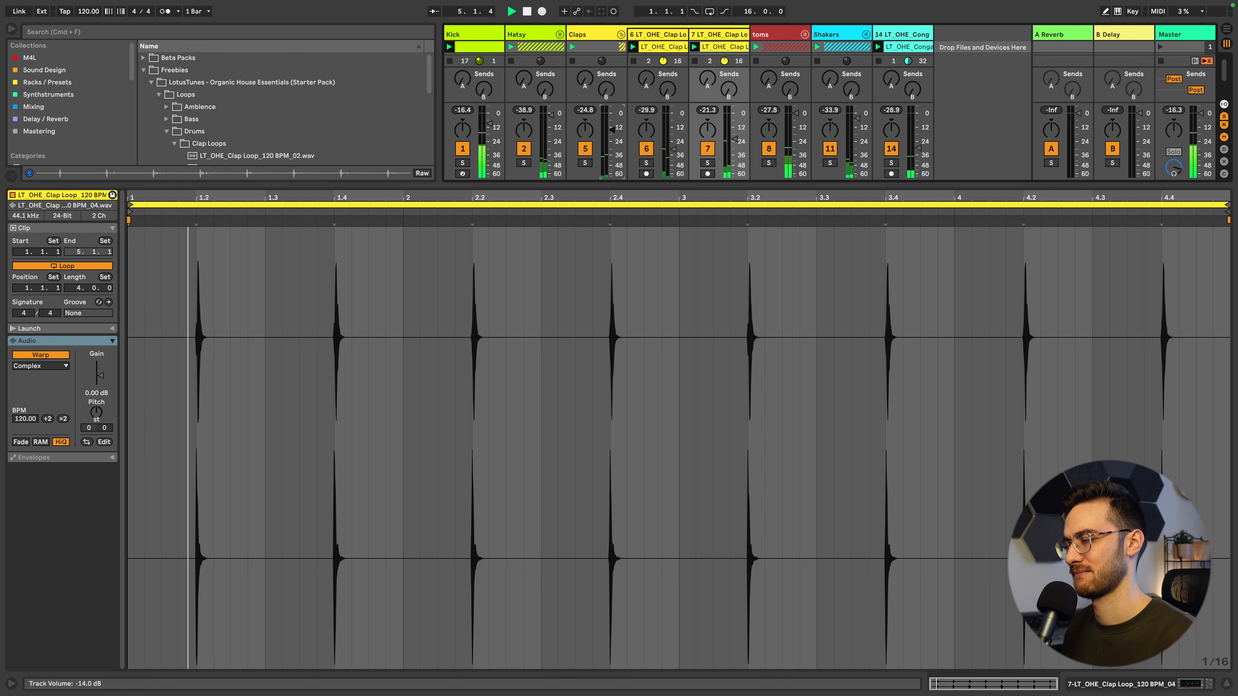
{"action": "key", "text": "space"}
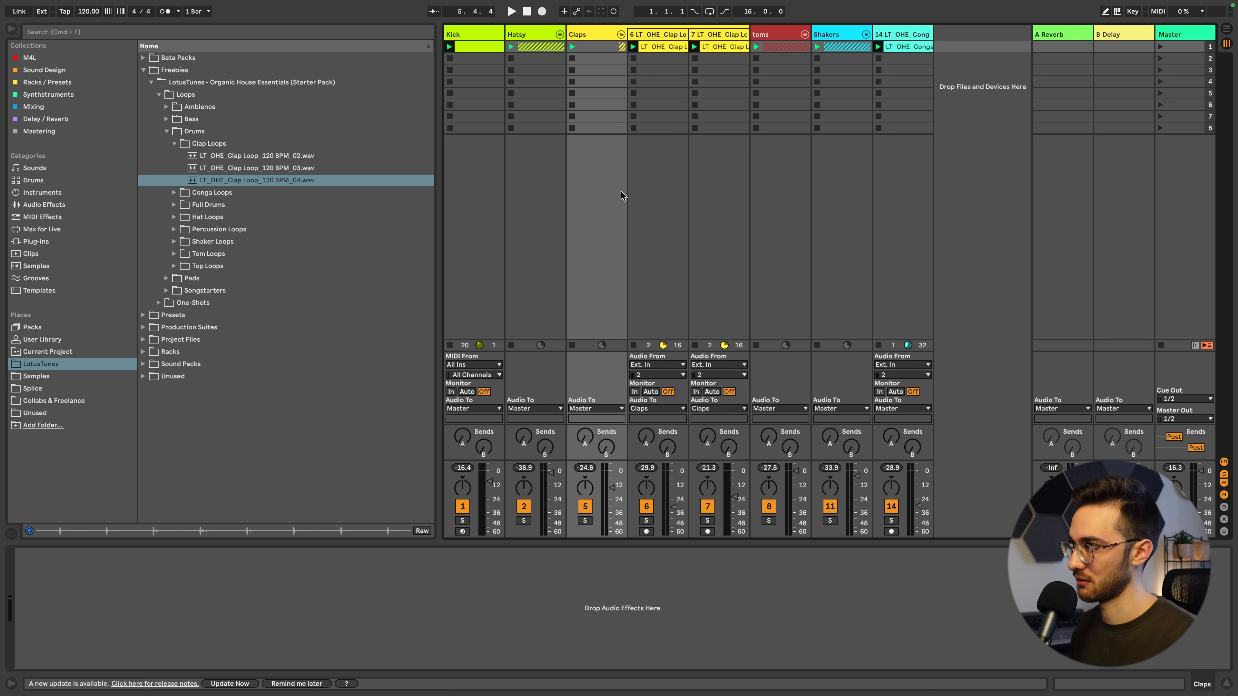
{"action": "left_click", "coordinate": [621, 35]}
Play the groove and set the Shakers group's volume to about -3.7 dB and the conga track's to about -24 dB.
{"action": "key", "text": "space"}
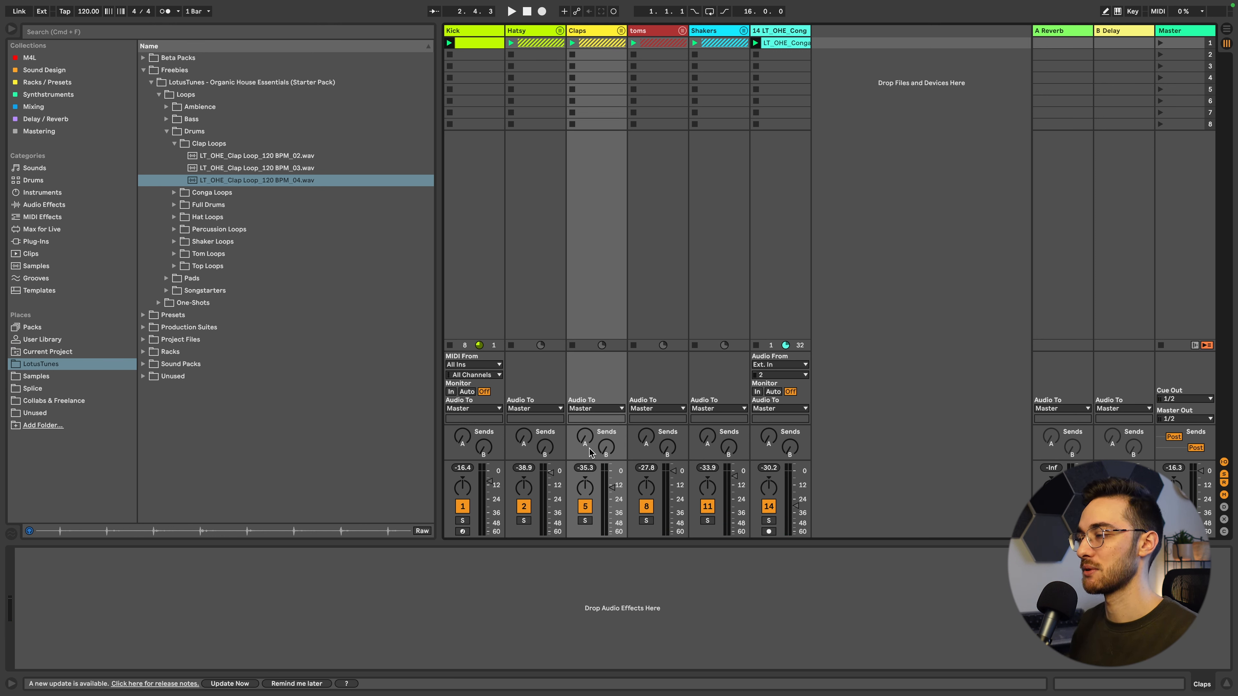
{"action": "key", "text": "space"}
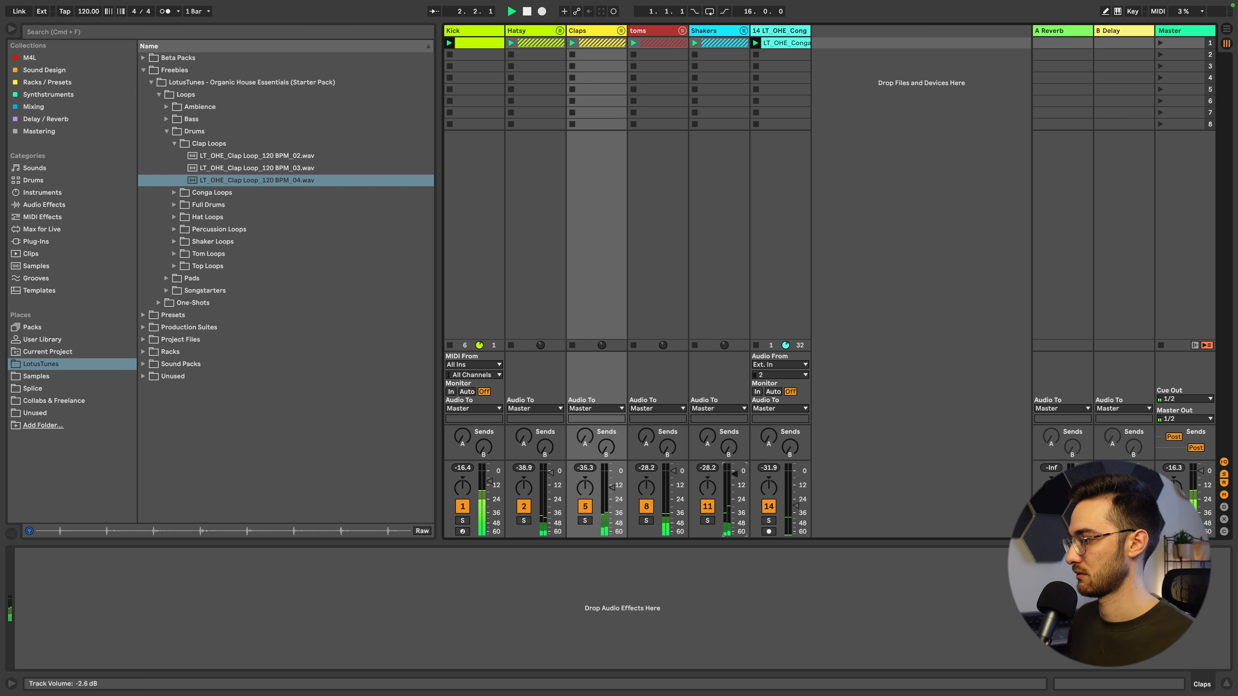
{"action": "left_click_drag", "start_coordinate": [736, 482], "coordinate": [736, 476]}
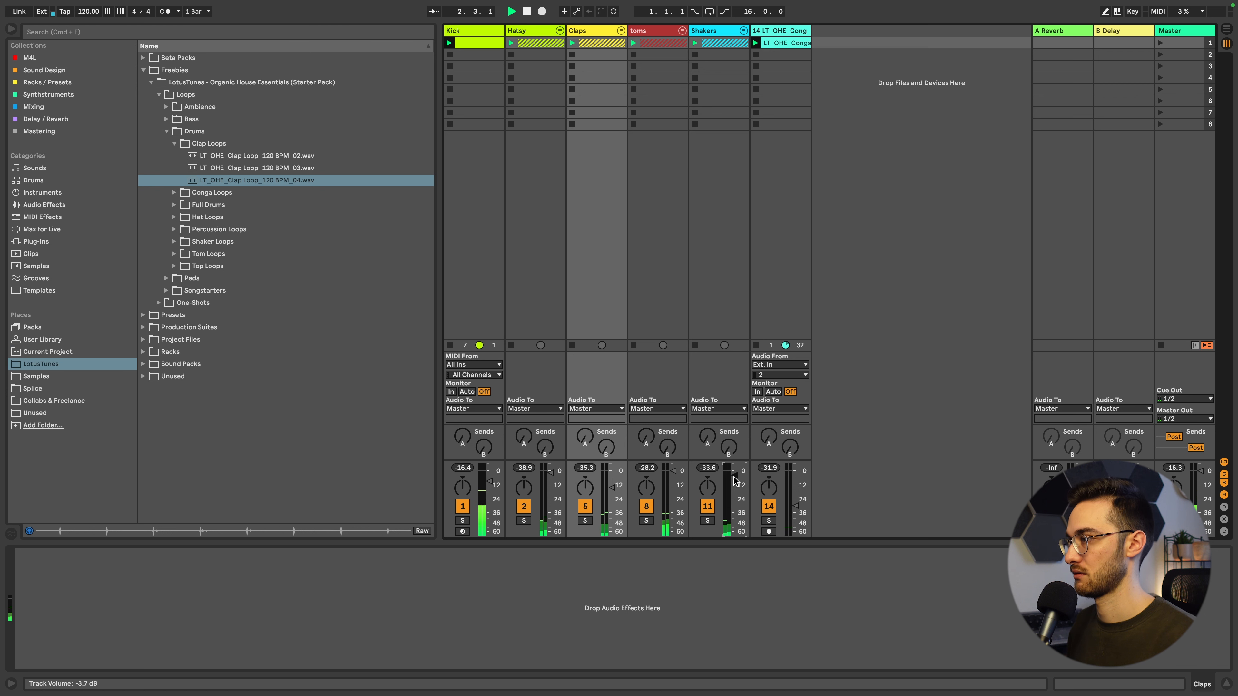
{"action": "left_click_drag", "start_coordinate": [795, 506], "coordinate": [795, 500]}
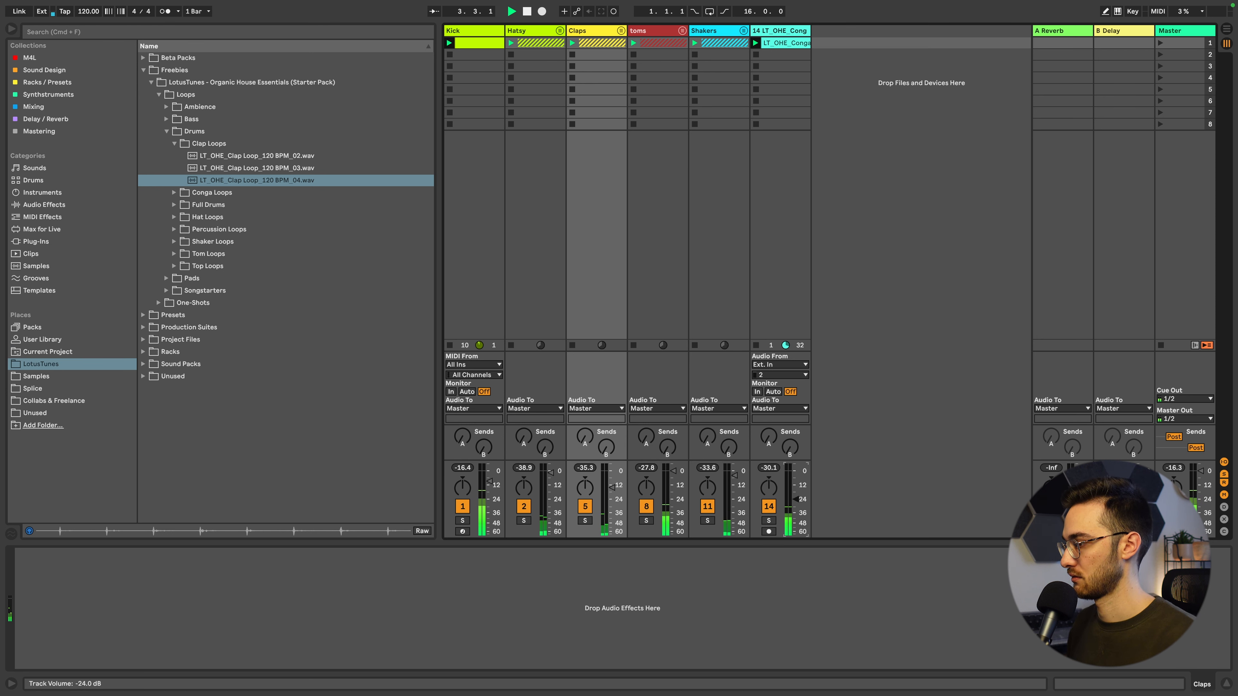
Add an audio track after the conga track and place LT_OHE_Percussion Loop_03_120 BPM.wav in its first clip slot.
{"action": "left_click", "coordinate": [175, 145]}
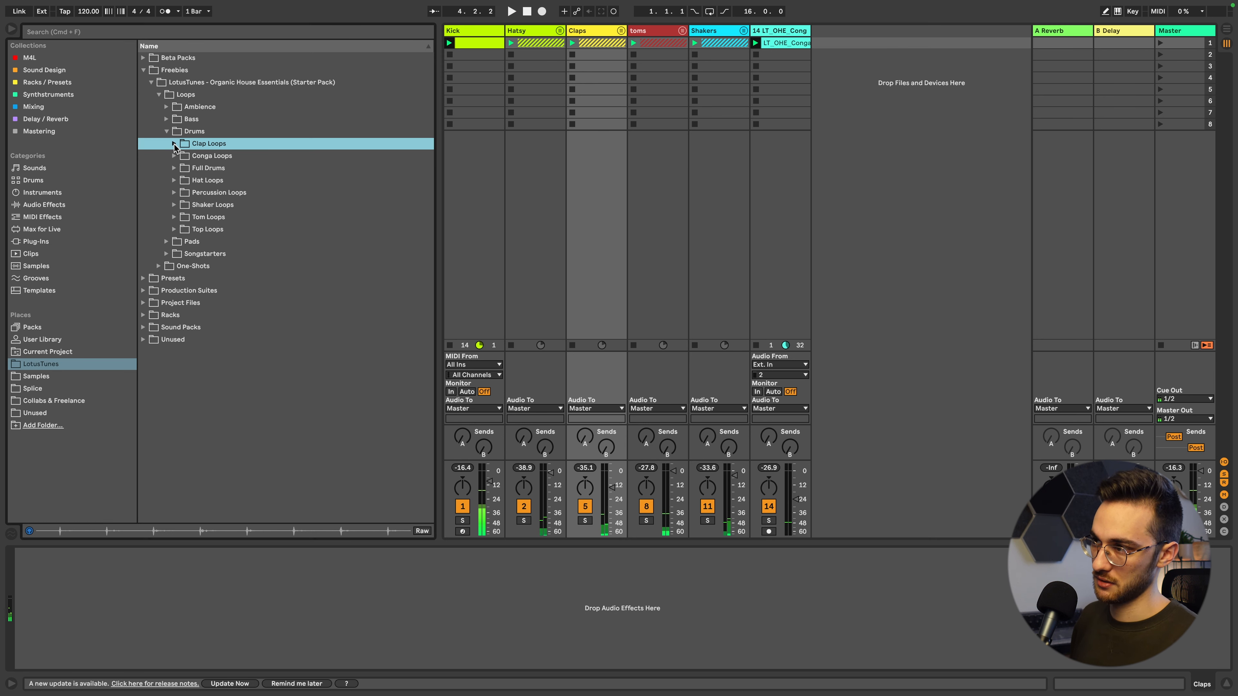
{"action": "left_click", "coordinate": [768, 34]}
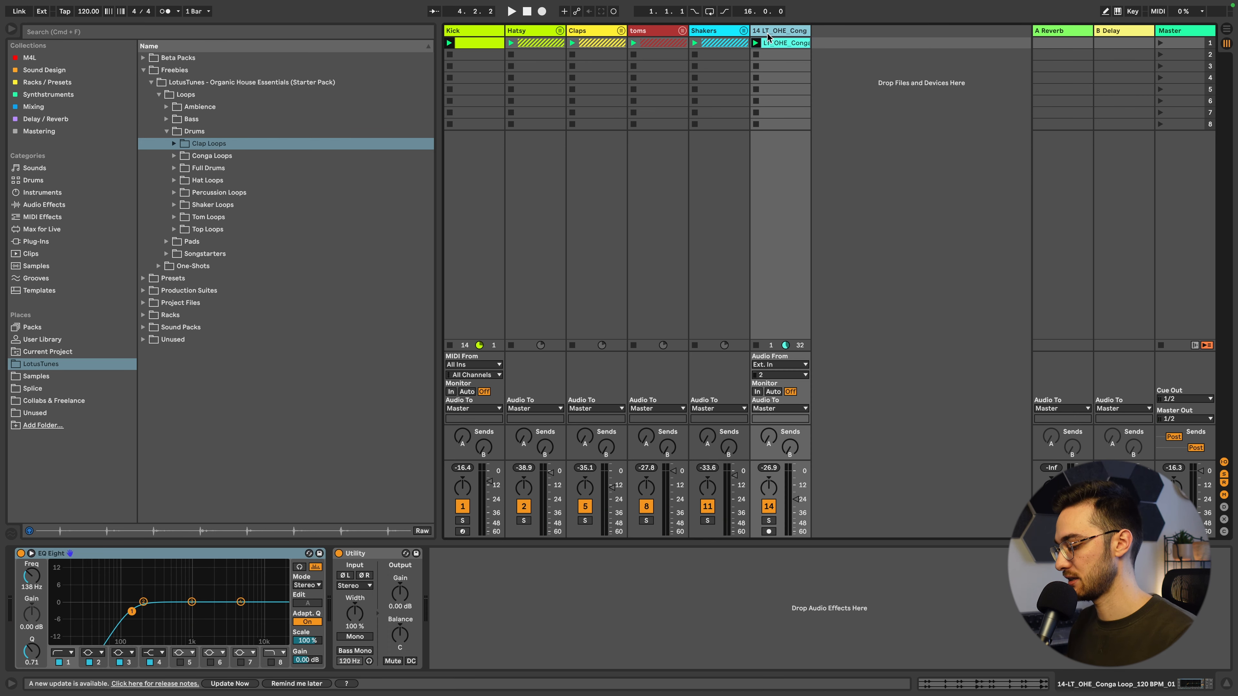
{"action": "key", "text": "super+t"}
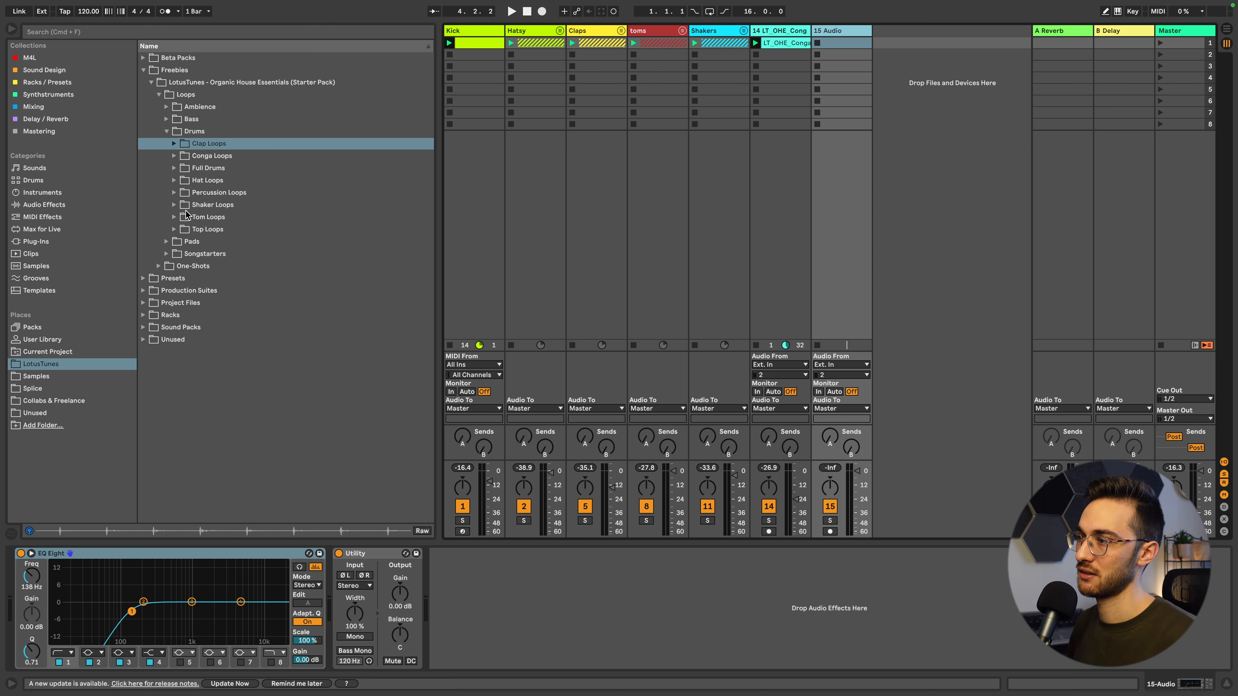
{"action": "left_click", "coordinate": [229, 193]}
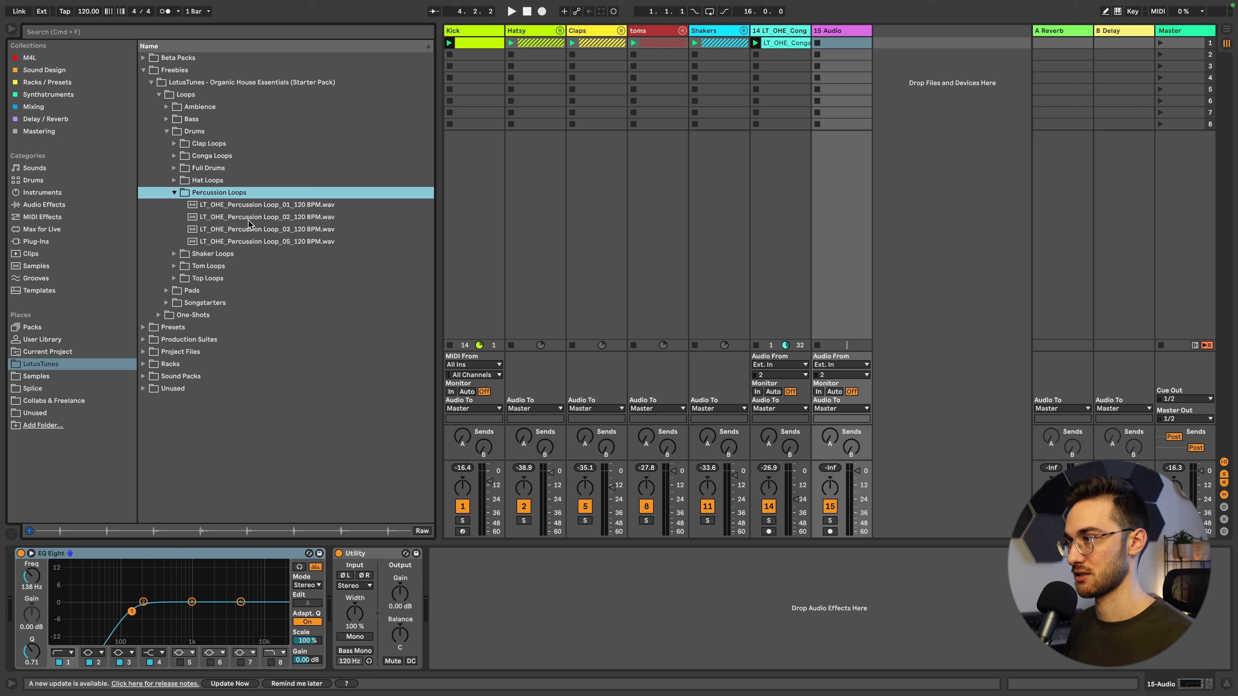
{"action": "left_click", "coordinate": [258, 232]}
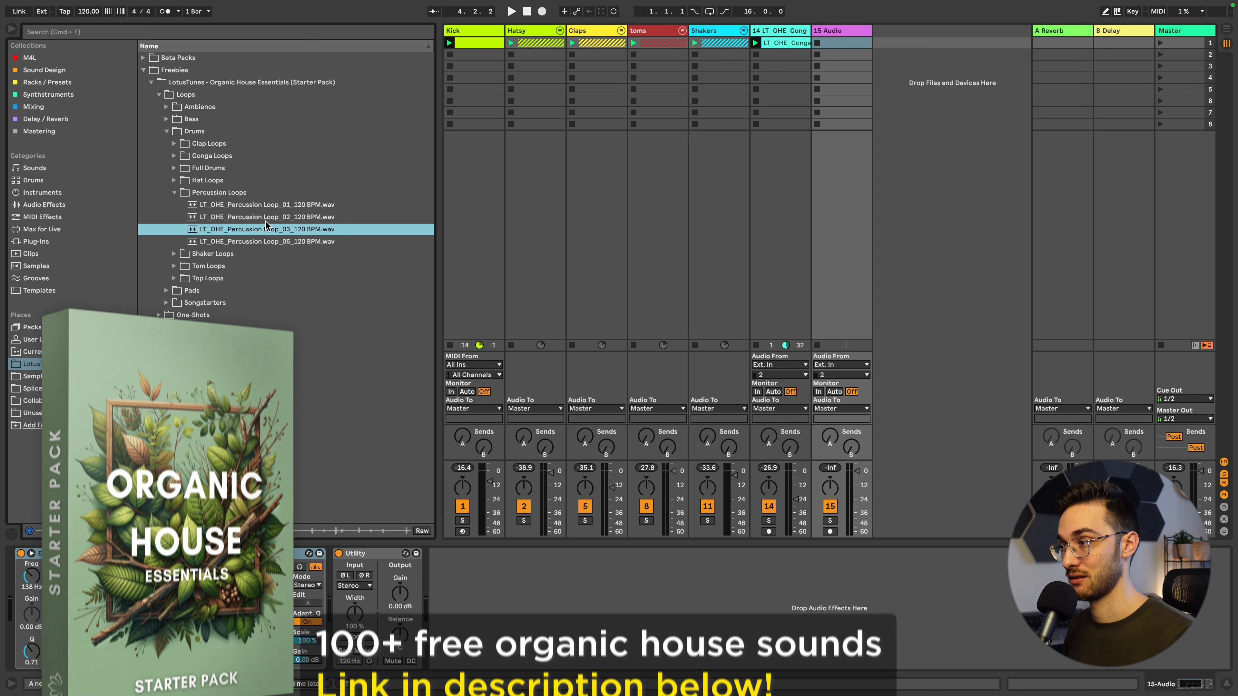
{"action": "left_click_drag", "start_coordinate": [257, 231], "coordinate": [422, 217]}
{"action": "left_click_drag", "start_coordinate": [847, 51], "coordinate": [847, 44]}
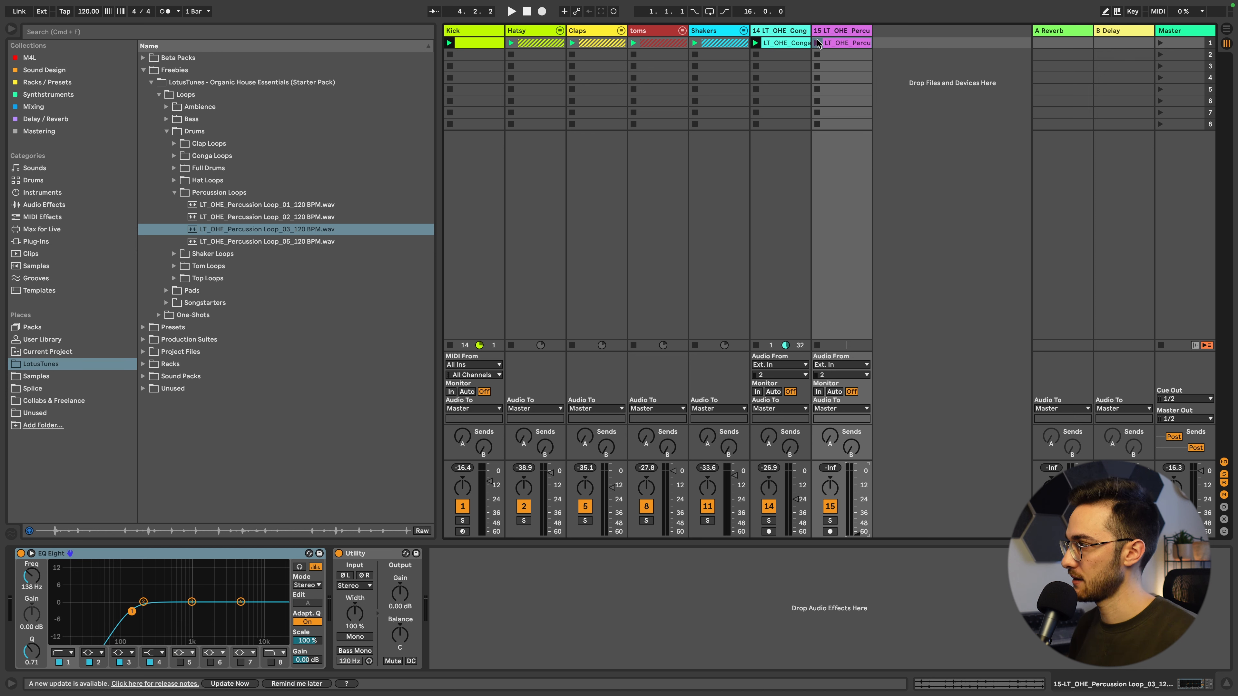
Launch the Percussion Loop_03 clip with the groove, set its track volume to about -38 dB, and audition the loop soloed.
{"action": "left_click", "coordinate": [817, 42]}
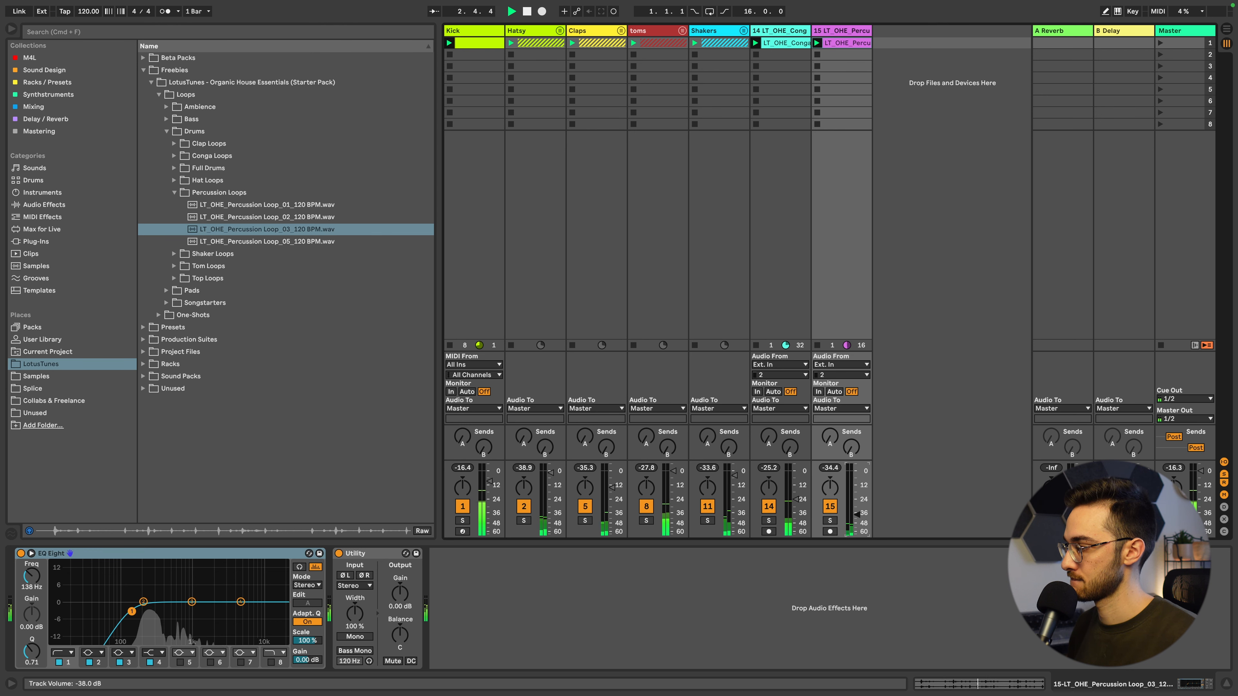
{"action": "left_click", "coordinate": [831, 521]}
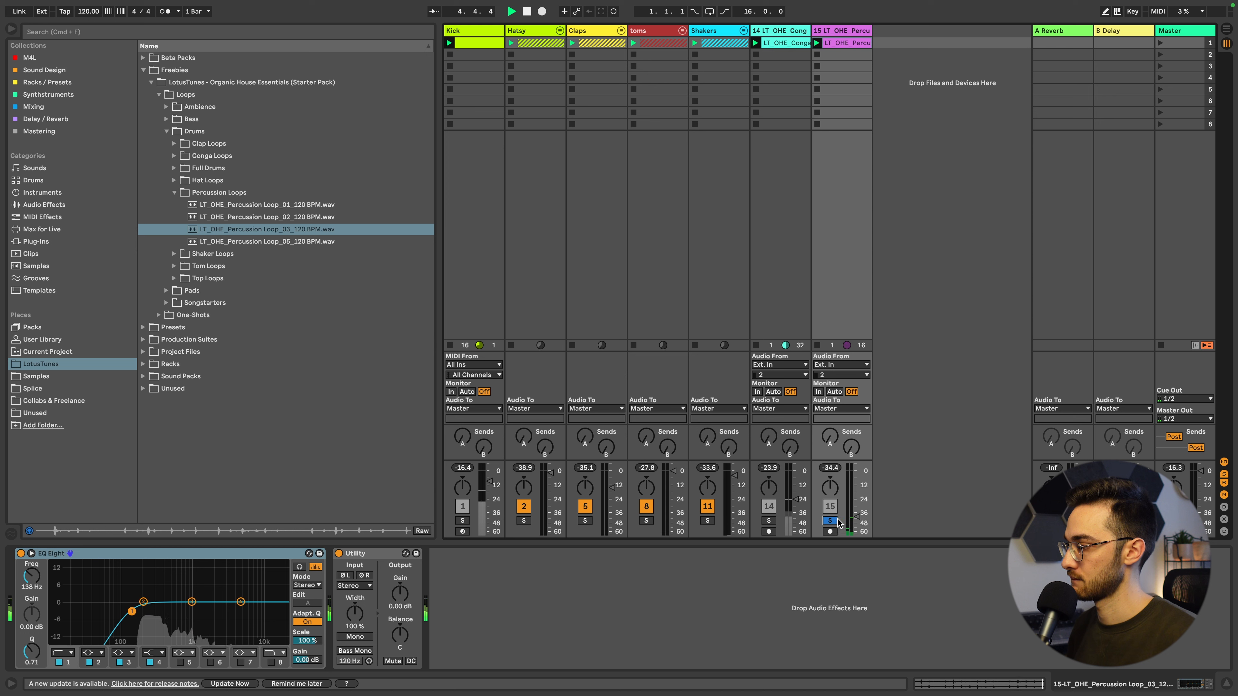
{"action": "left_click", "coordinate": [835, 520]}
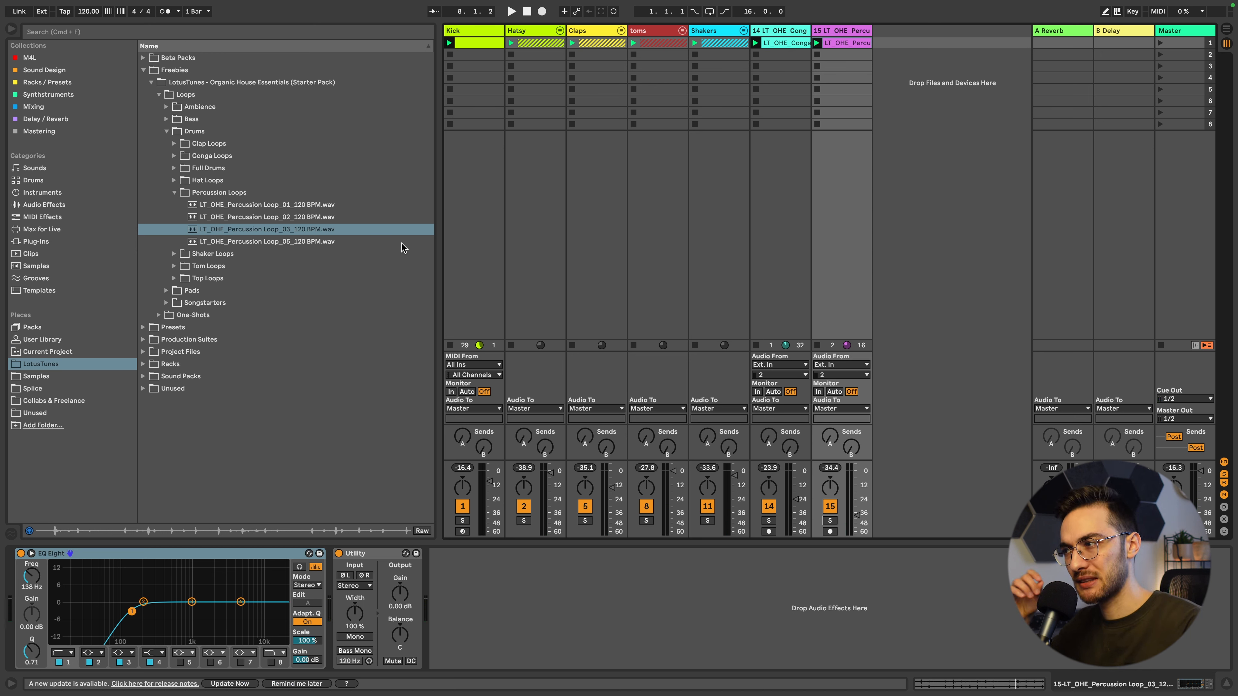
{"action": "key", "text": "space"}
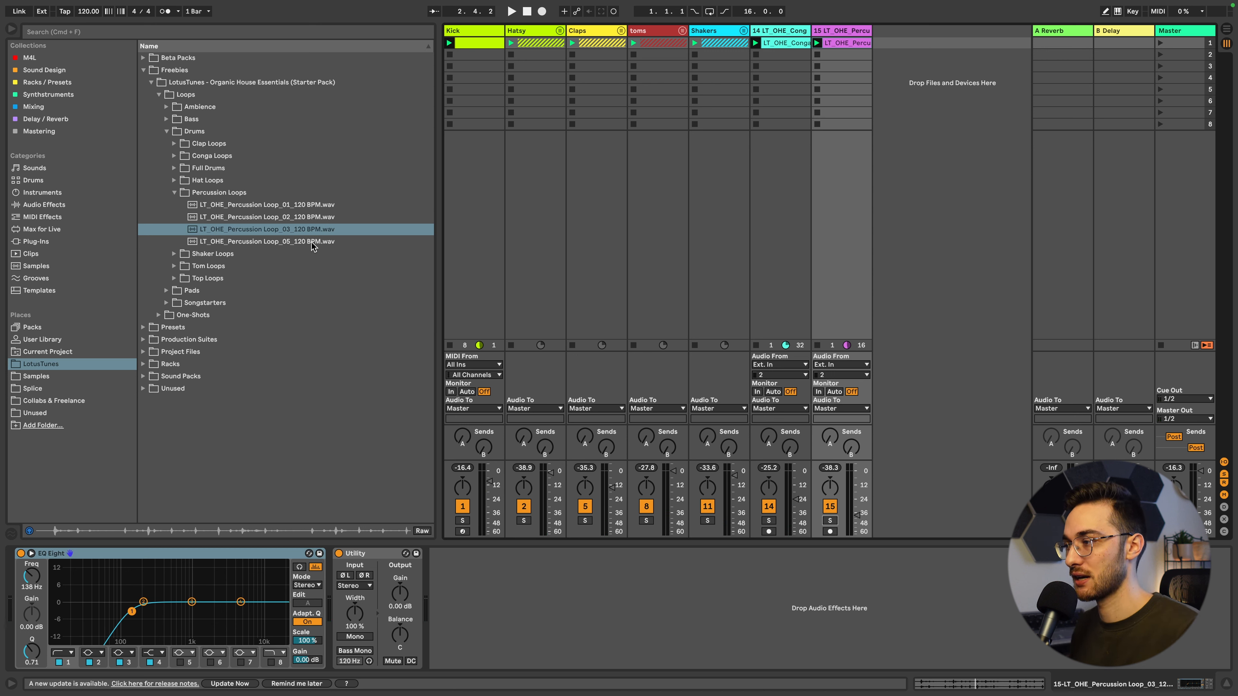
Place LT_OHE_Percussion Loop_05_120 BPM.wav on a new track after Percussion Loop_03, set its volume to about -38 dB, and solo it.
{"action": "left_click_drag", "start_coordinate": [307, 248], "coordinate": [886, 47]}
{"action": "key", "text": "space"}
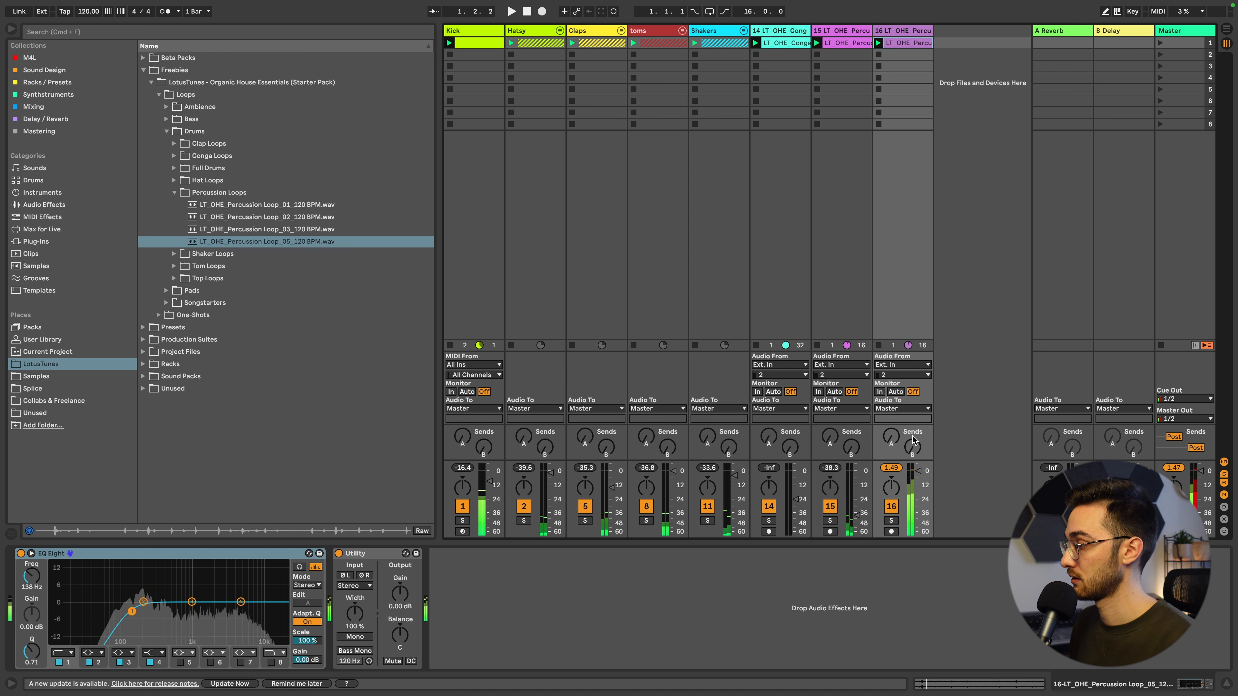
{"action": "left_click_drag", "start_coordinate": [918, 471], "coordinate": [917, 513]}
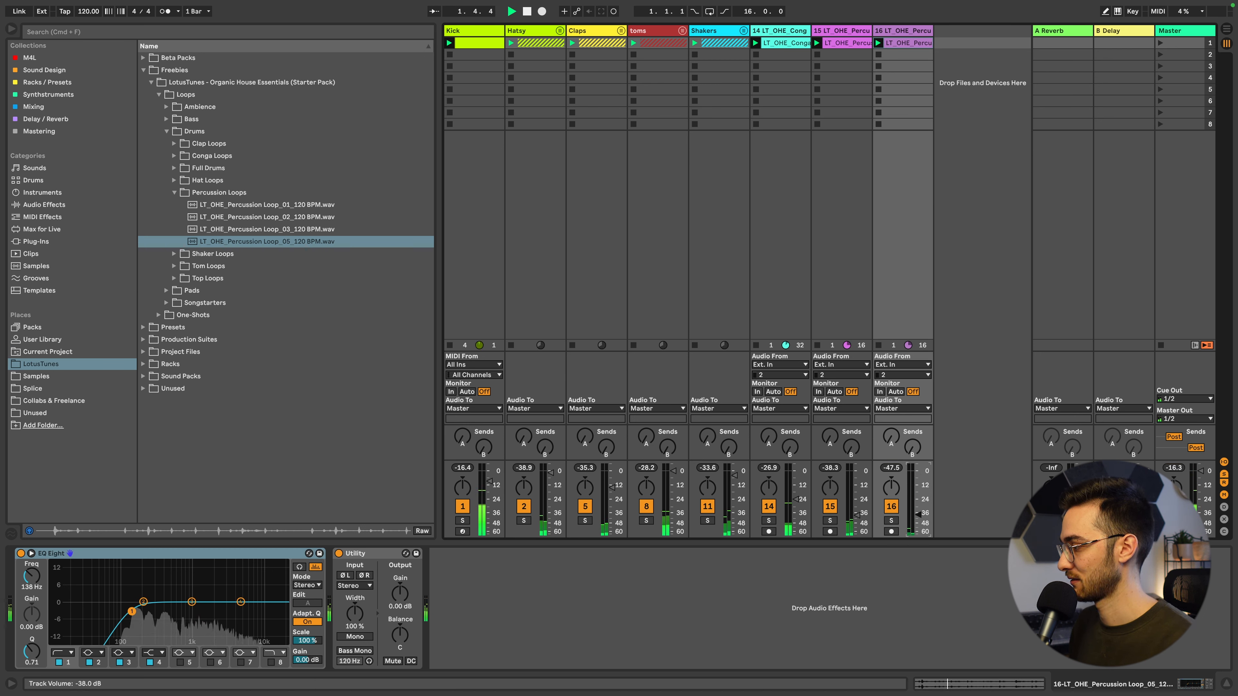
{"action": "left_click", "coordinate": [891, 520]}
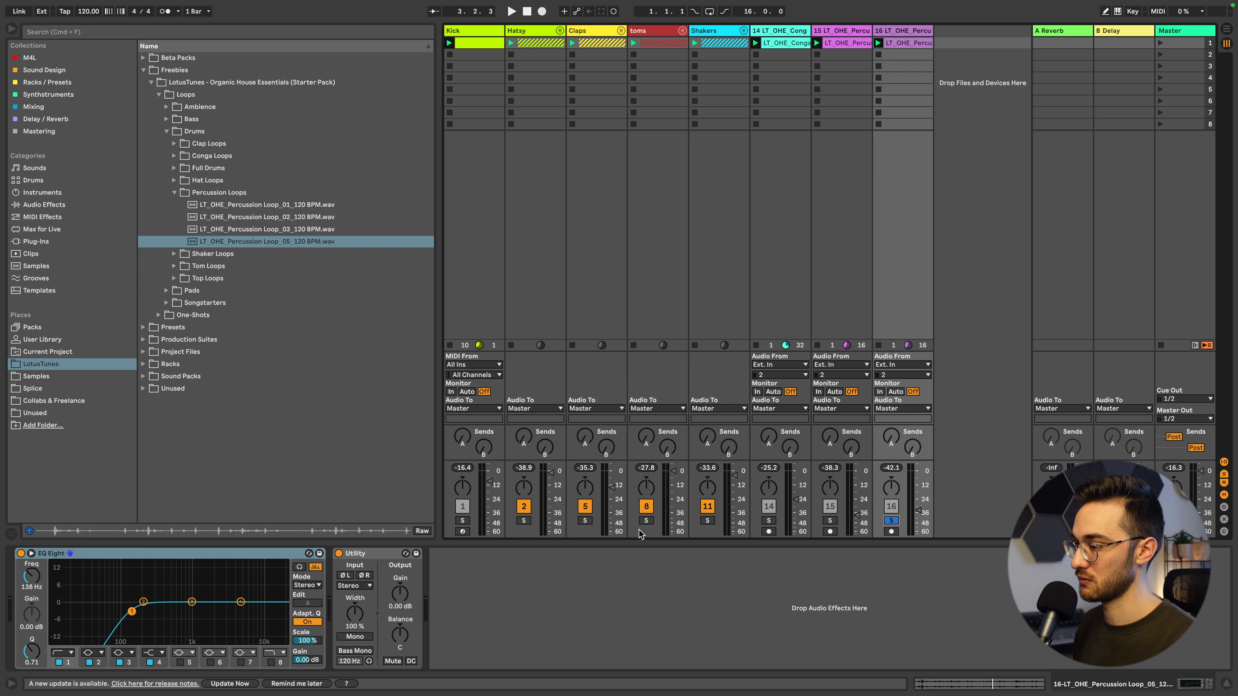
Raise the Percussion Loop_05 track's EQ Eight low cut to 211 Hz, unsolo the track, and balance its volume against the groove.
{"action": "left_click_drag", "start_coordinate": [132, 610], "coordinate": [137, 611]}
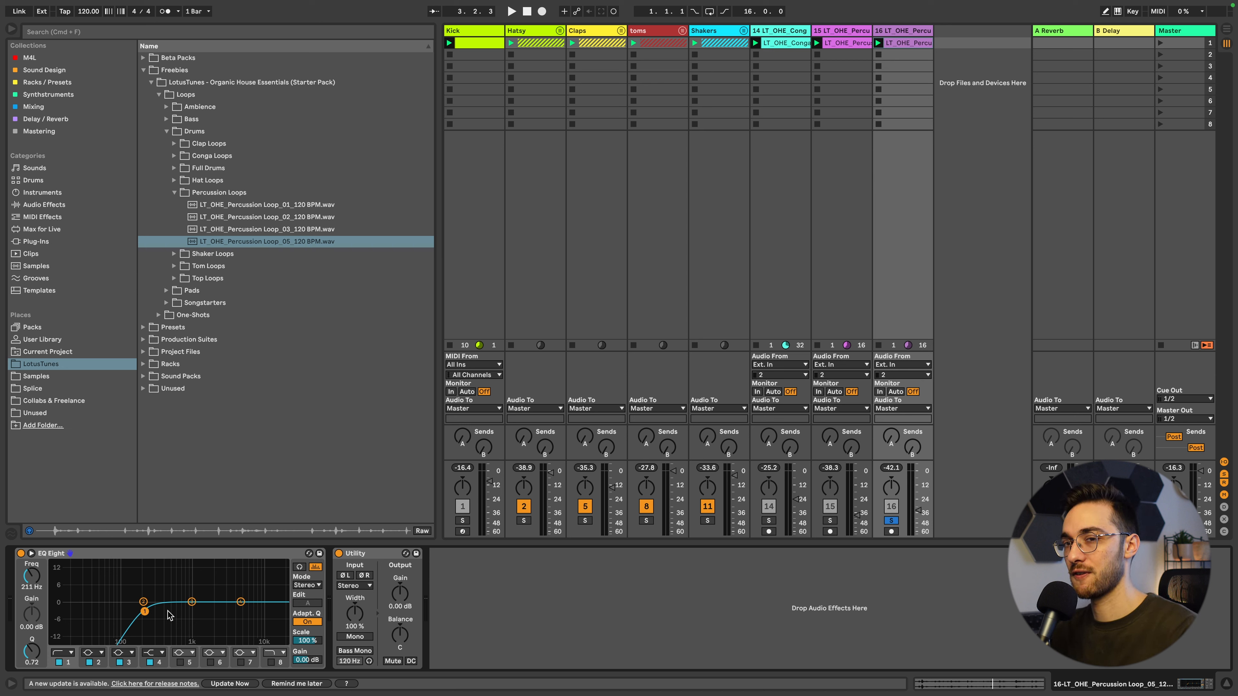
{"action": "key", "text": "space"}
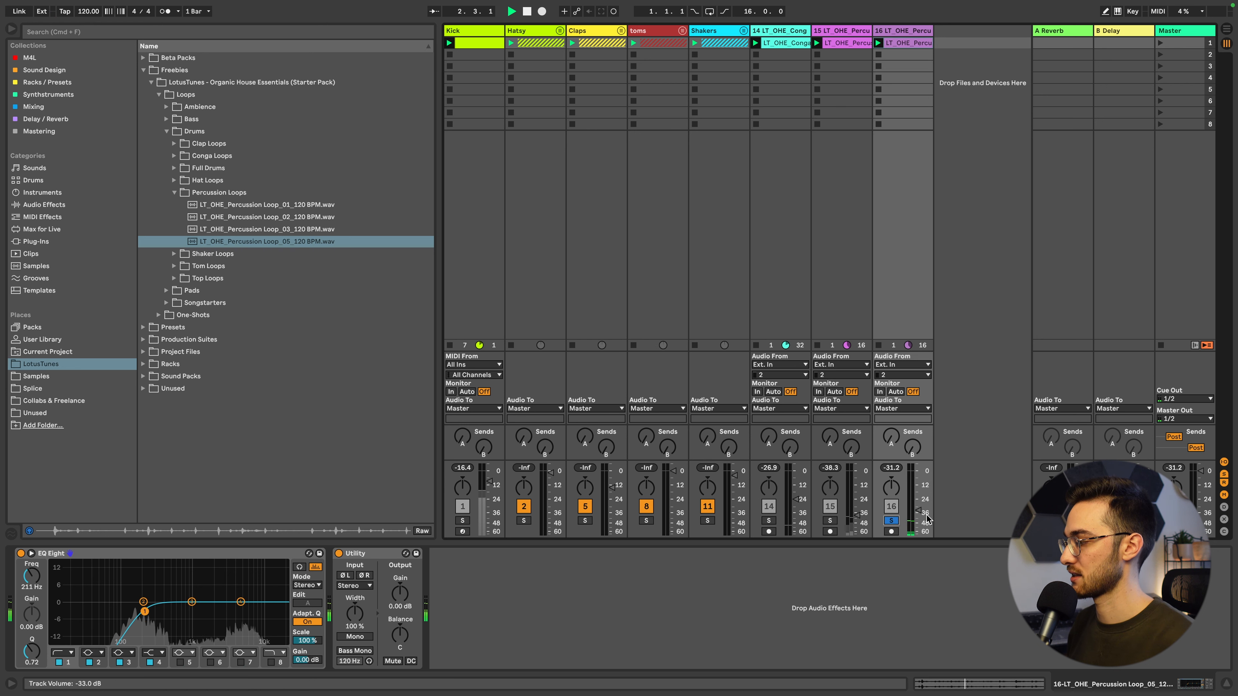
{"action": "left_click", "coordinate": [891, 520]}
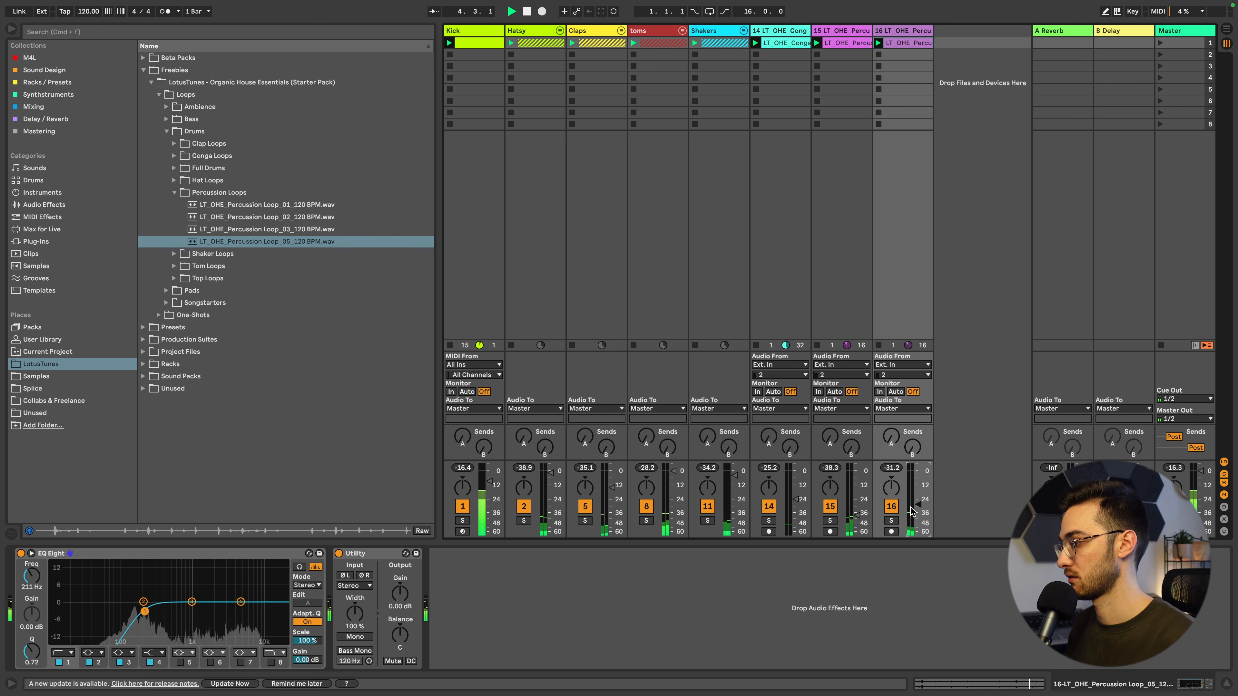
{"action": "left_click_drag", "start_coordinate": [918, 505], "coordinate": [918, 509]}
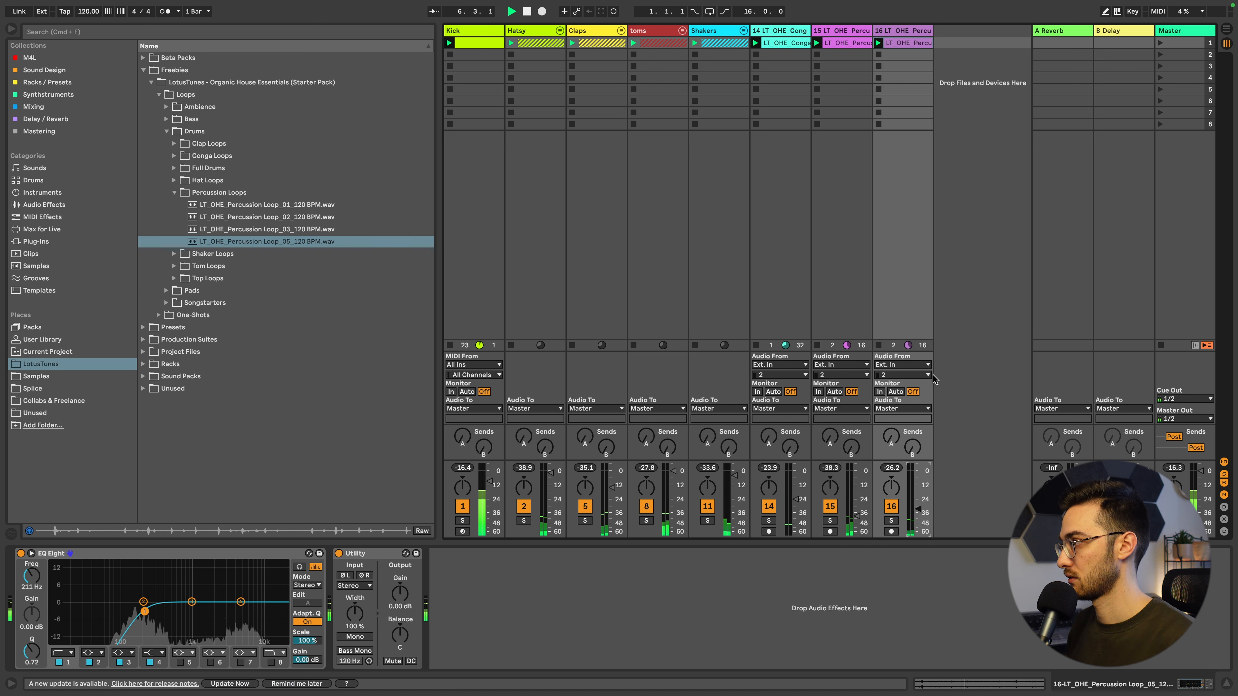
{"action": "key", "text": "space"}
Group the two percussion loop tracks, include the conga track in that group, and name the group Perc.
{"action": "left_click", "coordinate": [902, 31]}
{"action": "left_click", "coordinate": [842, 31], "text": "shift"}
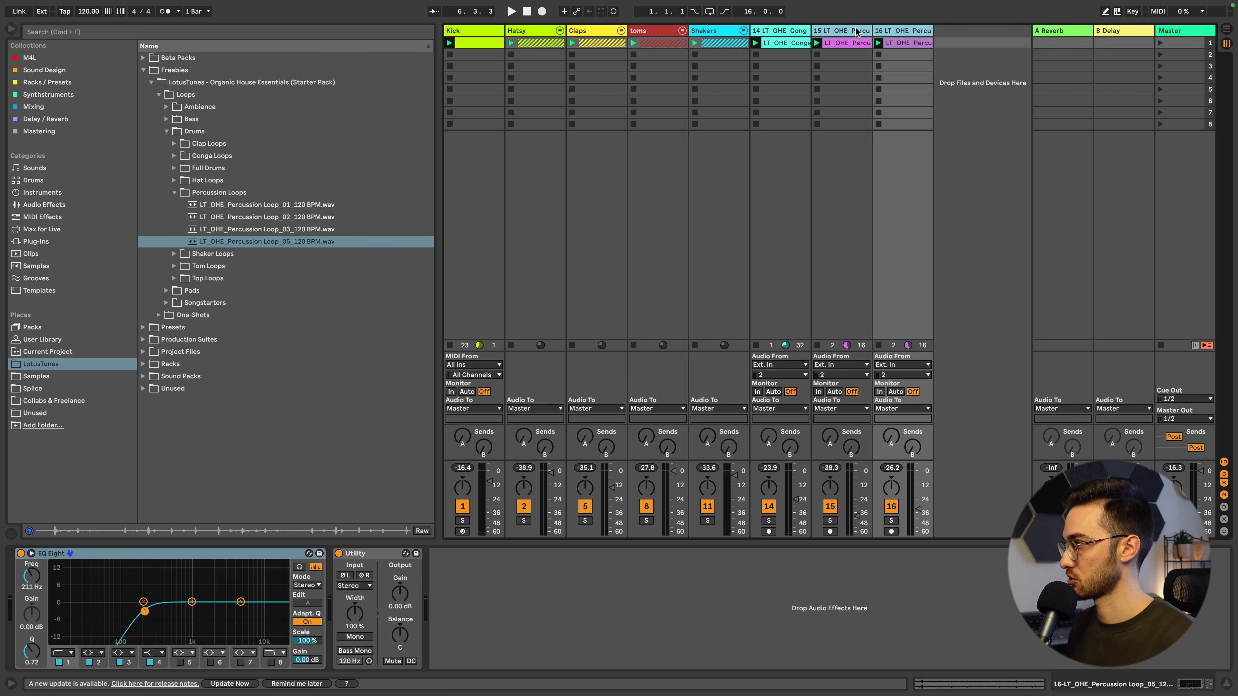
{"action": "key", "text": "super+g"}
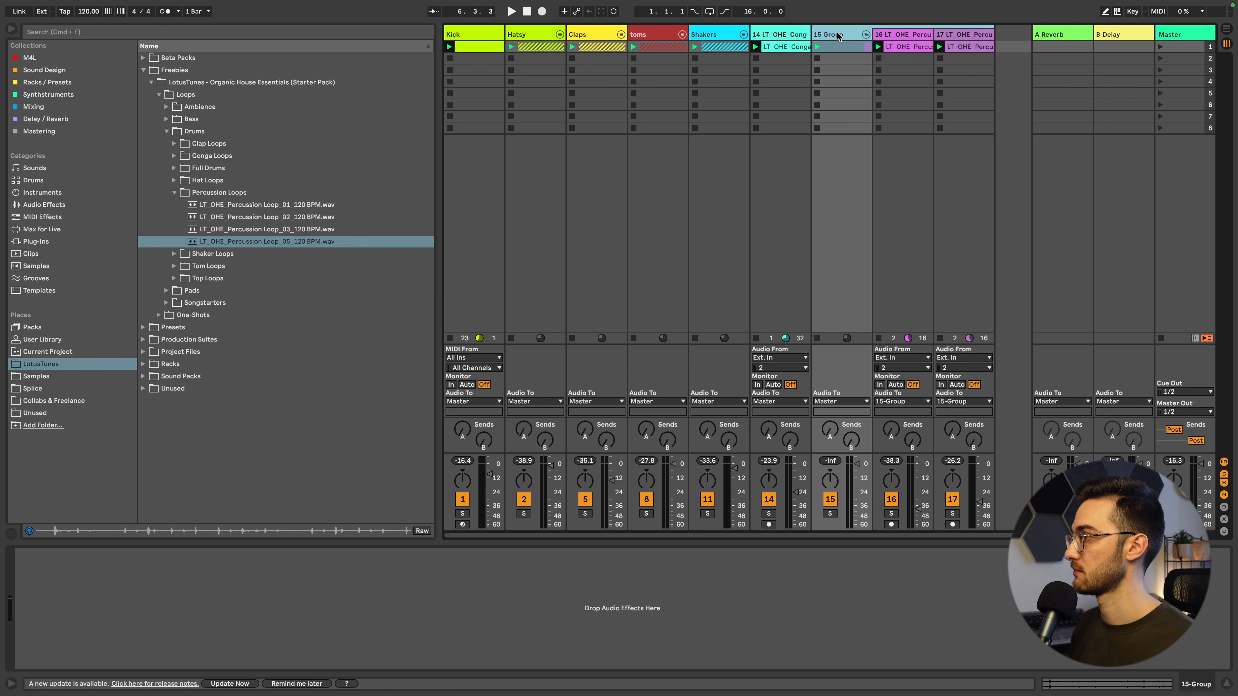
{"action": "left_click_drag", "start_coordinate": [782, 36], "coordinate": [877, 40]}
{"action": "left_click", "coordinate": [777, 35]}
{"action": "key", "text": "super+r"}
{"action": "type", "text": "Per"}
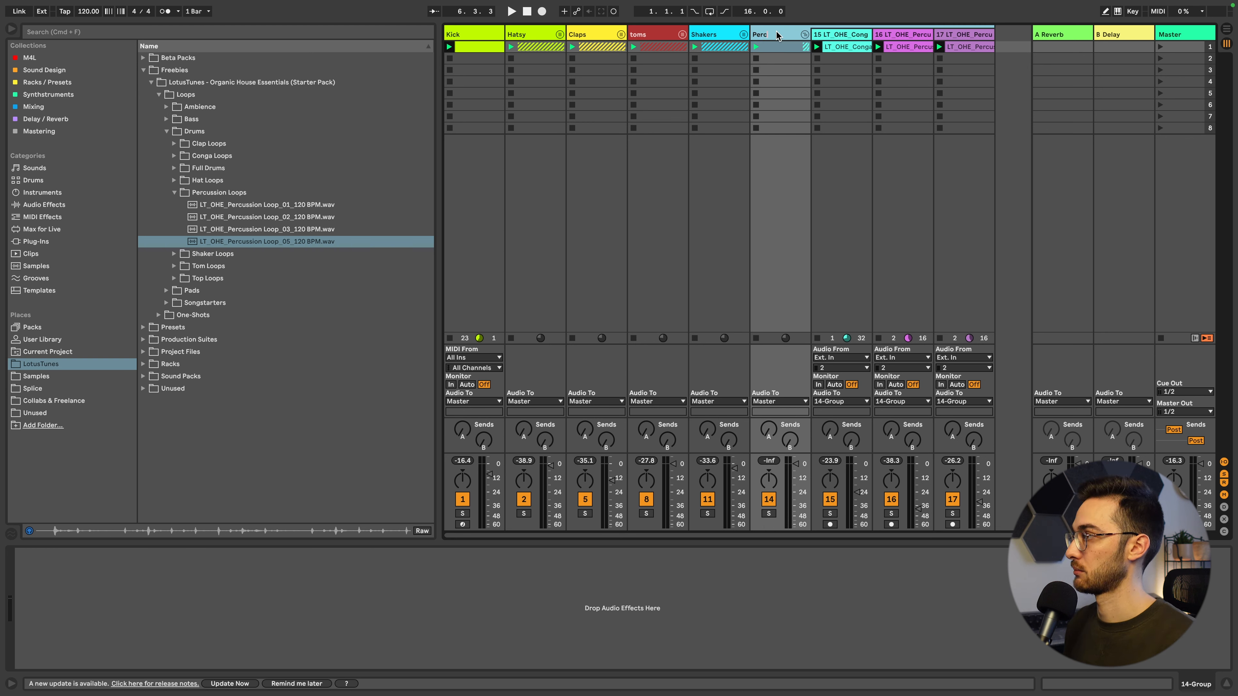
{"action": "type", "text": "c"}
{"action": "key", "text": "Return"}
Color the Perc group olive green and apply that color to its grouped tracks and clips.
{"action": "right_click", "coordinate": [777, 35]}
{"action": "left_click", "coordinate": [831, 224]}
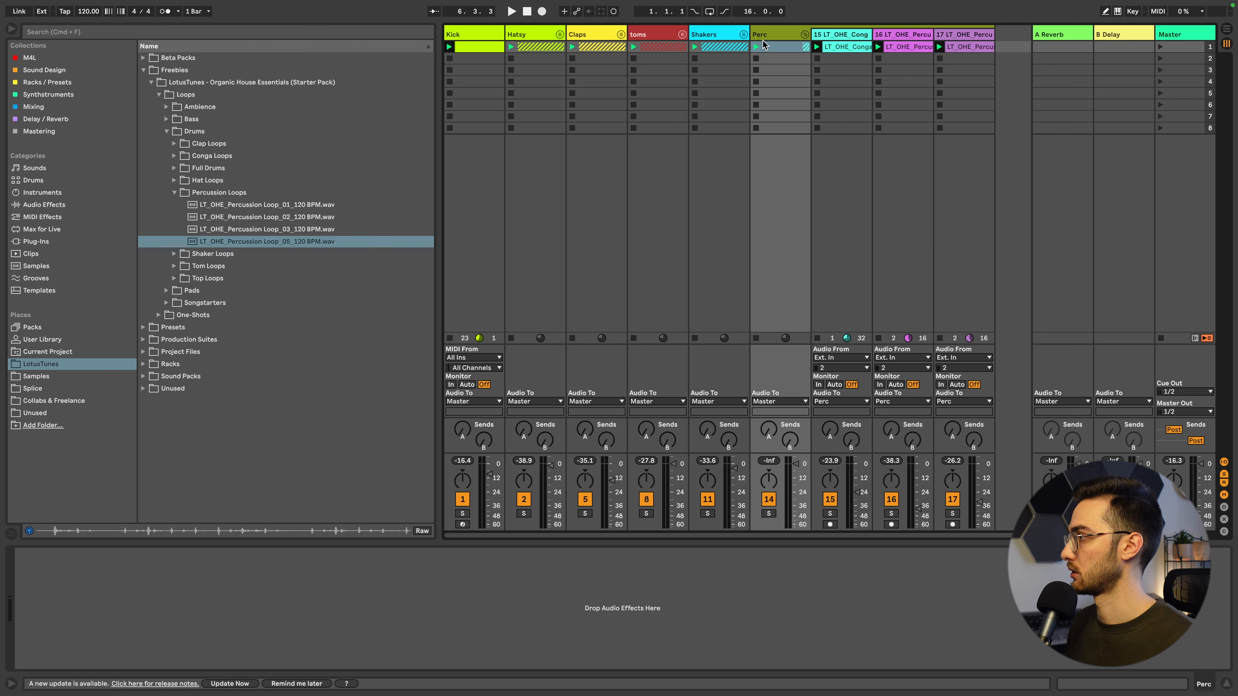
{"action": "right_click", "coordinate": [775, 35]}
{"action": "left_click", "coordinate": [812, 244]}
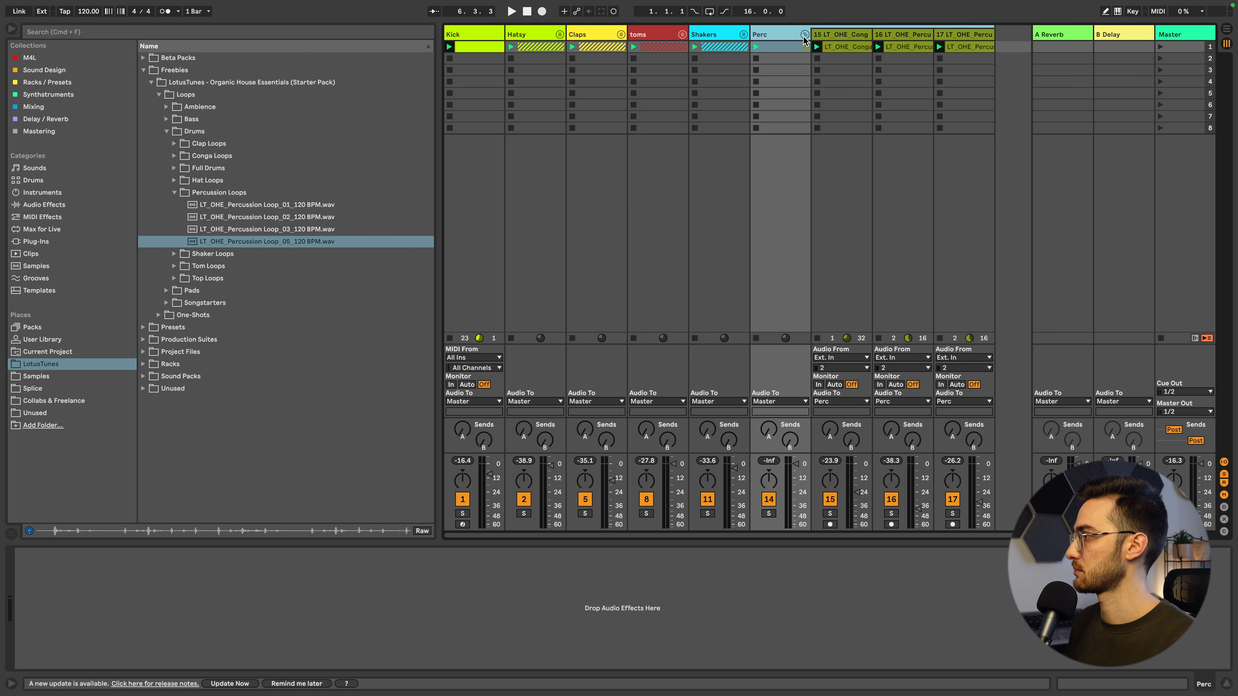
Lower the Perc group's volume slightly, check it against the playing groove, and fold the group.
{"action": "mouse_move", "coordinate": [797, 465]}
{"action": "left_mouse_down"}
{"action": "mouse_move", "coordinate": [797, 527]}
{"action": "mouse_move", "coordinate": [797, 472]}
{"action": "left_mouse_up"}
{"action": "key", "text": "space"}
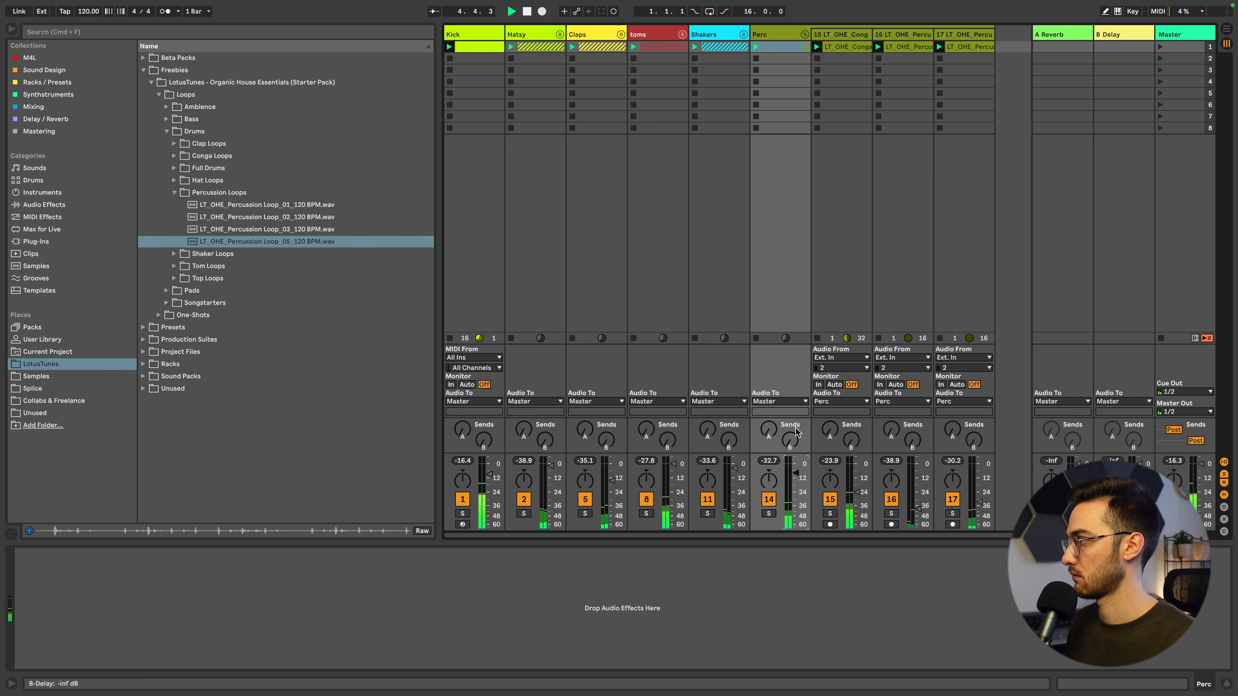
{"action": "left_click", "coordinate": [805, 35]}
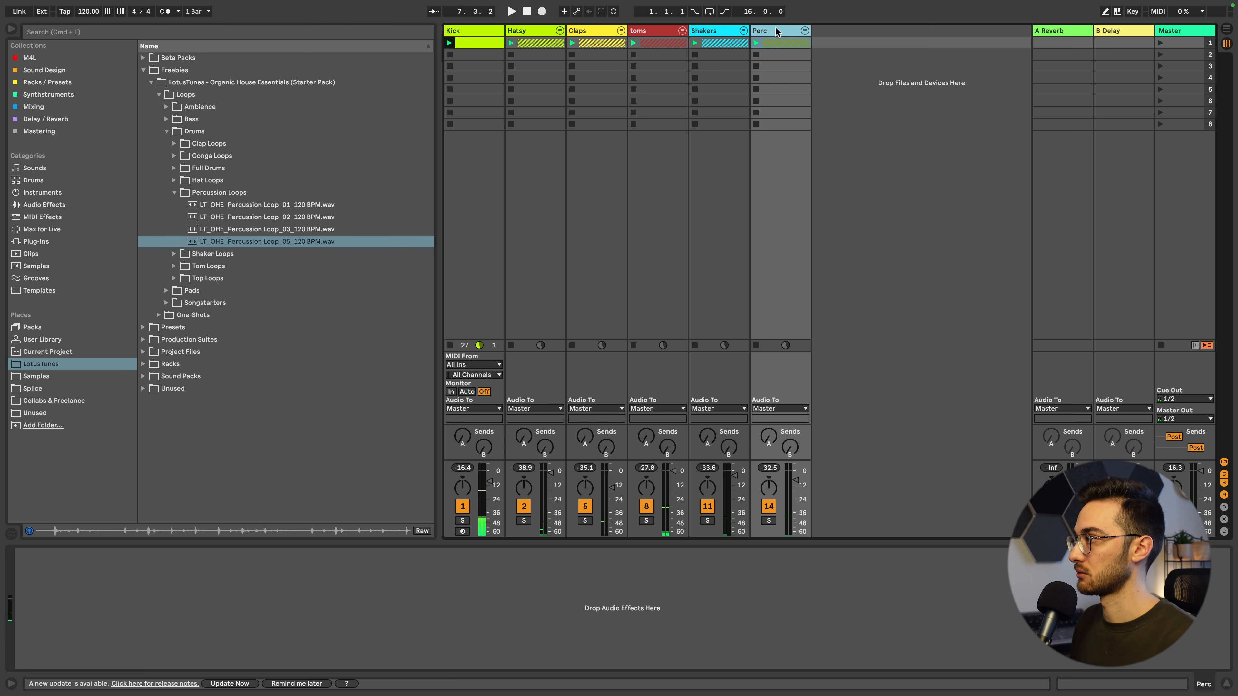
Preview LT_OHE_Top Loop_05_120 BPM_On Point.wav from the Top Loops folder and place it on a new track after the Perc group.
{"action": "left_click", "coordinate": [180, 281]}
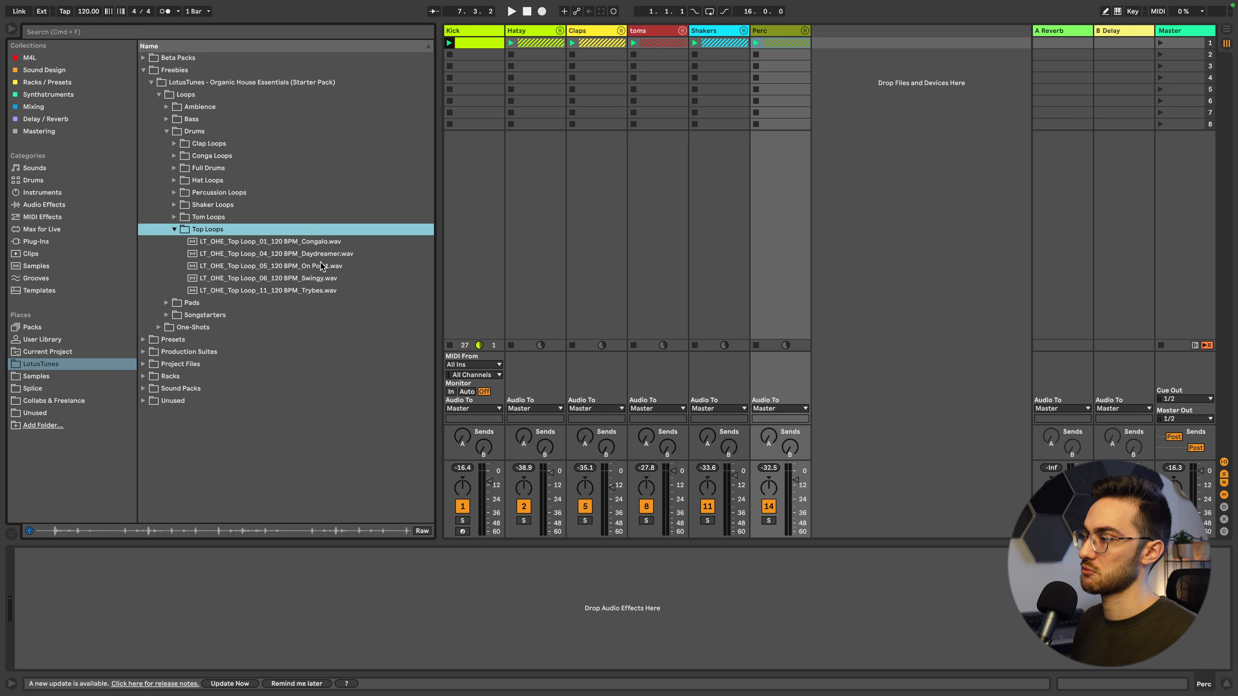
{"action": "left_click", "coordinate": [312, 267]}
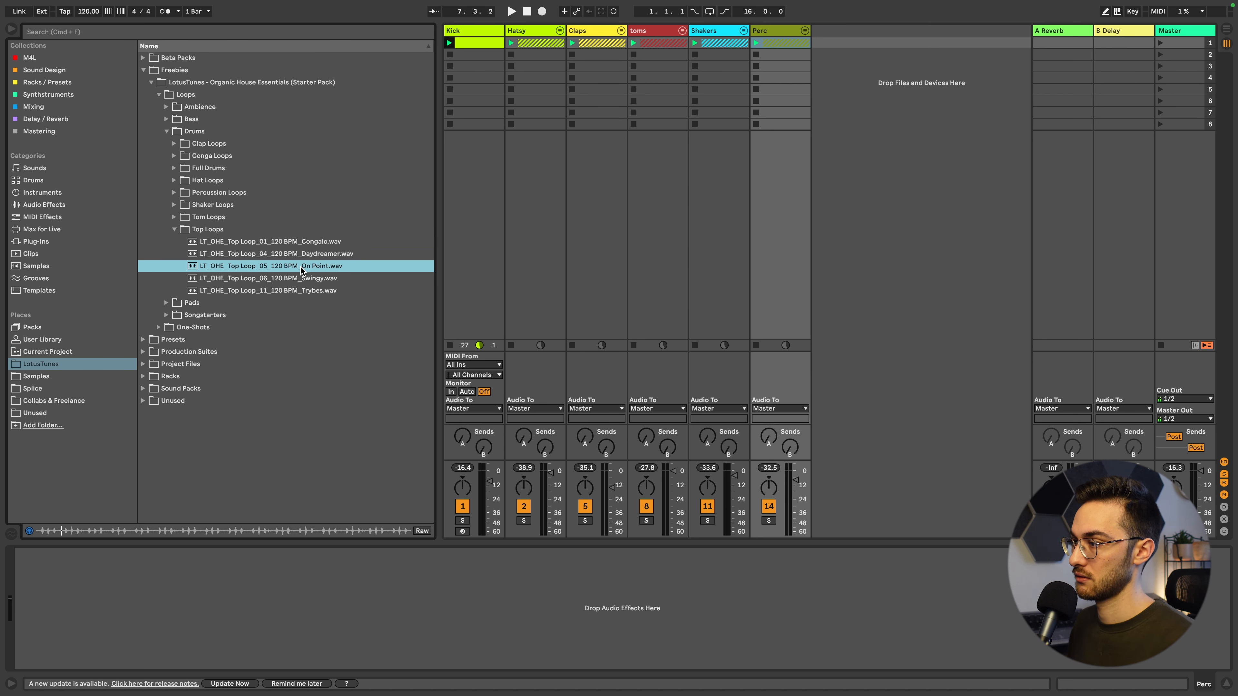
{"action": "left_click_drag", "start_coordinate": [300, 268], "coordinate": [322, 265]}
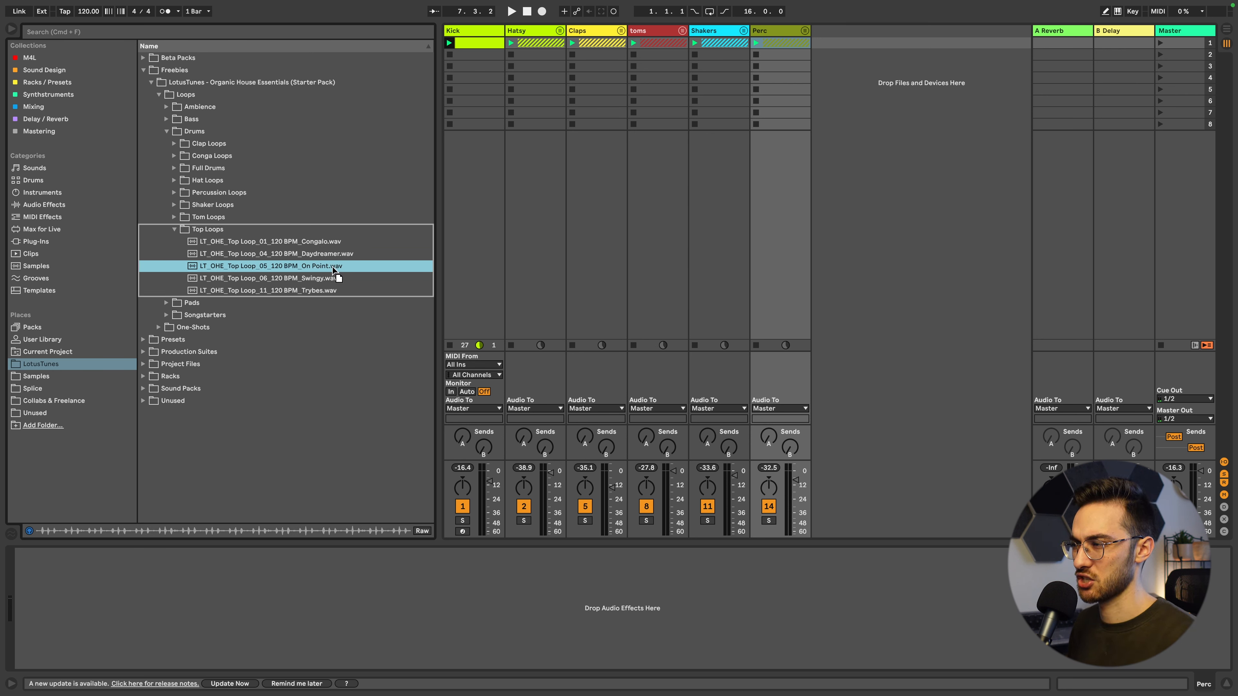
{"action": "left_click_drag", "start_coordinate": [333, 267], "coordinate": [827, 41]}
Set the top loop track's volume to about -26 dB, launch its clip, and compare the groove with the track off and on.
{"action": "left_click_drag", "start_coordinate": [856, 471], "coordinate": [856, 502]}
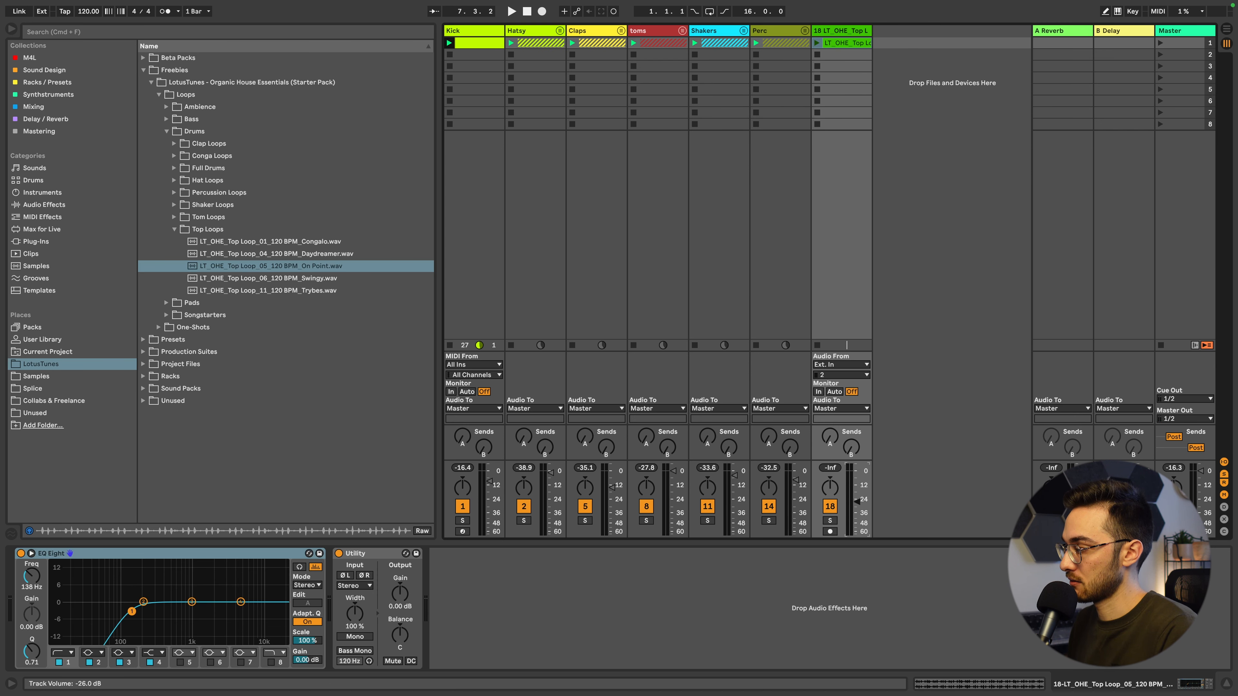
{"action": "left_click", "coordinate": [816, 47]}
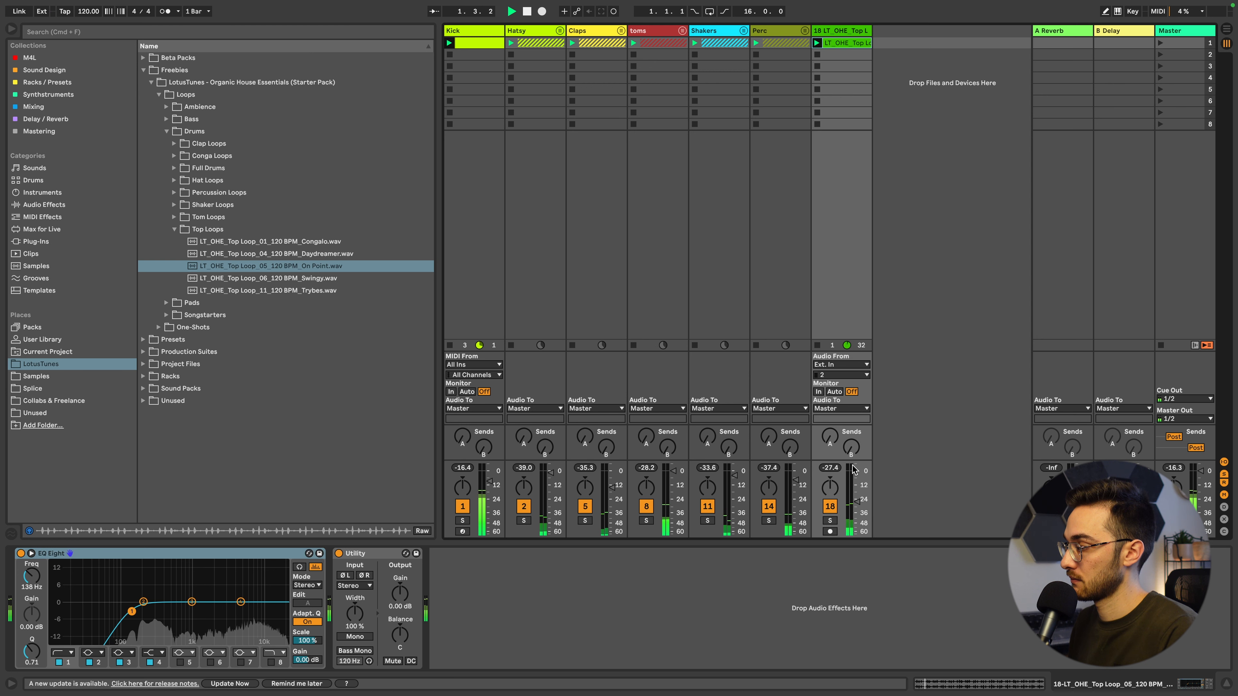
{"action": "left_click", "coordinate": [833, 507]}
{"action": "left_click", "coordinate": [833, 507]}
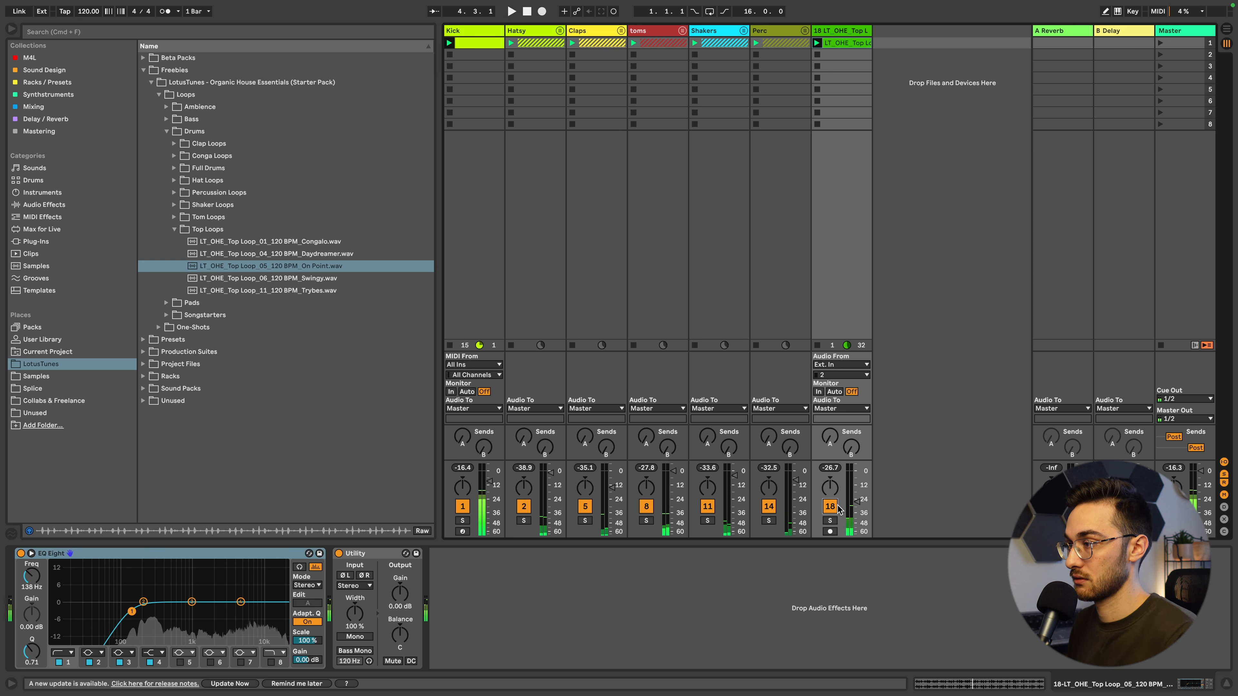
Duplicate the top loop track, swap its clip for LT_OHE_Top Loop_06_120 BPM_Swingy.wav, and play it at about -27 dB.
{"action": "left_click", "coordinate": [850, 31]}
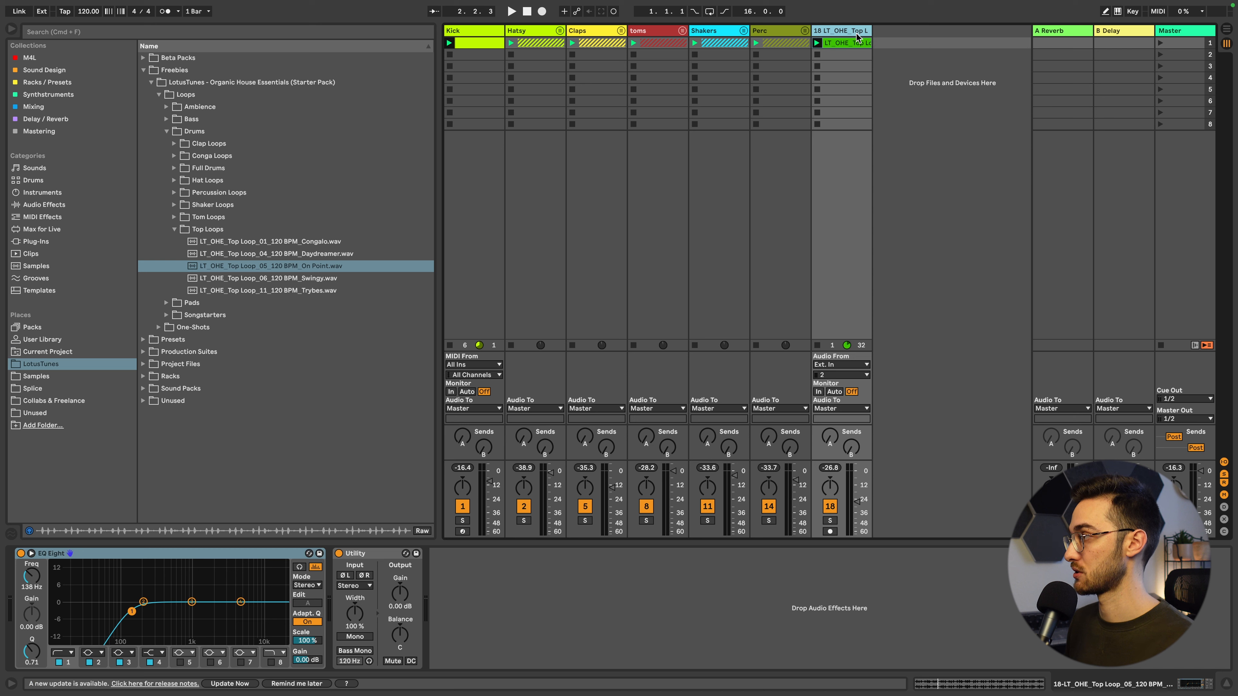
{"action": "key", "text": "super+d"}
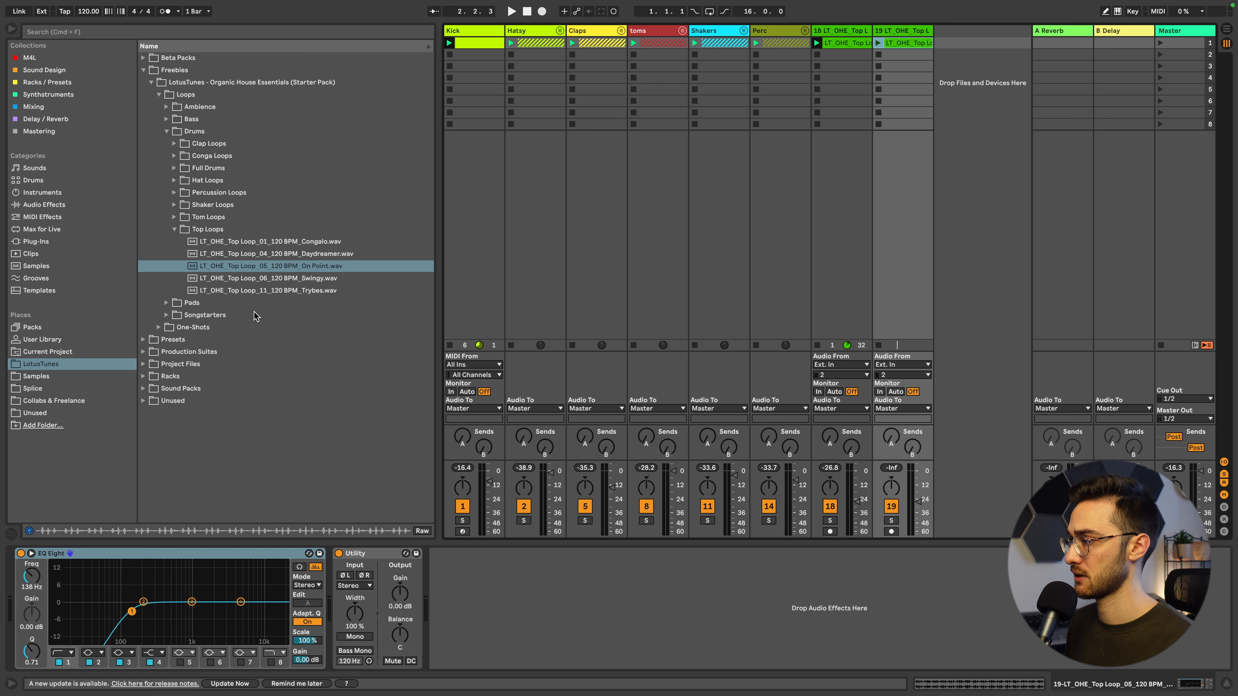
{"action": "key", "text": "Down"}
{"action": "left_click", "coordinate": [878, 44]}
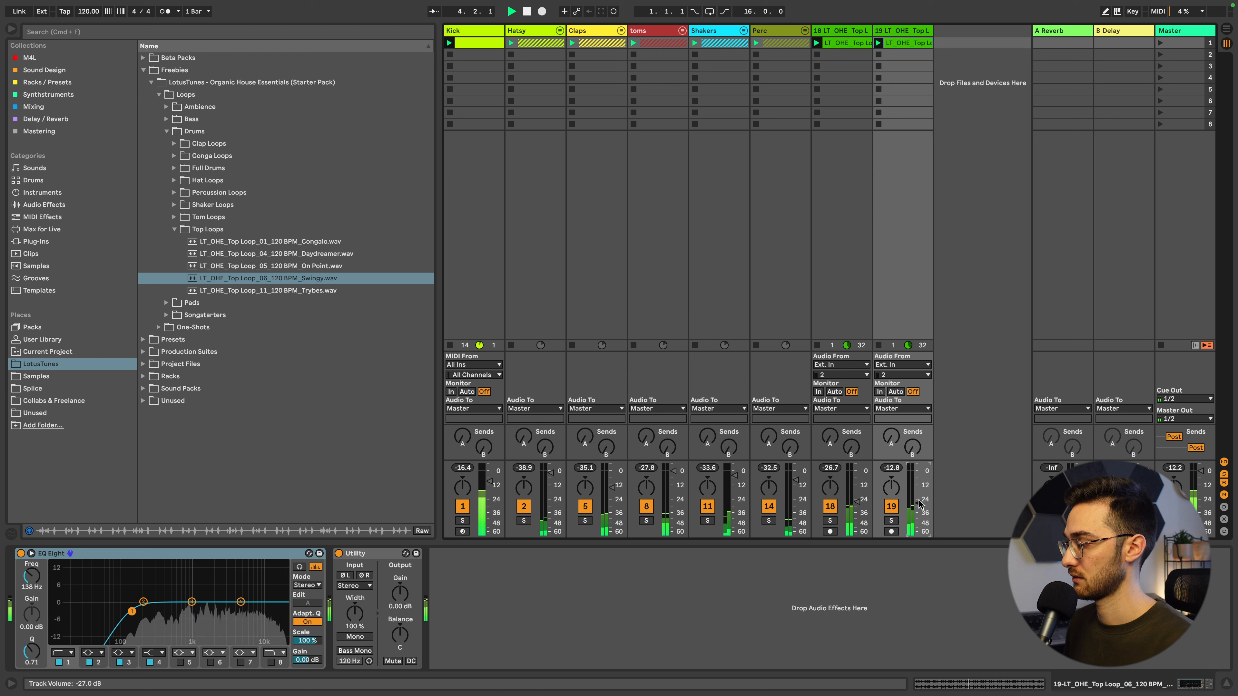
Group the two top loop tracks and name the group tops.
{"action": "left_click", "coordinate": [858, 62]}
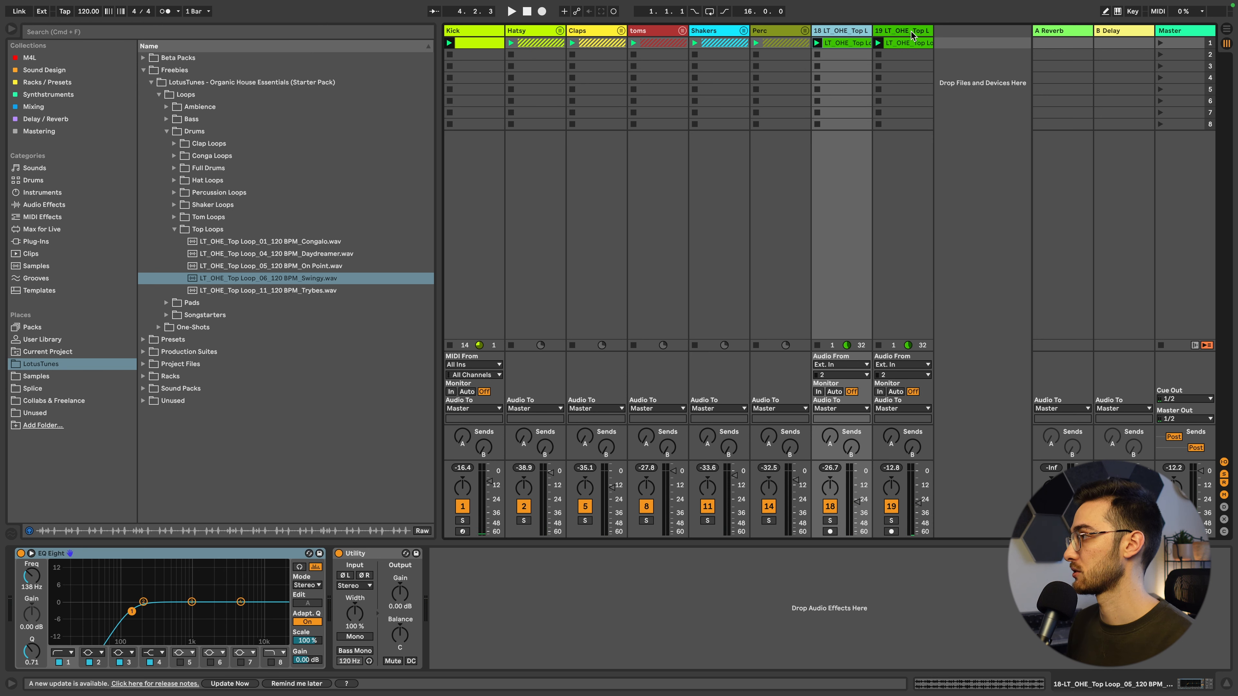
{"action": "left_click", "coordinate": [912, 33], "text": "shift"}
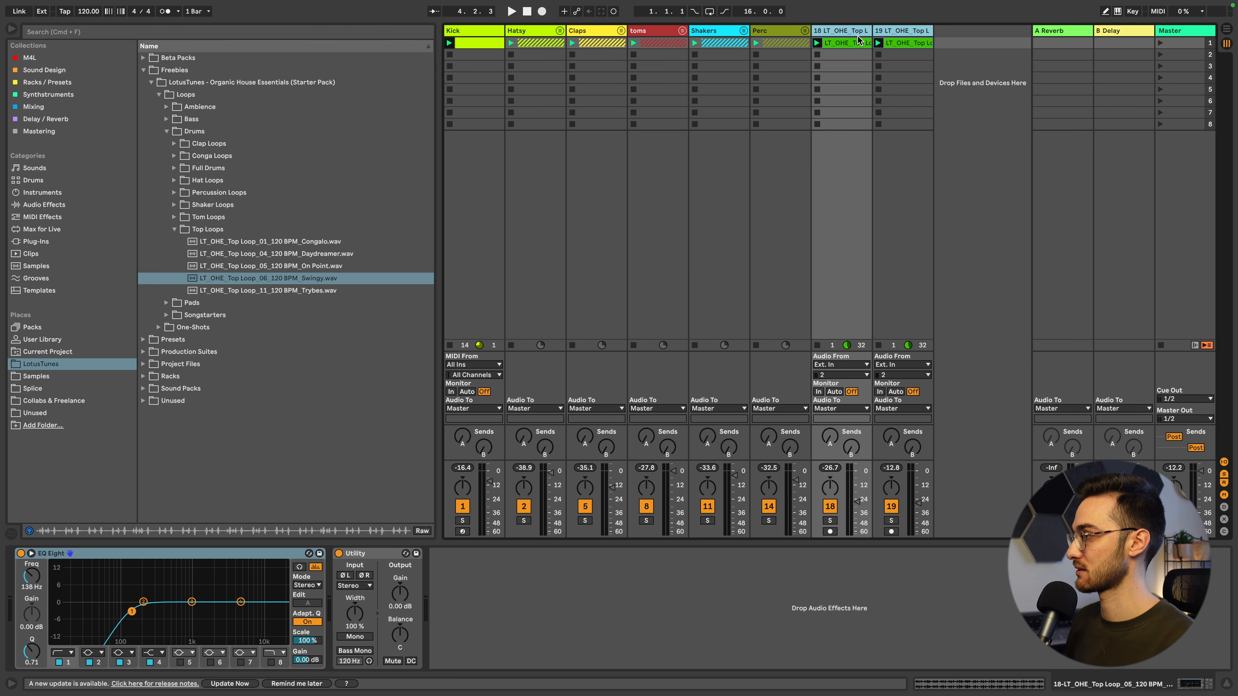
{"action": "key", "text": "super+g"}
{"action": "key", "text": "super+r"}
{"action": "type", "text": "to"}
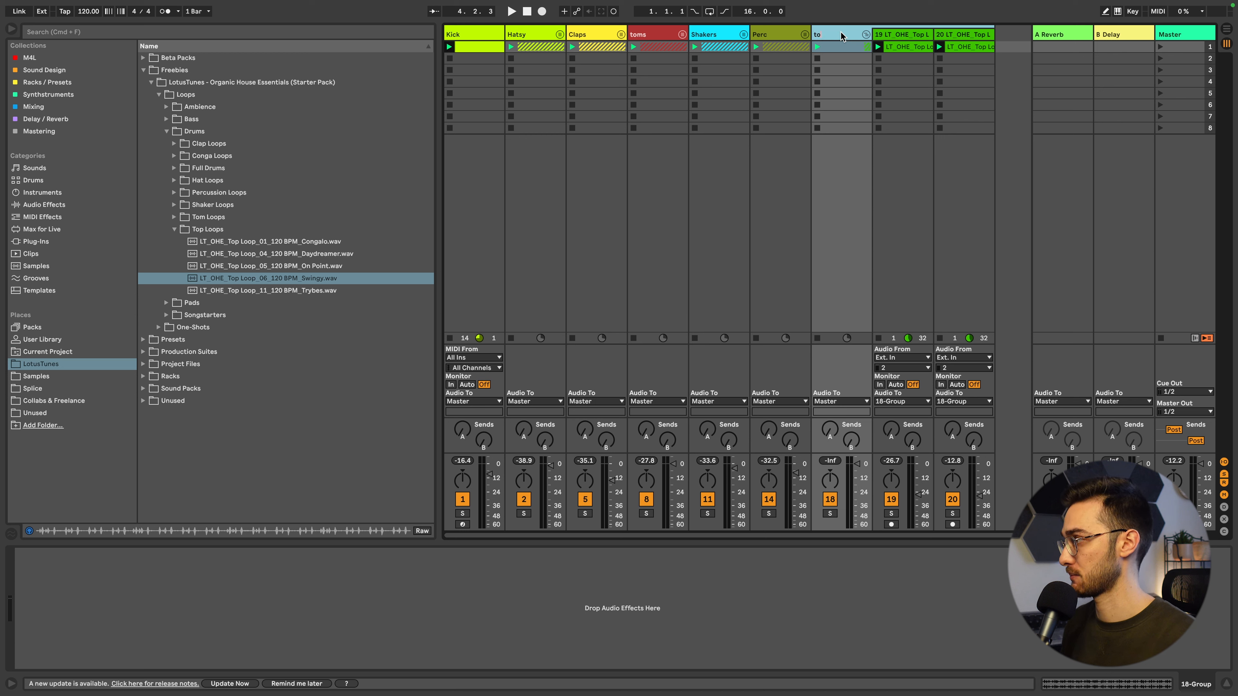
{"action": "type", "text": "ps"}
{"action": "key", "text": "Return"}
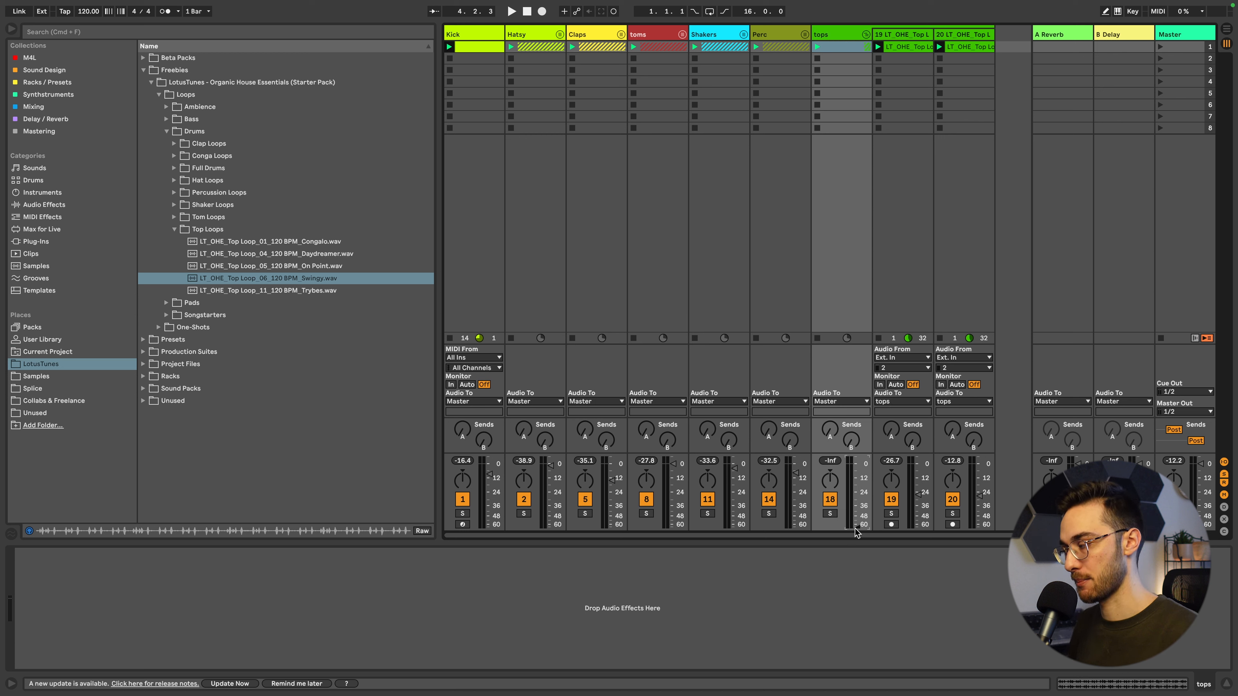
Fade the tops group in from silence against the playing groove, and collapse the group and the Top Loops folder.
{"action": "key", "text": "space"}
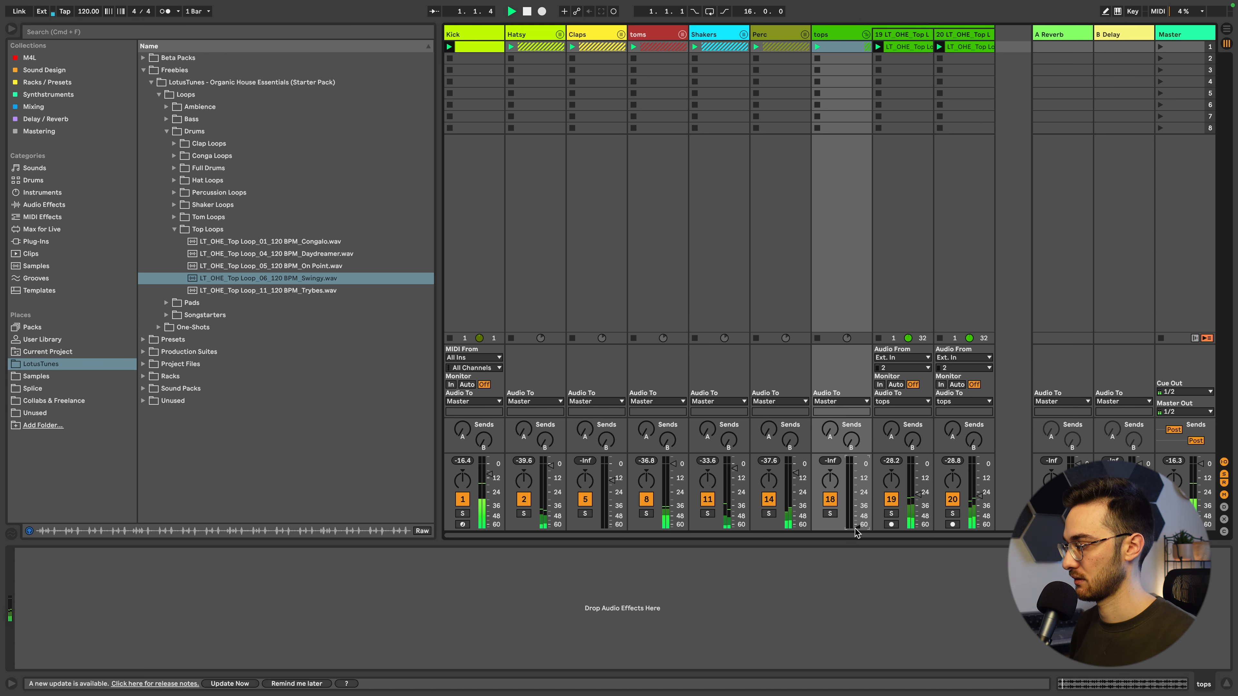
{"action": "left_click_drag", "start_coordinate": [855, 527], "coordinate": [855, 474]}
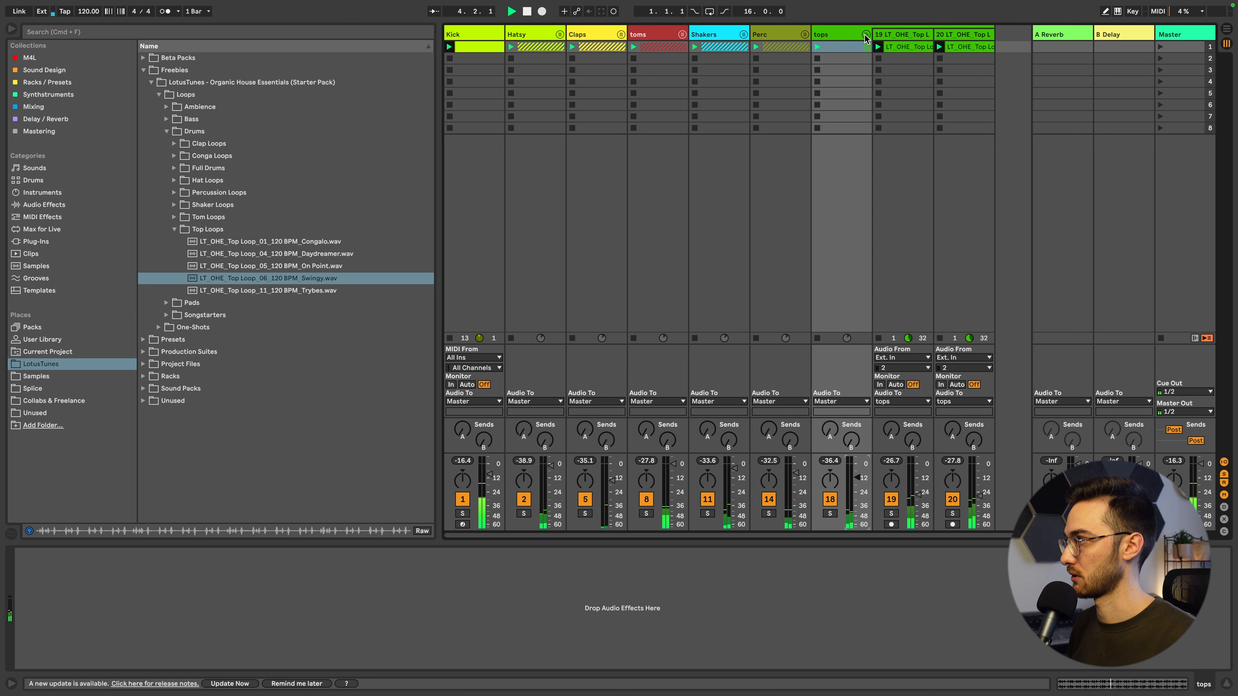
{"action": "left_click", "coordinate": [865, 35]}
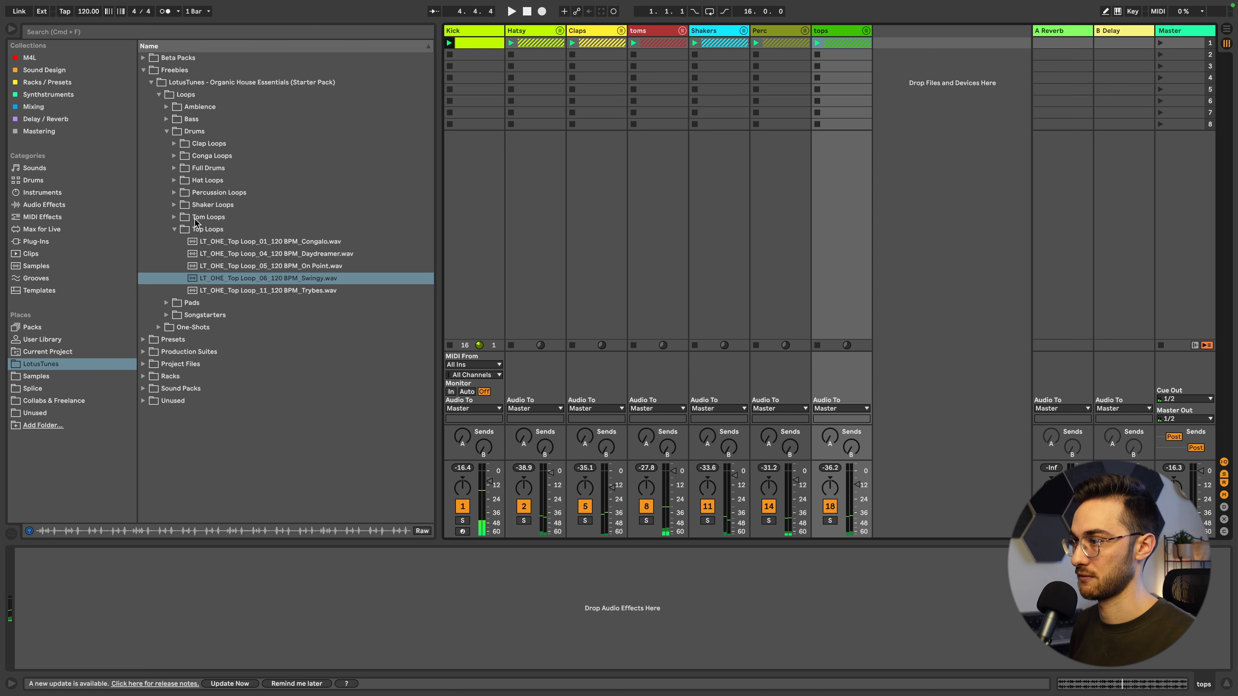
{"action": "left_click", "coordinate": [175, 229]}
{"action": "left_click", "coordinate": [682, 191]}
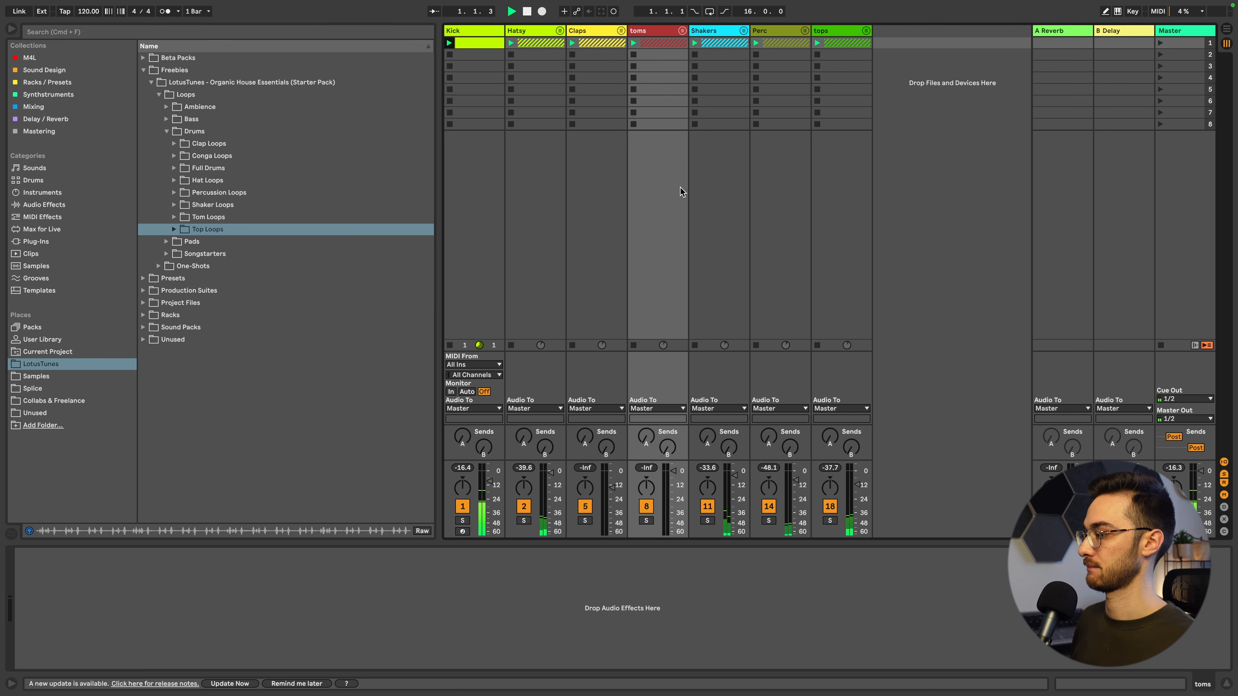
Load LT_OHE_Ambience_04_Winter Birds Near City.wav from the Ambience folder onto a new audio track and launch its clip.
{"action": "key", "text": "space"}
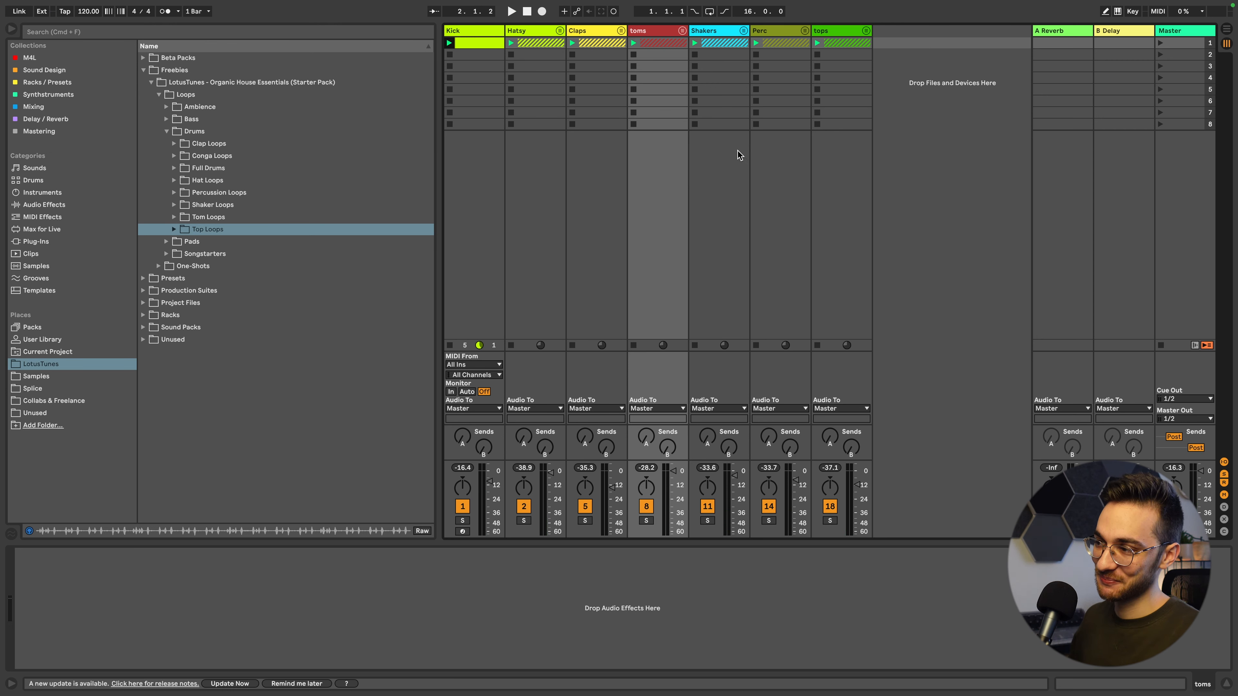
{"action": "left_click", "coordinate": [167, 107]}
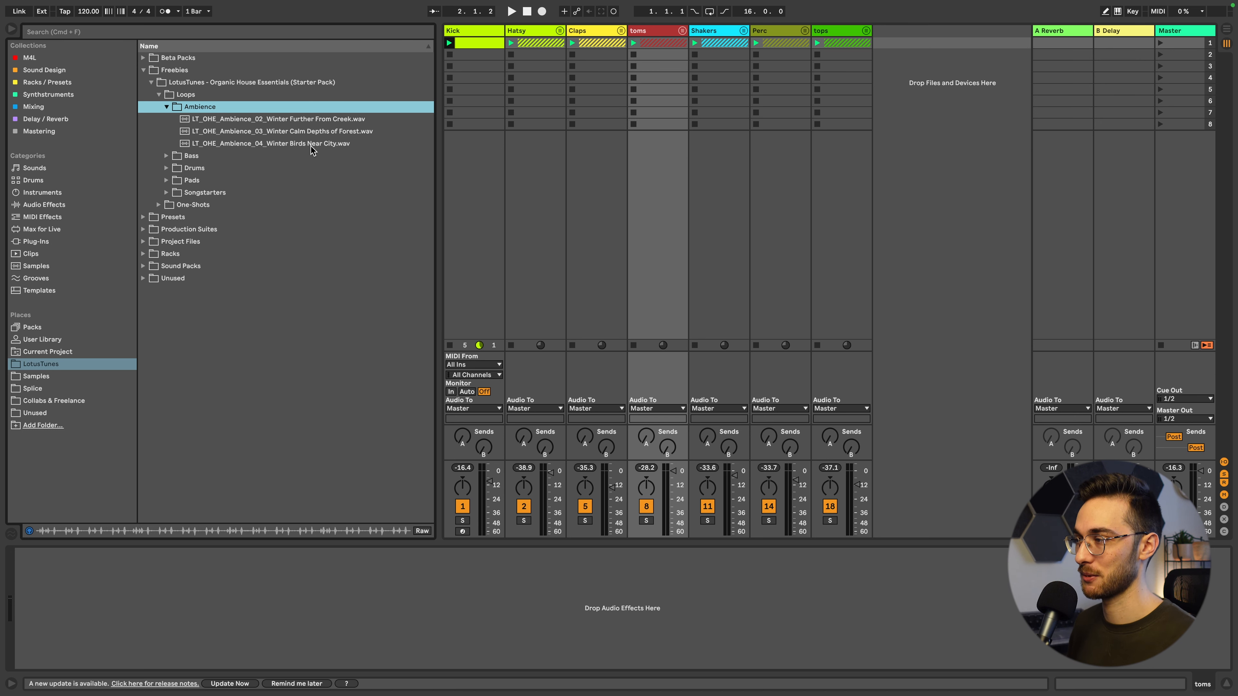
{"action": "left_click_drag", "start_coordinate": [314, 145], "coordinate": [891, 48]}
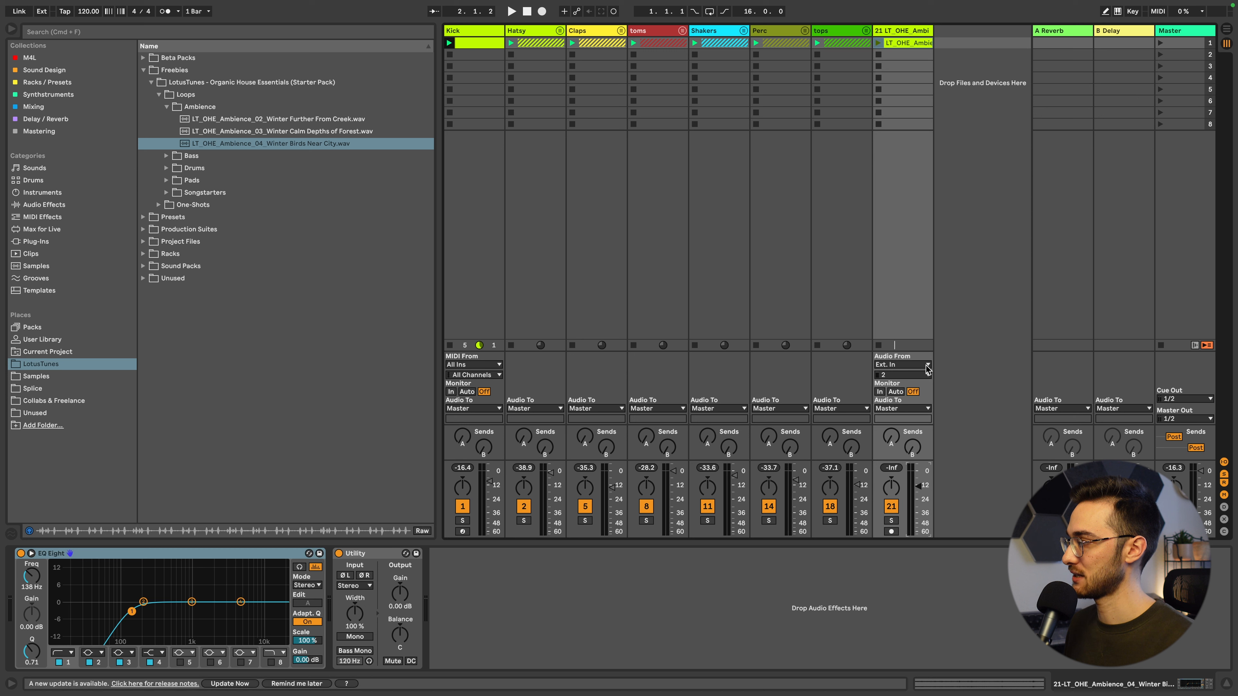
{"action": "left_click", "coordinate": [878, 44]}
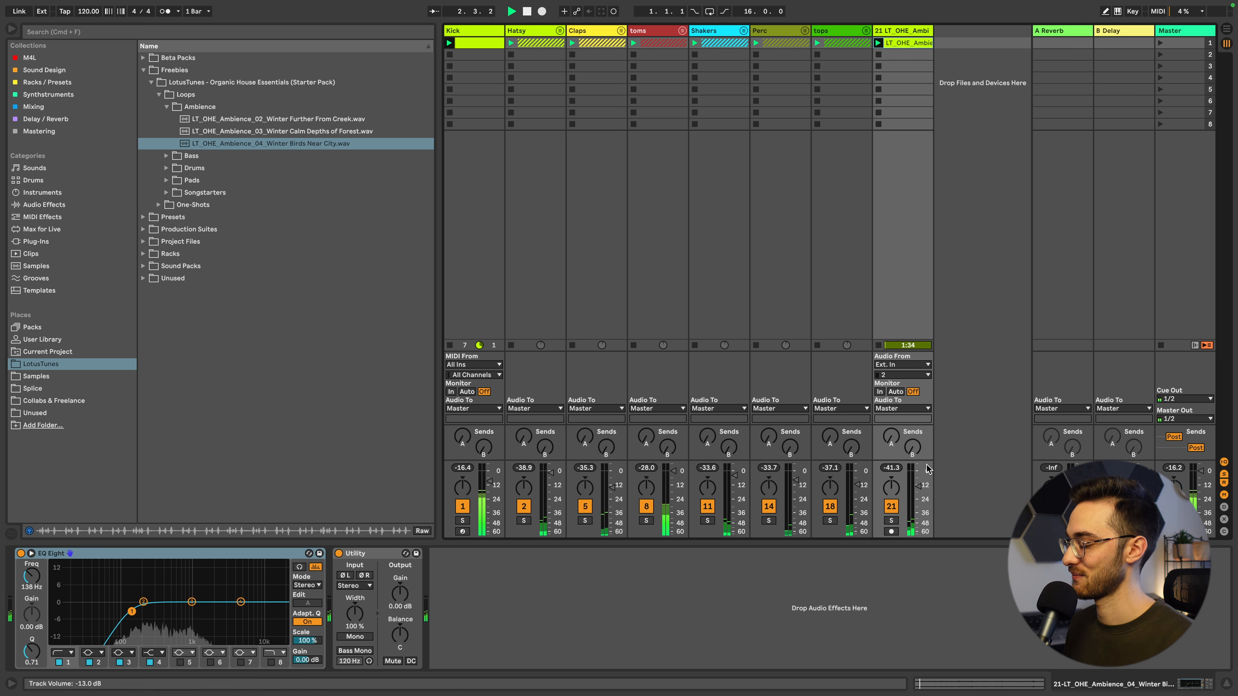
Turn on warping and looping for the ambience clip and set its warp mode to Complex Pro.
{"action": "double_click", "coordinate": [905, 44]}
{"action": "left_click", "coordinate": [41, 354]}
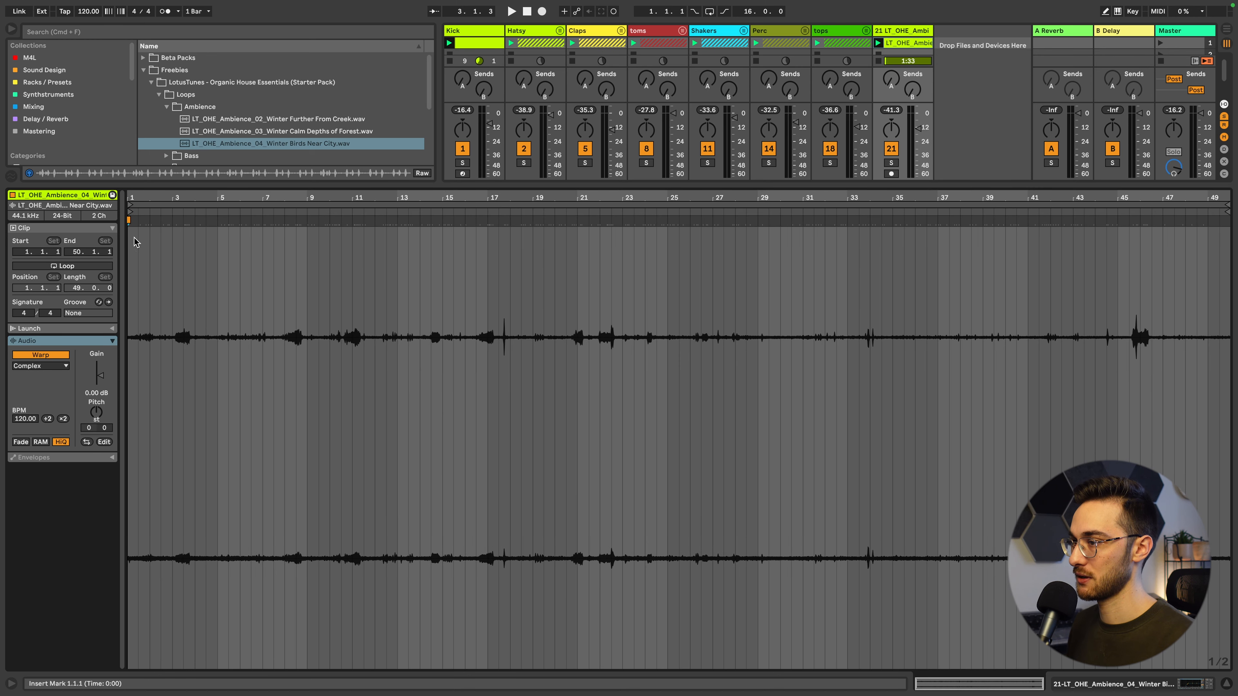
{"action": "left_click", "coordinate": [86, 266]}
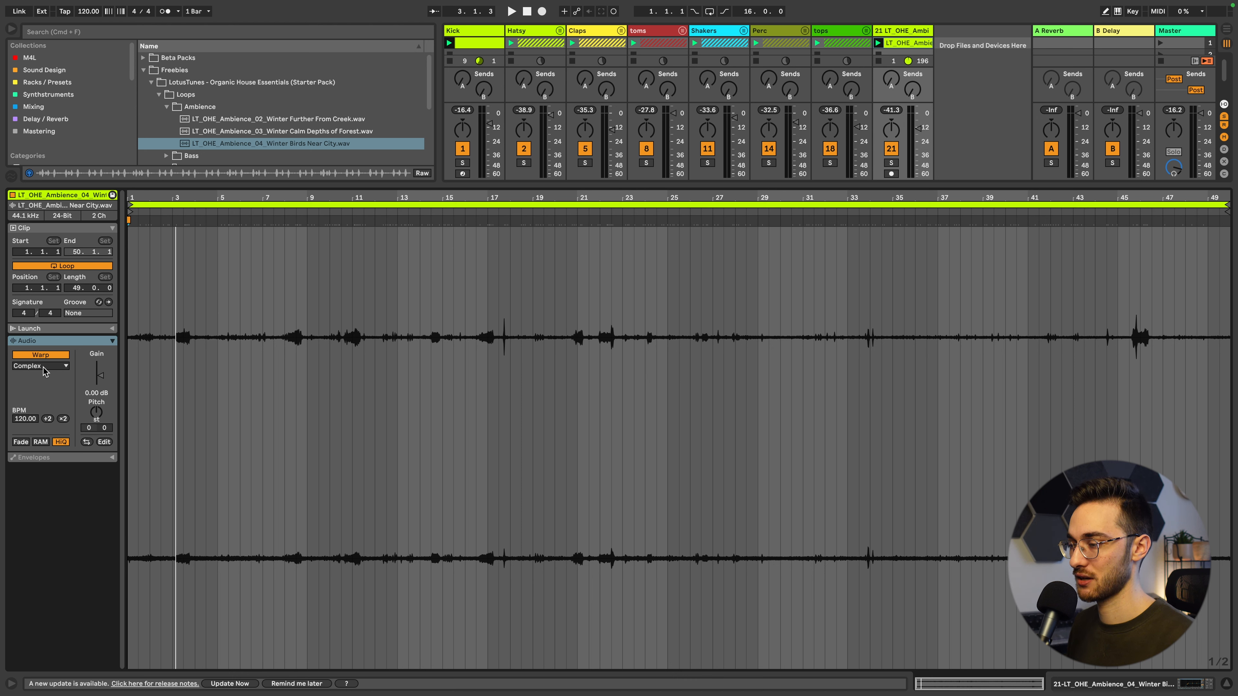
{"action": "left_click", "coordinate": [44, 370]}
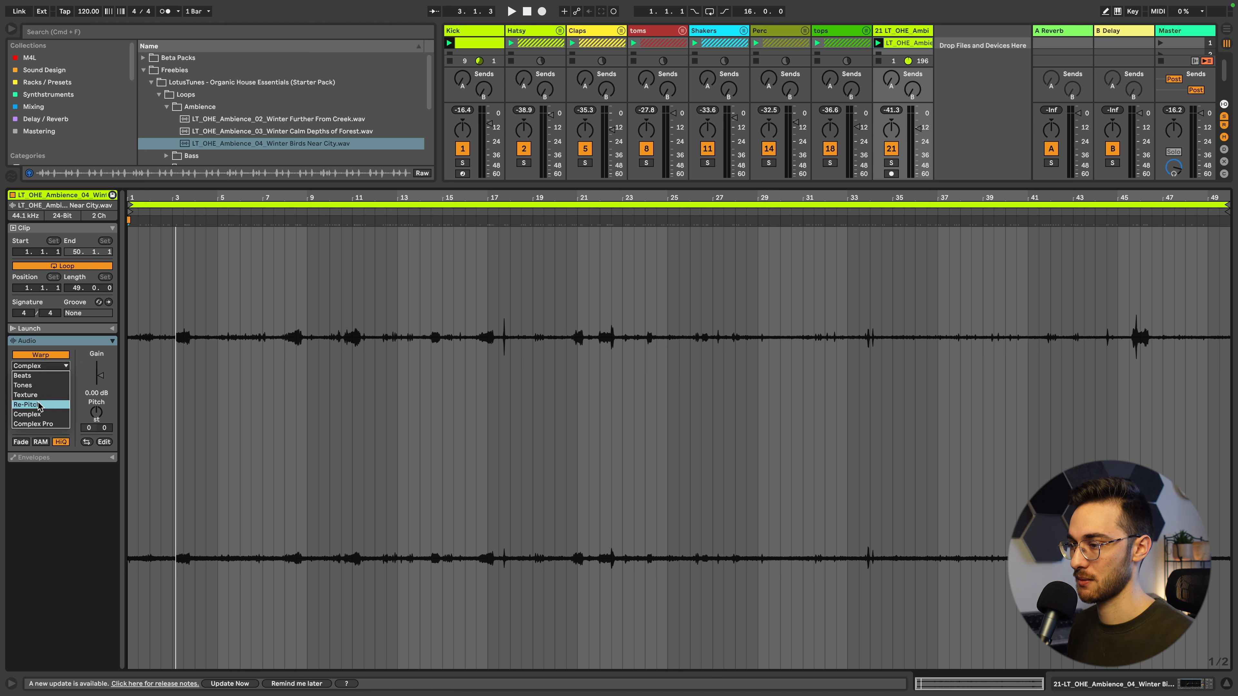
{"action": "left_click", "coordinate": [43, 423]}
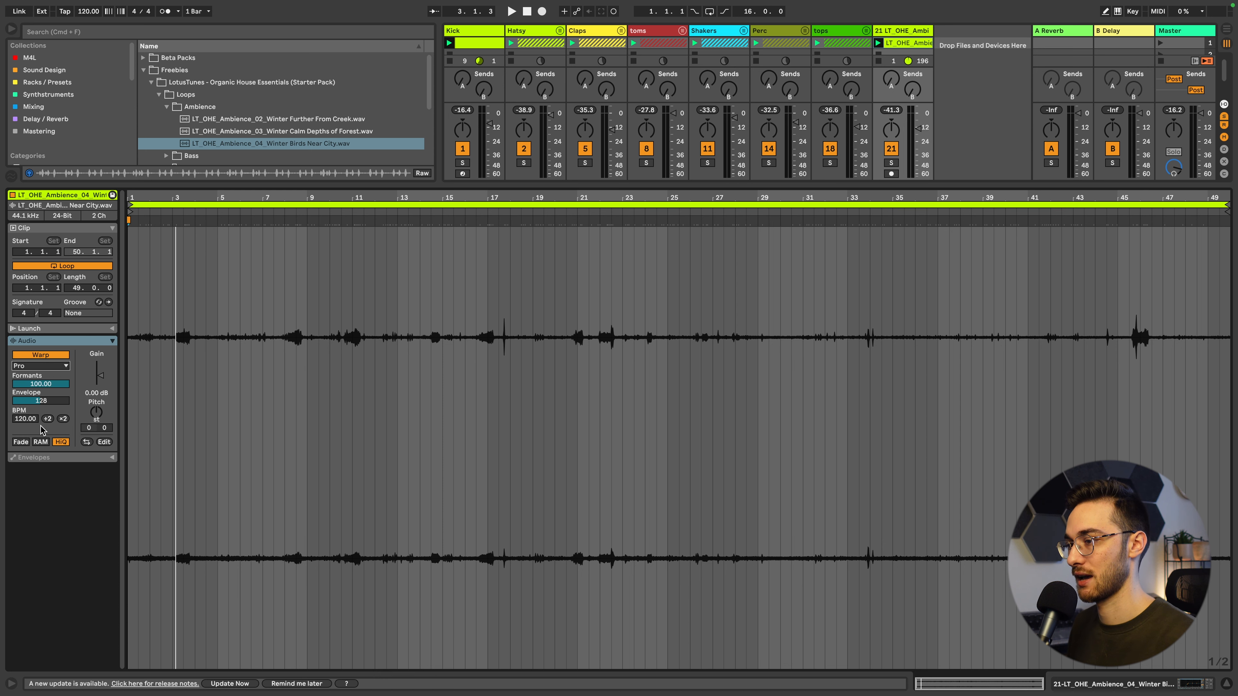
Return to the full mixer view and lower the ambience track's volume against the playing groove.
{"action": "left_click", "coordinate": [881, 176]}
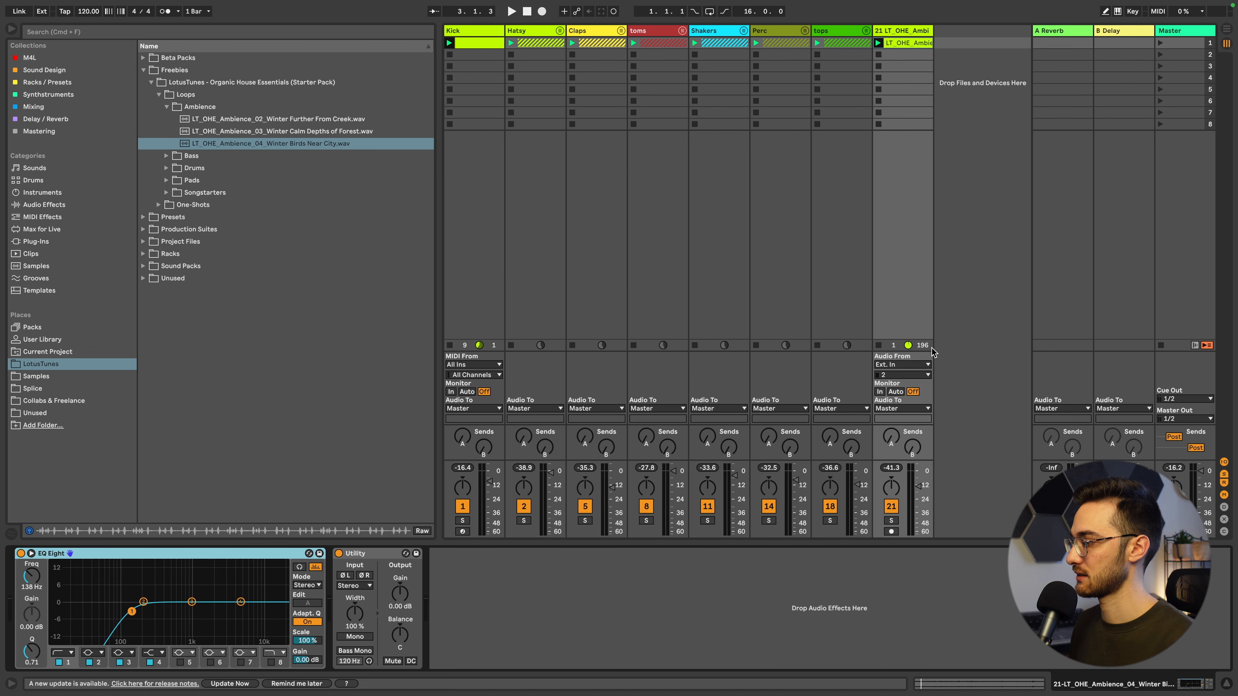
{"action": "key", "text": "space"}
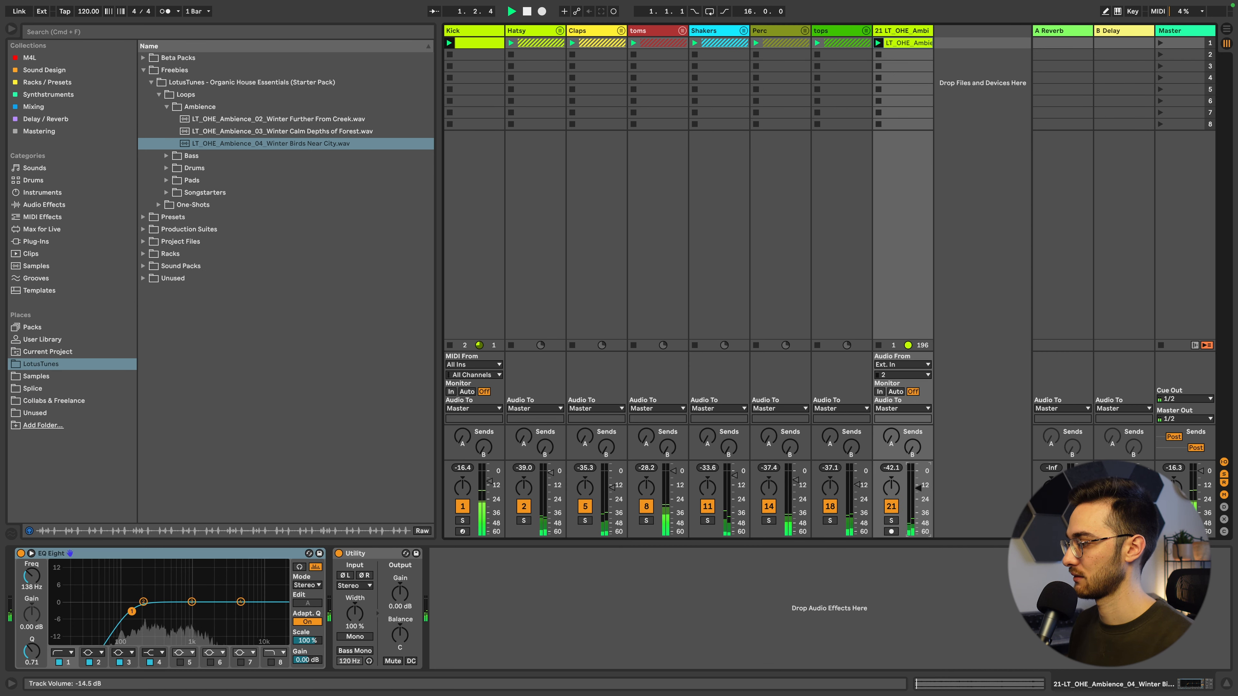
{"action": "left_click_drag", "start_coordinate": [918, 496], "coordinate": [918, 499]}
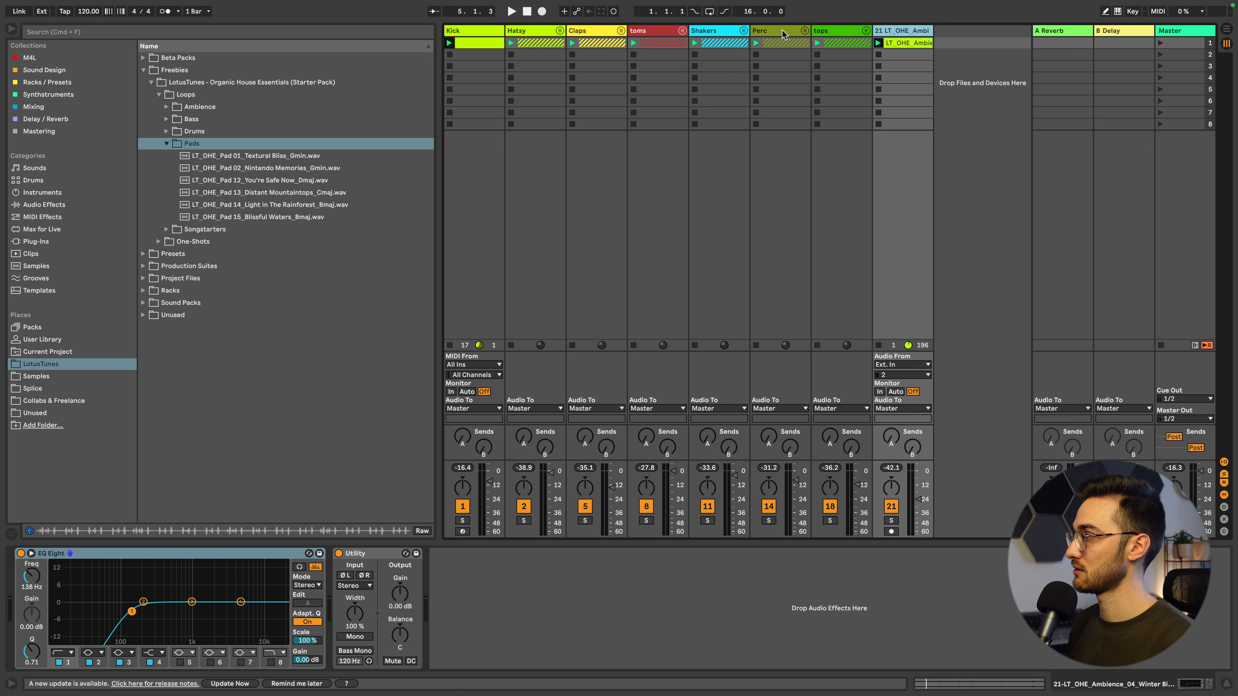
Reorder the tracks so Perc, tops and the ambience track follow Claps, with Shakers and toms at the end.
{"action": "left_click", "coordinate": [782, 33], "text": "shift"}
{"action": "left_click_drag", "start_coordinate": [779, 34], "coordinate": [632, 35]}
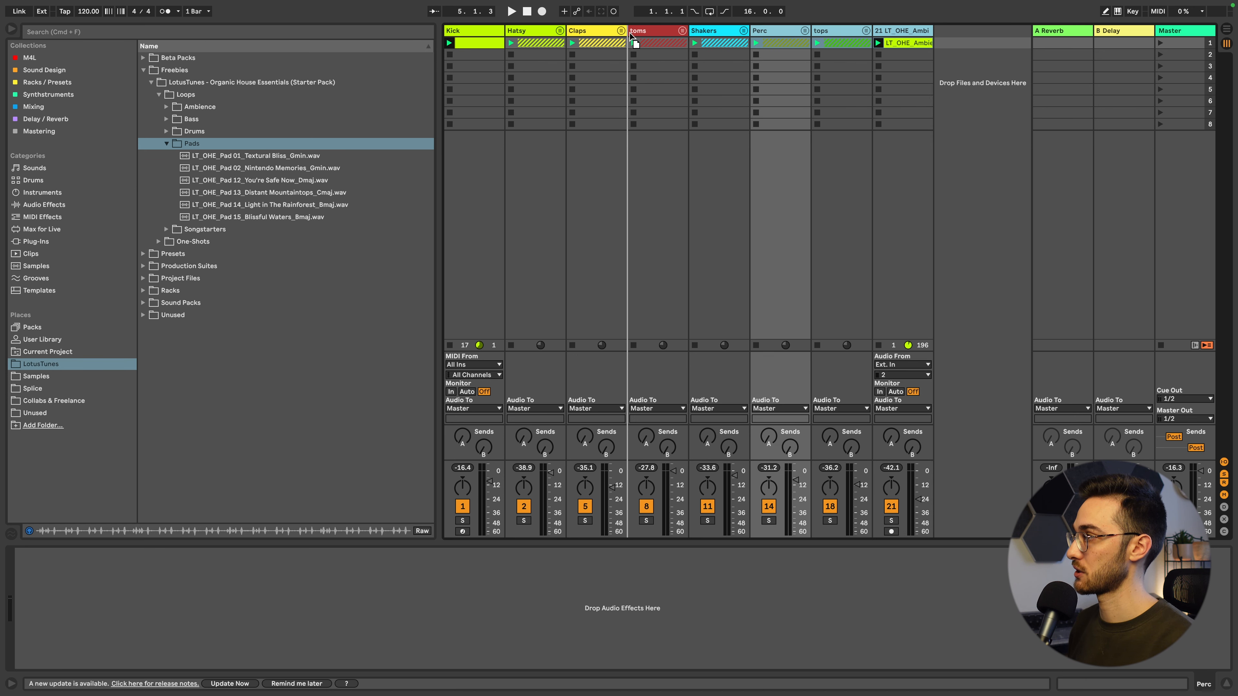
{"action": "left_click_drag", "start_coordinate": [629, 33], "coordinate": [629, 32]}
{"action": "left_click_drag", "start_coordinate": [894, 32], "coordinate": [809, 32]}
Group the tracks from Hatsy through Shakers, leaving out Kick and toms, and name the group tops.
{"action": "left_click", "coordinate": [547, 35]}
{"action": "left_click", "coordinate": [838, 34]}
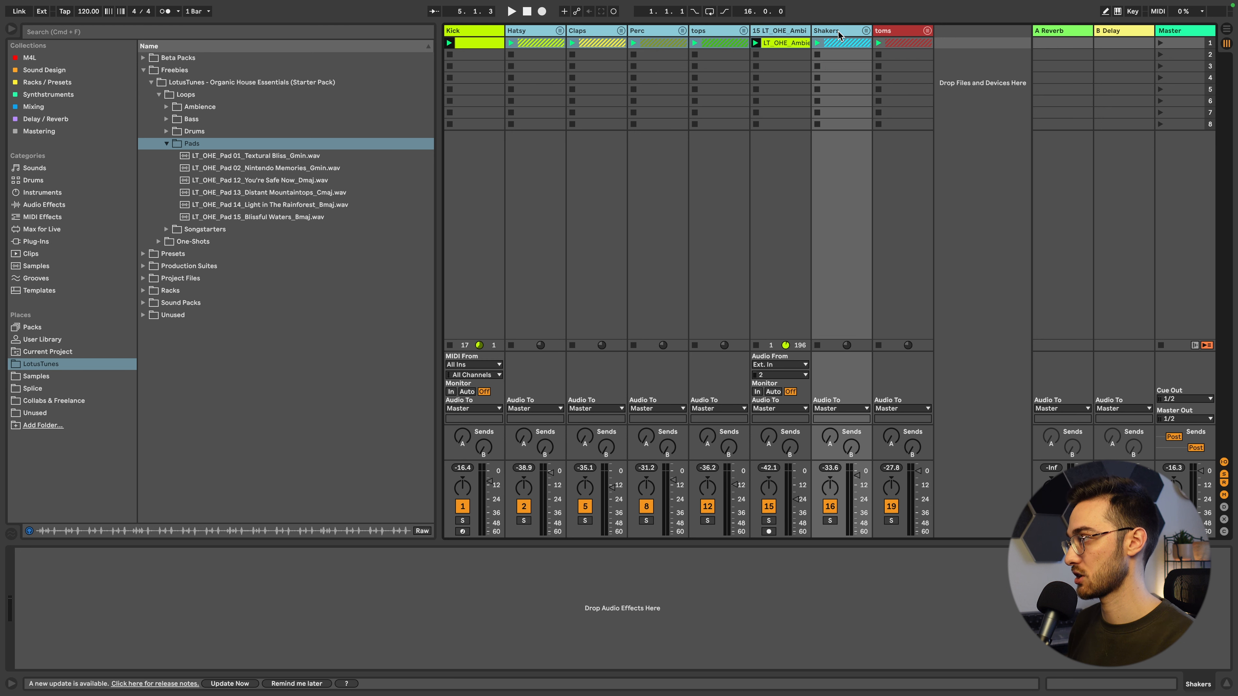
{"action": "key", "text": "super+g"}
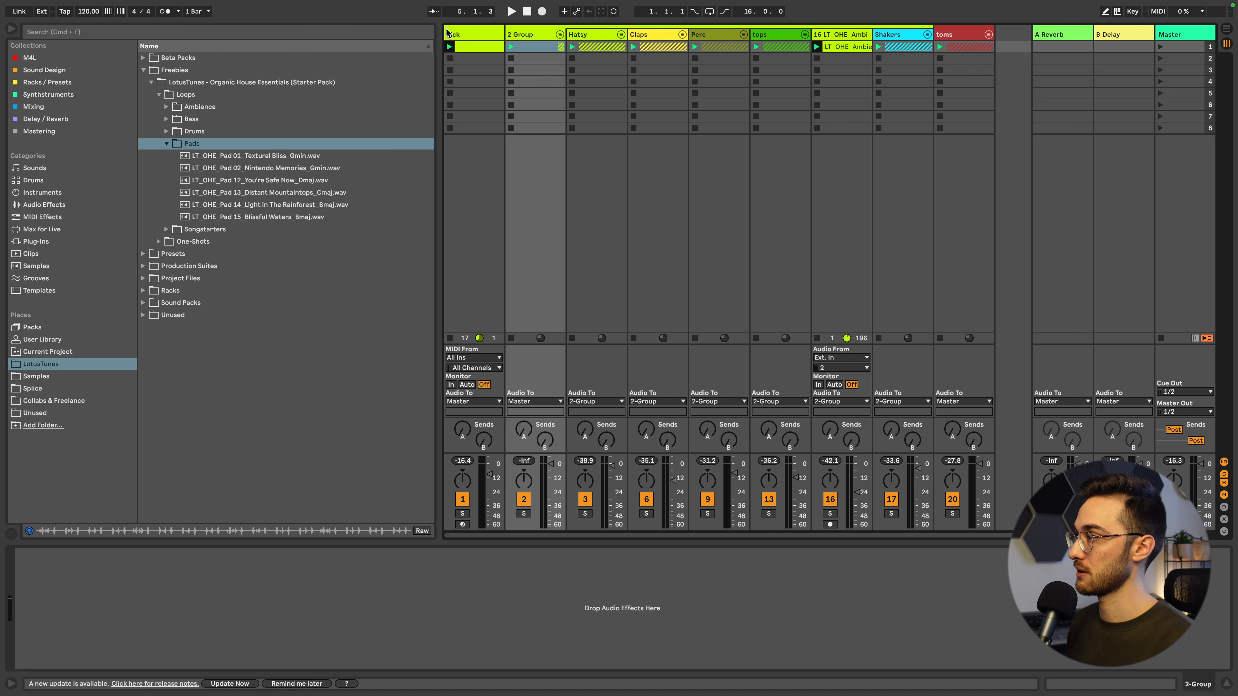
{"action": "left_click", "coordinate": [464, 34]}
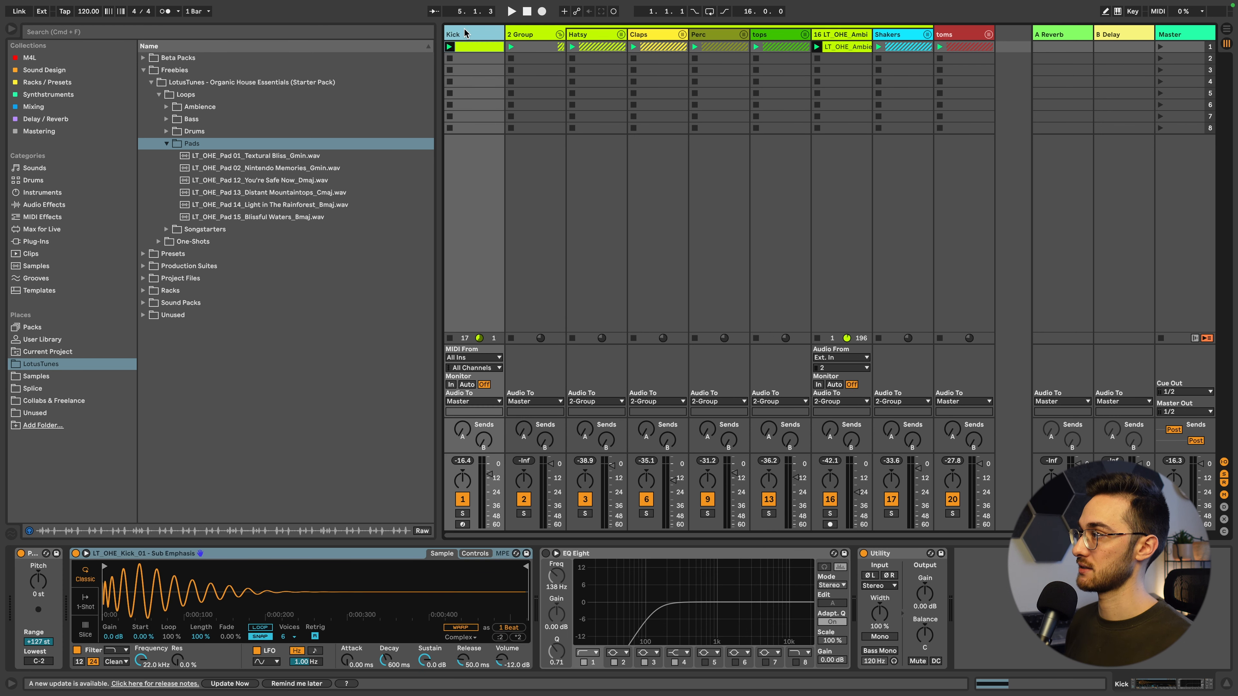
{"action": "left_click", "coordinate": [532, 34]}
{"action": "key", "text": "super+r"}
{"action": "type", "text": "tops"}
{"action": "key", "text": "Return"}
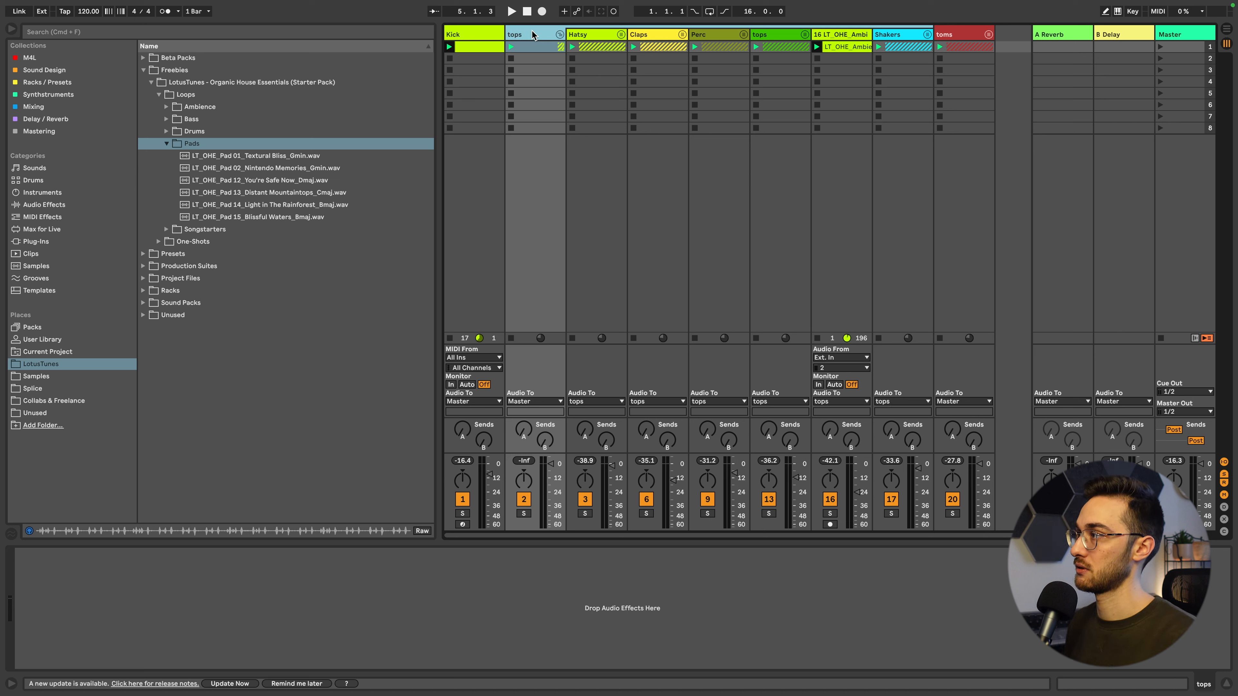
Solo the new outer tops group and listen to it on its own.
{"action": "key", "text": "space"}
{"action": "left_click", "coordinate": [524, 514]}
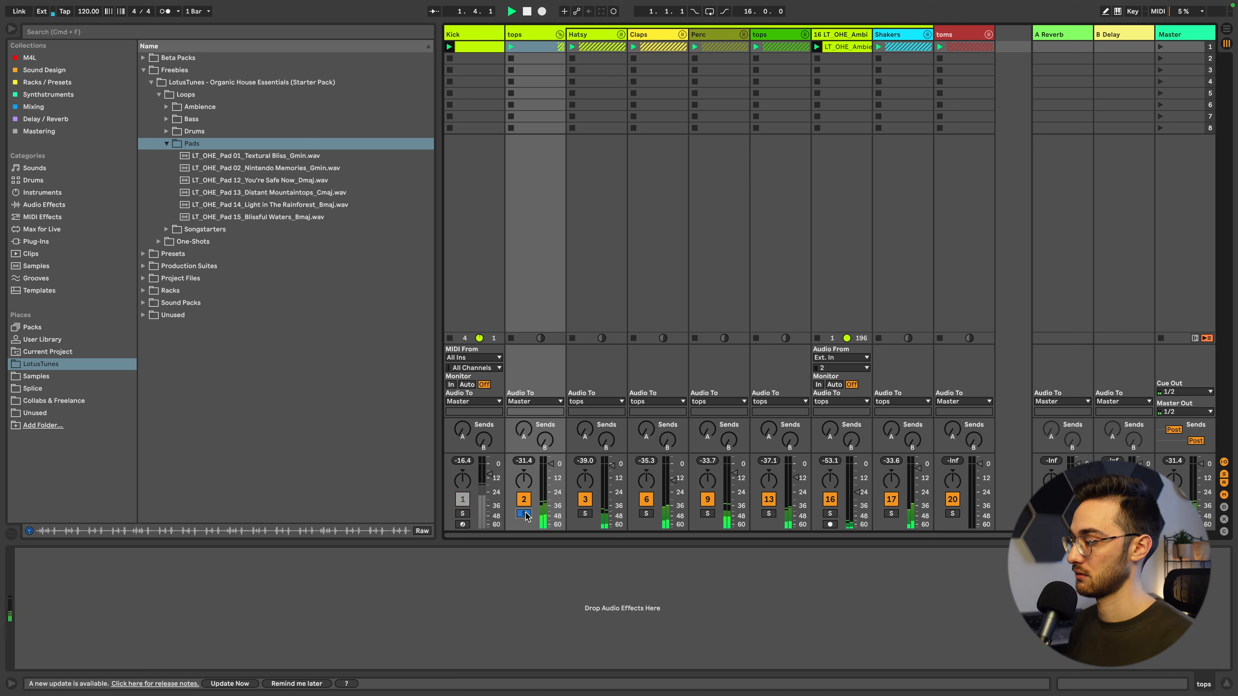
{"action": "key", "text": "space"}
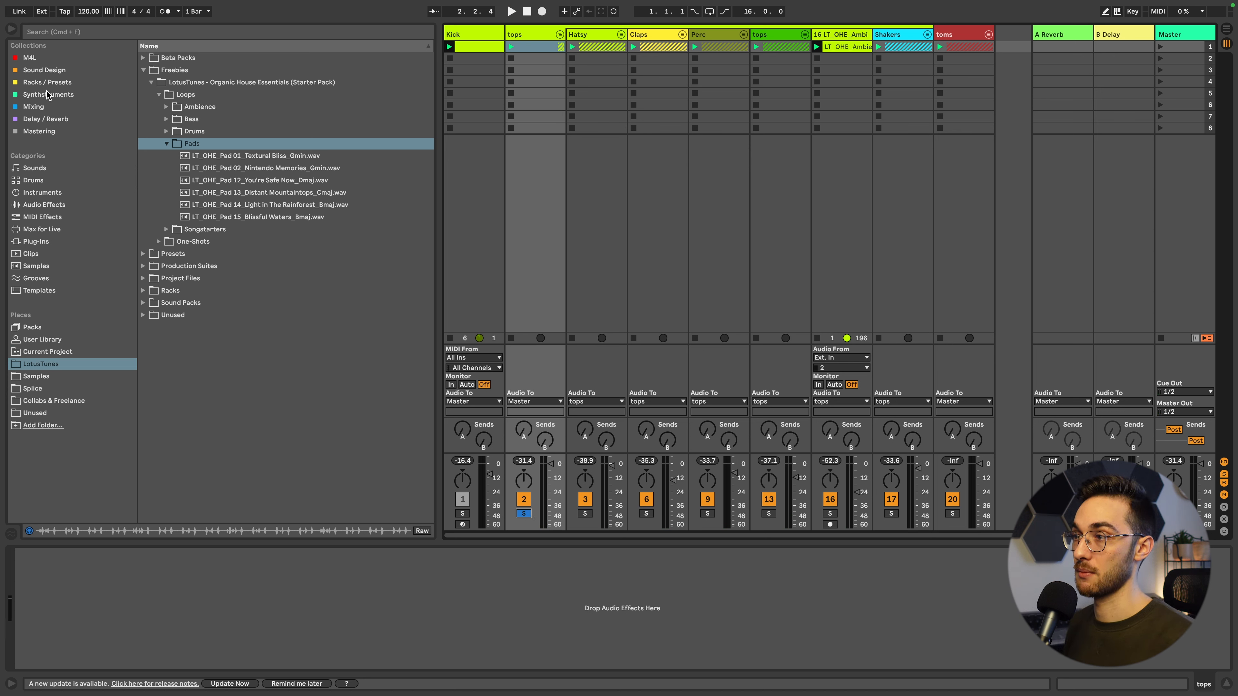
Search the audio effects for buss and add Drum Buss to the outer tops group.
{"action": "left_click", "coordinate": [46, 205]}
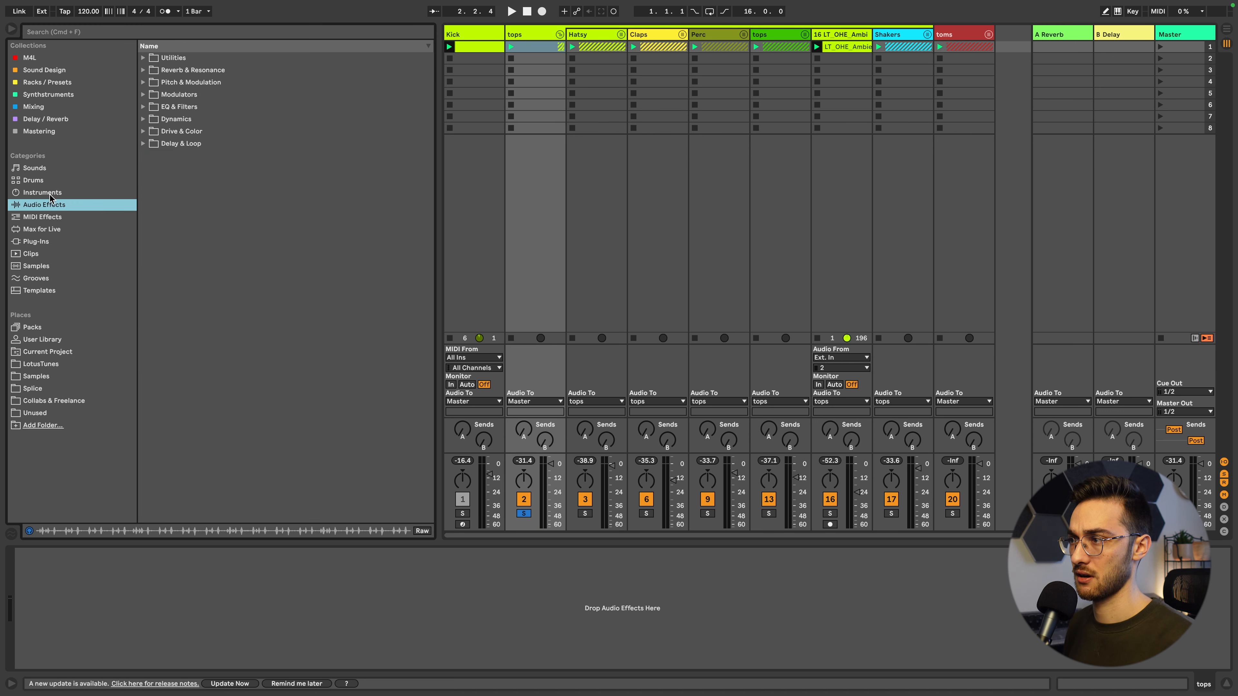
{"action": "left_click", "coordinate": [126, 35]}
{"action": "type", "text": "bus"}
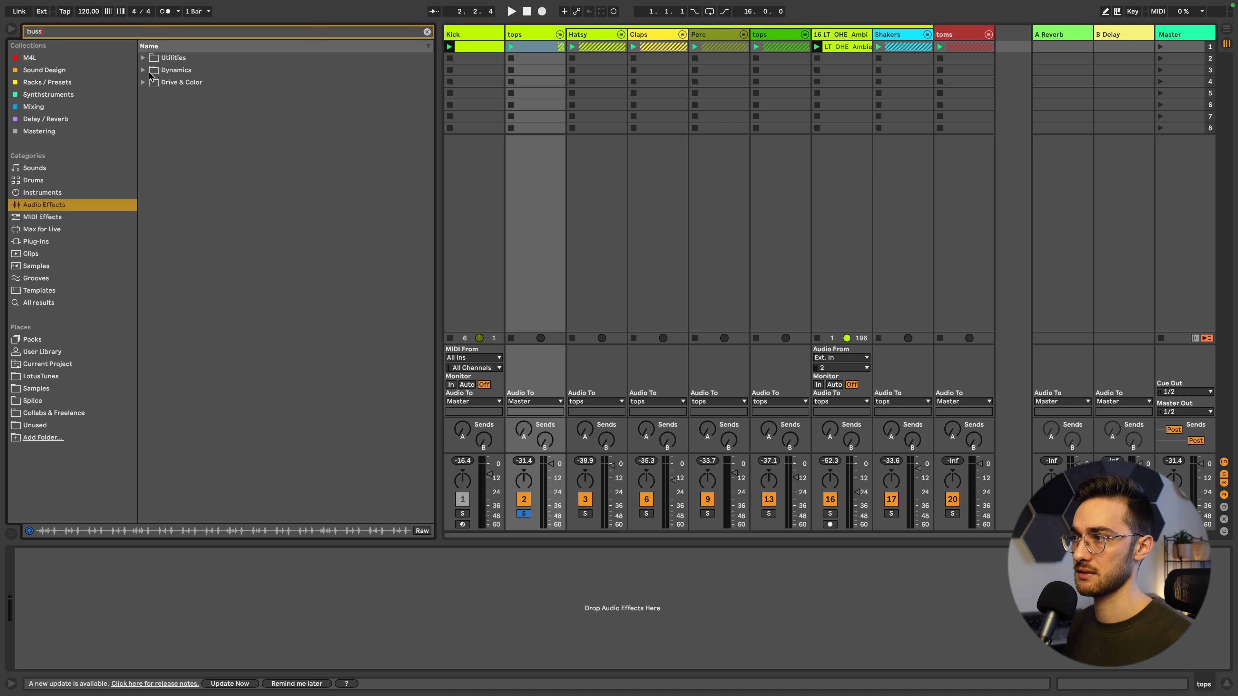
{"action": "type", "text": "s"}
{"action": "double_click", "coordinate": [178, 96]}
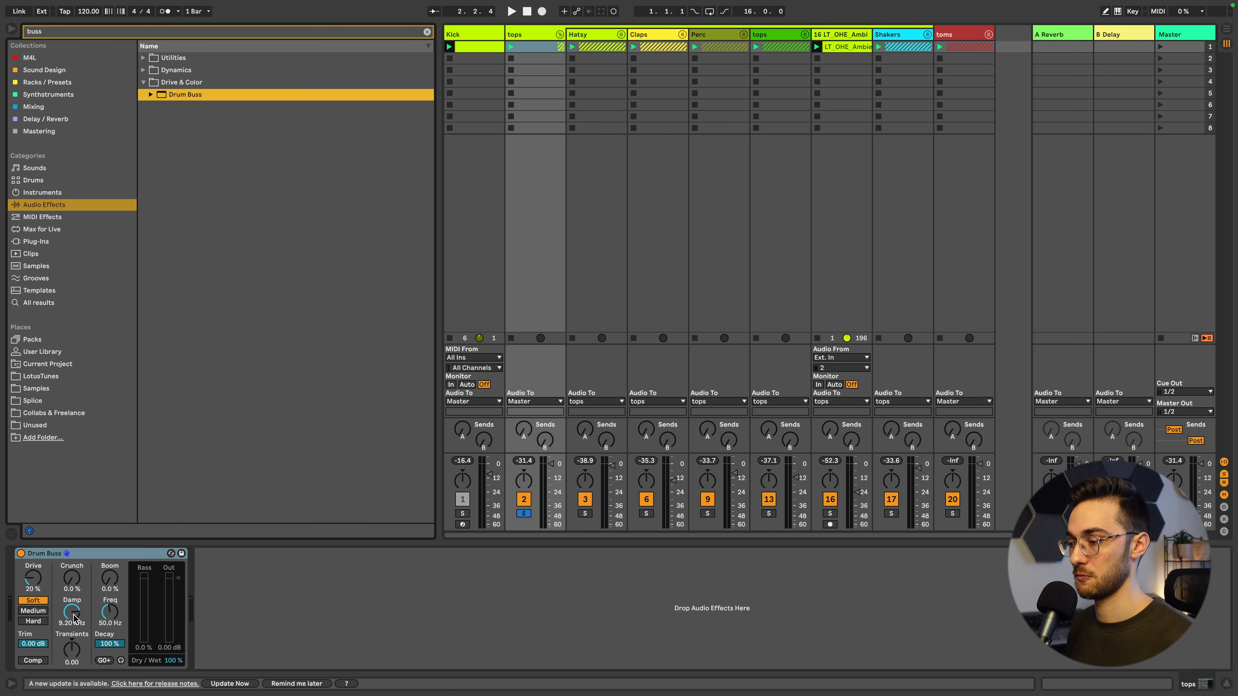
Set Drum Buss's damping to 20.0 kHz, enable its compressor, and lower its output to -14.4 dB while auditioning the group.
{"action": "left_click_drag", "start_coordinate": [74, 618], "coordinate": [74, 608]}
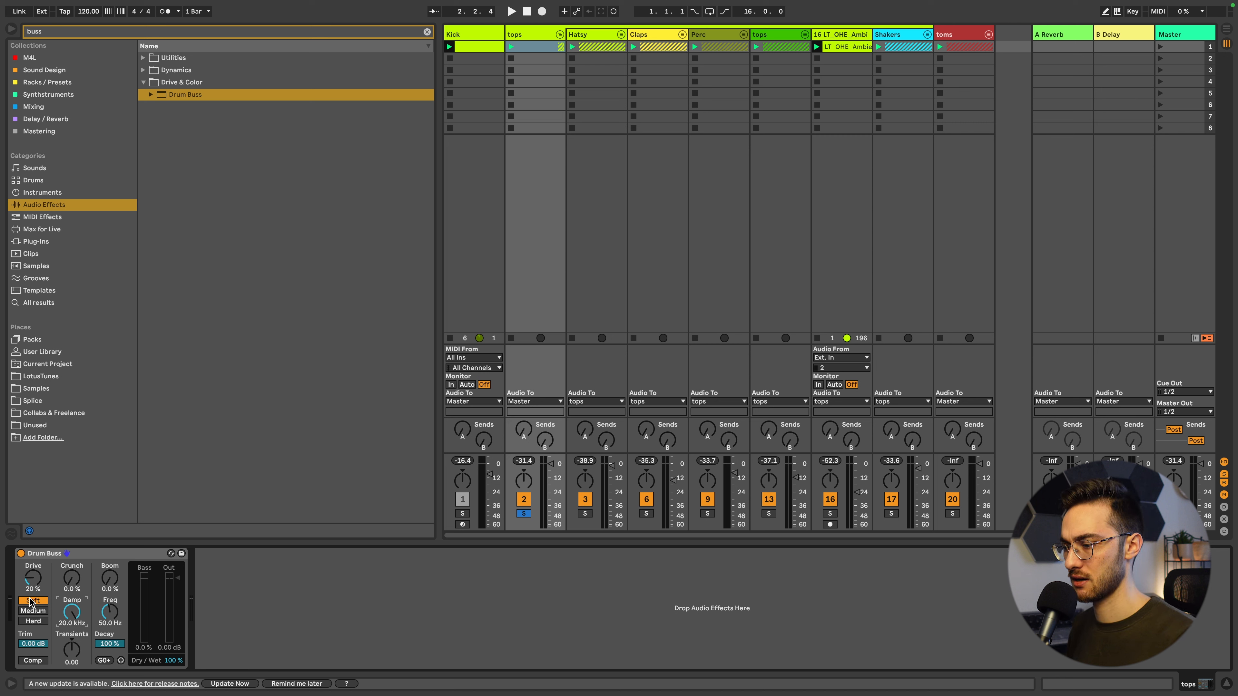
{"action": "left_click", "coordinate": [33, 661]}
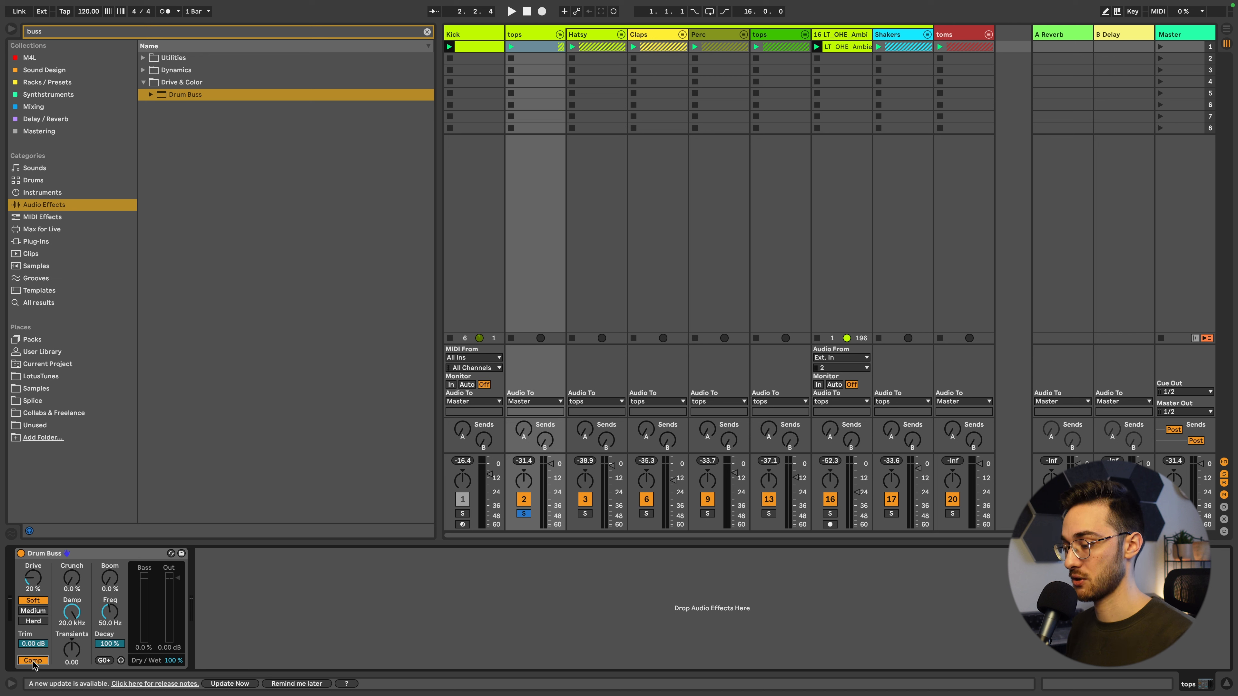
{"action": "left_click_drag", "start_coordinate": [176, 593], "coordinate": [176, 597]}
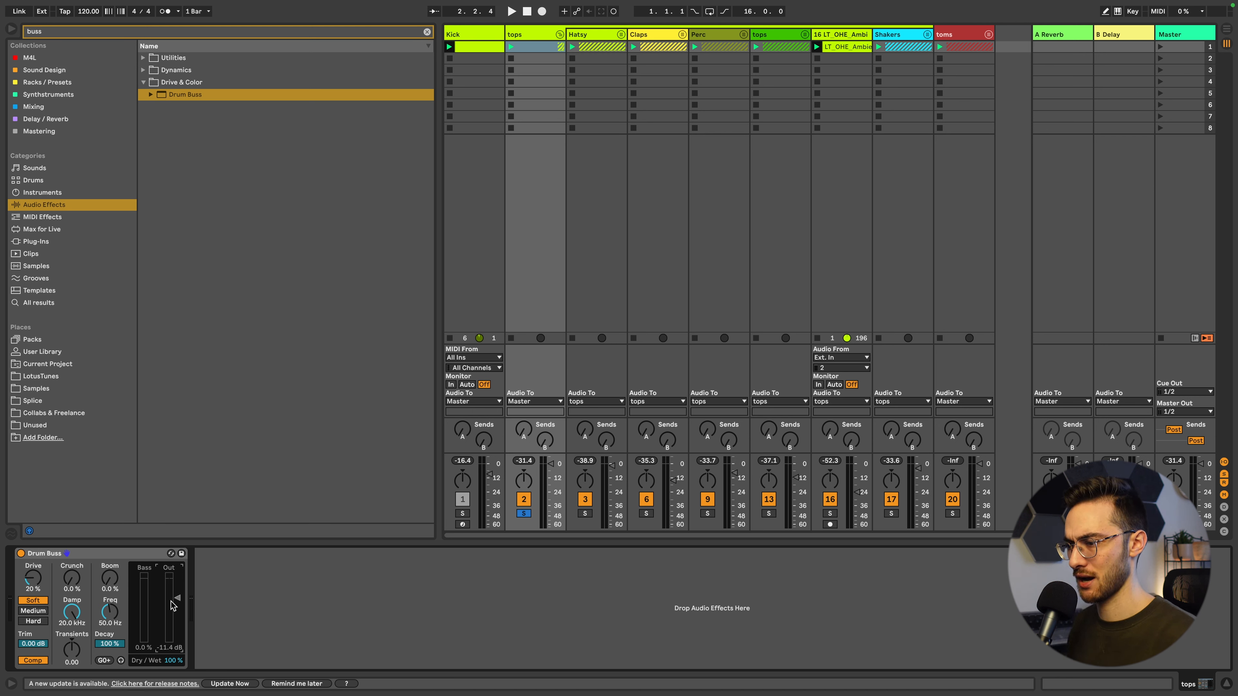
{"action": "key", "text": "space"}
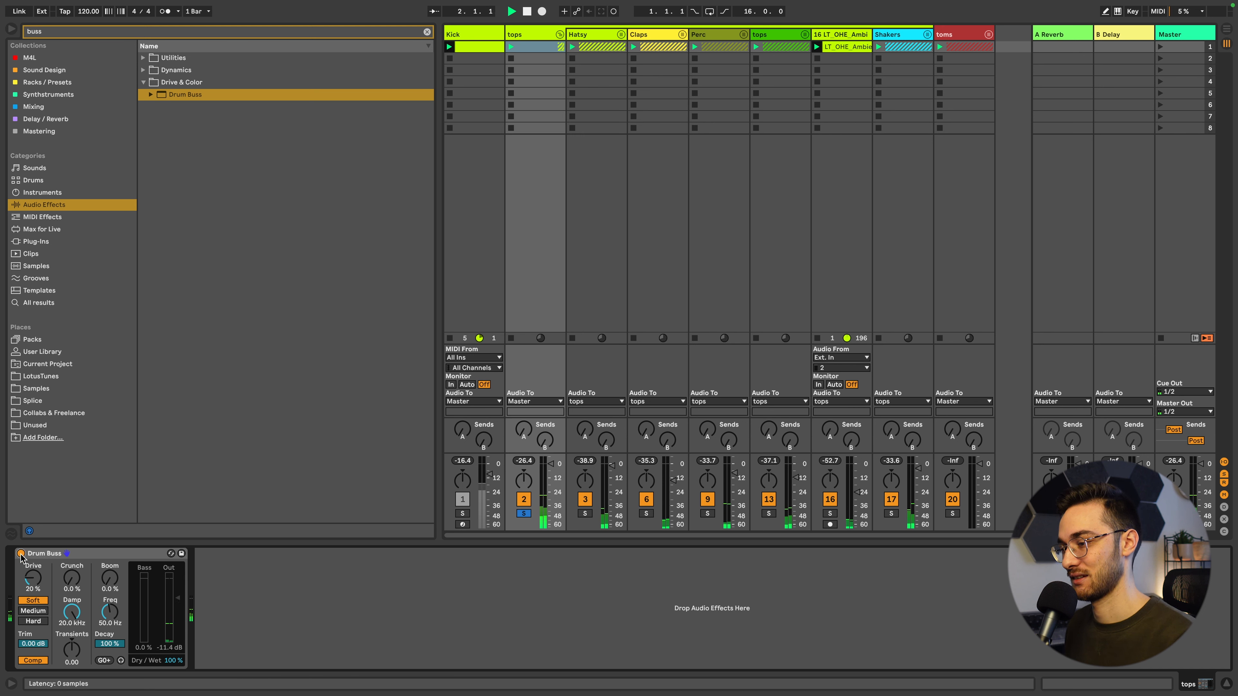
{"action": "left_click_drag", "start_coordinate": [180, 600], "coordinate": [181, 605]}
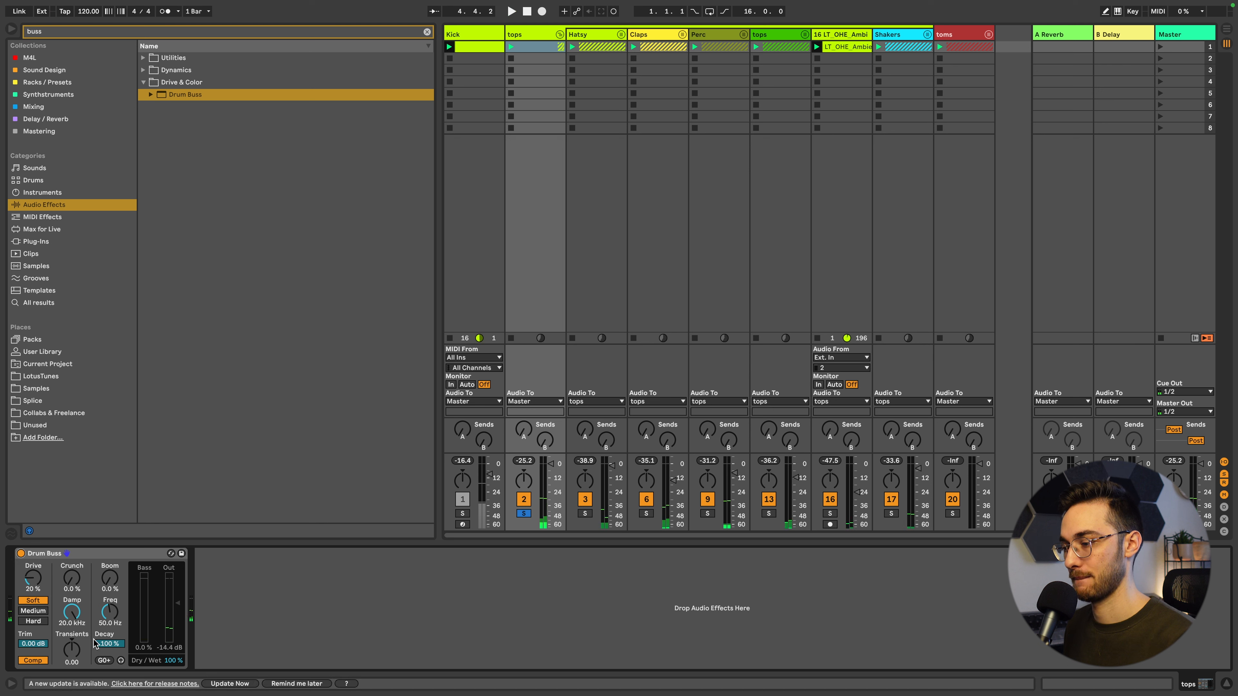
Try Drum Buss's transients at -1.00 and 1.00 on the soloed tops group.
{"action": "left_click_drag", "start_coordinate": [76, 654], "coordinate": [77, 658]}
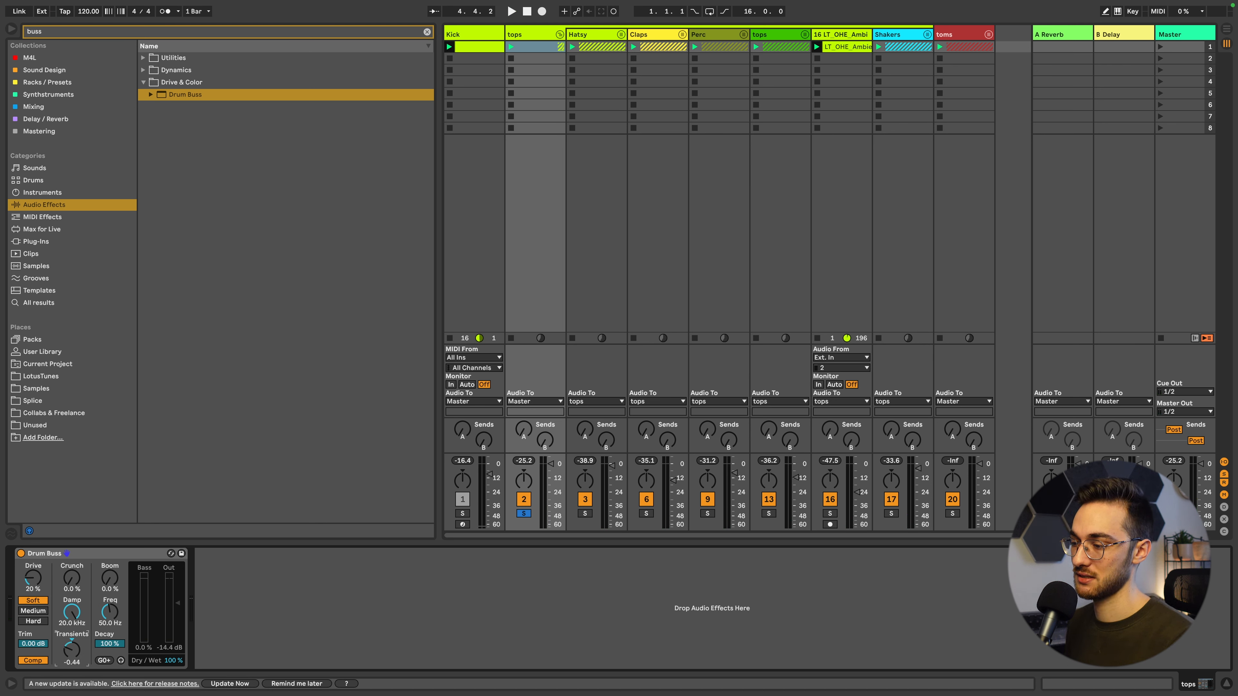
{"action": "key", "text": "space"}
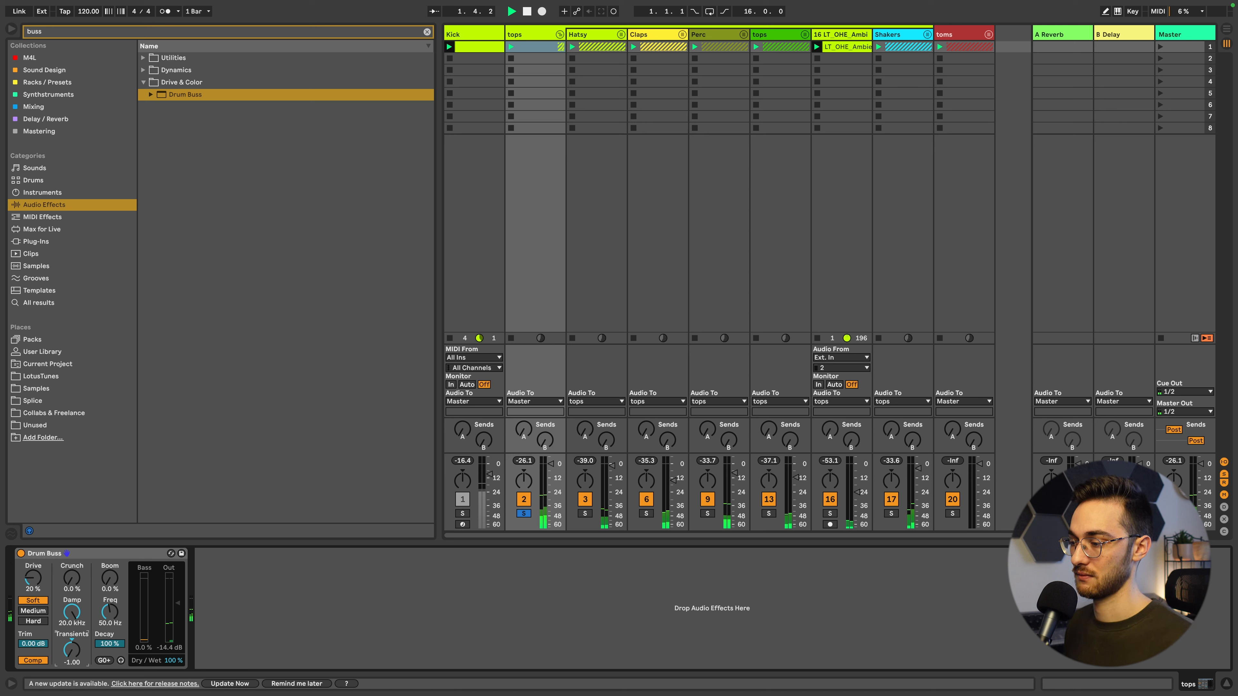
{"action": "mouse_move", "coordinate": [76, 655]}
{"action": "left_mouse_down"}
{"action": "mouse_move", "coordinate": [75, 633]}
{"action": "mouse_move", "coordinate": [75, 655]}
{"action": "left_mouse_up"}
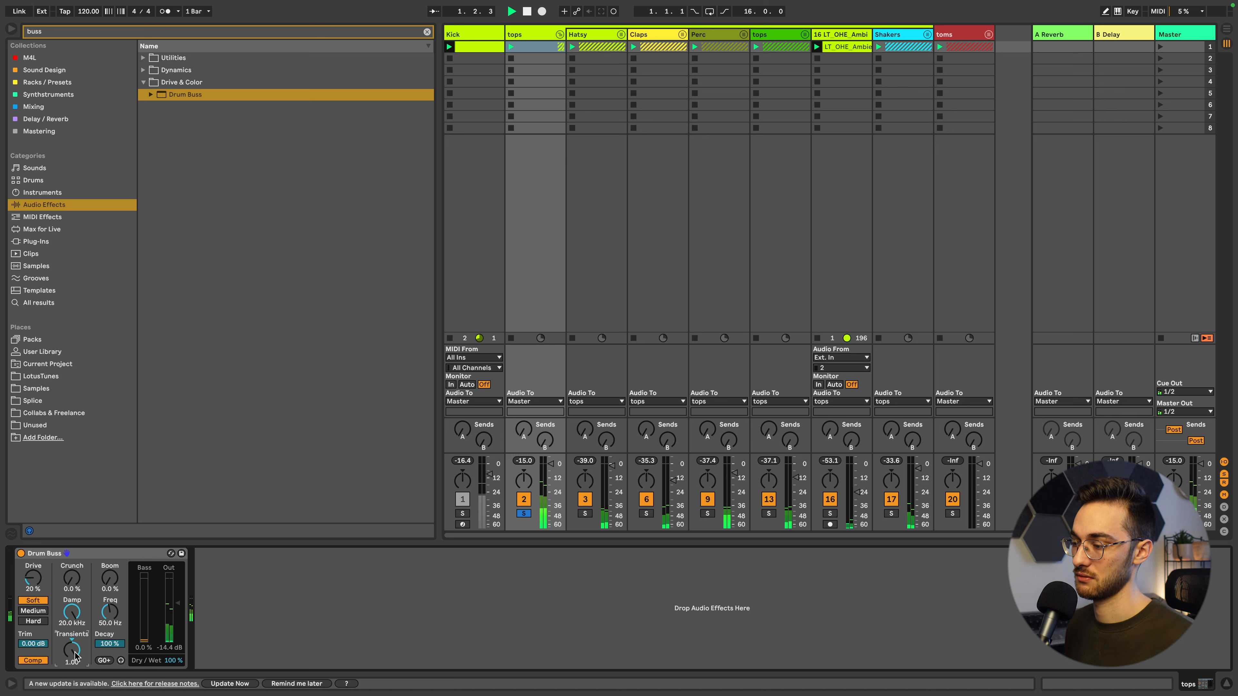
{"action": "key", "text": "space"}
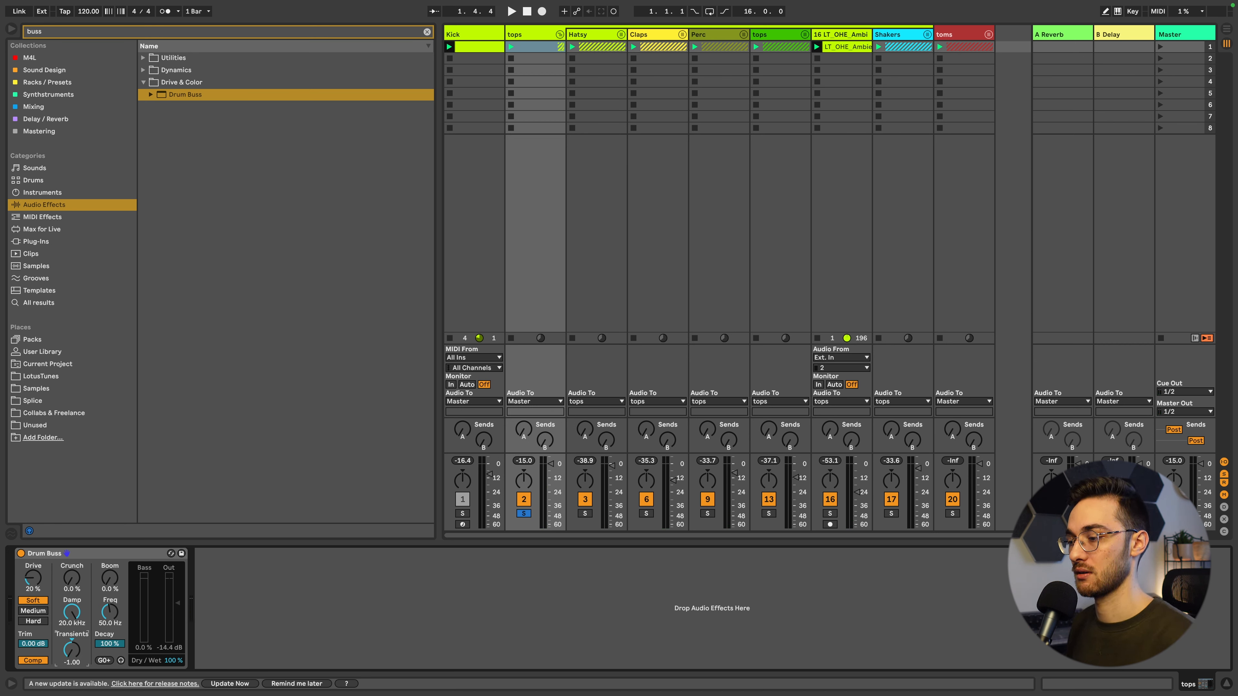
Set Drum Buss's transients to 0.32 against the unsoloed groove, and compare the groove with the device off and on.
{"action": "key", "text": "space"}
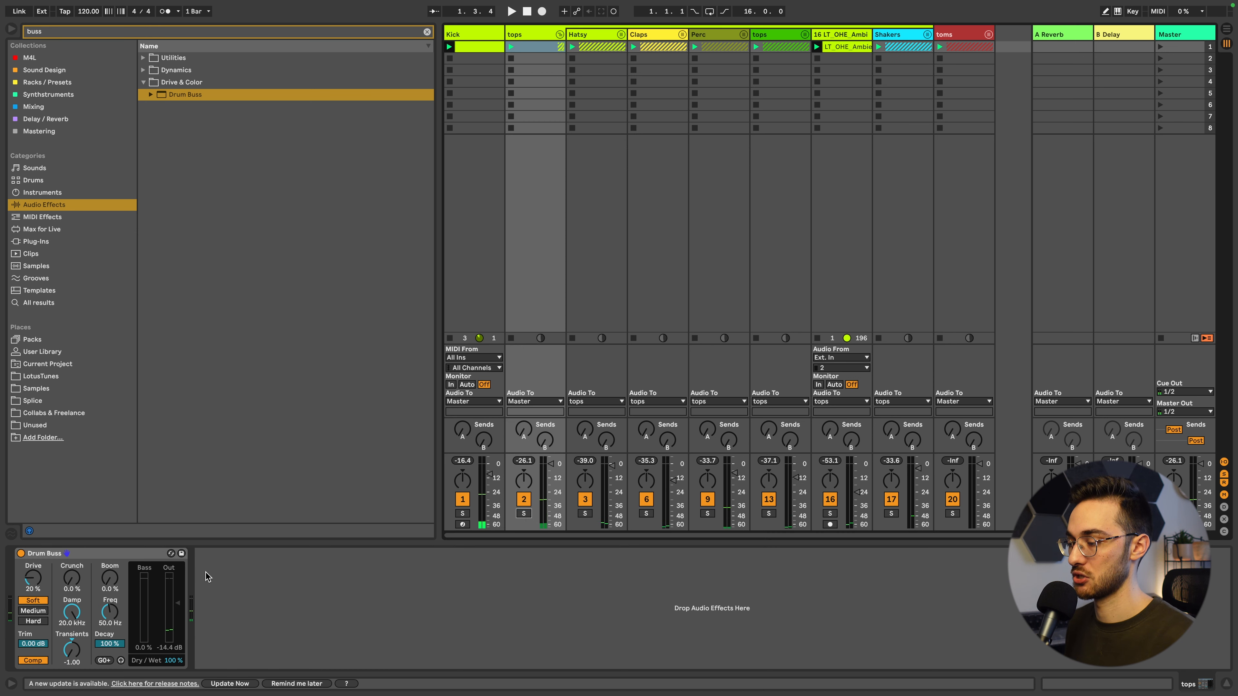
{"action": "left_click_drag", "start_coordinate": [71, 650], "coordinate": [71, 601]}
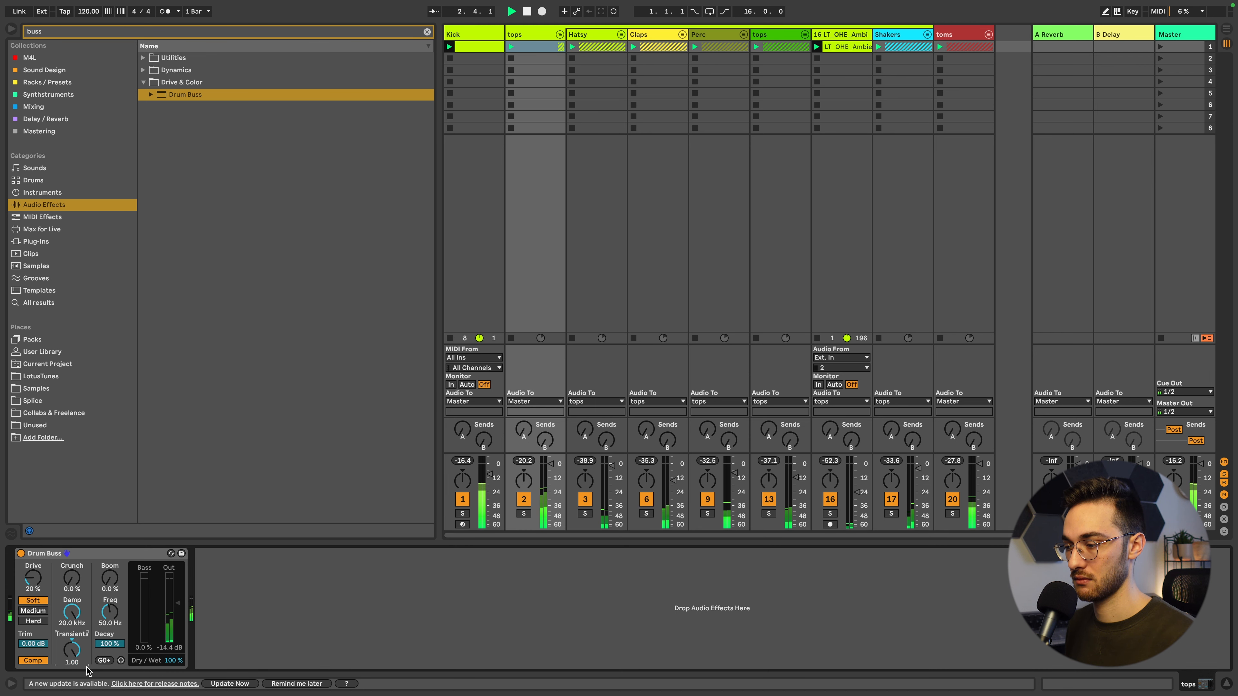
{"action": "left_click_drag", "start_coordinate": [73, 651], "coordinate": [73, 675]}
{"action": "key", "text": "space"}
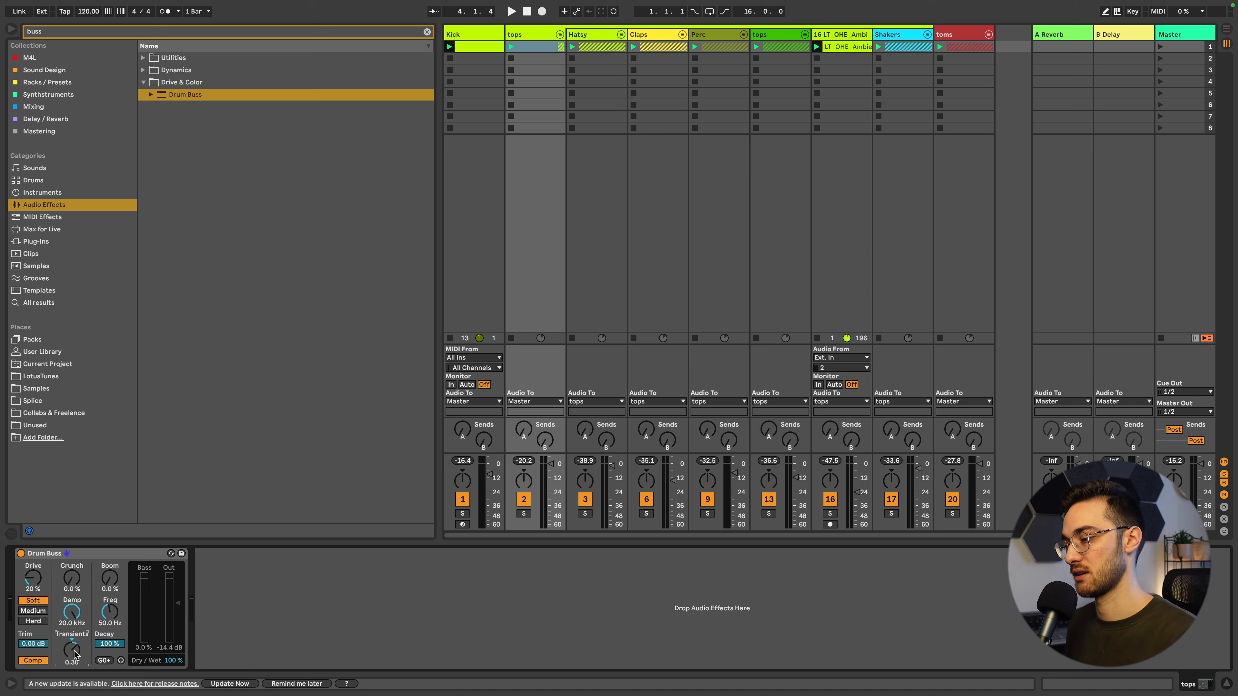
{"action": "key", "text": "space"}
{"action": "left_click_drag", "start_coordinate": [73, 651], "coordinate": [74, 649]}
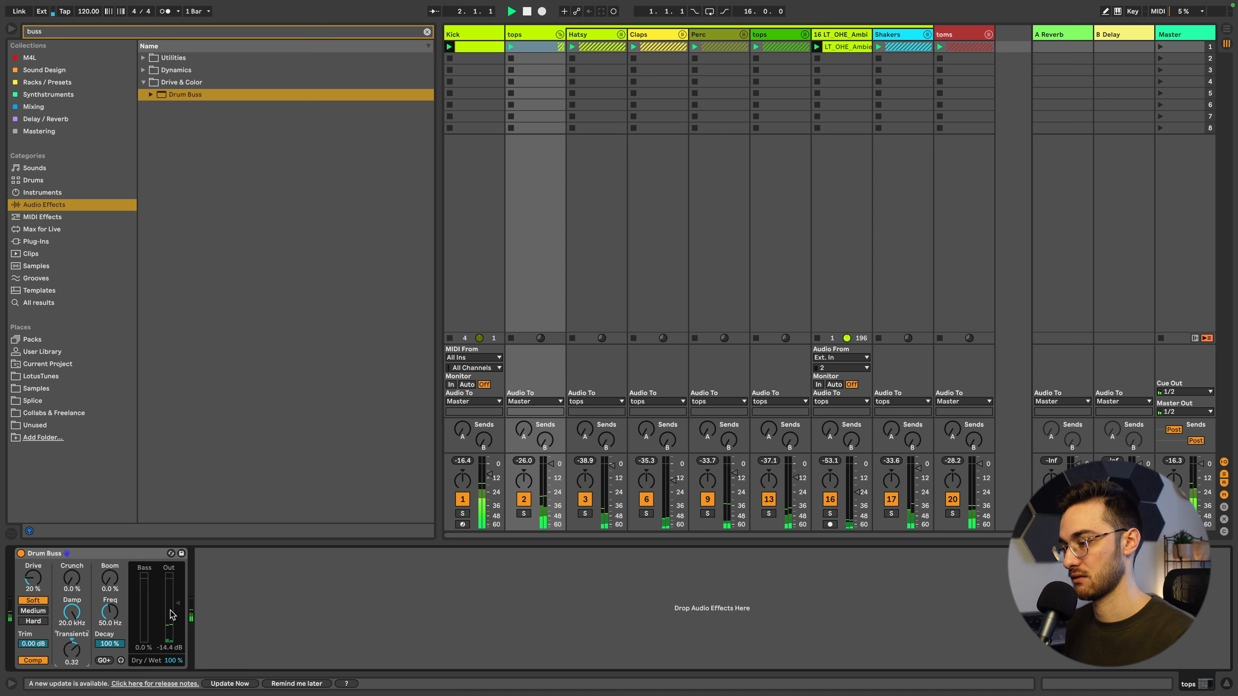
{"action": "left_click", "coordinate": [21, 553]}
{"action": "left_click", "coordinate": [21, 553]}
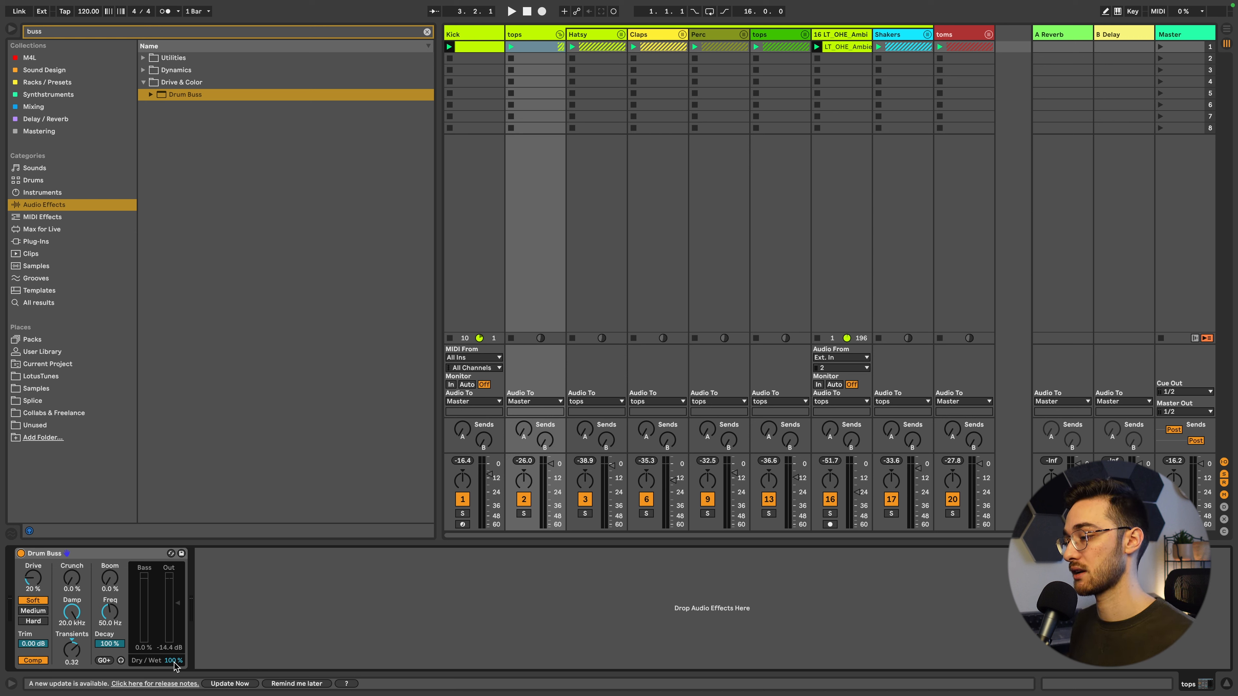
Add EQ Eight after Drum Buss on the outer tops group and set its low-cut frequency to 80.8 Hz during playback.
{"action": "key", "text": "space"}
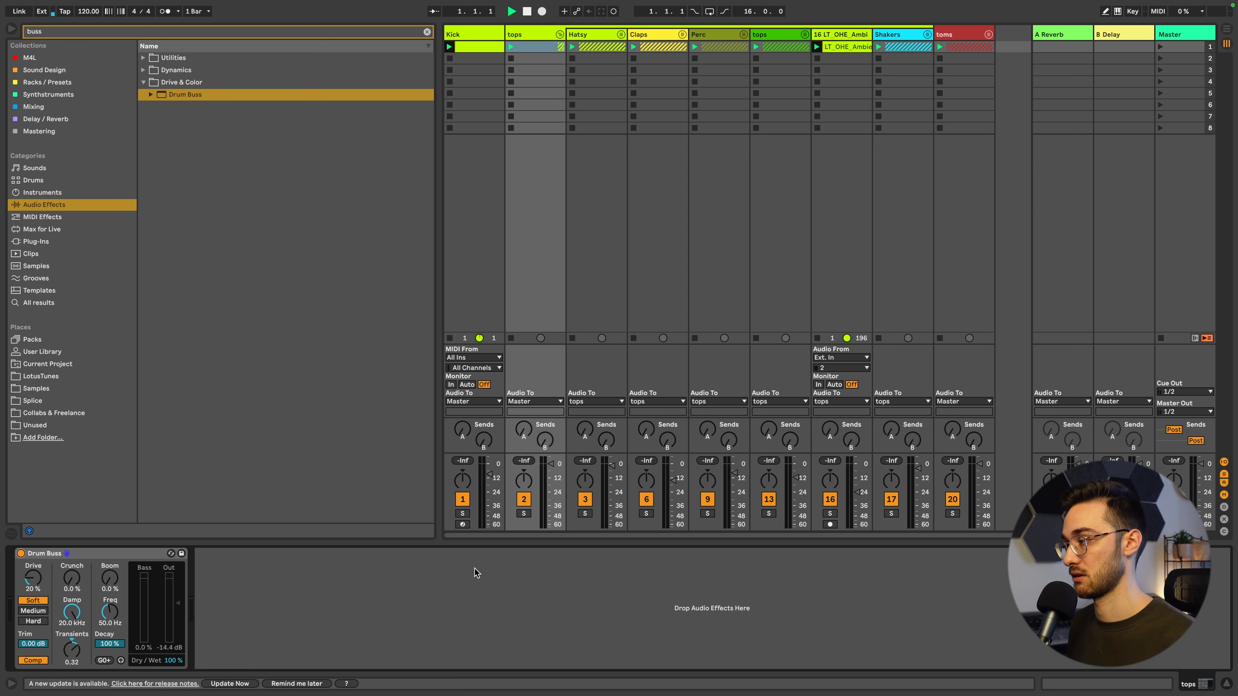
{"action": "left_click", "coordinate": [58, 34]}
{"action": "type", "text": "eq"}
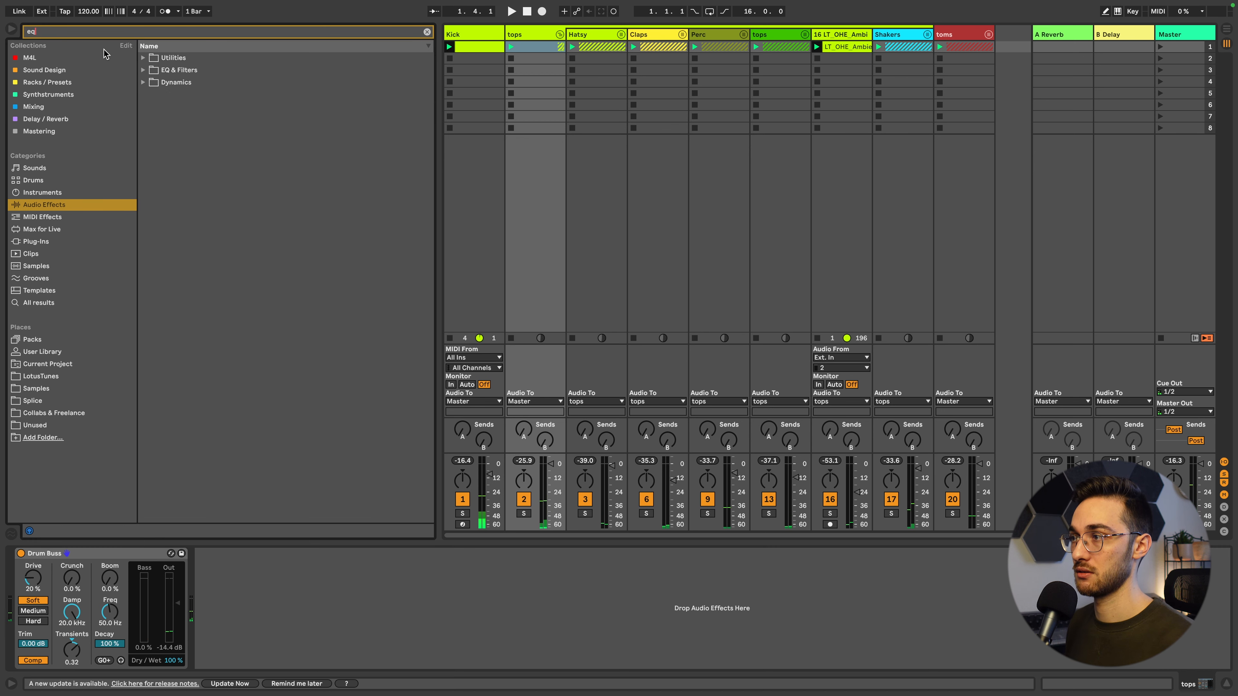
{"action": "left_click", "coordinate": [152, 70]}
{"action": "double_click", "coordinate": [182, 94]}
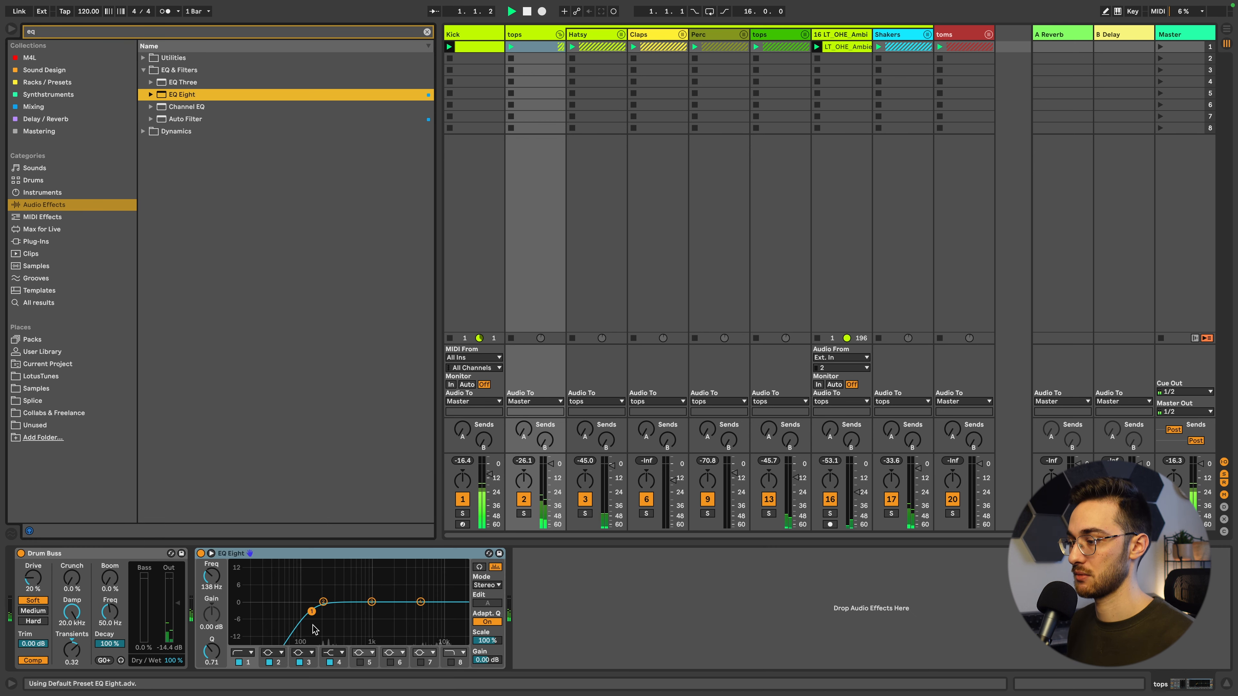
{"action": "left_click_drag", "start_coordinate": [289, 612], "coordinate": [295, 611]}
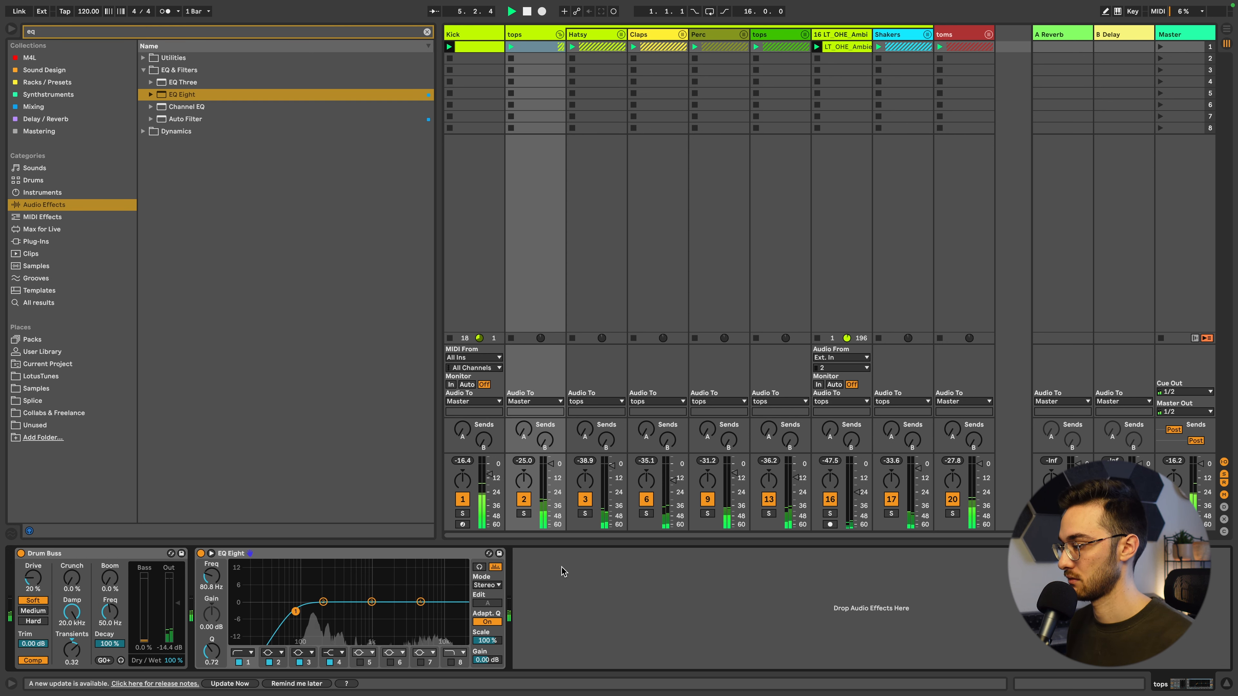
{"action": "key", "text": "space"}
Clear the browser search and look through the pad loops in the full LotusTunes - Organic House Essentials sound pack.
{"action": "left_click", "coordinate": [954, 34]}
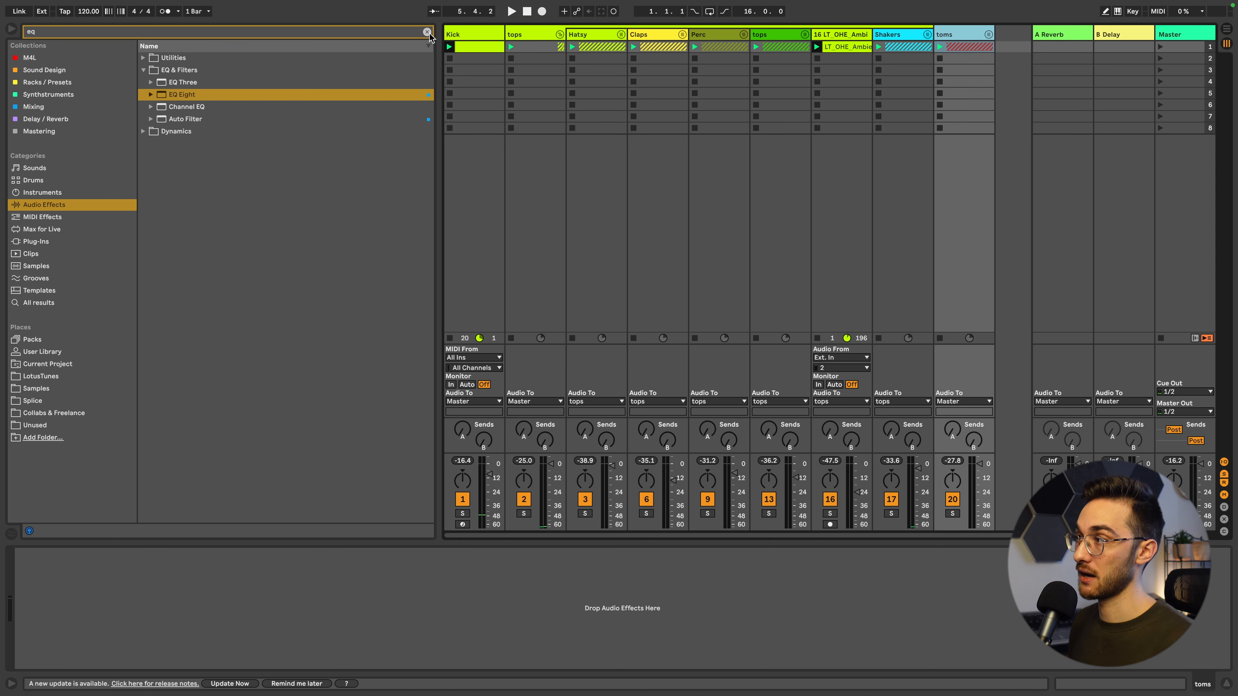
{"action": "left_click", "coordinate": [427, 31]}
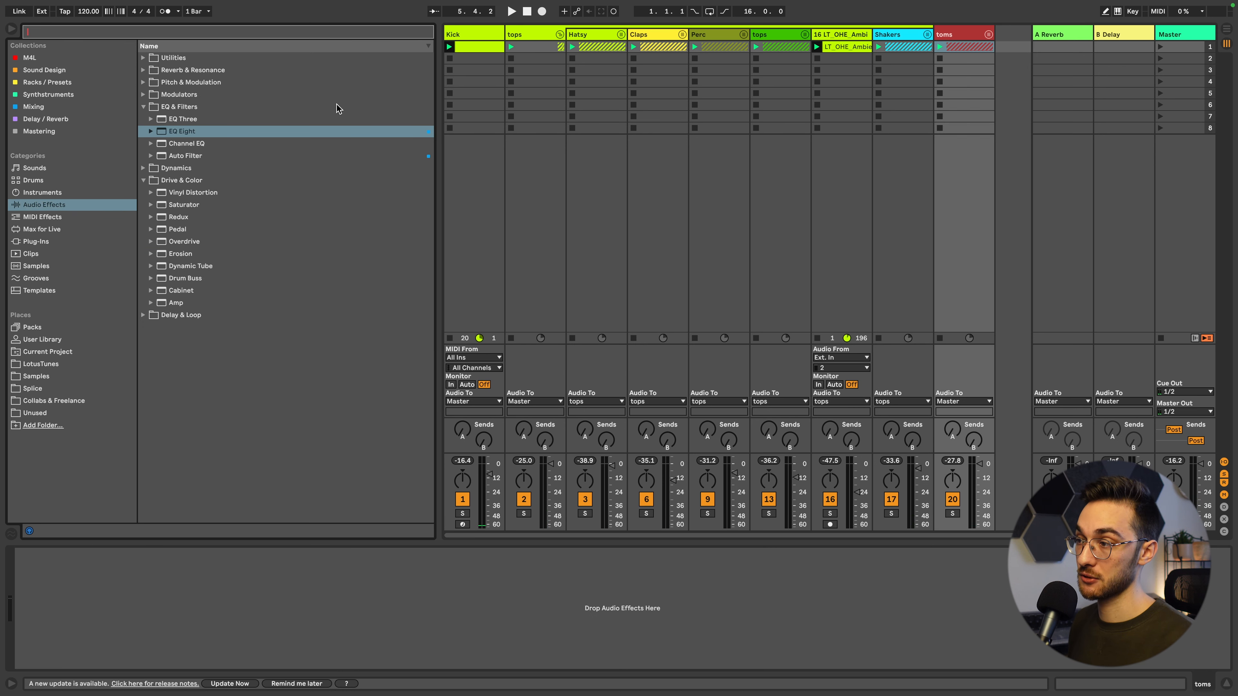
{"action": "left_click", "coordinate": [45, 365]}
{"action": "left_click", "coordinate": [48, 378]}
{"action": "left_click", "coordinate": [49, 366]}
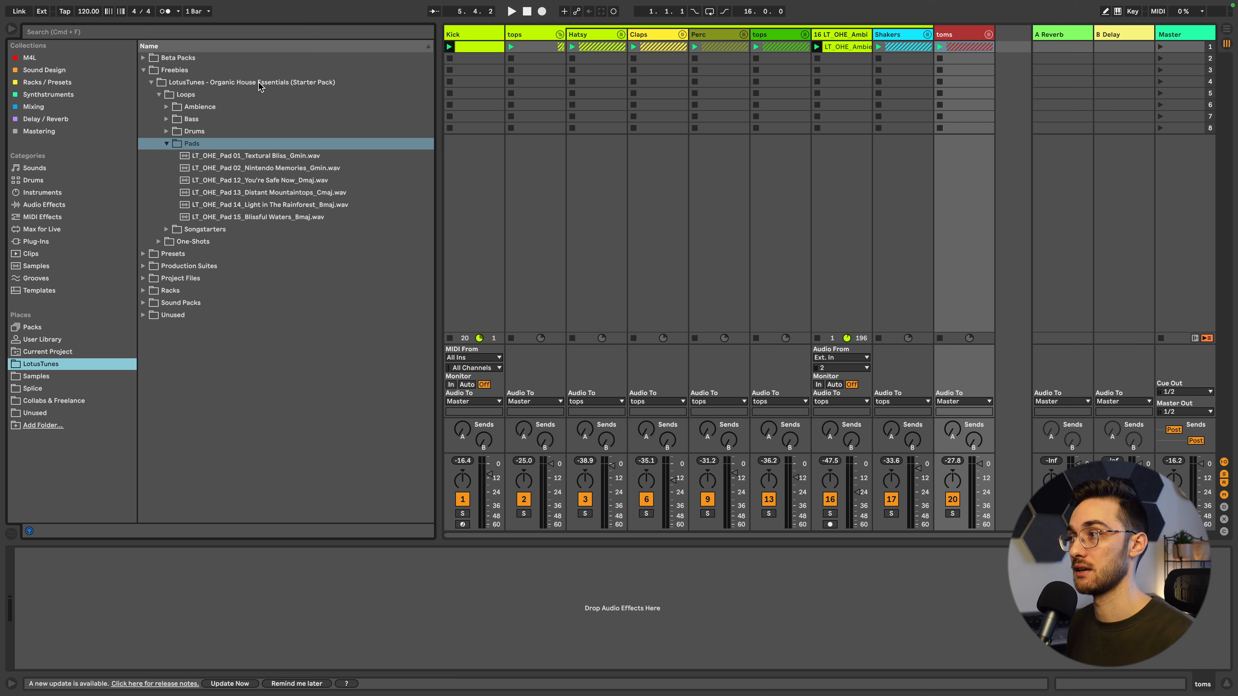
{"action": "left_click", "coordinate": [144, 265]}
{"action": "left_click", "coordinate": [146, 193]}
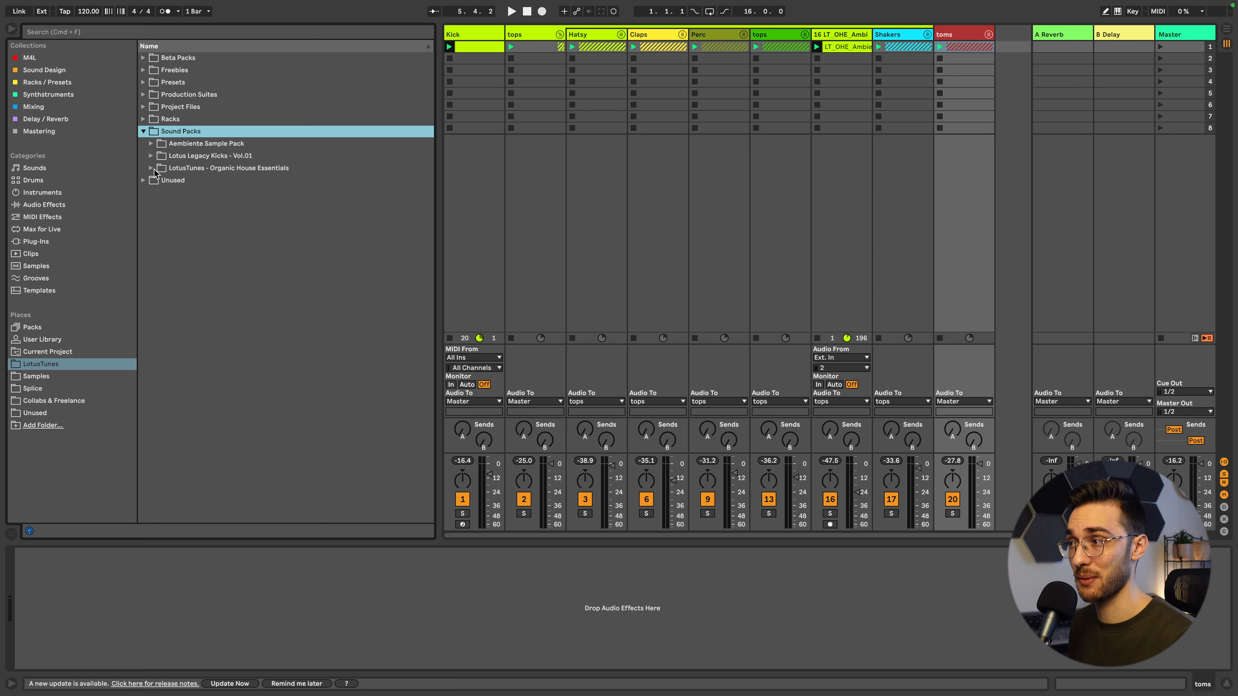
{"action": "left_click", "coordinate": [153, 169]}
{"action": "left_click", "coordinate": [158, 204]}
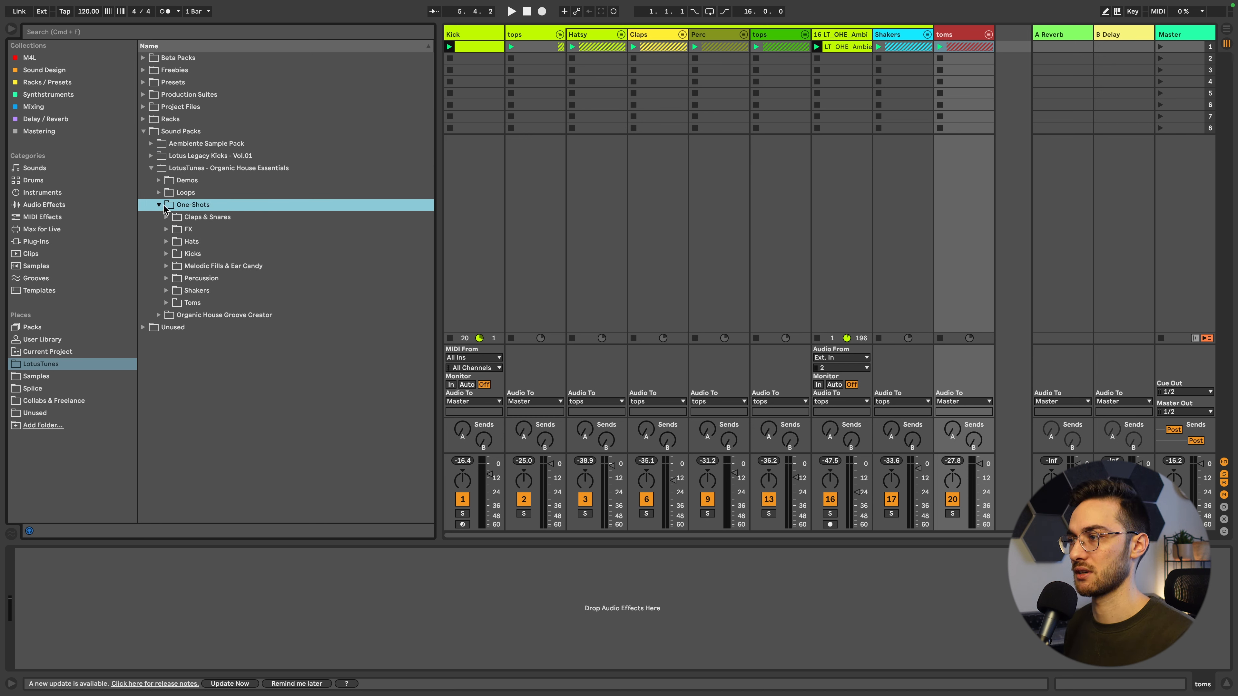
{"action": "scroll", "coordinate": [270, 307], "scroll_direction": "down", "scroll_amount": 5}
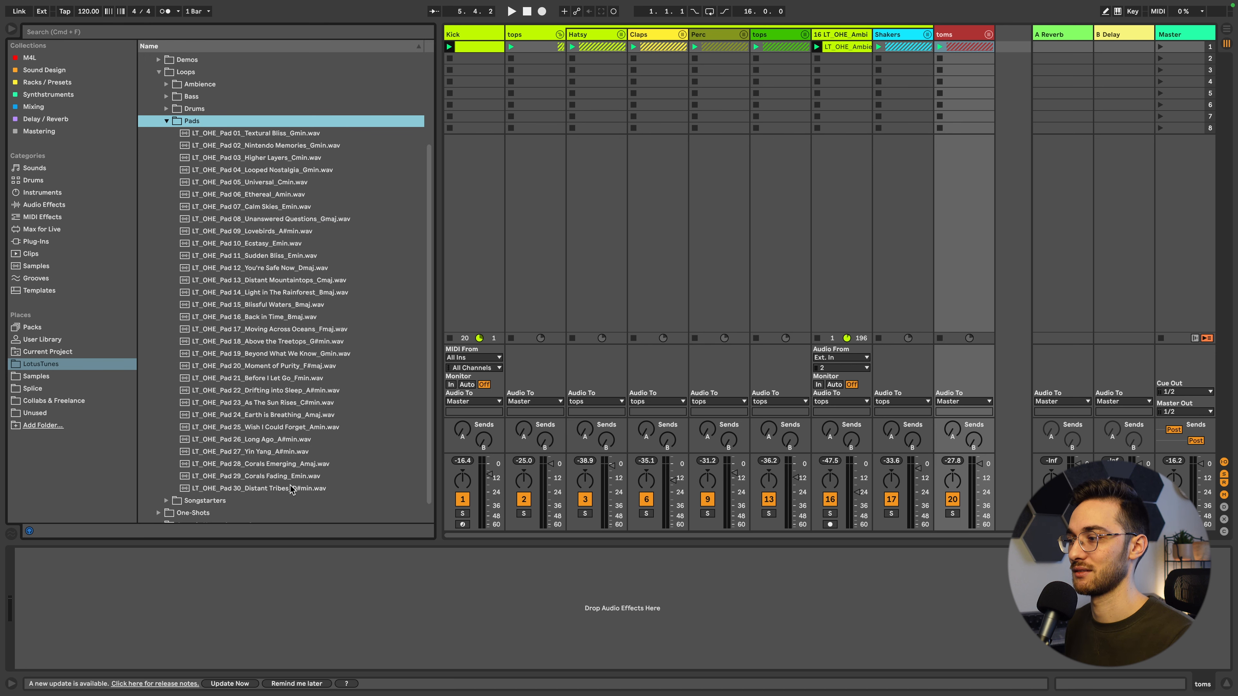
{"action": "scroll", "coordinate": [302, 233], "scroll_direction": "up", "scroll_amount": 1}
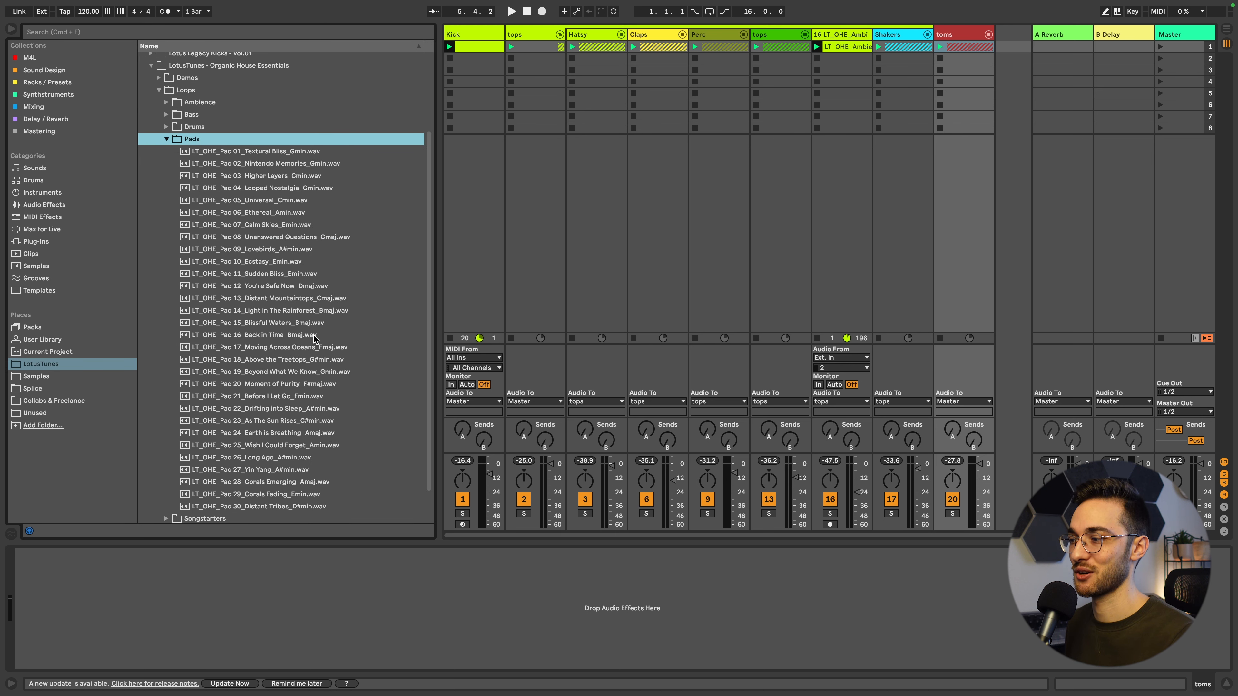
{"action": "scroll", "coordinate": [279, 189], "scroll_direction": "up", "scroll_amount": 5}
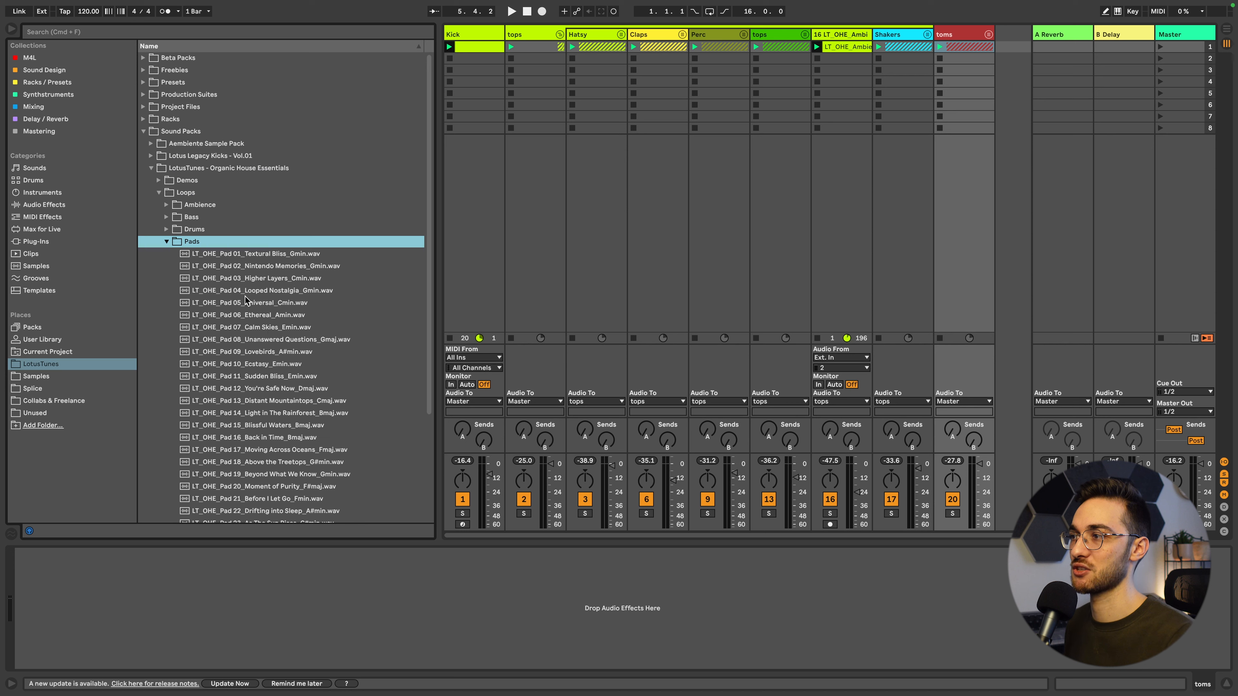
{"action": "left_click", "coordinate": [143, 131]}
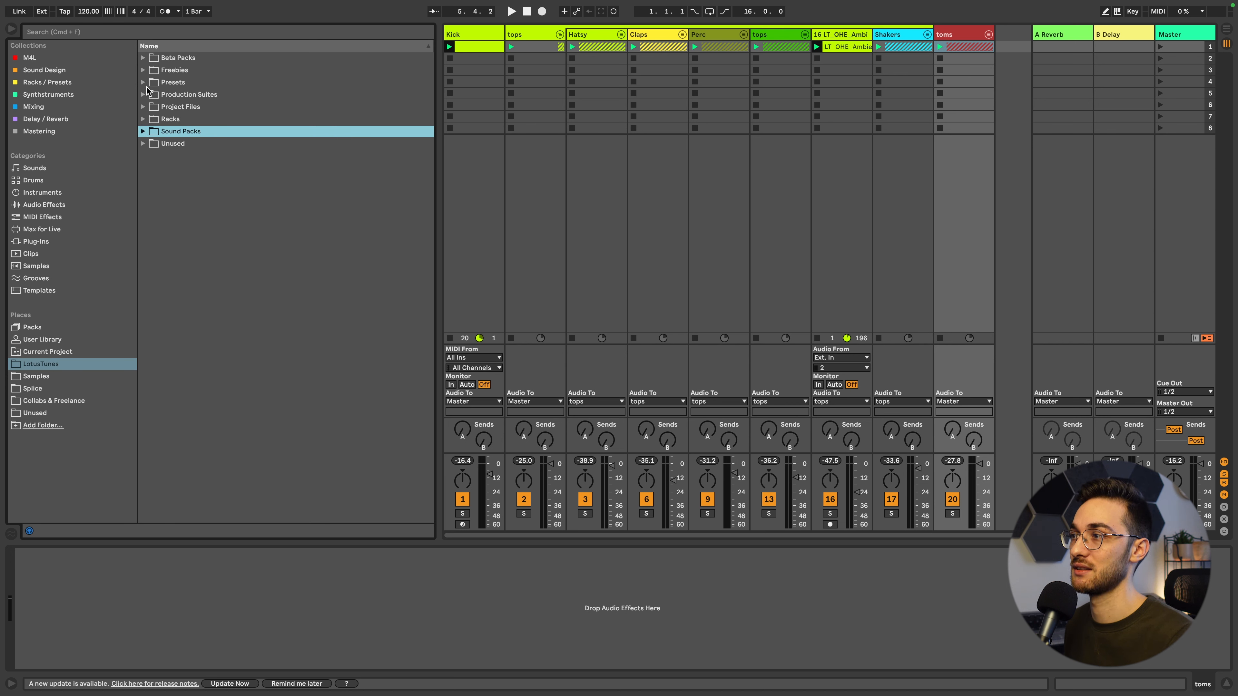
Load LT_OHE_Pad 12_You're Safe Now_Dmaj.wav from the freebie starter pack onto a new track, launch it, and lower the track volume to -20.0 dB.
{"action": "left_click", "coordinate": [143, 70]}
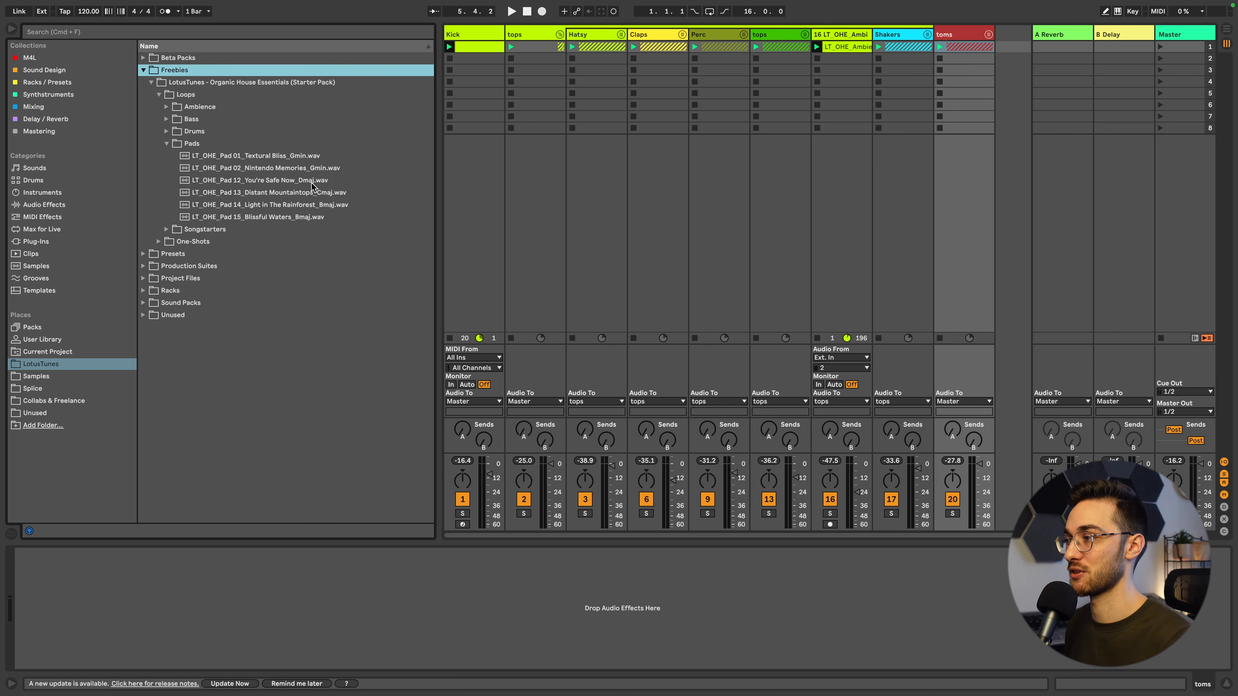
{"action": "left_click_drag", "start_coordinate": [271, 184], "coordinate": [994, 52]}
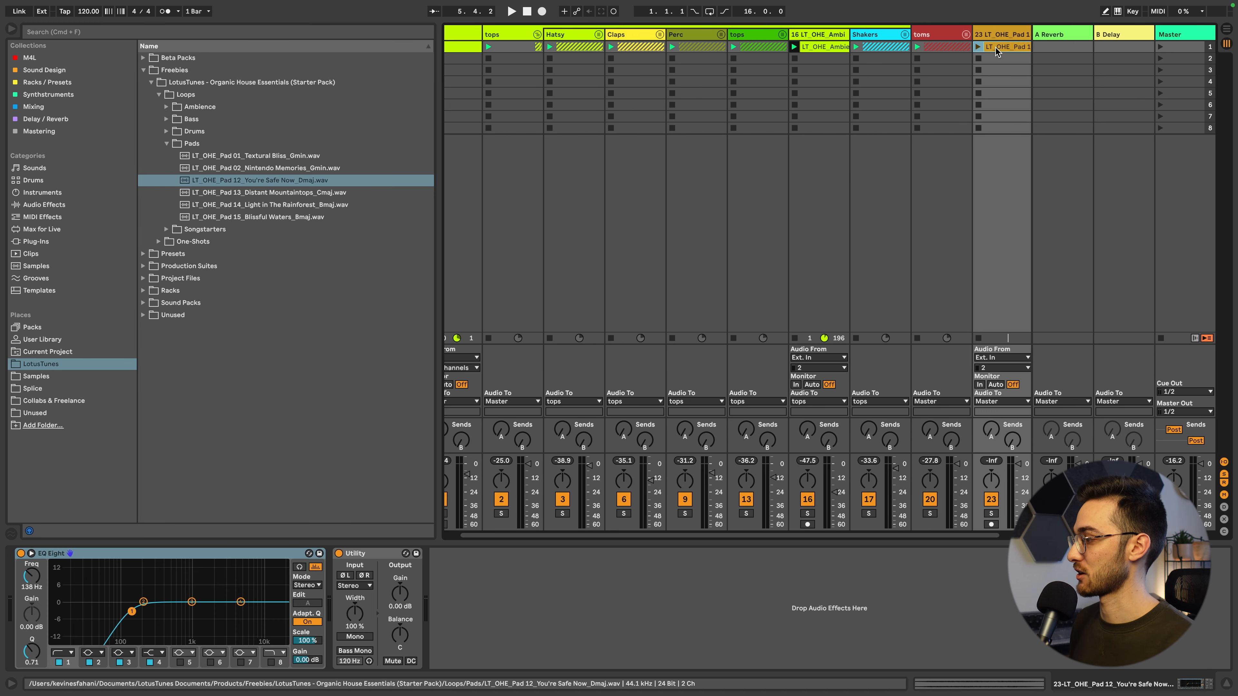
{"action": "left_click", "coordinate": [978, 46]}
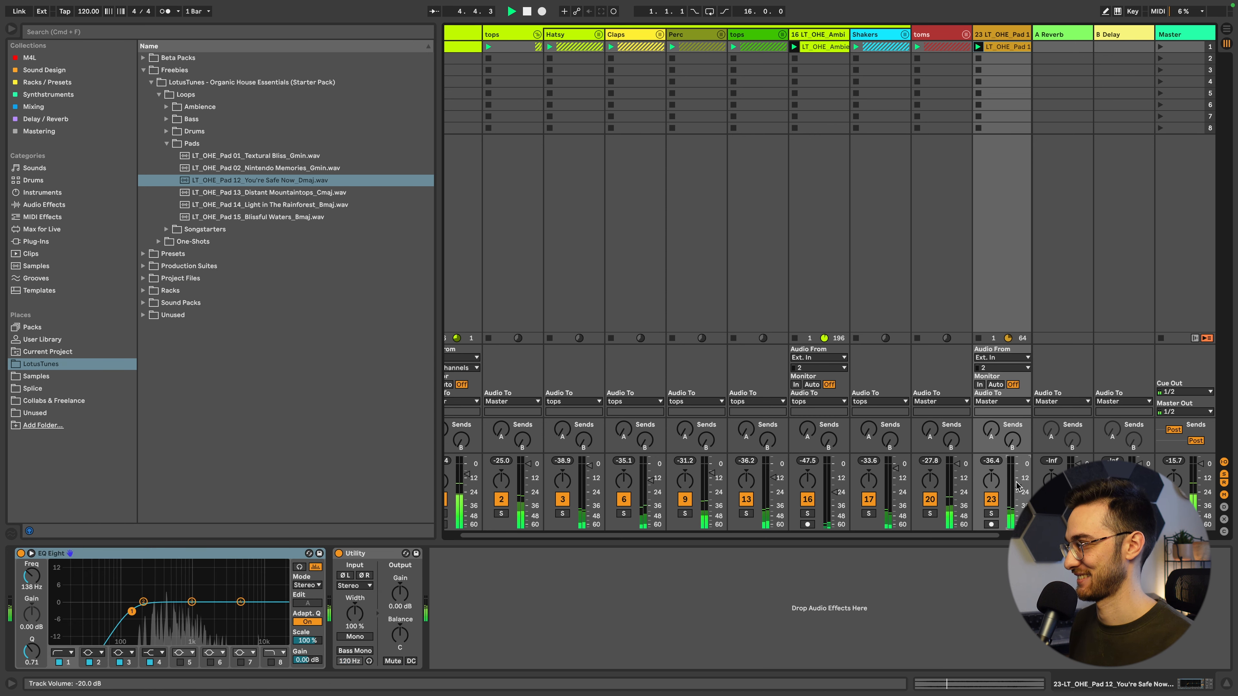
Colour the new pad track blue and assign the track colour to its clip.
{"action": "scroll", "coordinate": [962, 539], "scroll_direction": "right", "scroll_amount": 2}
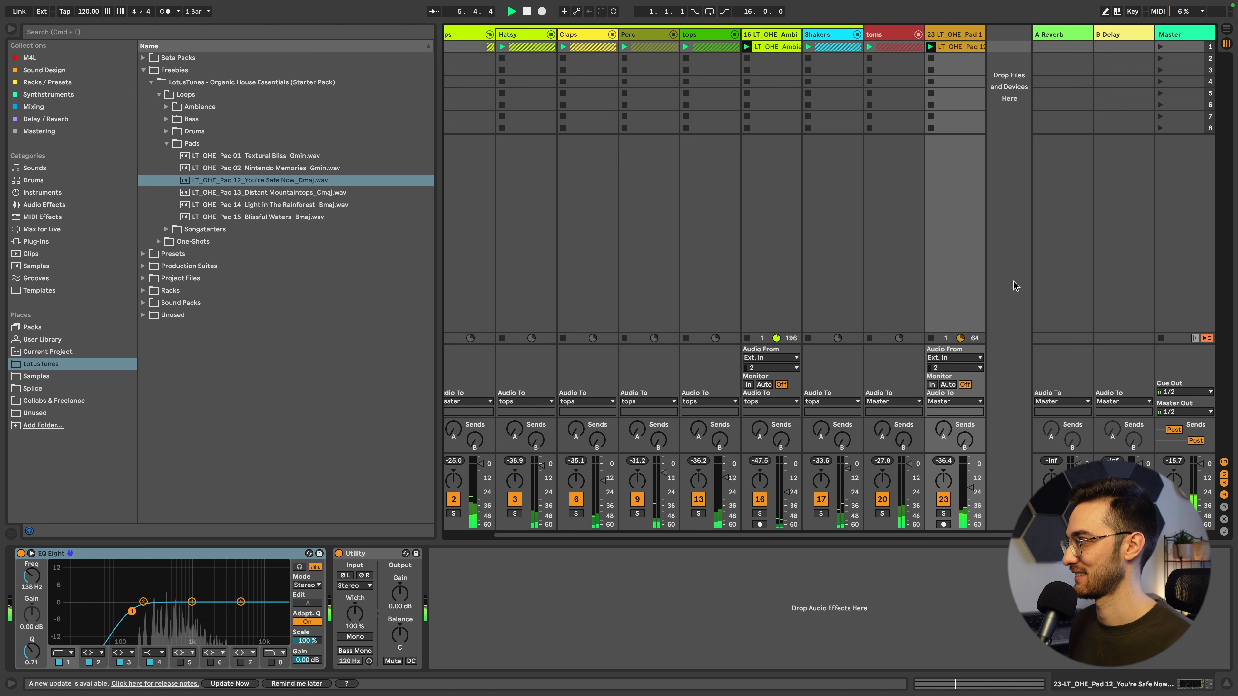
{"action": "right_click", "coordinate": [958, 39]}
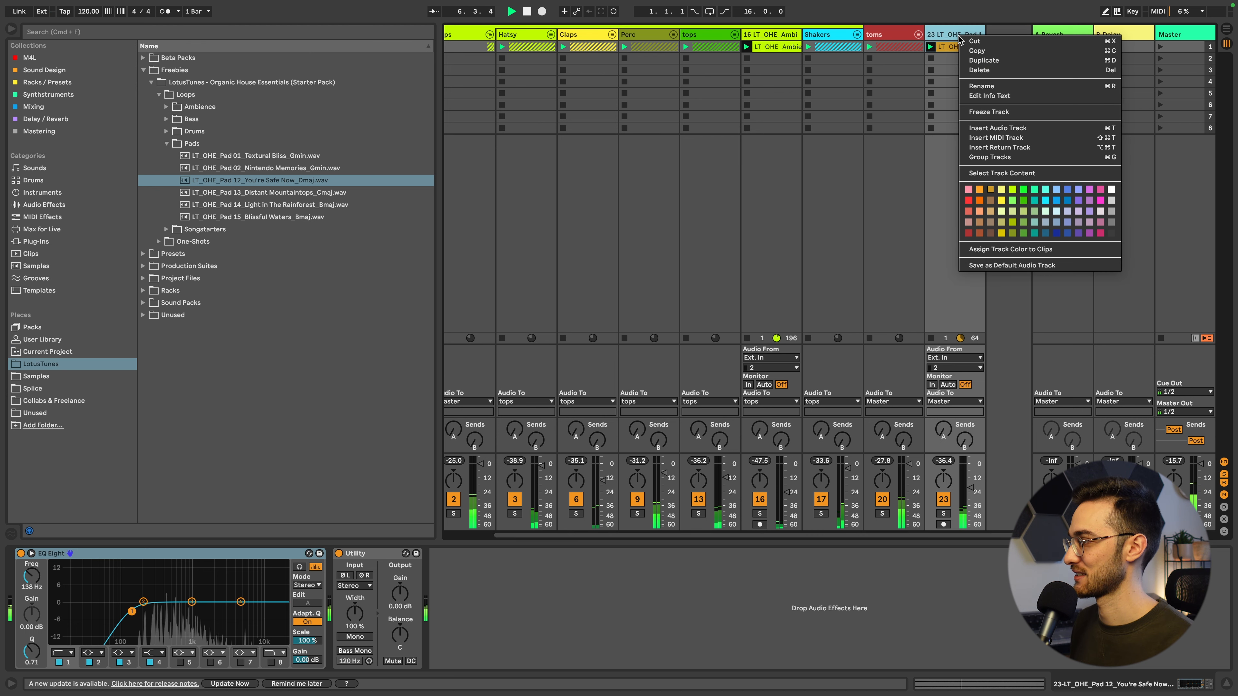
{"action": "left_click", "coordinate": [1056, 235]}
{"action": "right_click", "coordinate": [955, 39]}
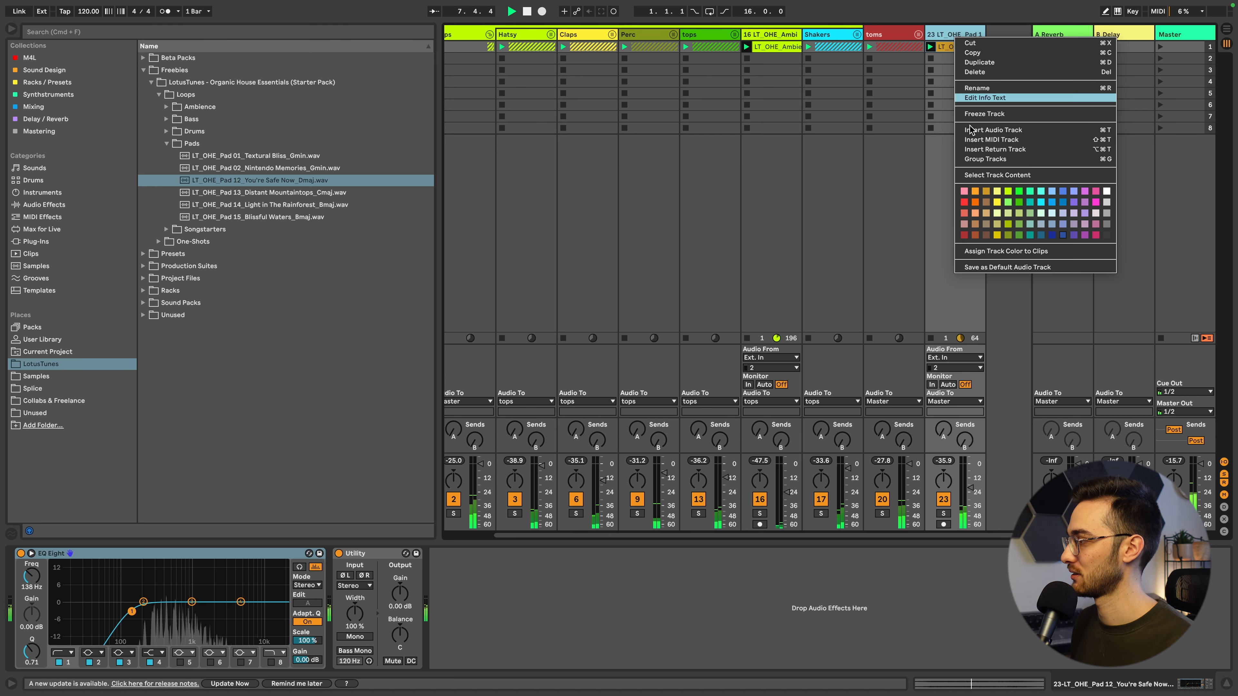
{"action": "left_click", "coordinate": [1006, 251]}
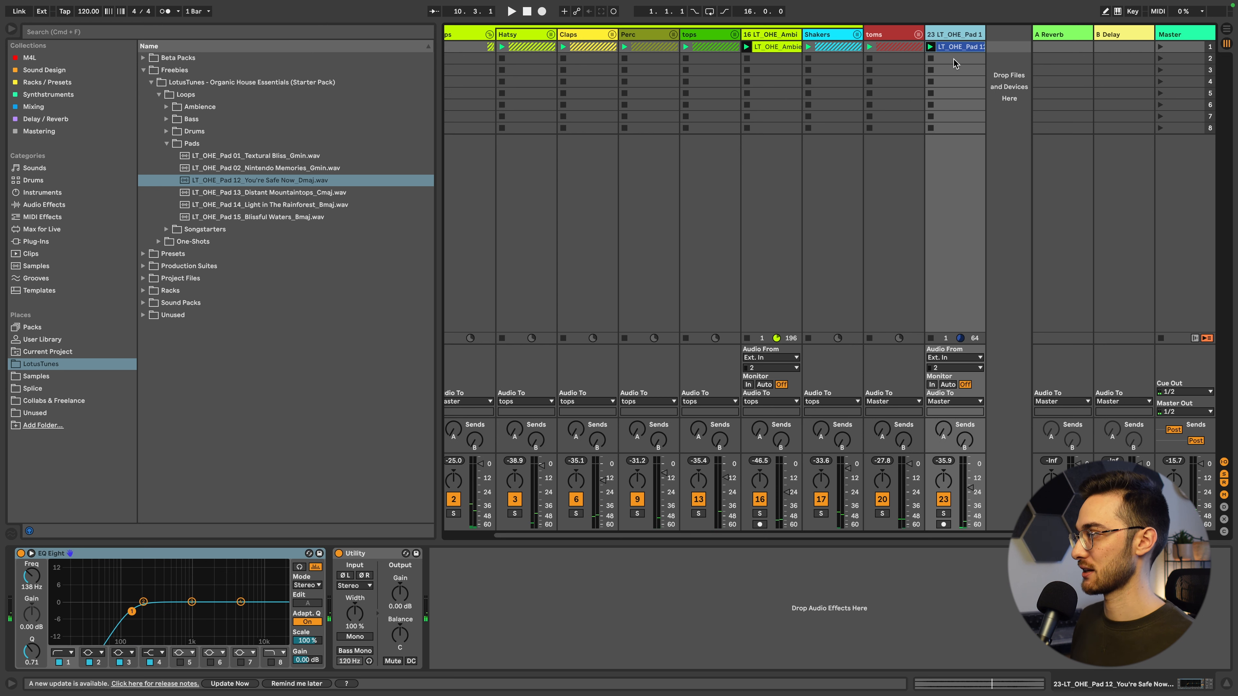
Add Pad 13 Distant Mountaintops, Pad 01 Textural Bliss, Pad 14 Light in The Rainforest and Pad 15 Blissful Waters to the pad track's slots 2 to 5.
{"action": "left_click_drag", "start_coordinate": [295, 192], "coordinate": [955, 58]}
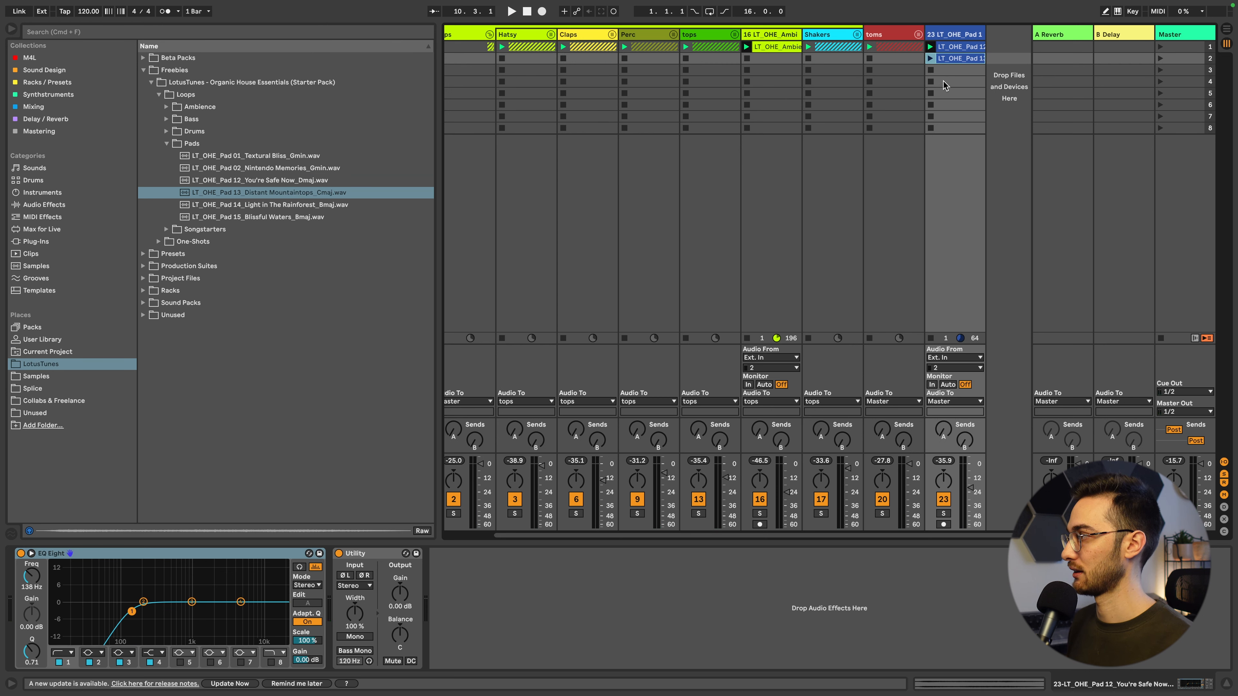
{"action": "left_click", "coordinate": [939, 70]}
{"action": "left_click", "coordinate": [224, 157]}
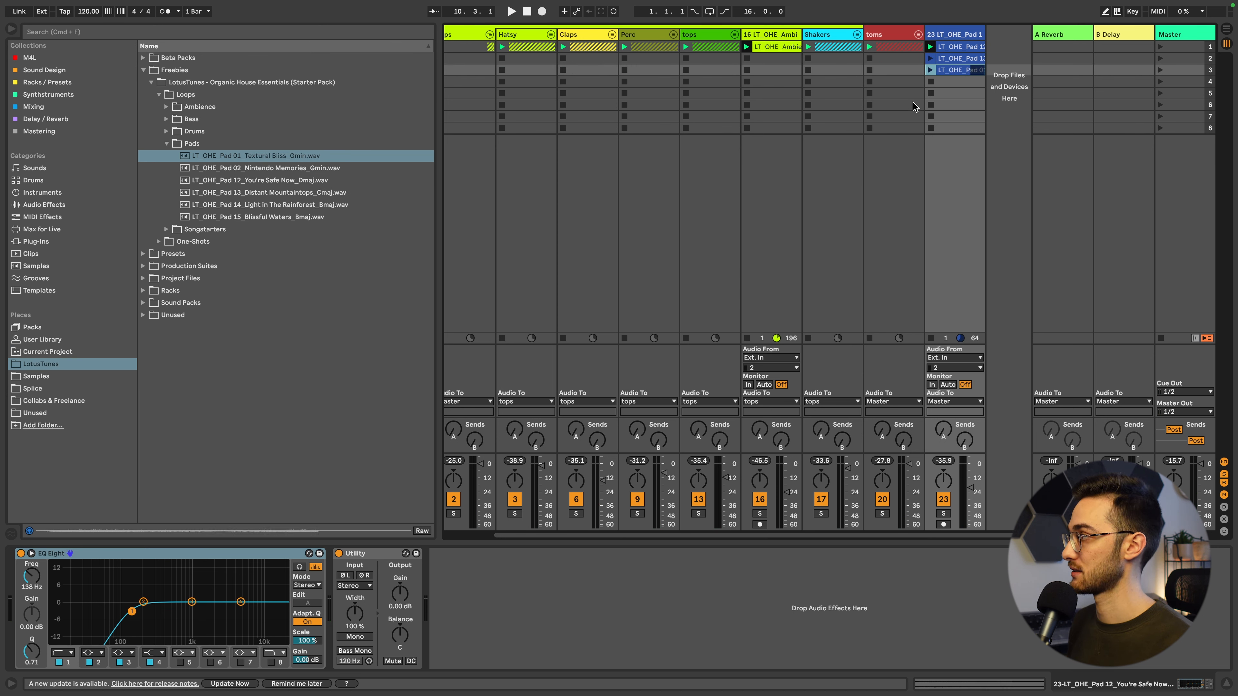
{"action": "key", "text": "Return"}
{"action": "left_click", "coordinate": [305, 202]}
{"action": "key", "text": "Return"}
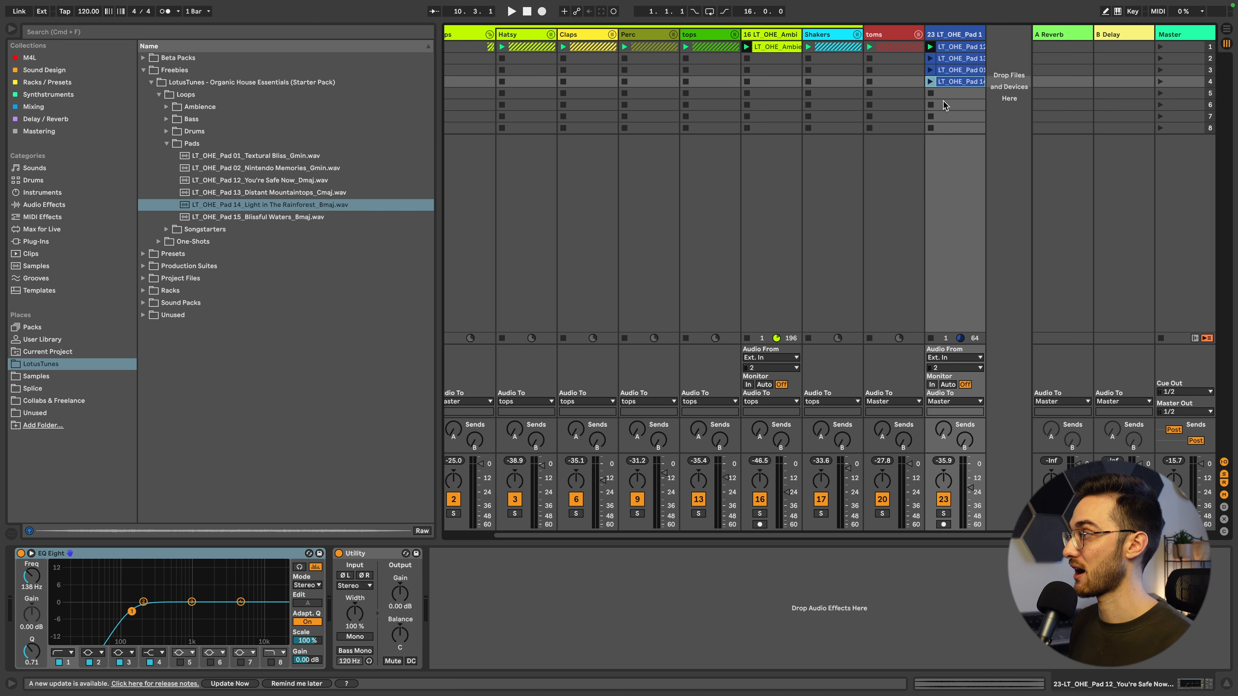
{"action": "left_click", "coordinate": [276, 216]}
{"action": "key", "text": "Return"}
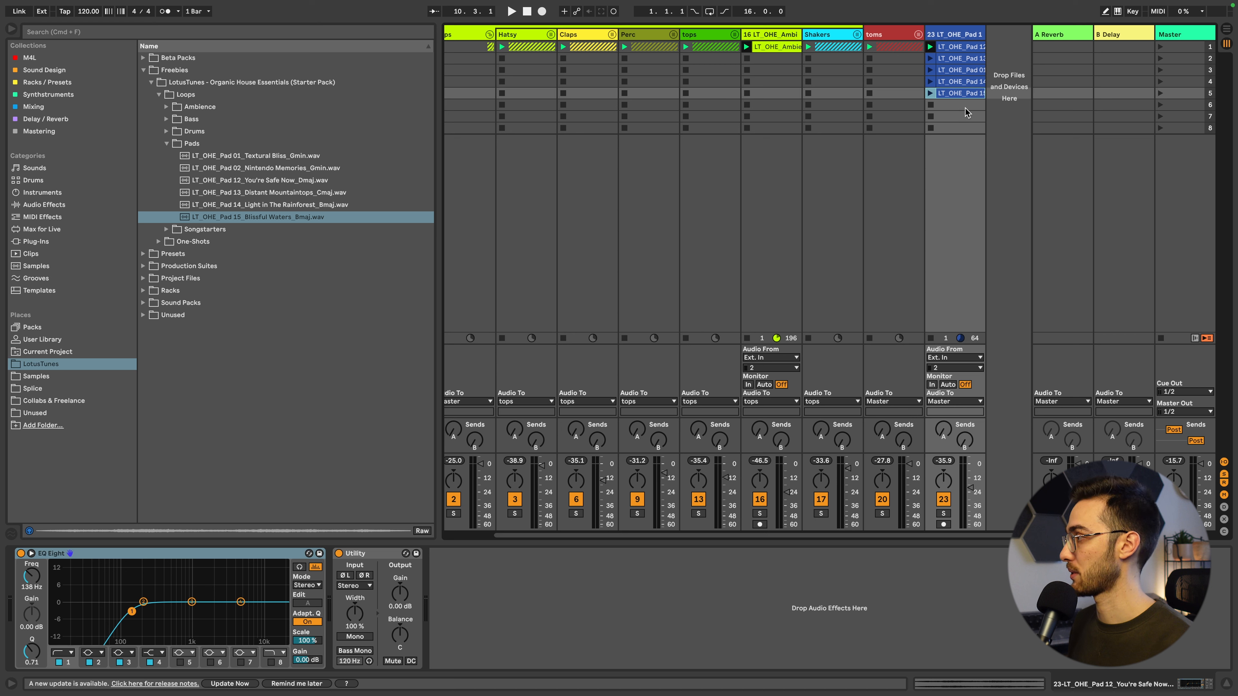
Audition the four added pad clips in turn against the groove, relaunch Pad 12, and lower the pad track's volume to -27.5 dB.
{"action": "left_click", "coordinate": [930, 59]}
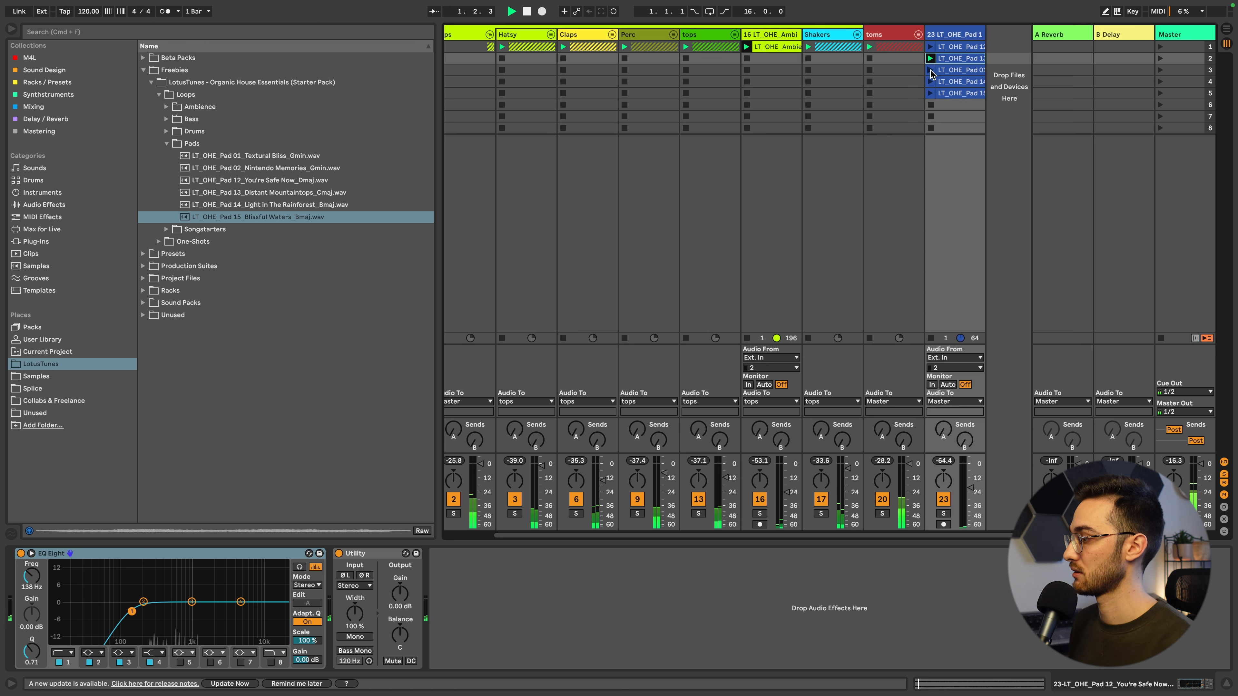
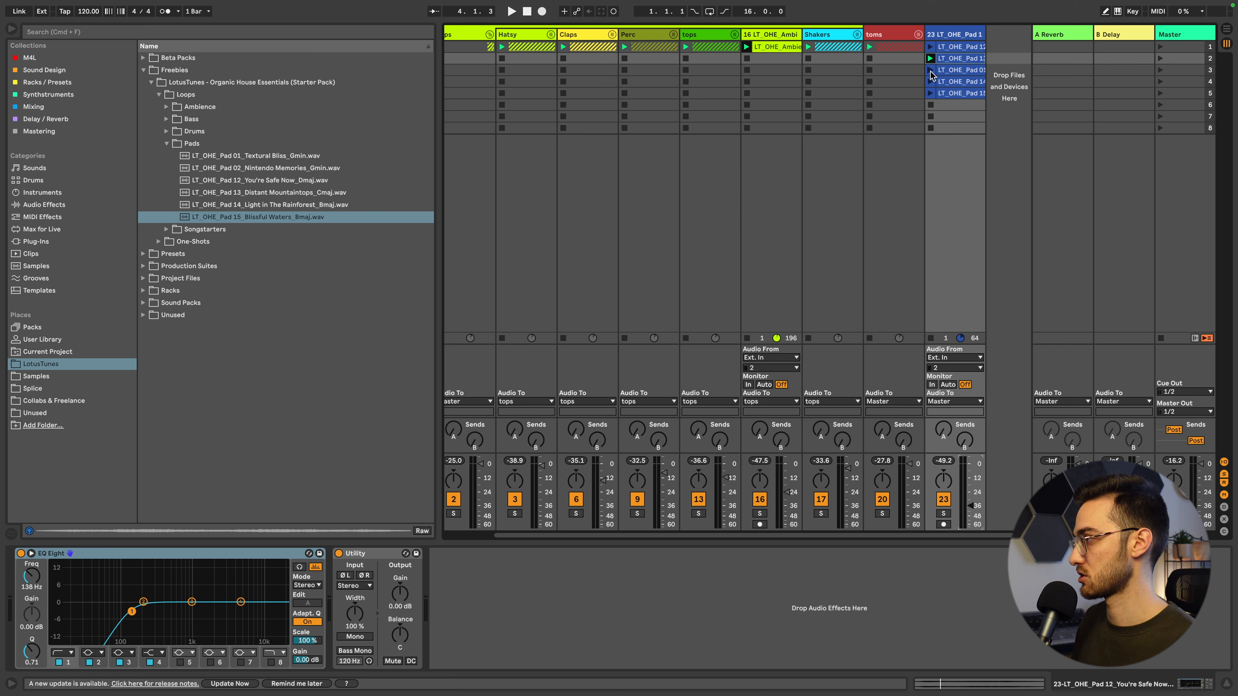
{"action": "left_click", "coordinate": [929, 71]}
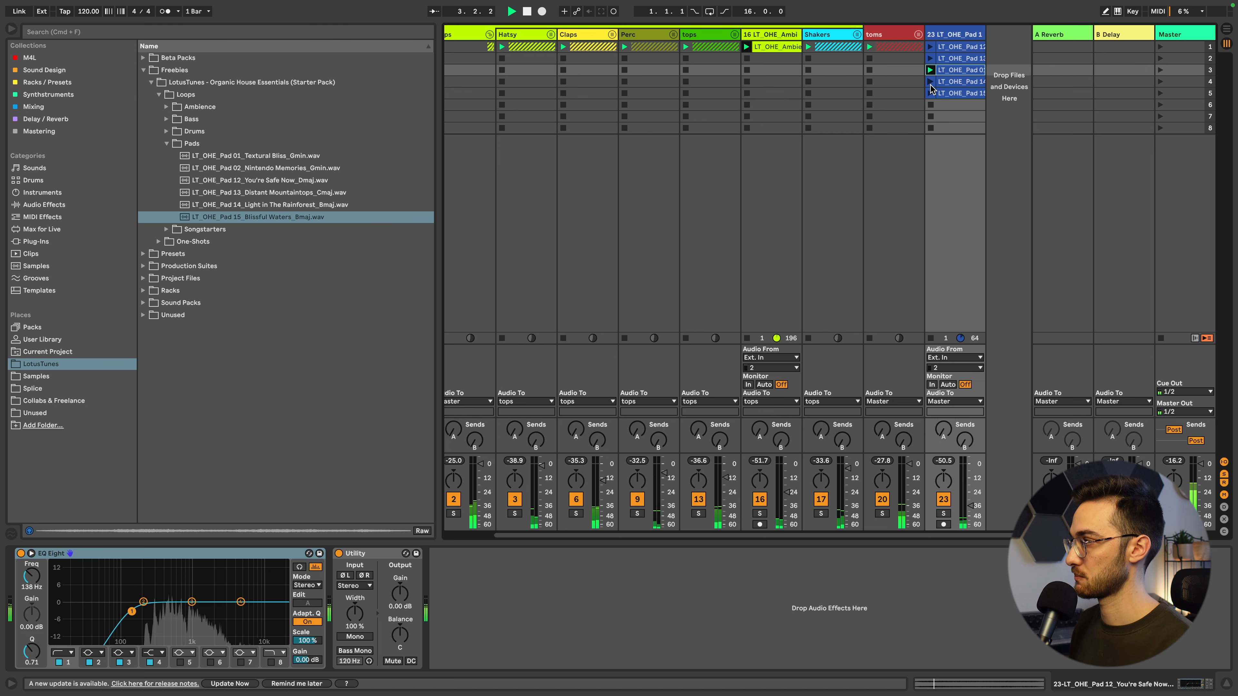
{"action": "left_click", "coordinate": [930, 82]}
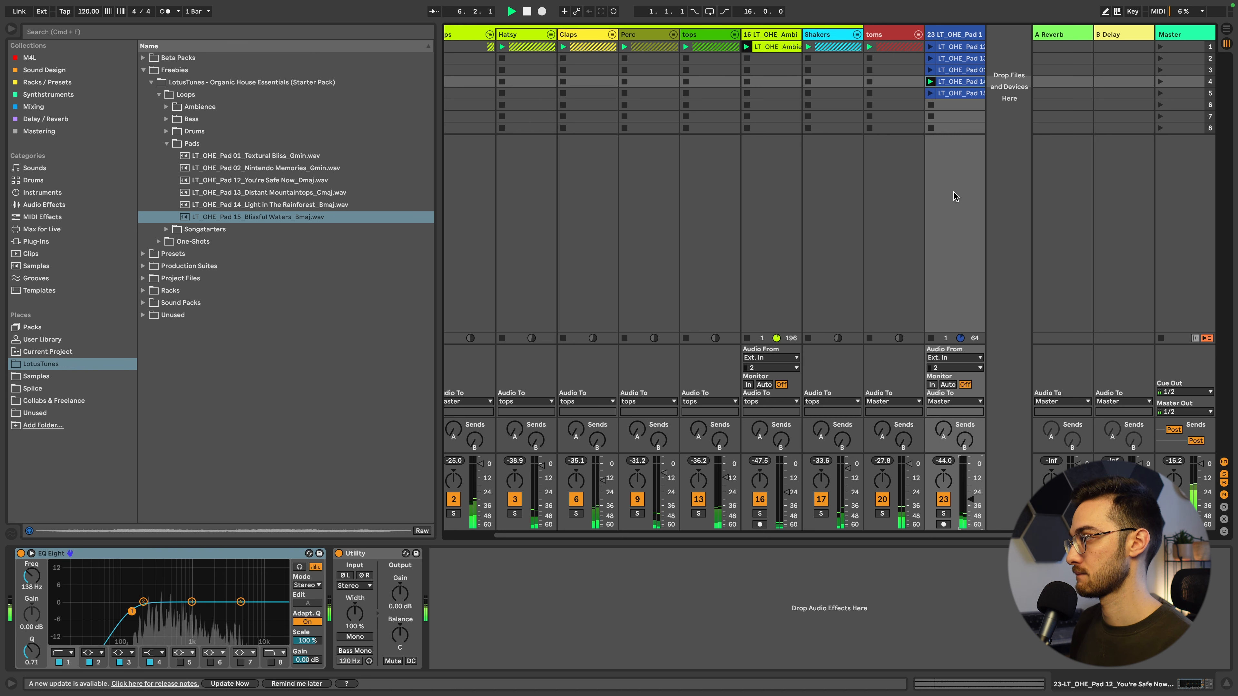
{"action": "left_click", "coordinate": [930, 94]}
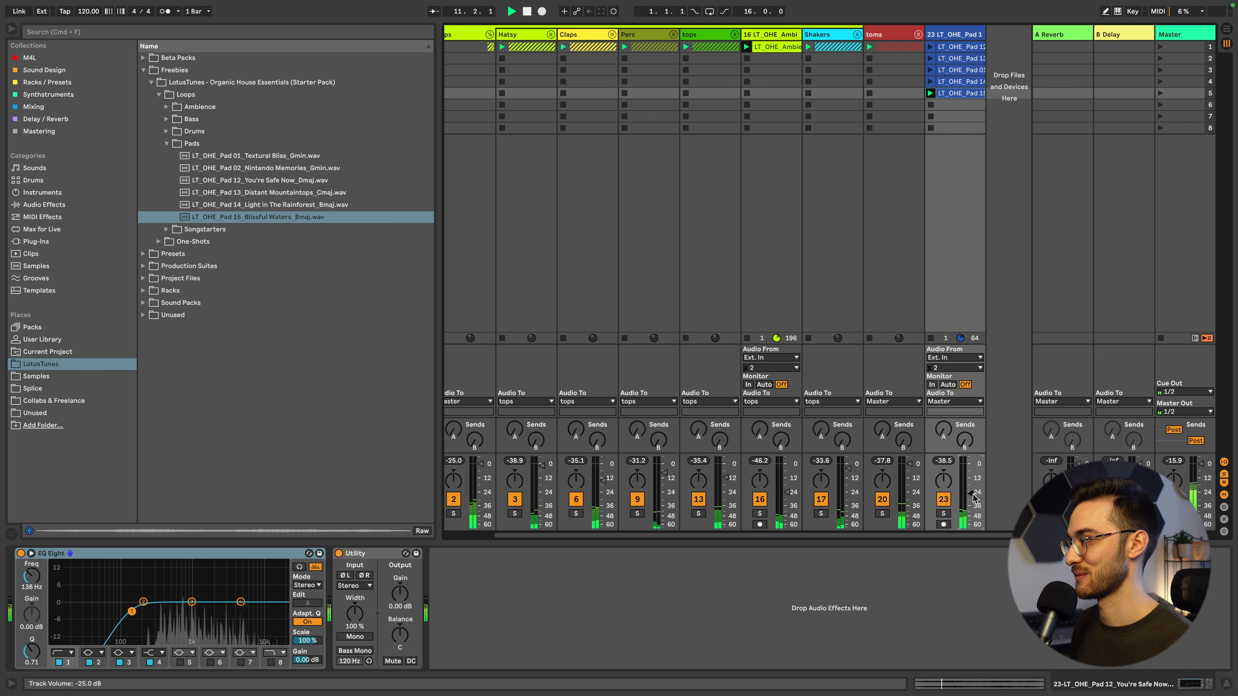
{"action": "left_click", "coordinate": [930, 47]}
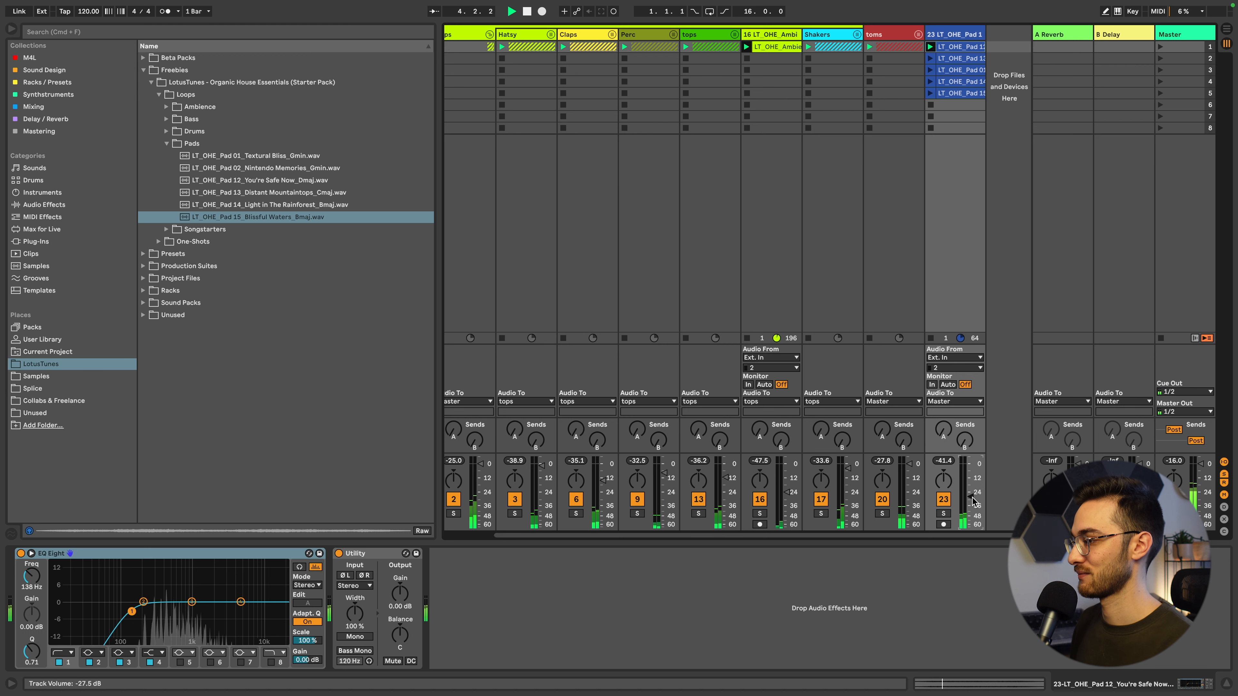
Collapse the Pads and Loops folders, and examine the Pad 12 clip and the pad track's device chain during playback.
{"action": "left_click", "coordinate": [167, 144]}
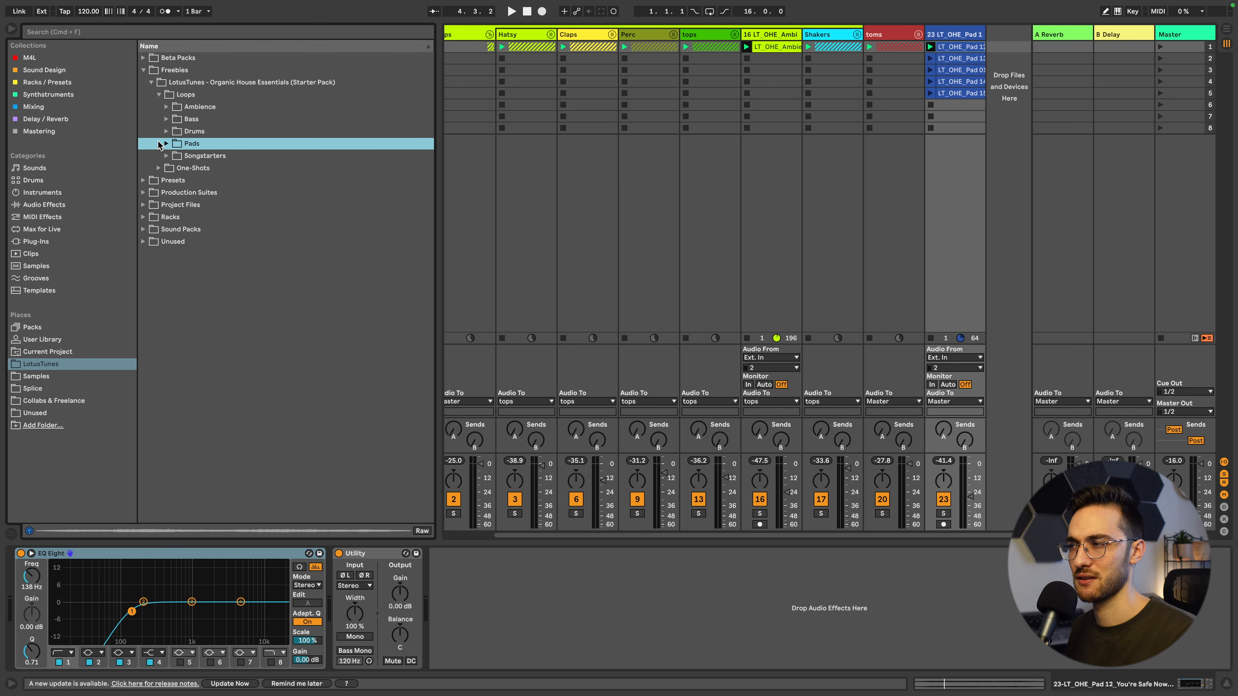
{"action": "left_click", "coordinate": [159, 95]}
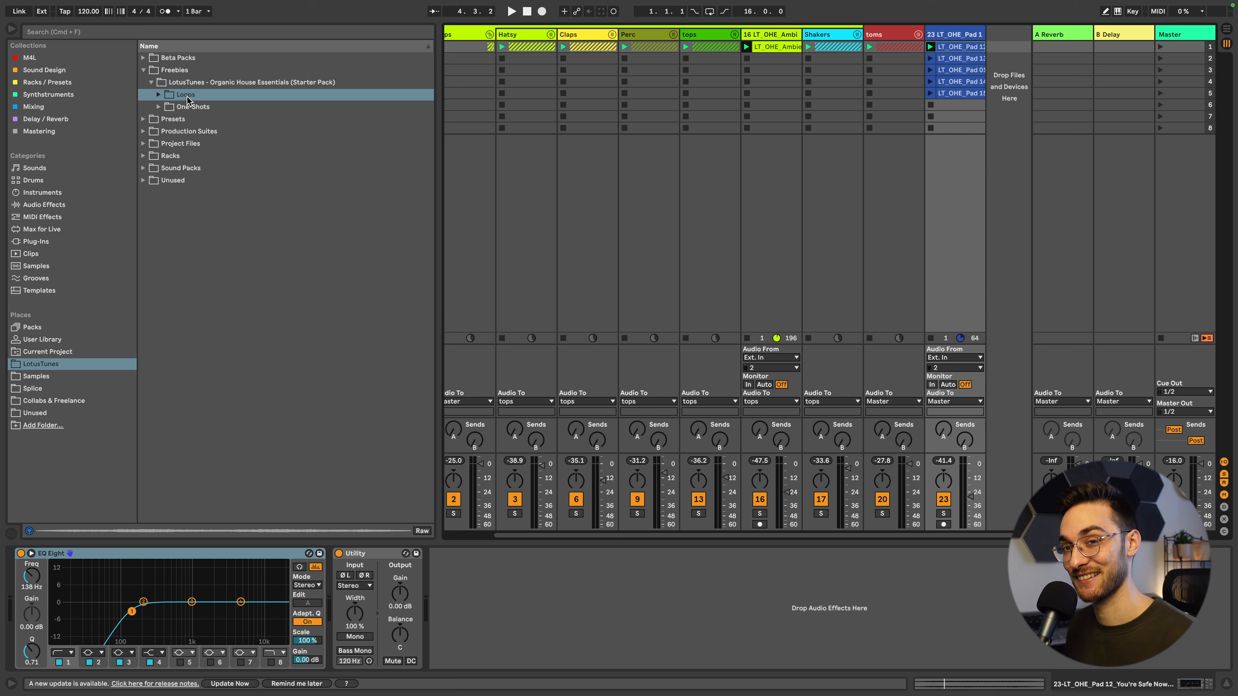
{"action": "key", "text": "space"}
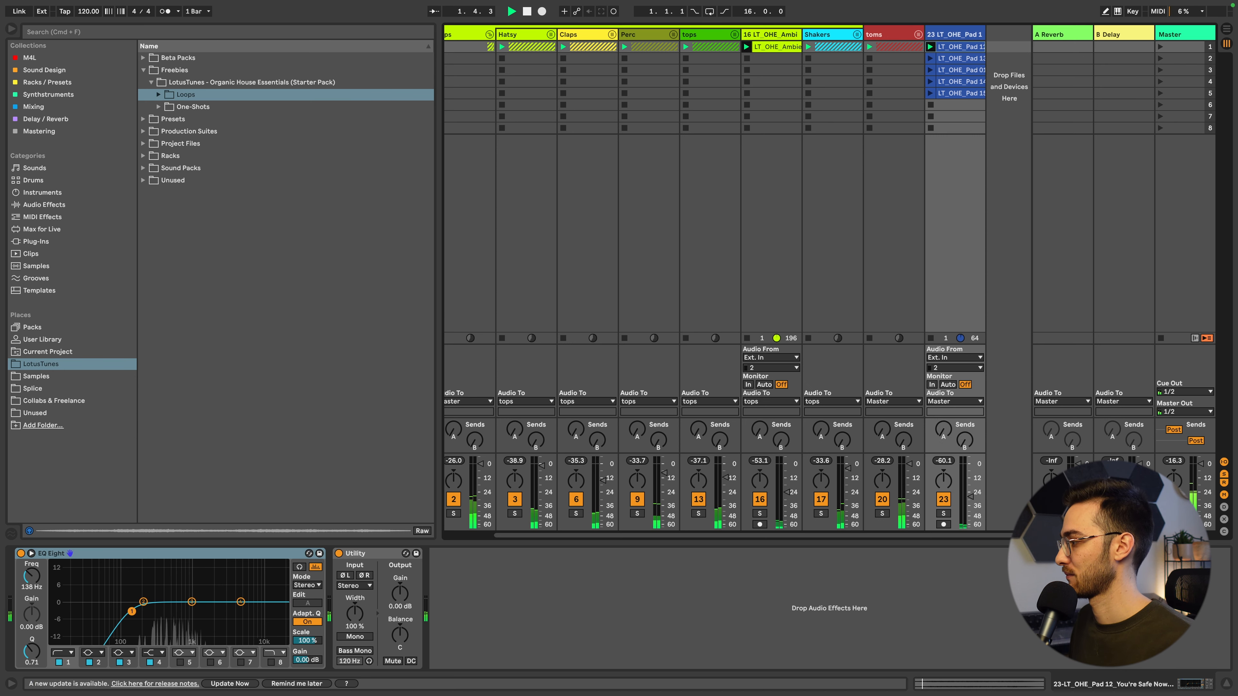
{"action": "double_click", "coordinate": [955, 47]}
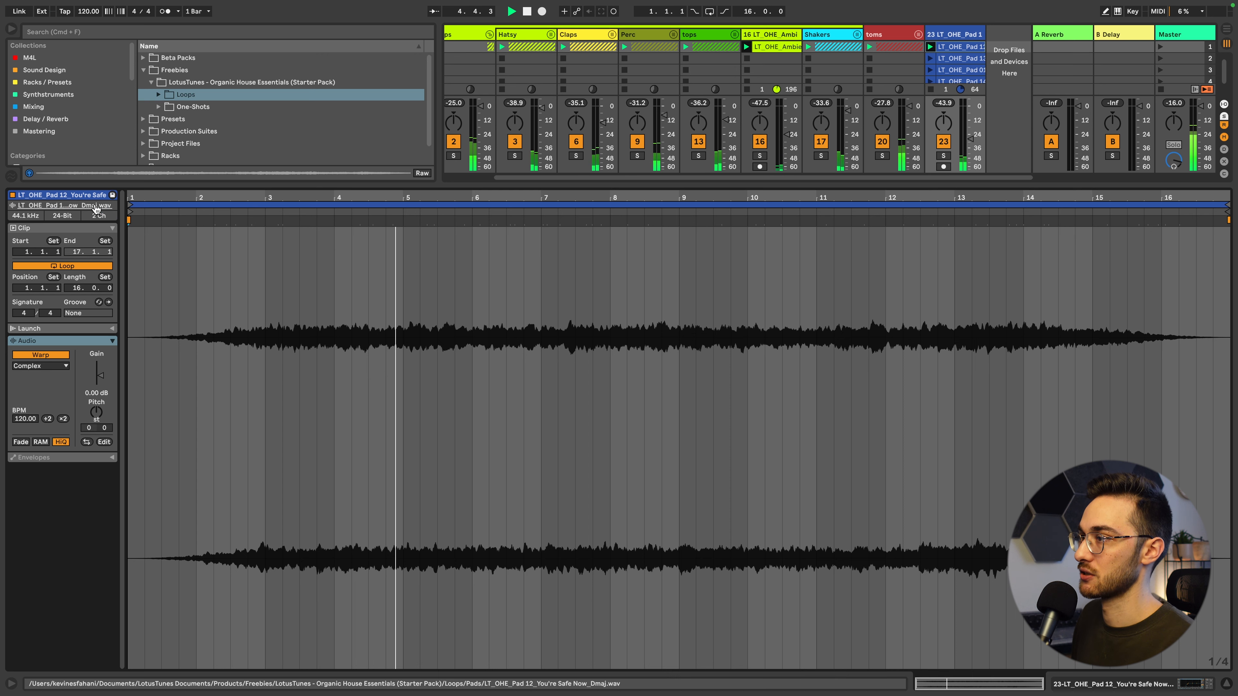
{"action": "double_click", "coordinate": [954, 35]}
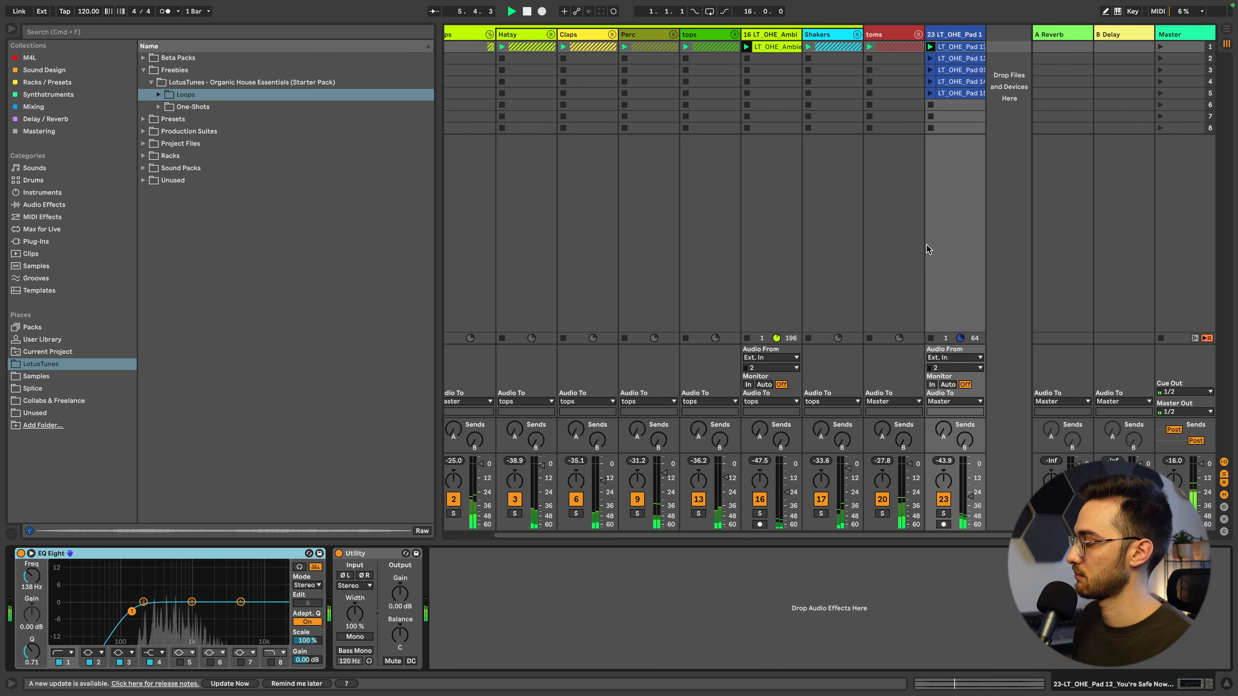
Filter the sound library with "D" and expand the Bass loops folder of LotusTunes - Organic House Essentials.
{"action": "left_click", "coordinate": [115, 31]}
{"action": "type", "text": "D"}
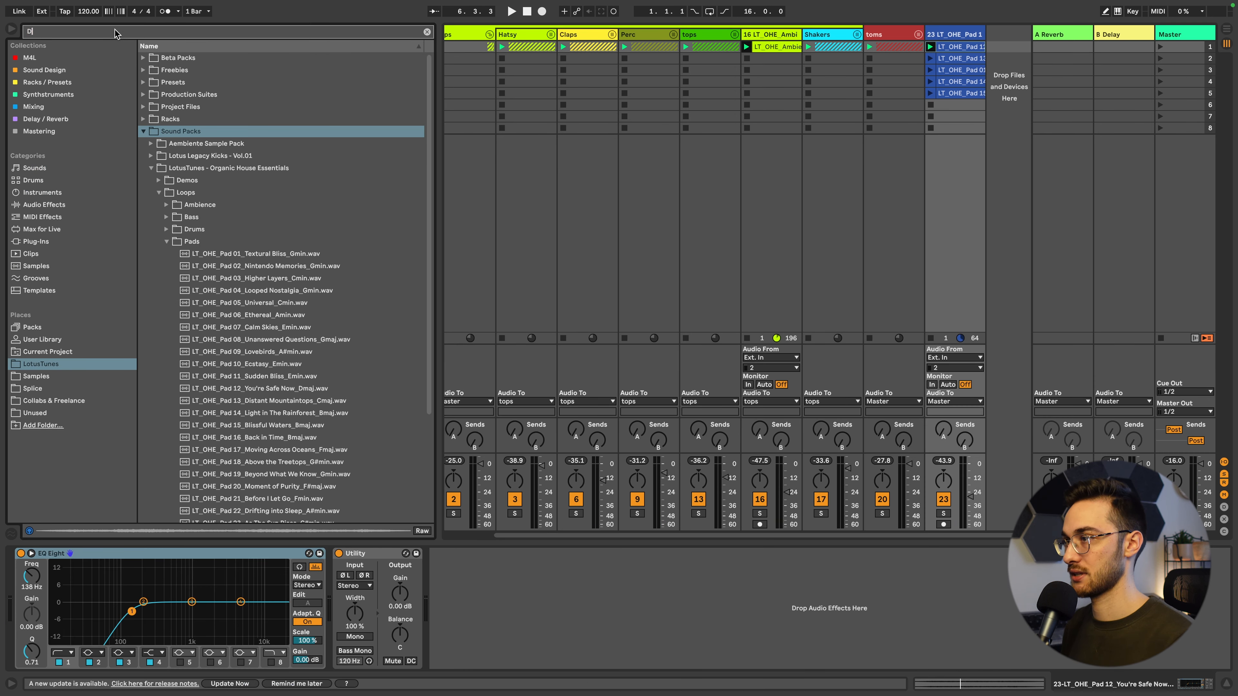
{"action": "left_click", "coordinate": [143, 131]}
{"action": "left_click", "coordinate": [143, 132]}
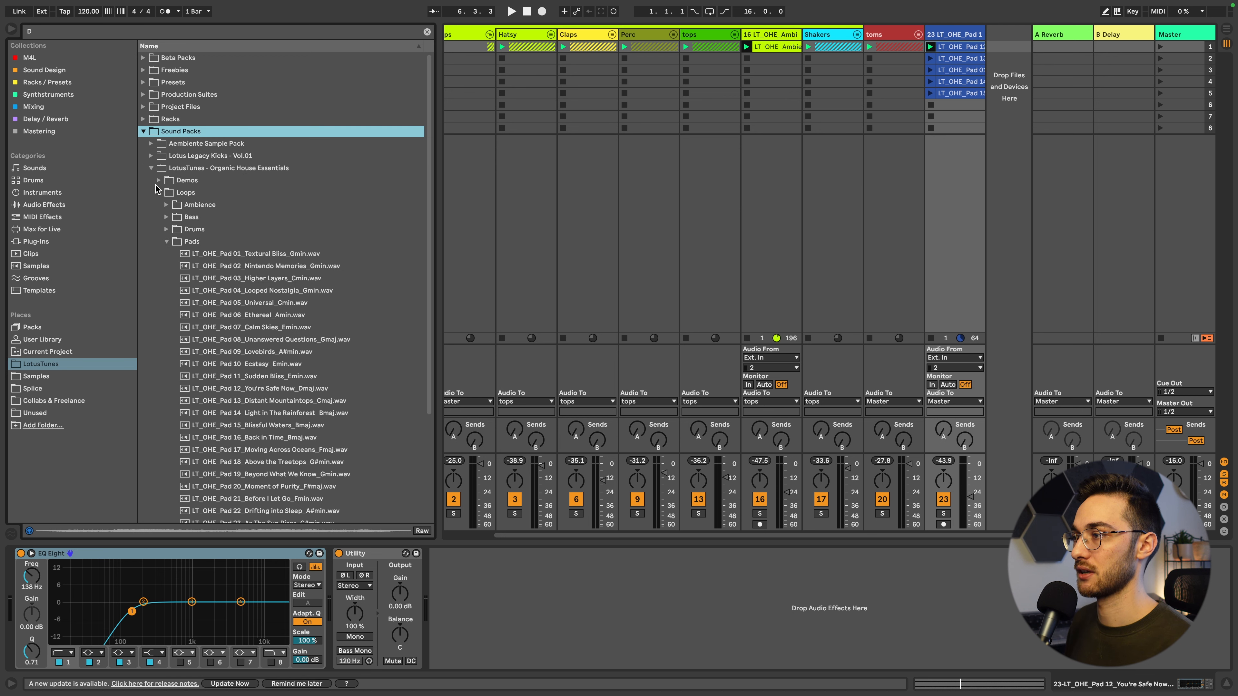
{"action": "left_click", "coordinate": [158, 192]}
{"action": "left_click", "coordinate": [159, 193]}
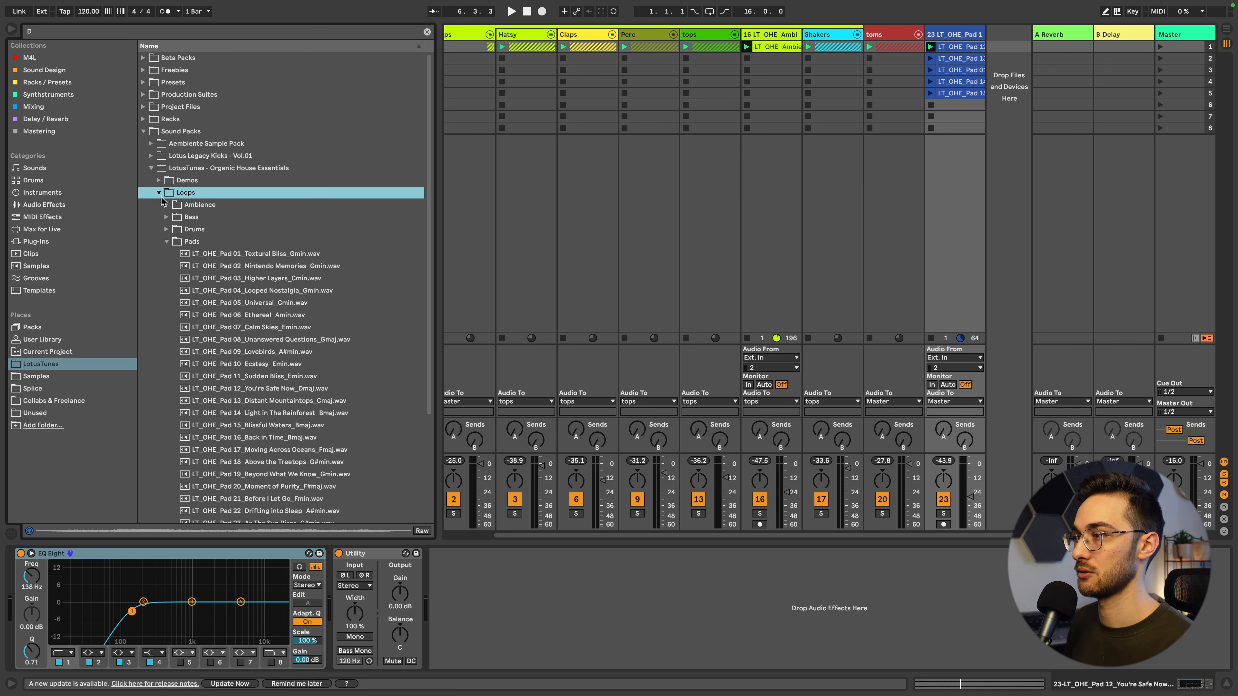
{"action": "left_click", "coordinate": [167, 216]}
Preview a few bass loops, add LT_OHE_Bass 05_120 BPM_Dmin to a new track, and lower that track's volume to -29.0 dB.
{"action": "left_click", "coordinate": [235, 253]}
{"action": "scroll", "coordinate": [281, 262], "scroll_direction": "down", "scroll_amount": 2}
{"action": "left_click", "coordinate": [304, 266]}
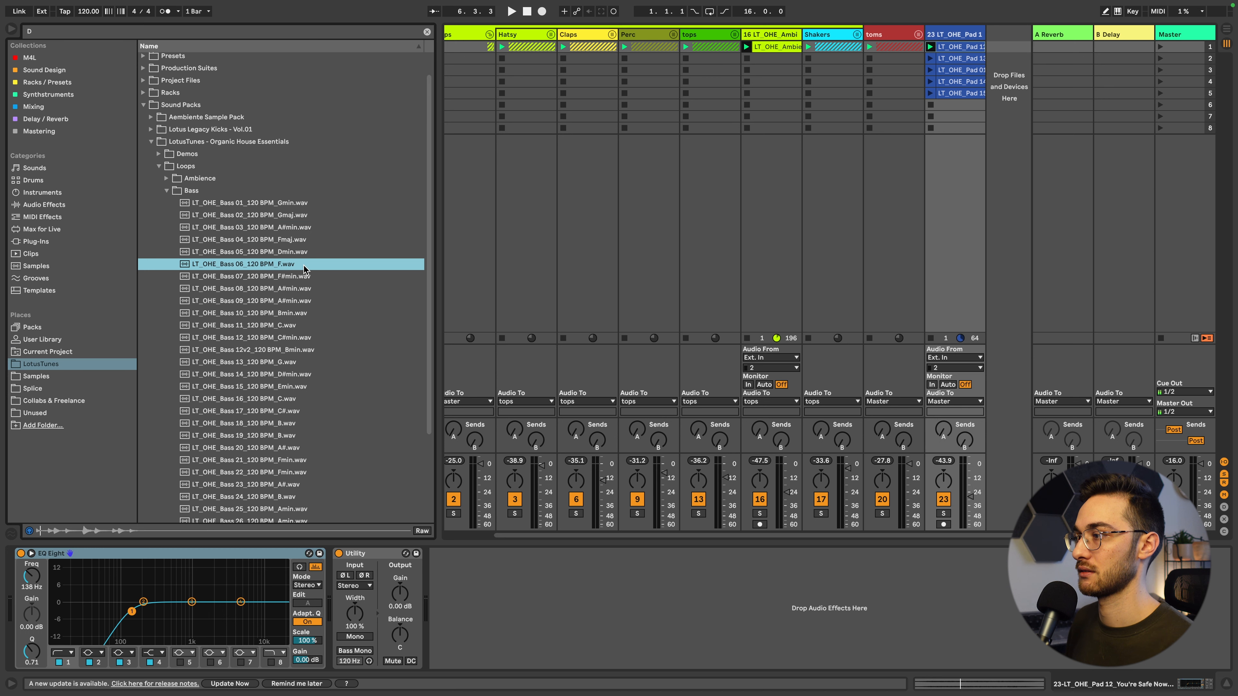
{"action": "left_click", "coordinate": [300, 256]}
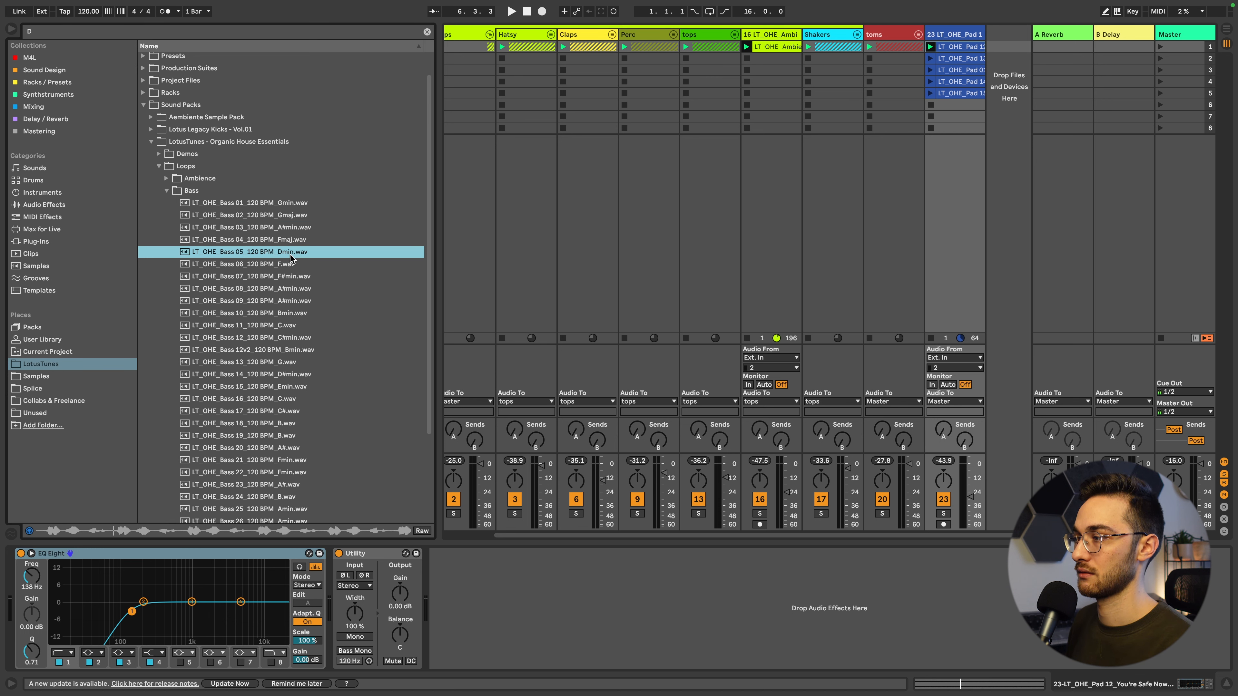
{"action": "left_click_drag", "start_coordinate": [515, 210], "coordinate": [1014, 52]}
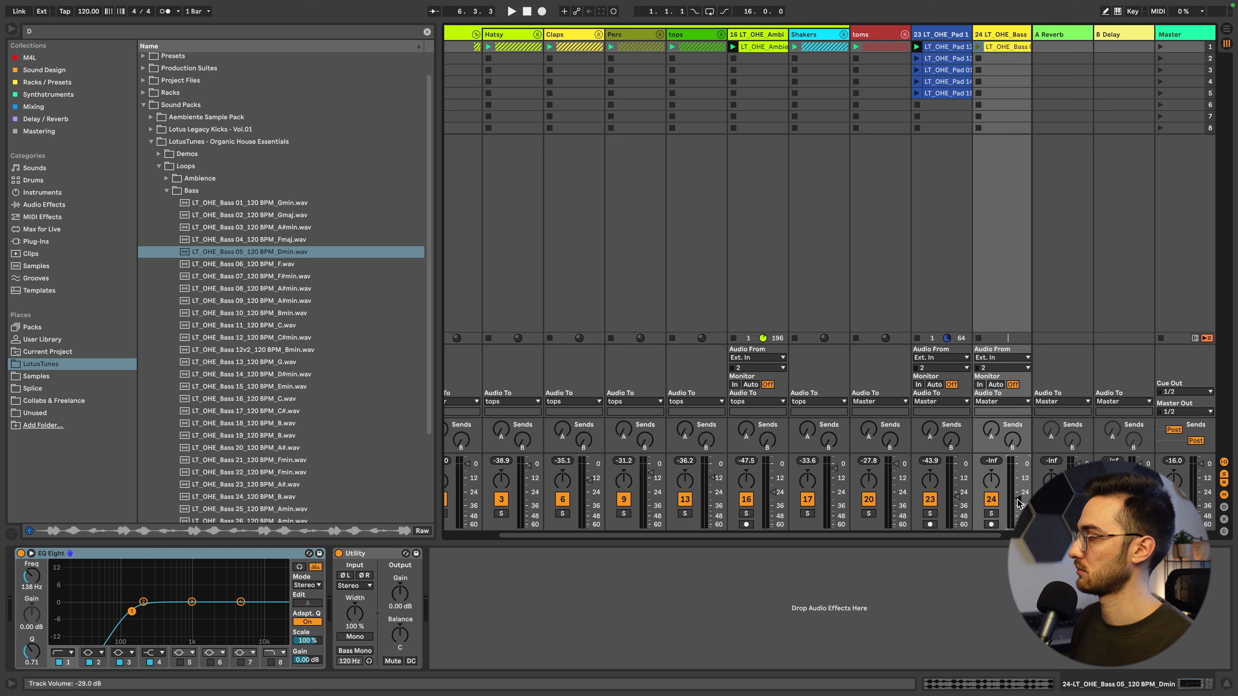
Play the bass loop with the groove and disable the EQ Eight on the bass track.
{"action": "key", "text": "space"}
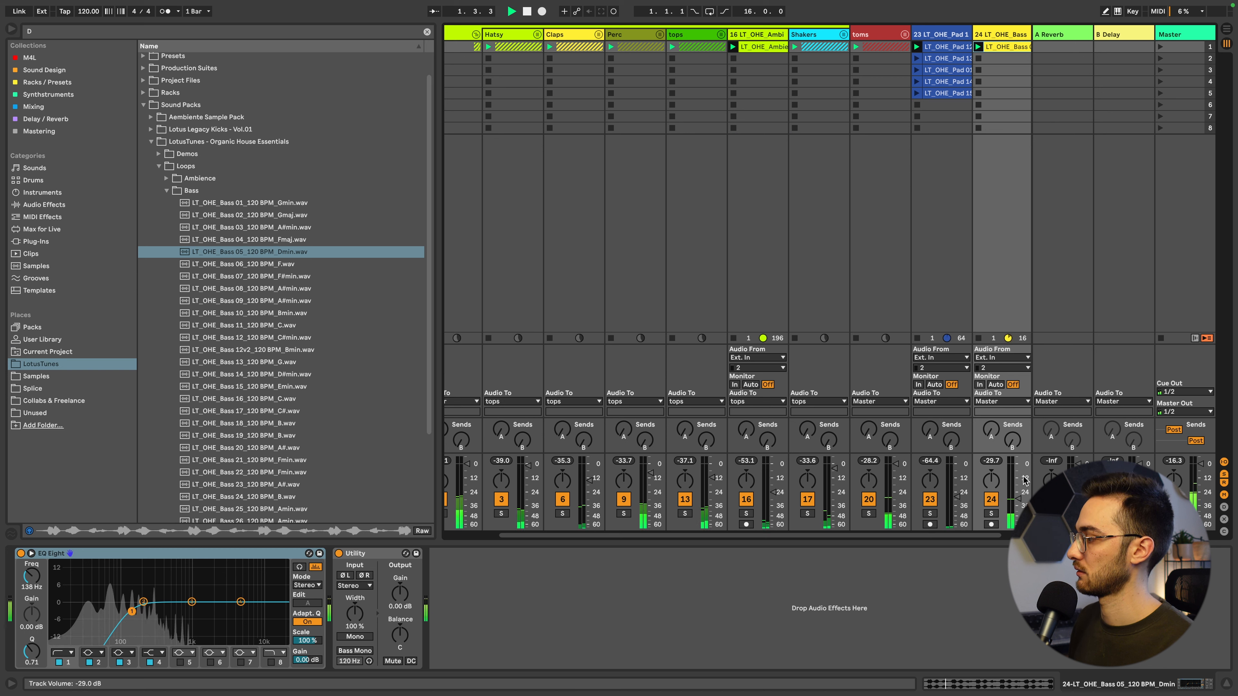
{"action": "left_click", "coordinate": [20, 553]}
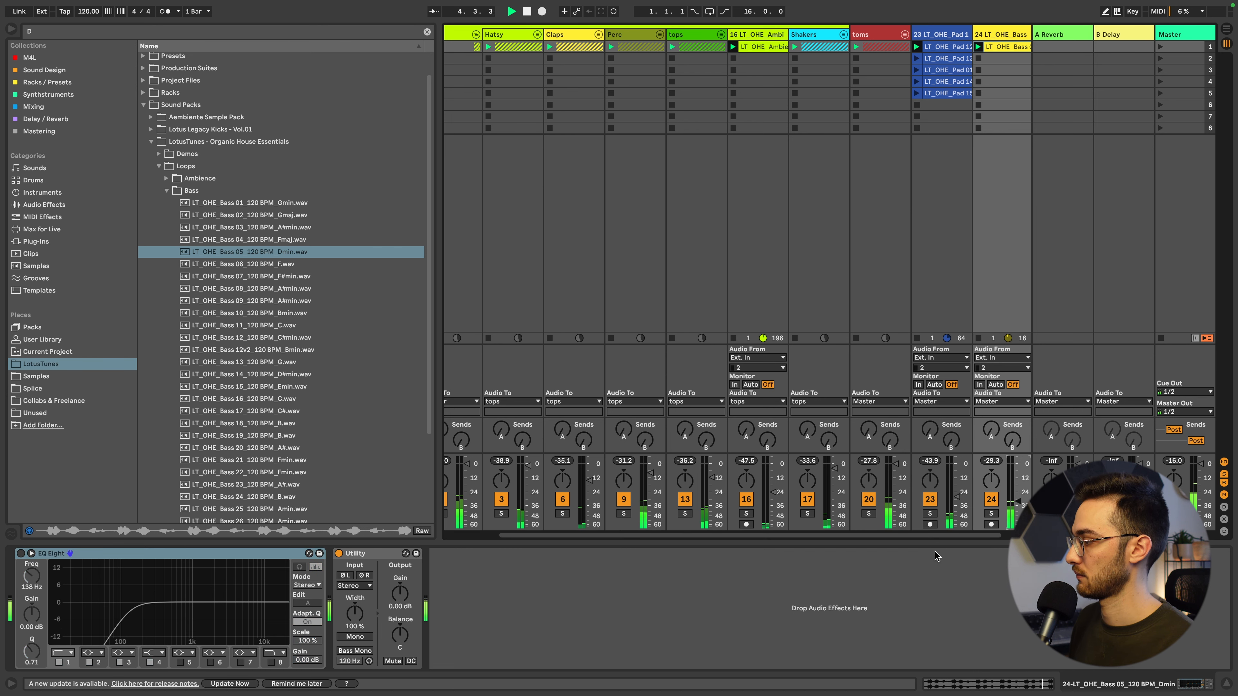
{"action": "left_click_drag", "start_coordinate": [933, 535], "coordinate": [968, 535]}
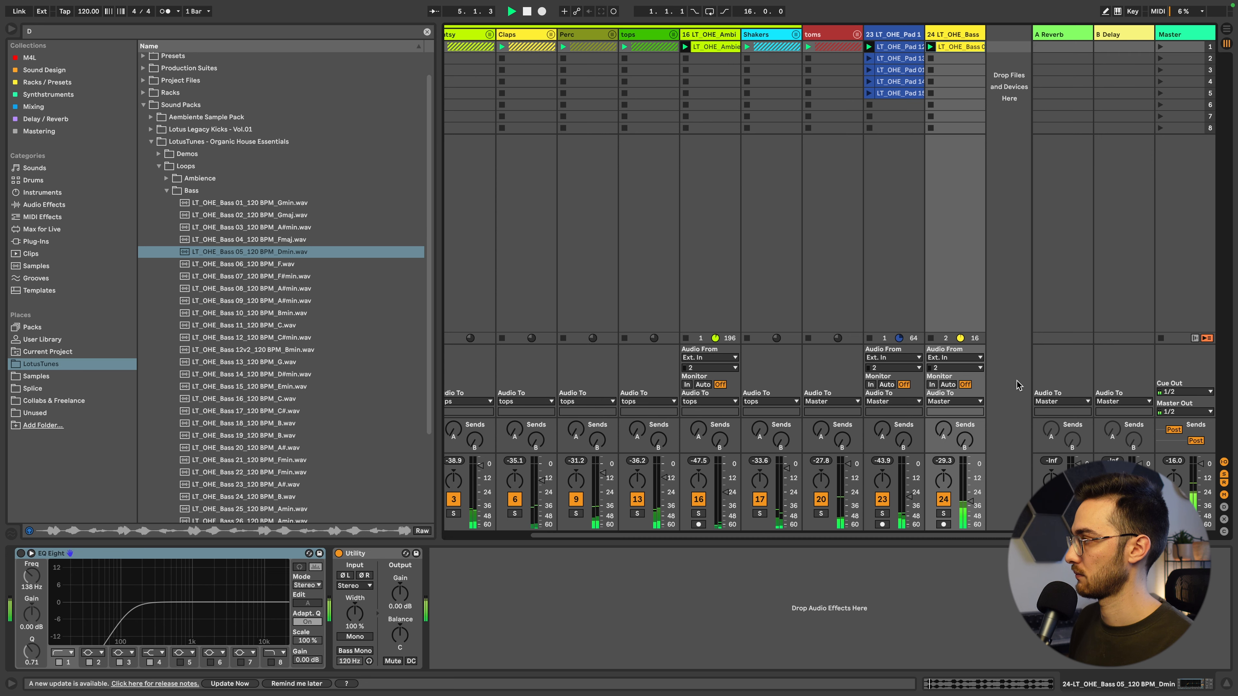
Loop the one-beat section from 2.2.1 to 2.3.1 of the Bass 05 clip, and adjust the bass volume while the groove plays.
{"action": "double_click", "coordinate": [958, 49]}
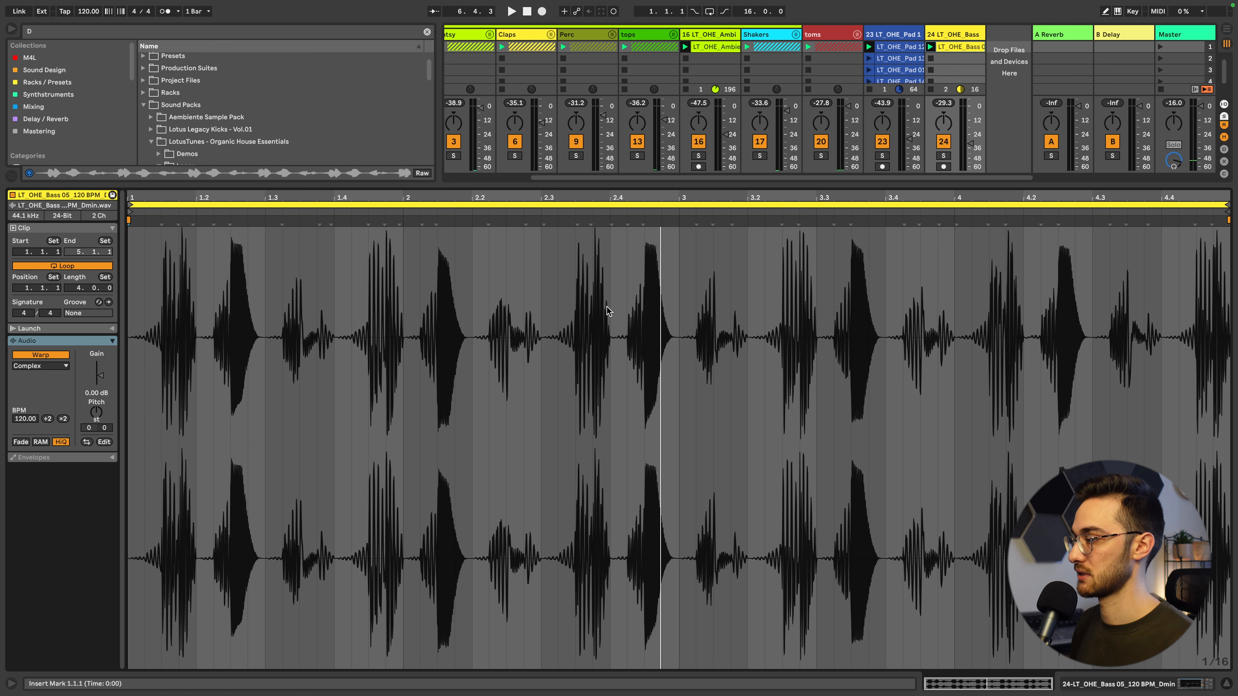
{"action": "left_click_drag", "start_coordinate": [540, 333], "coordinate": [475, 330]}
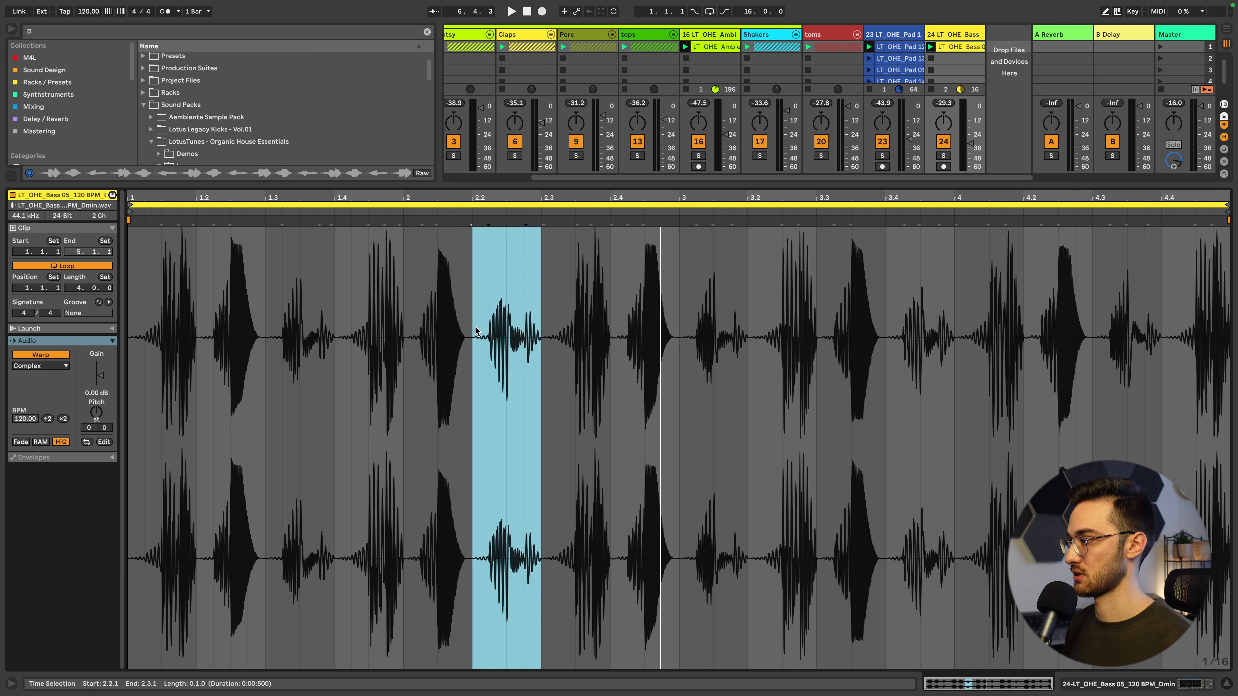
{"action": "key", "text": "super+l"}
{"action": "key", "text": "space"}
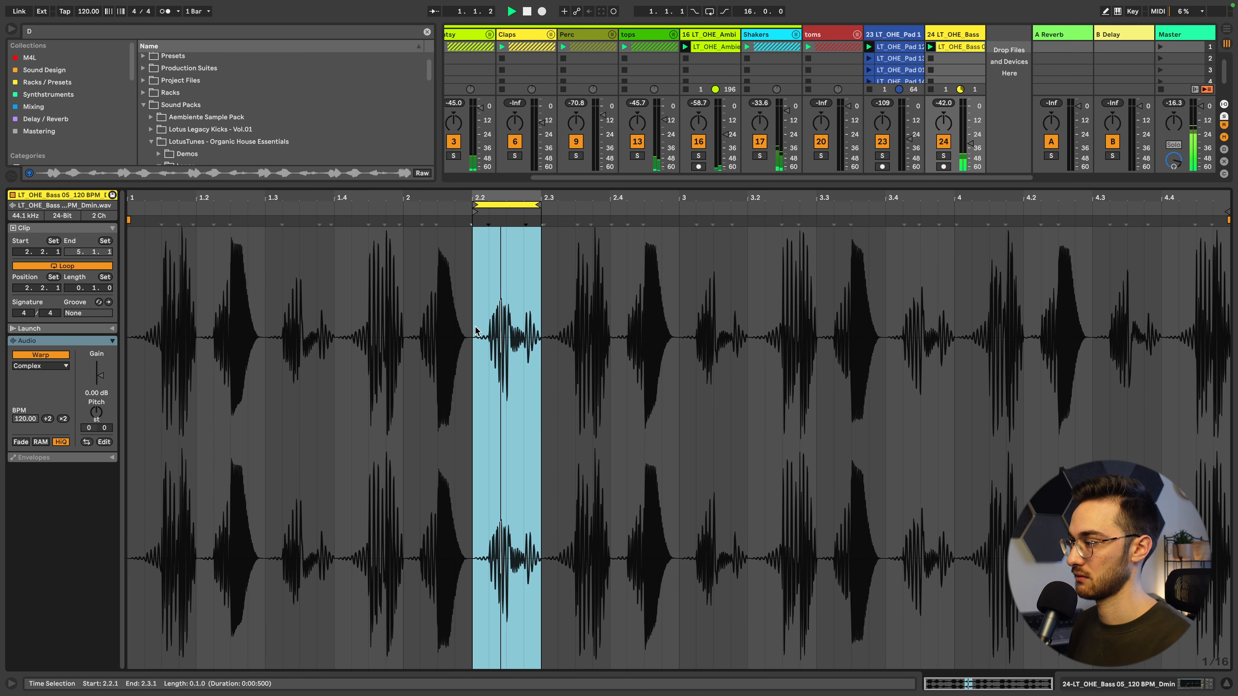
{"action": "left_click_drag", "start_coordinate": [970, 144], "coordinate": [970, 139]}
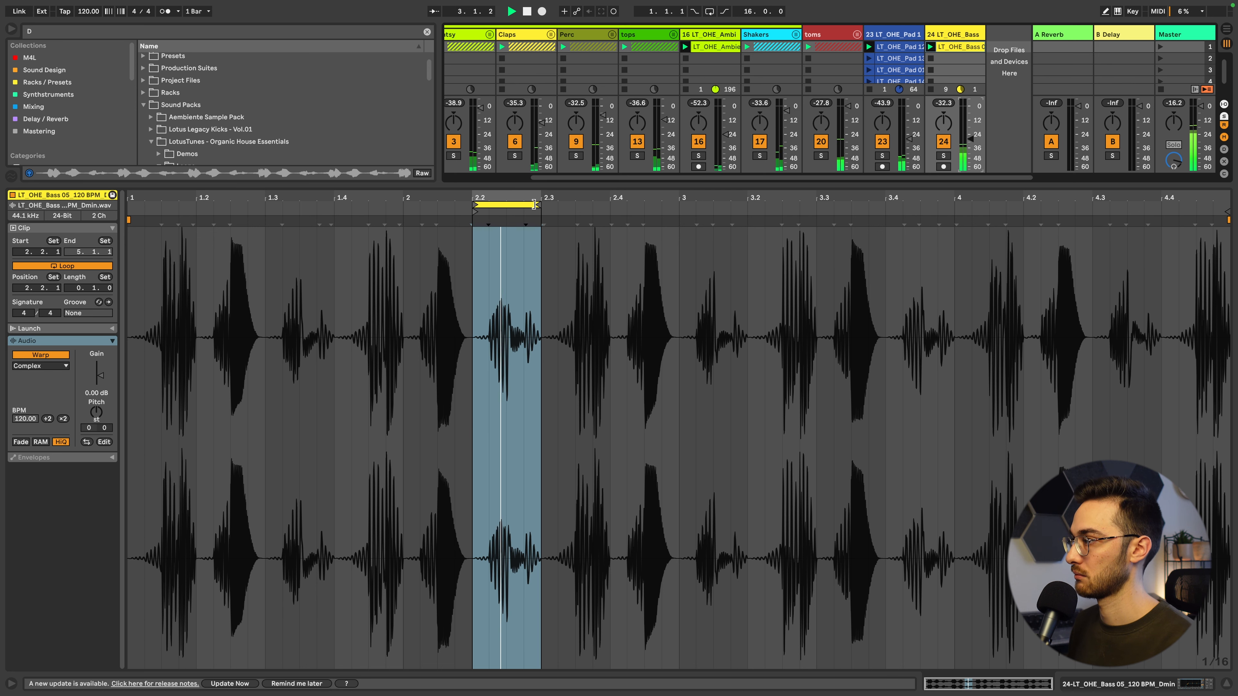
Extend the bass clip's loop to two beats from 2.2.1, set the clip start to 2.3.1, and play it with the groove.
{"action": "left_click_drag", "start_coordinate": [539, 205], "coordinate": [472, 213]}
{"action": "key", "text": "space"}
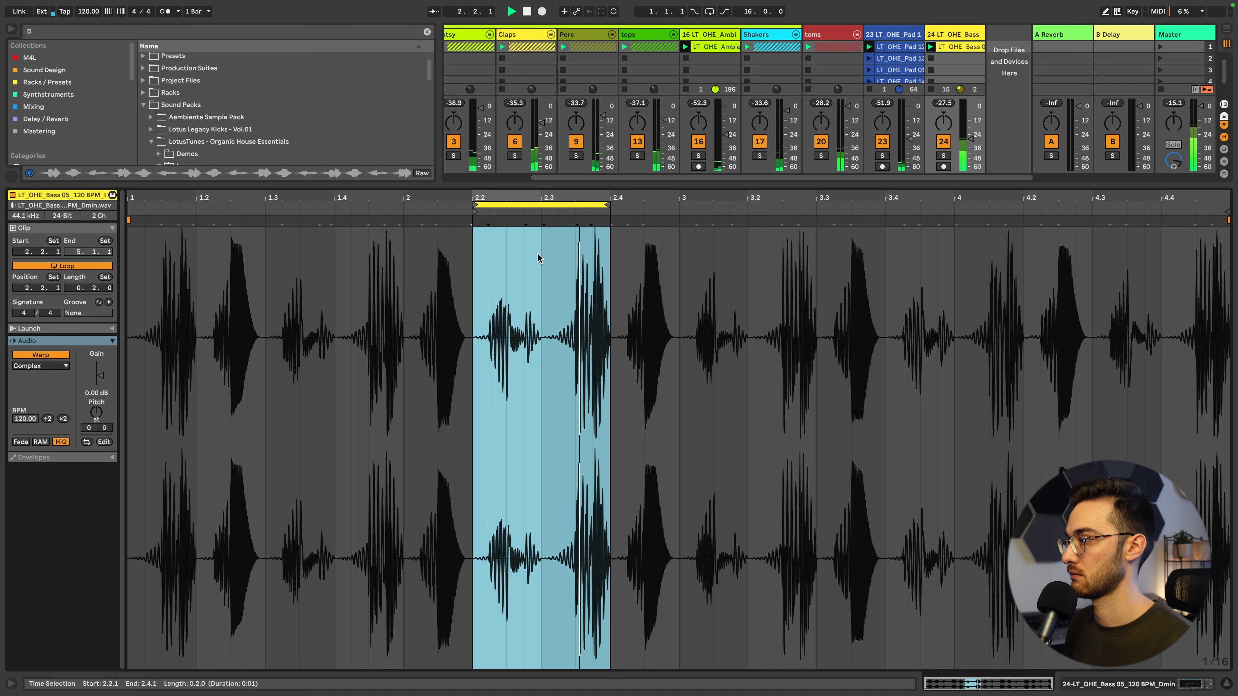
{"action": "key", "text": "space"}
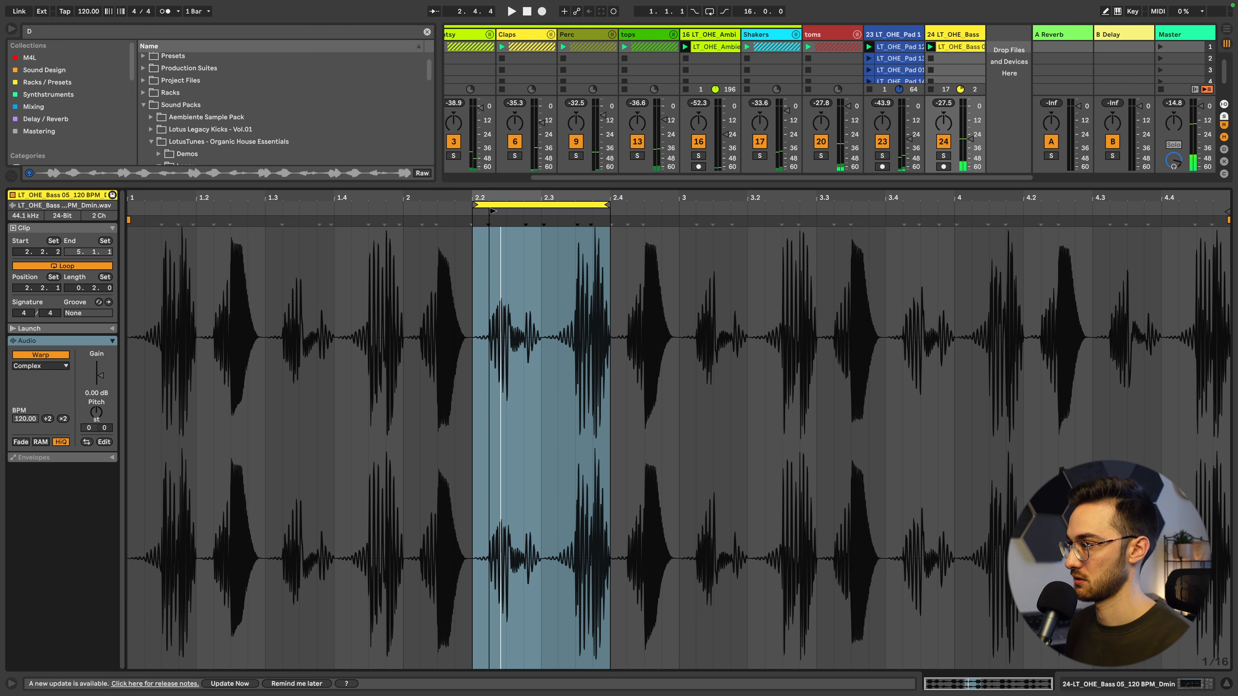
{"action": "left_click_drag", "start_coordinate": [475, 211], "coordinate": [542, 213]}
{"action": "key", "text": "space"}
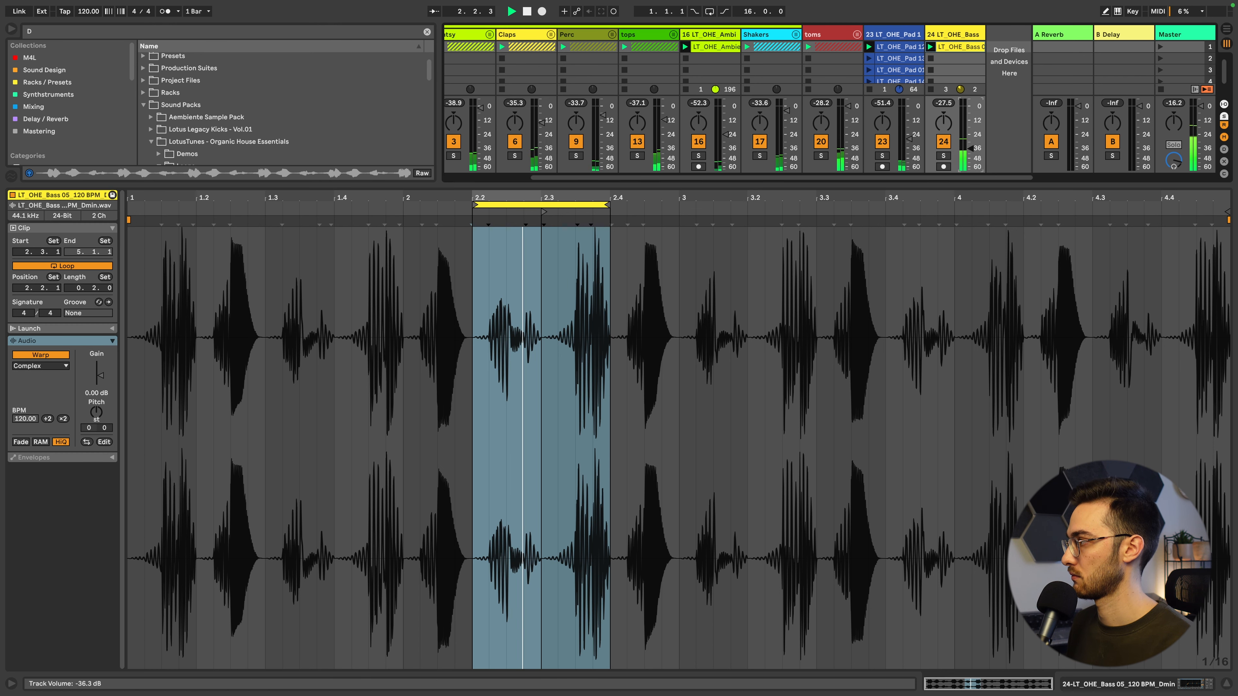
Place the bass track before the pad track, colour it red, and assign the track colour to its clip.
{"action": "key", "text": "shift+Tab"}
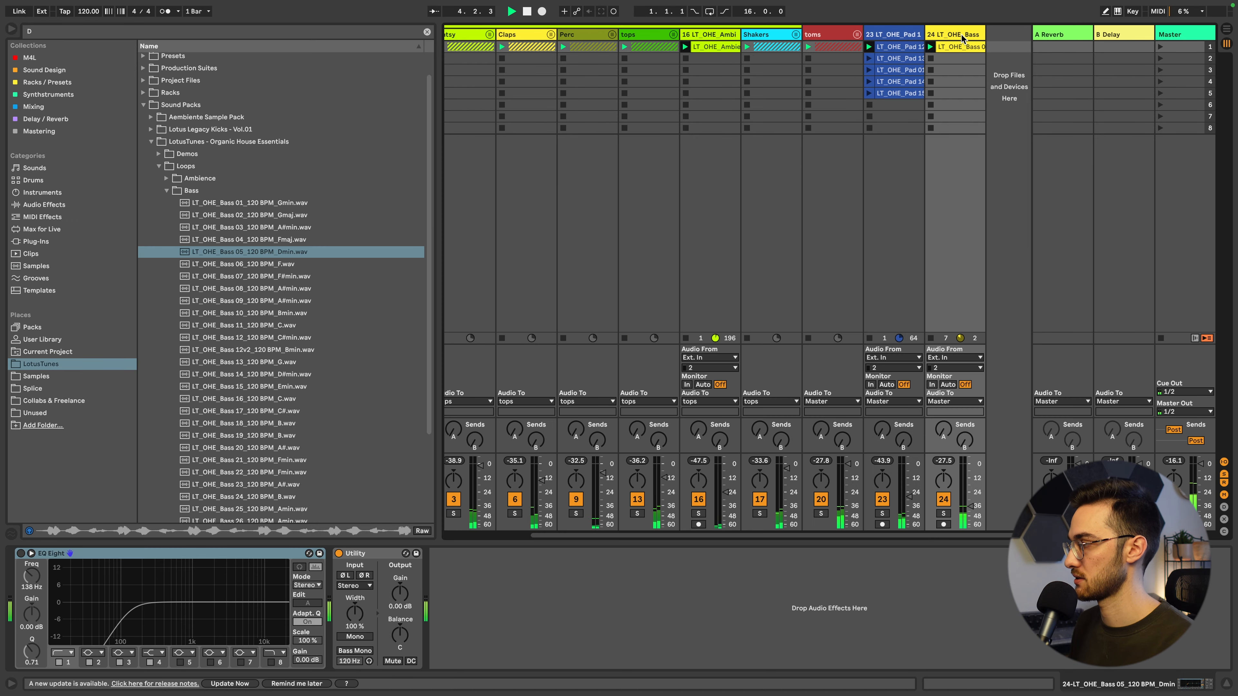
{"action": "left_click_drag", "start_coordinate": [958, 34], "coordinate": [892, 35]}
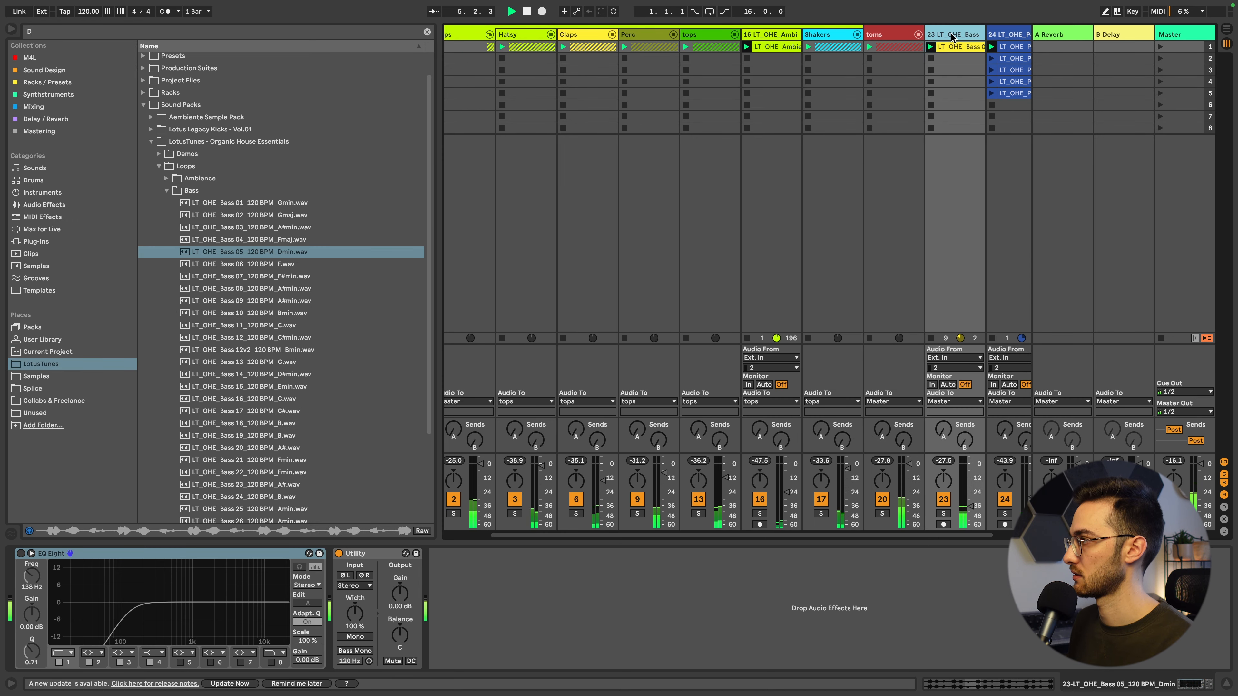
{"action": "right_click", "coordinate": [958, 34]}
{"action": "left_click", "coordinate": [968, 232]}
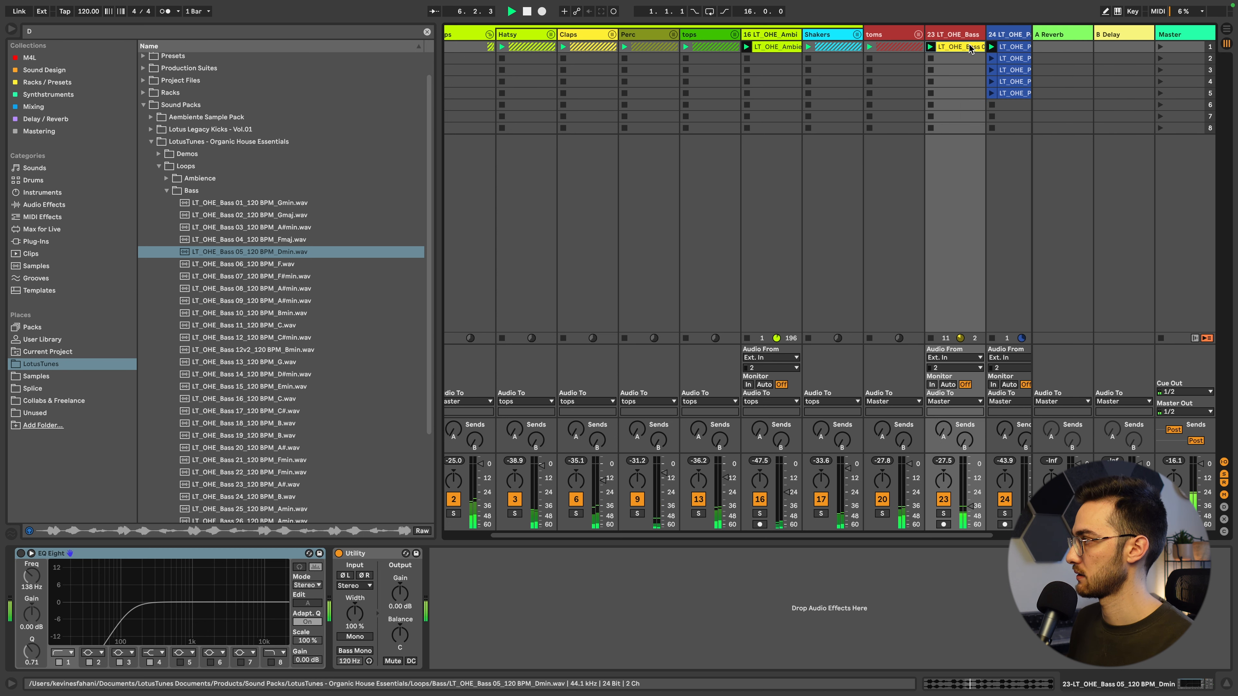
{"action": "right_click", "coordinate": [967, 31]}
{"action": "left_click", "coordinate": [995, 246]}
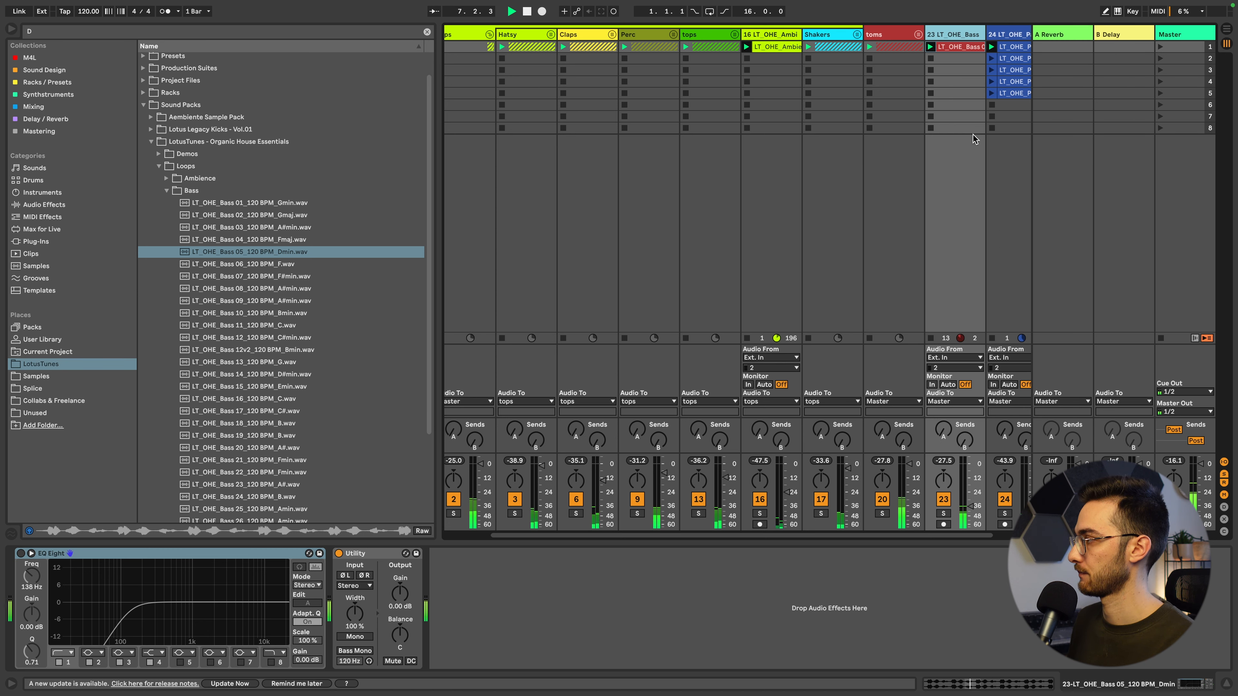
Rename the bass track as Bass and set its volume to -31.3 dB.
{"action": "double_click", "coordinate": [947, 34]}
{"action": "type", "text": "Bass"}
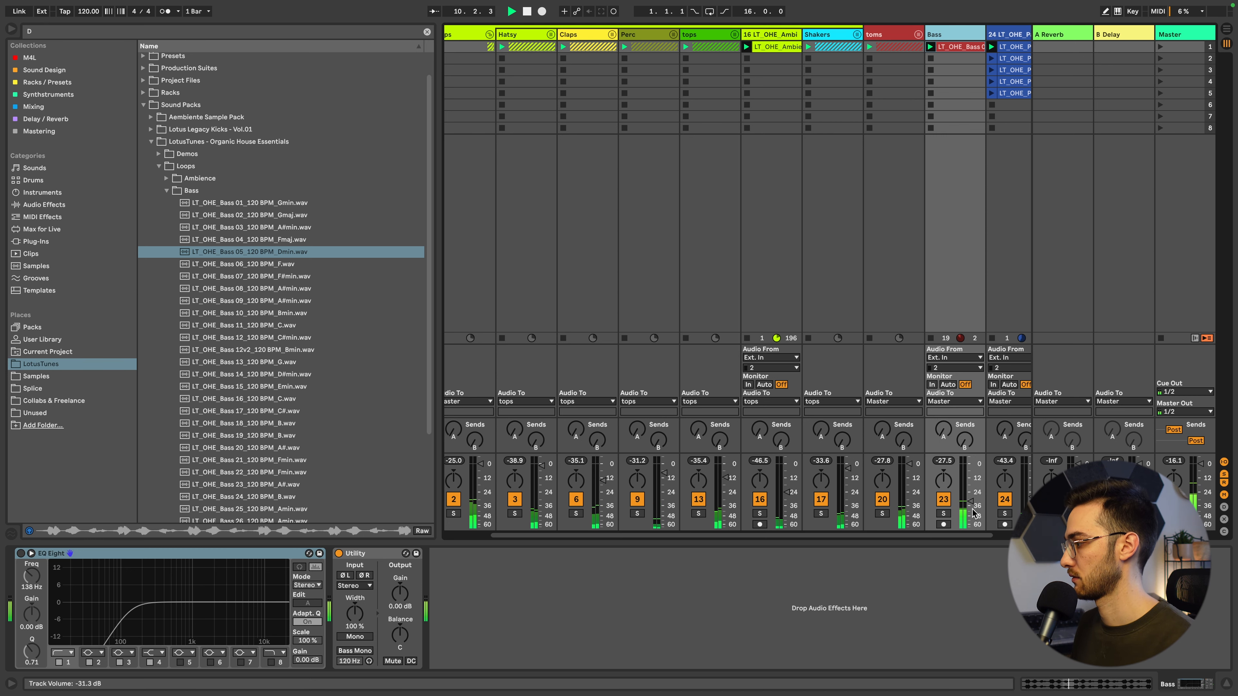
{"action": "scroll", "coordinate": [962, 100], "scroll_direction": "right", "scroll_amount": 3}
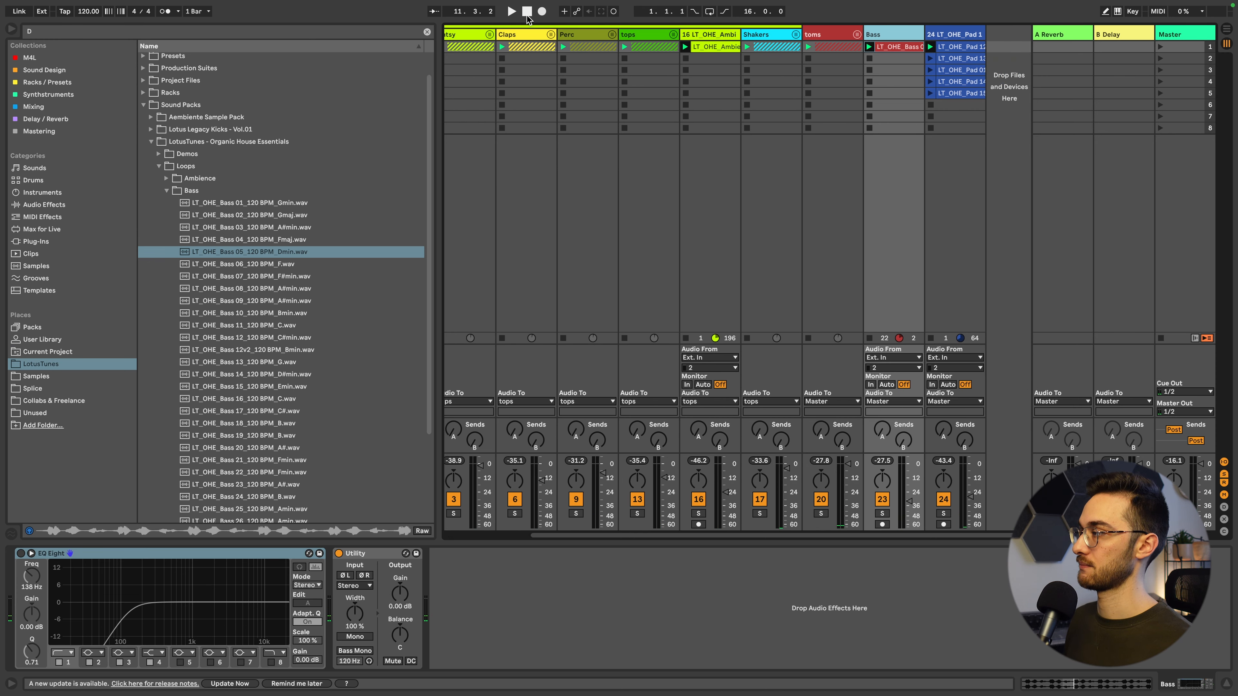
{"action": "key", "text": "Tab"}
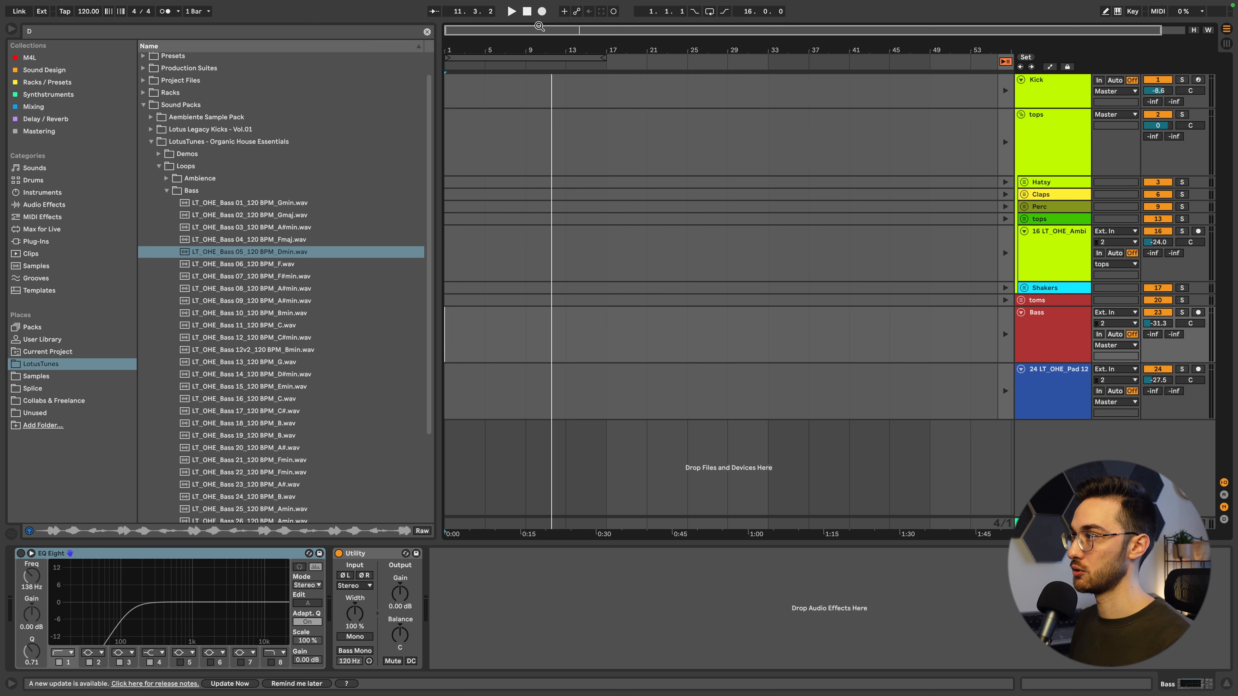
{"action": "left_click_drag", "start_coordinate": [540, 50], "coordinate": [535, 46]}
{"action": "right_click", "coordinate": [535, 63]}
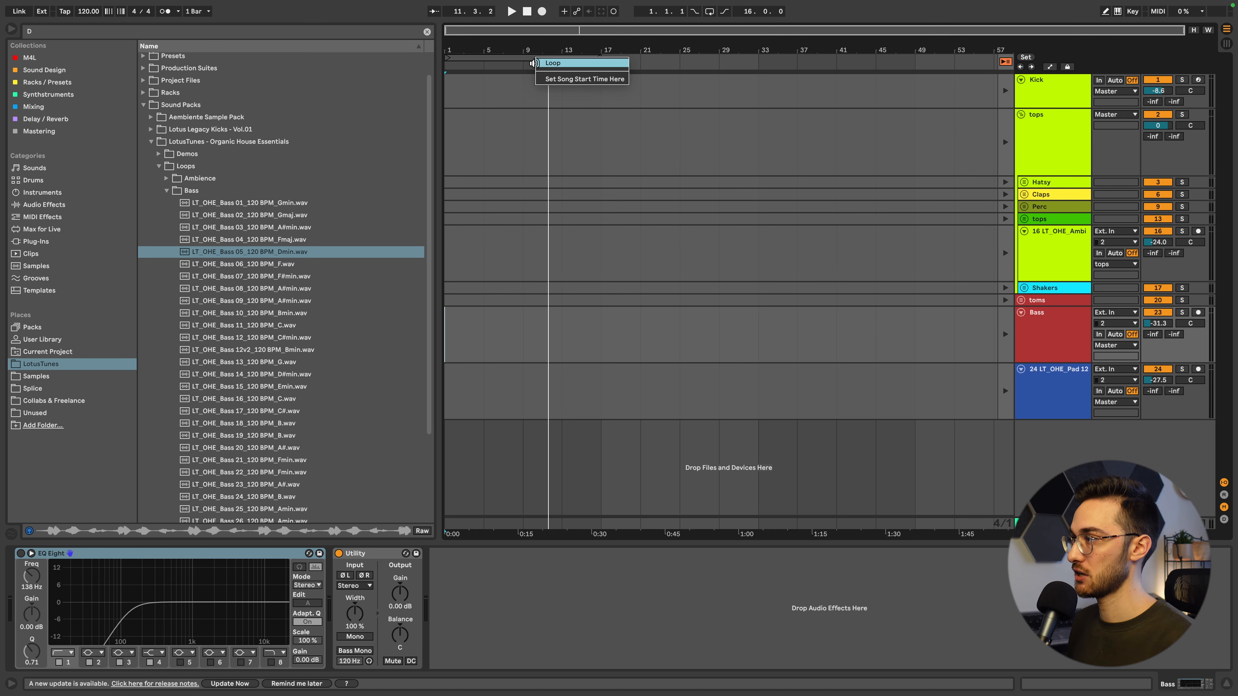
{"action": "left_click", "coordinate": [552, 64]}
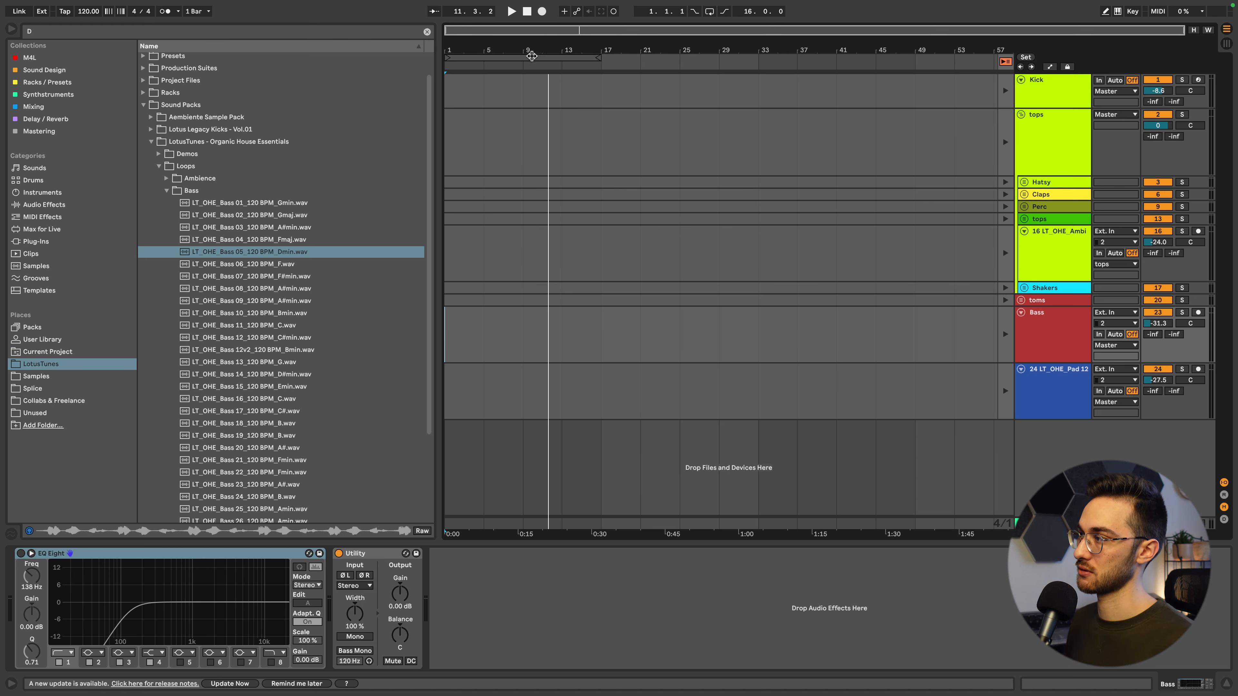
{"action": "right_click", "coordinate": [531, 56]}
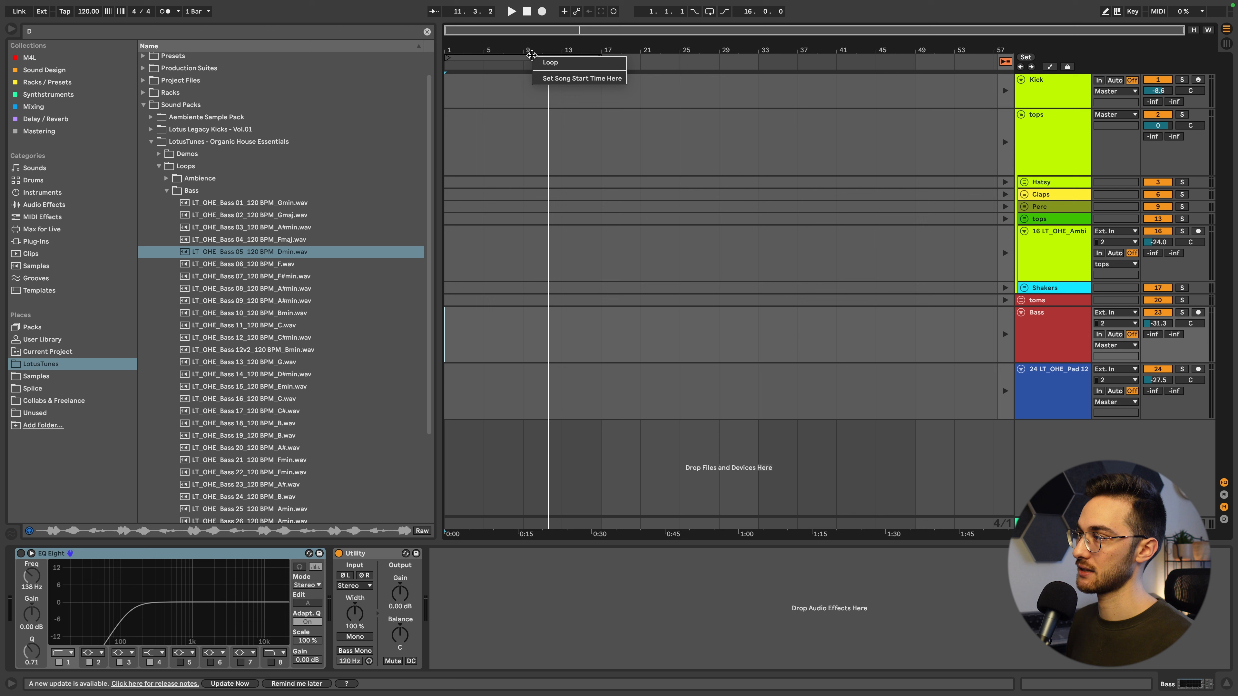
{"action": "left_click", "coordinate": [559, 67]}
{"action": "key", "text": "Tab"}
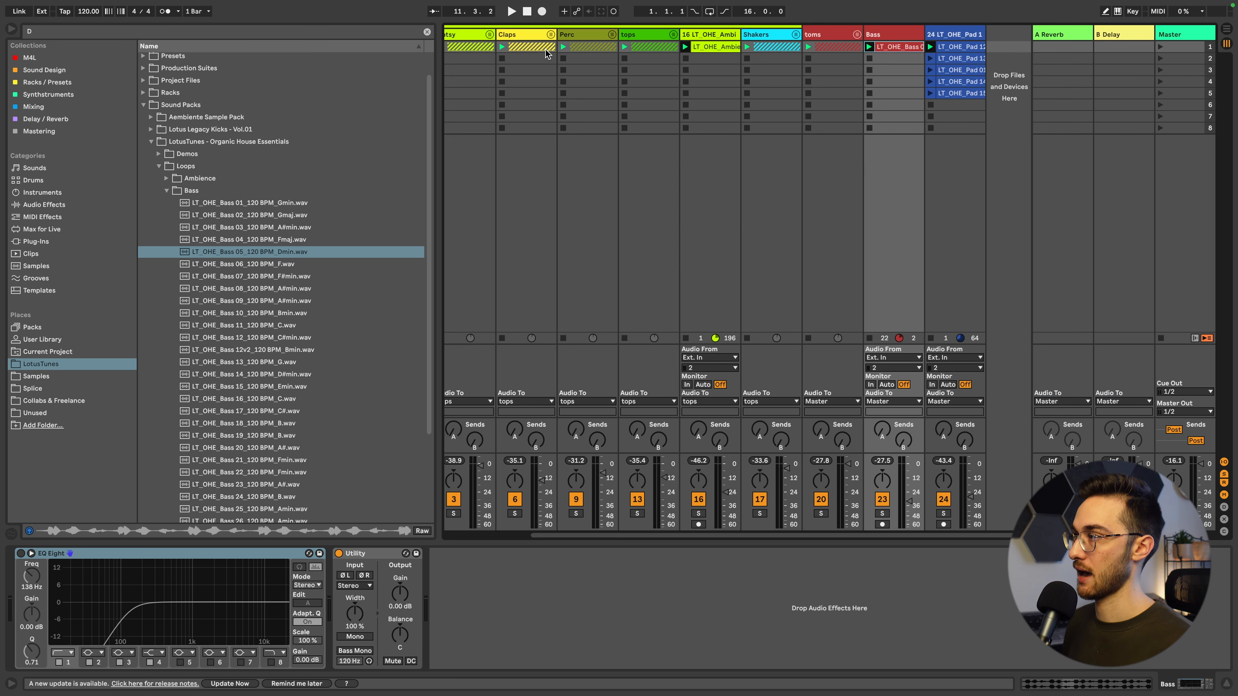
Record the playing session clips into the arrangement from bar 1 until just past bar 17.
{"action": "left_click", "coordinate": [543, 12]}
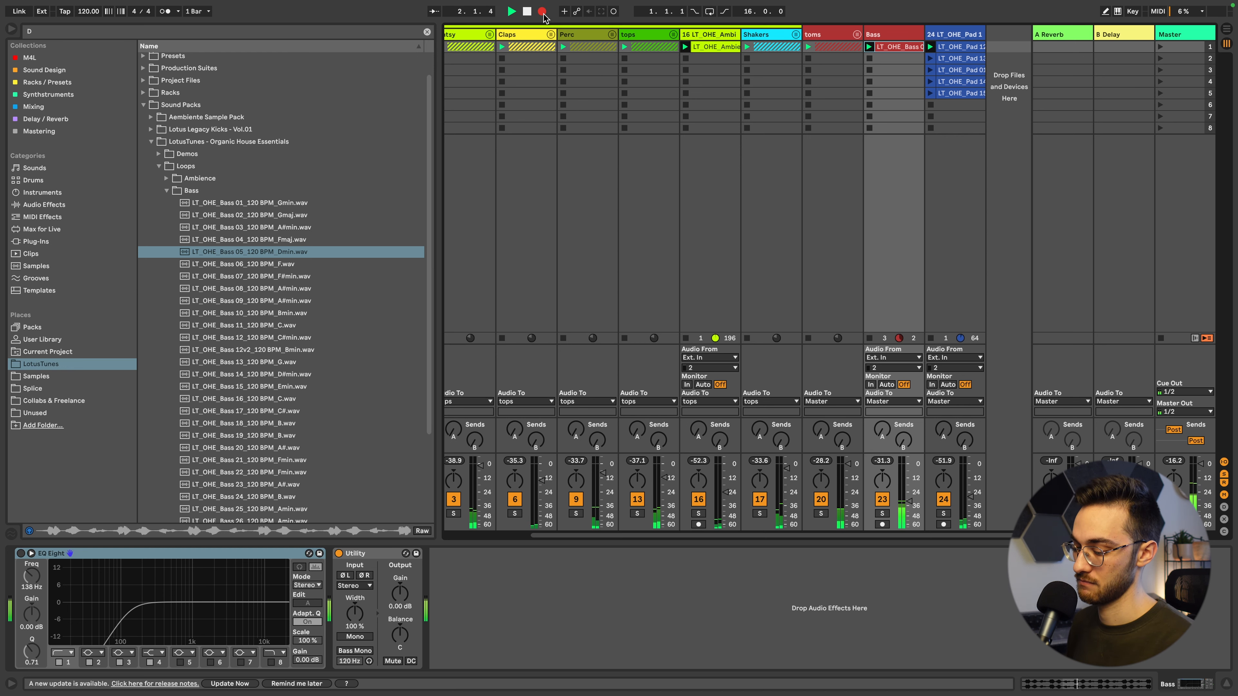
{"action": "key", "text": "Tab"}
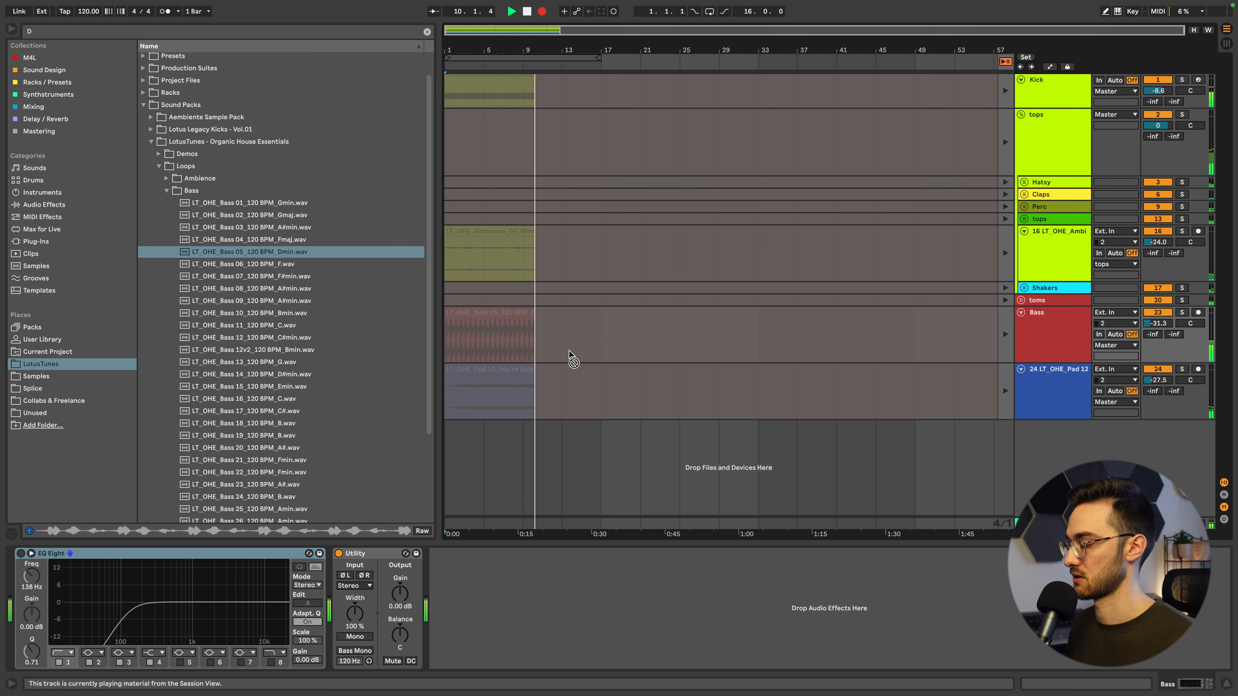
{"action": "key", "text": "space"}
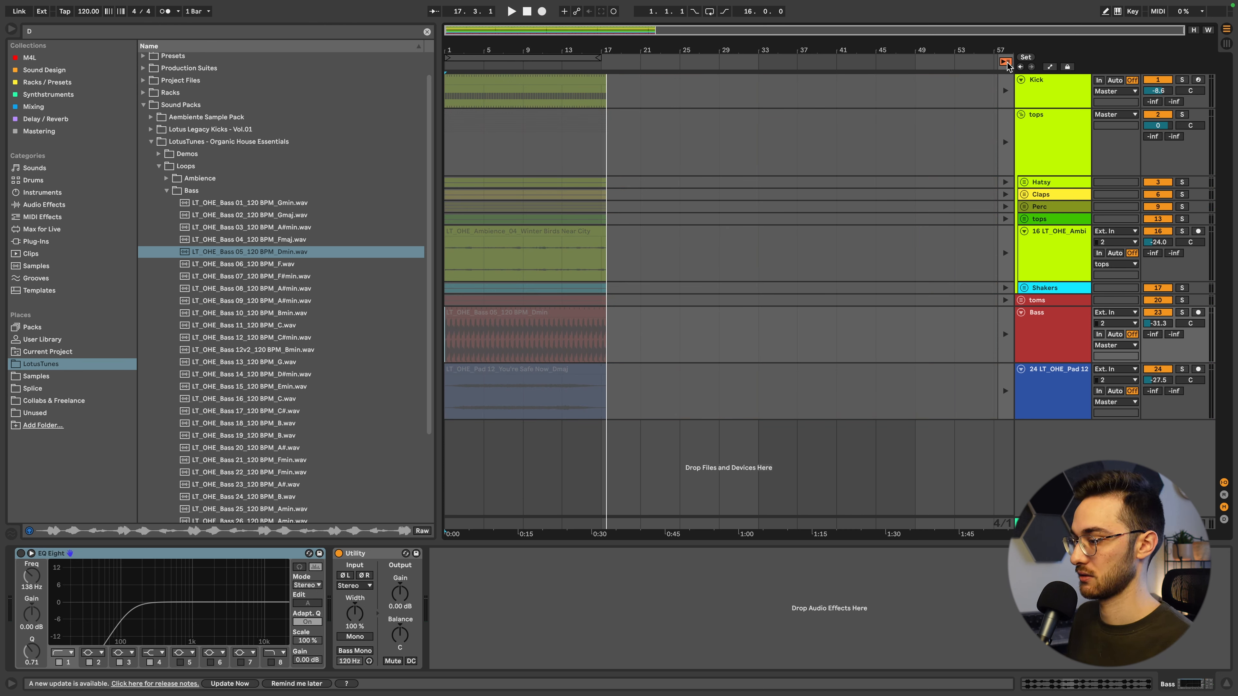
Return all tracks to arrangement playback so the recorded clips are active.
{"action": "left_click", "coordinate": [12, 684]}
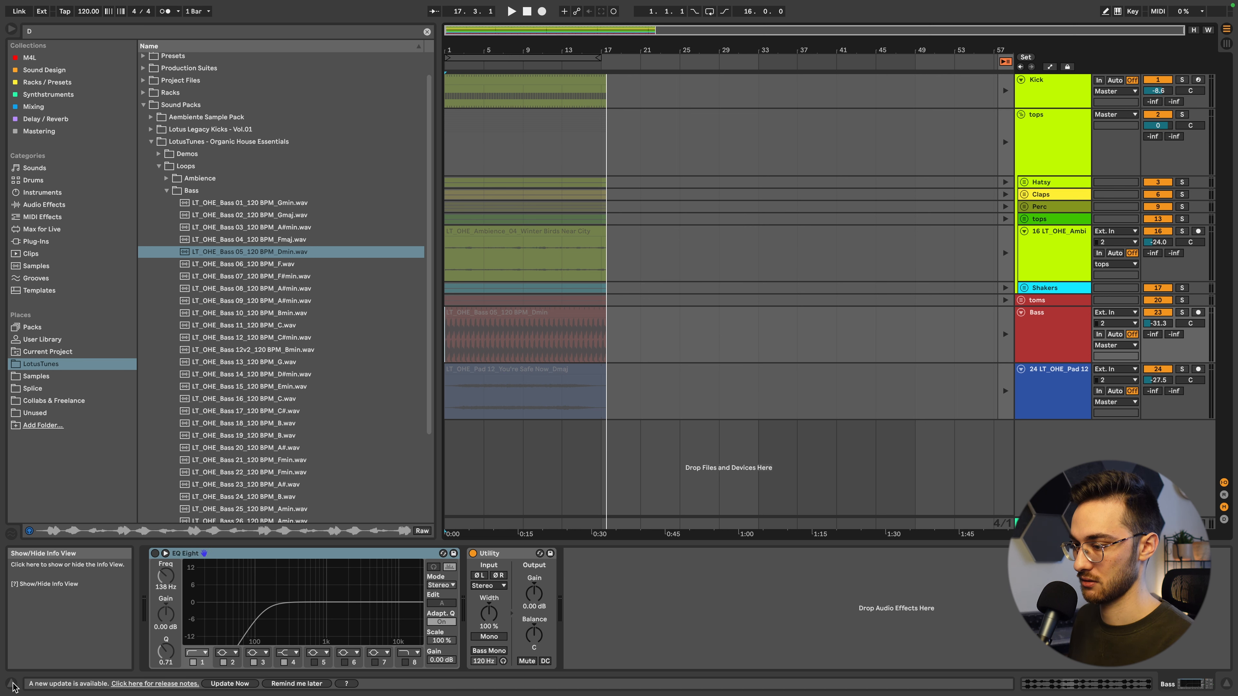
{"action": "left_click", "coordinate": [1005, 63]}
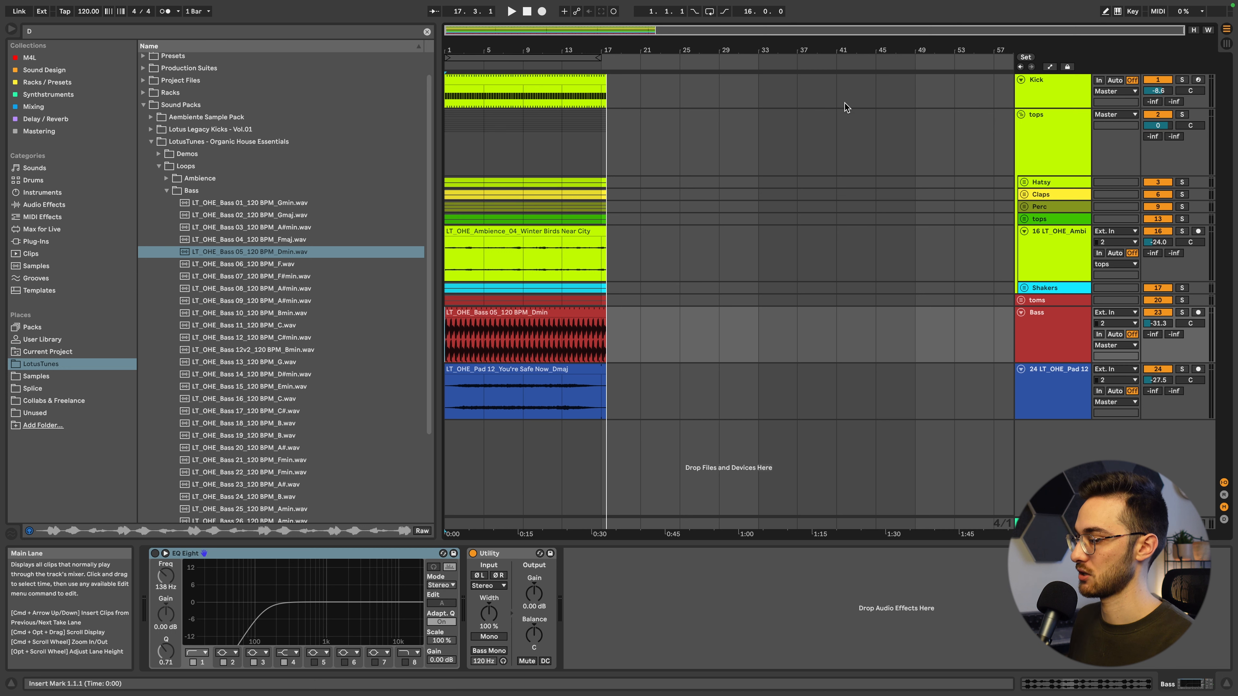
{"action": "left_click", "coordinate": [11, 684]}
Delete the recorded excess from bar 17 to bar 25 on all tracks, and play the arrangement from the start.
{"action": "left_click_drag", "start_coordinate": [602, 413], "coordinate": [660, 55]}
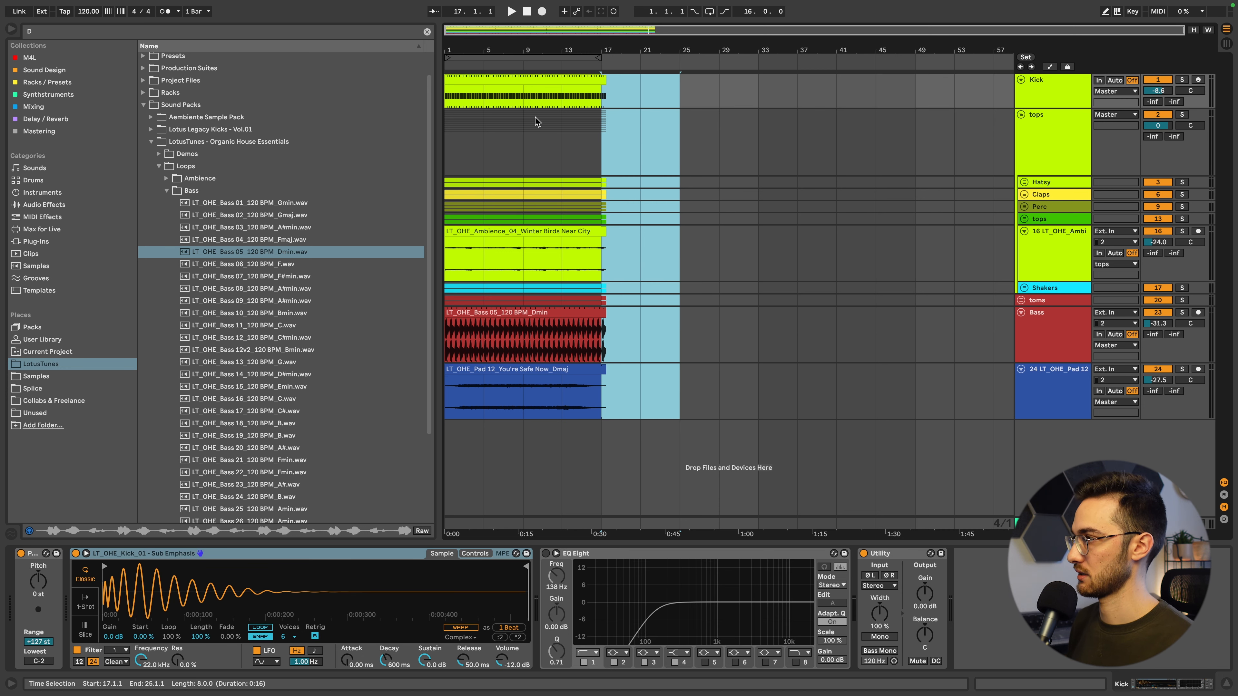
{"action": "key", "text": "Delete"}
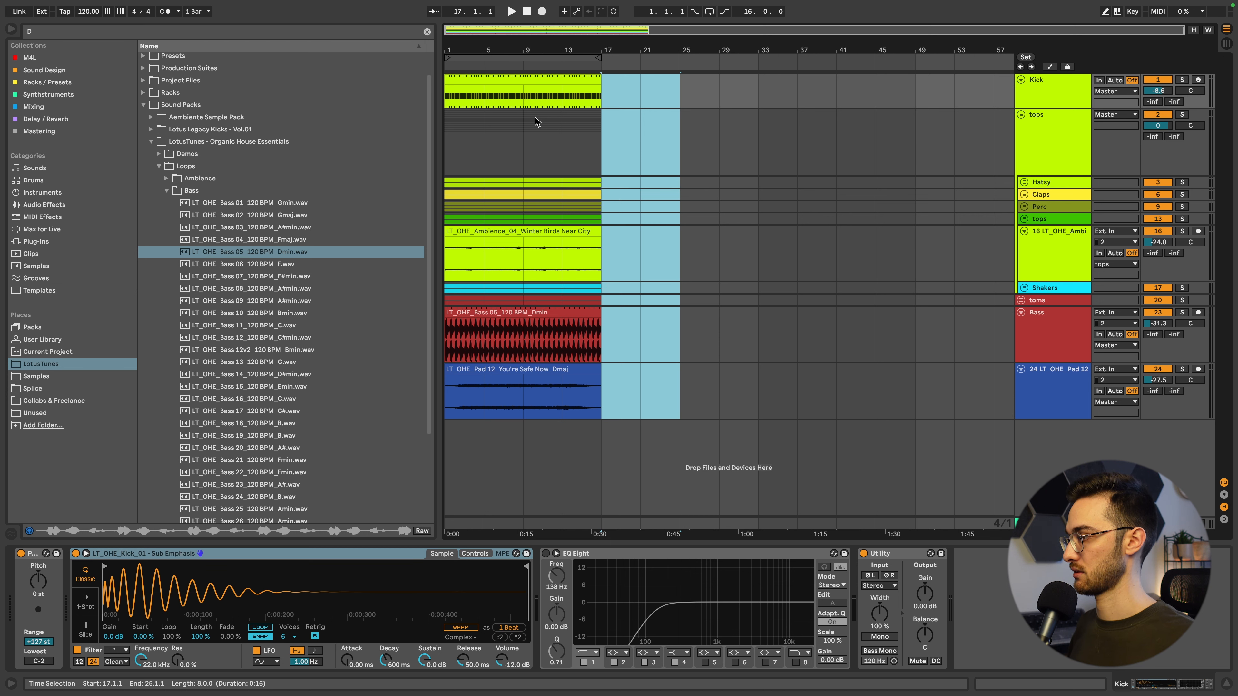
{"action": "left_click", "coordinate": [450, 137]}
{"action": "key", "text": "space"}
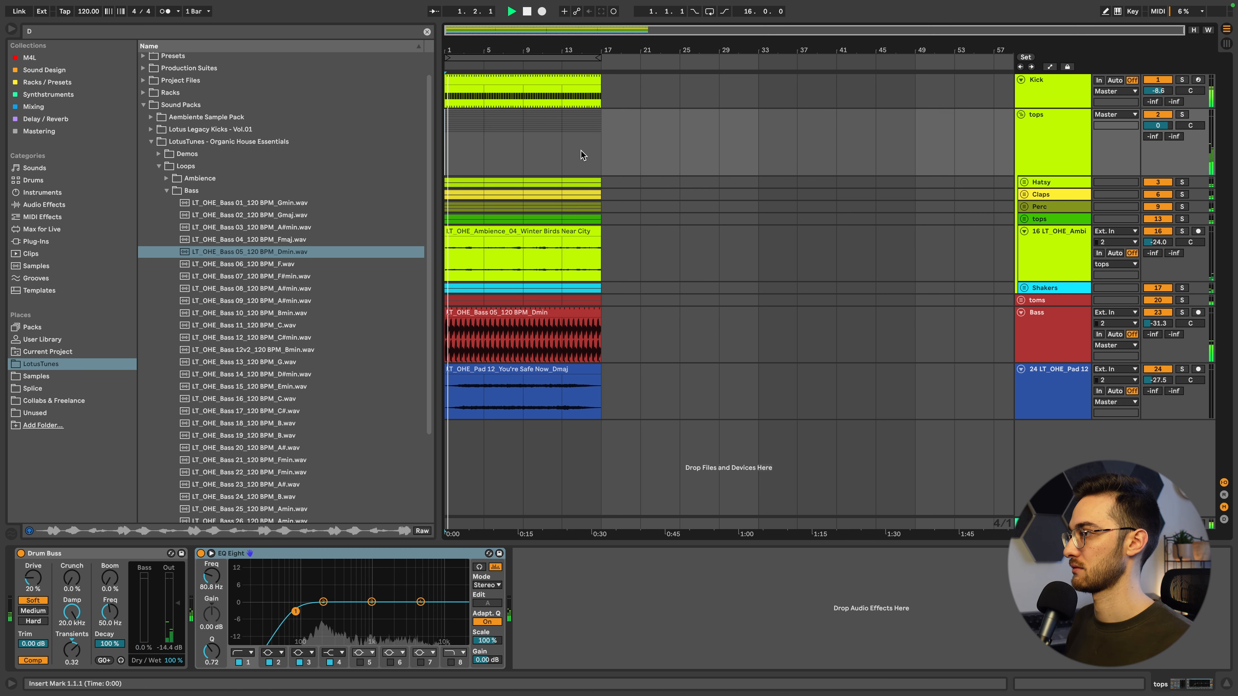
Delete bars 1 to 5 of the bass clip and of both tom clips inside the toms group.
{"action": "left_click_drag", "start_coordinate": [499, 49], "coordinate": [499, 64]}
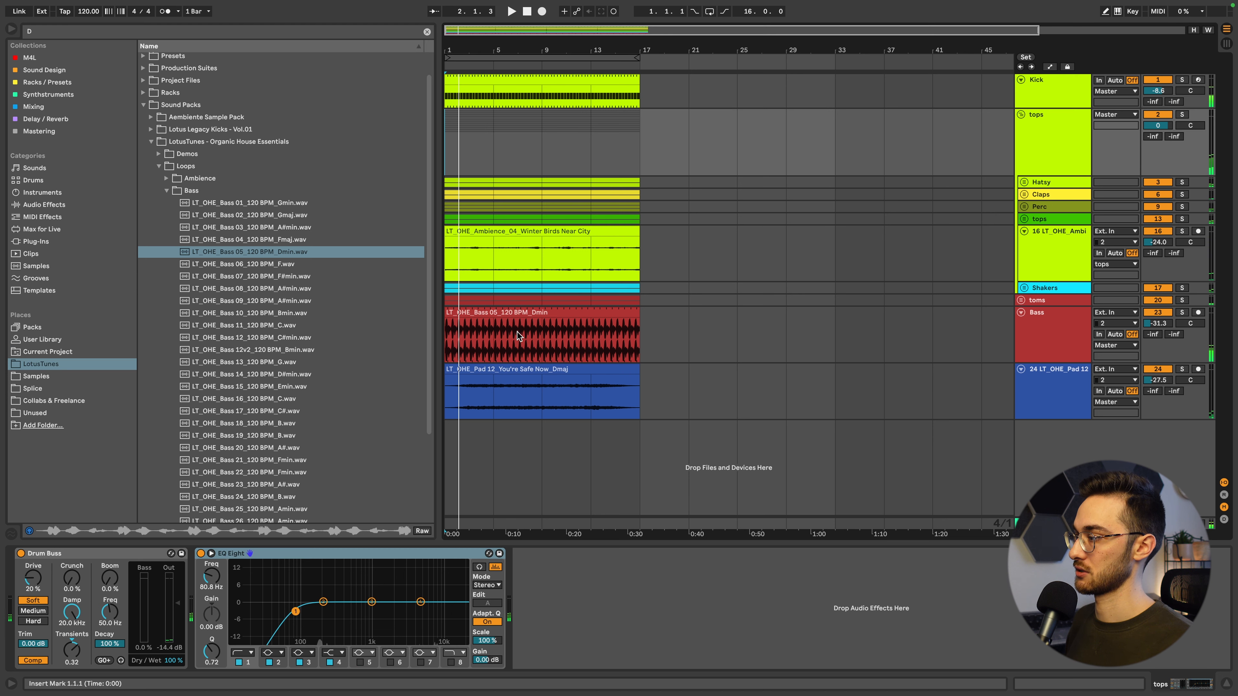
{"action": "left_click", "coordinate": [494, 345]}
{"action": "left_click_drag", "start_coordinate": [493, 346], "coordinate": [446, 348]}
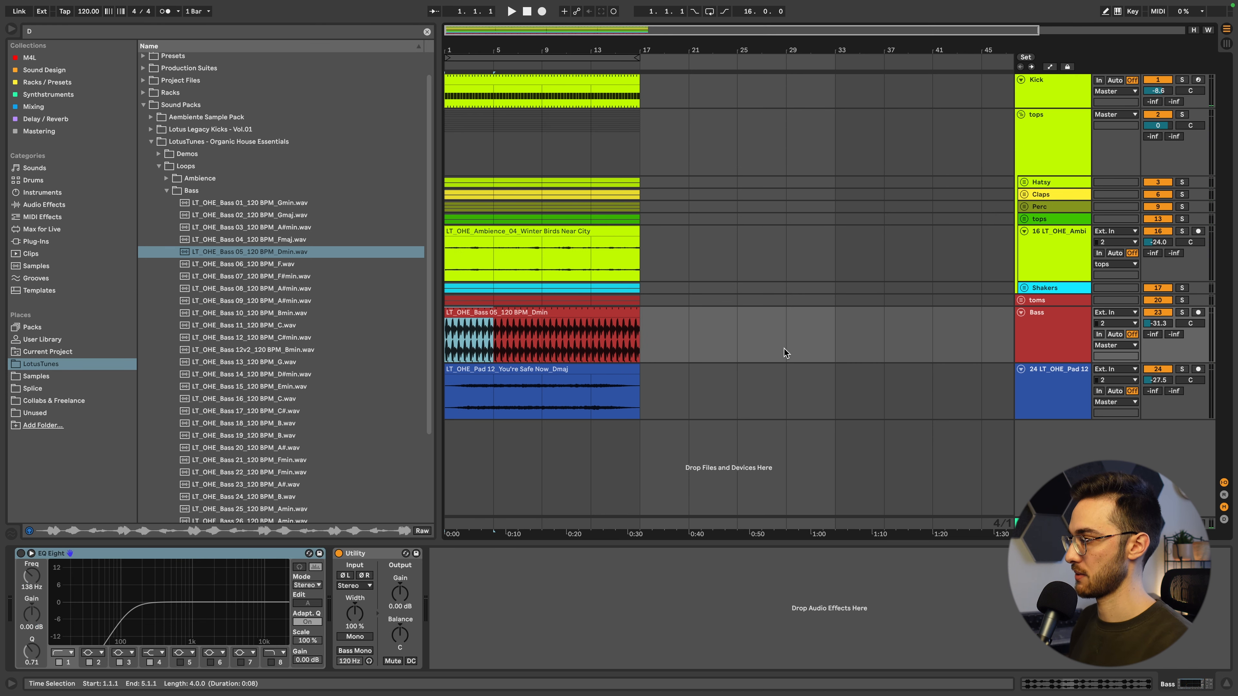
{"action": "key", "text": "Delete"}
{"action": "left_click", "coordinate": [1021, 300]}
{"action": "left_click_drag", "start_coordinate": [479, 429], "coordinate": [457, 354]}
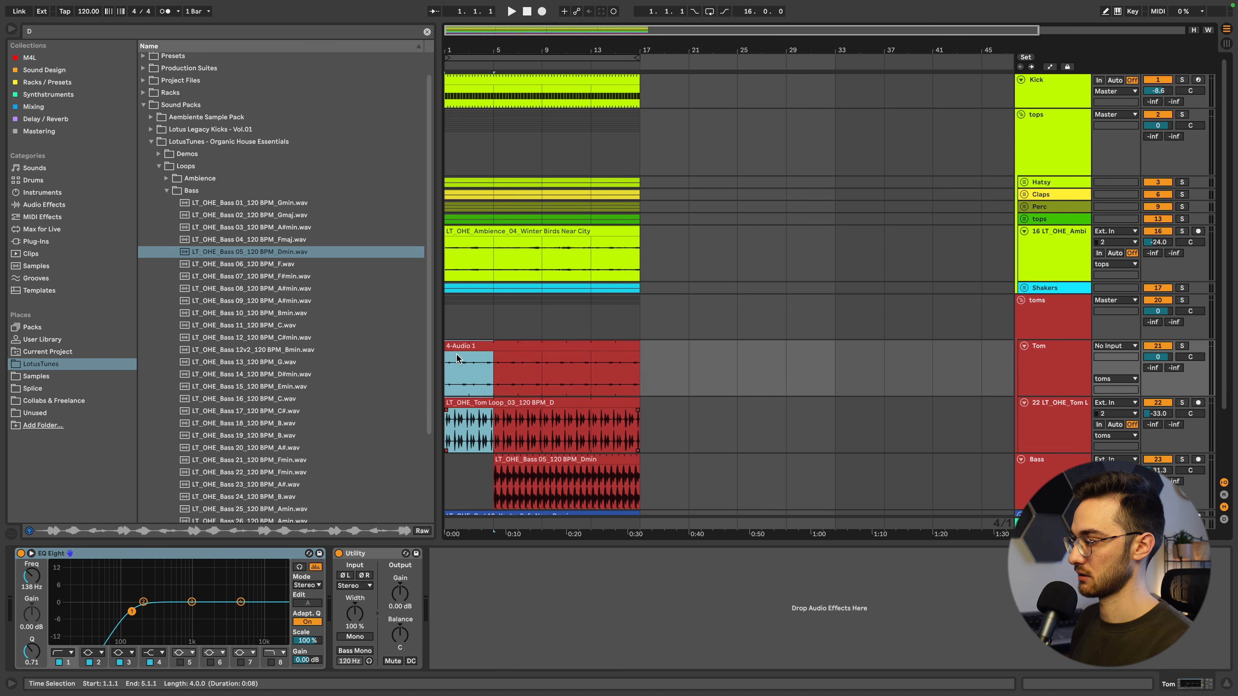
{"action": "key", "text": "Delete"}
Play from the start and clear bars 5 to 9 on the bass and both tom tracks.
{"action": "scroll", "coordinate": [458, 370], "scroll_direction": "down", "scroll_amount": 3}
{"action": "left_click", "coordinate": [463, 401]}
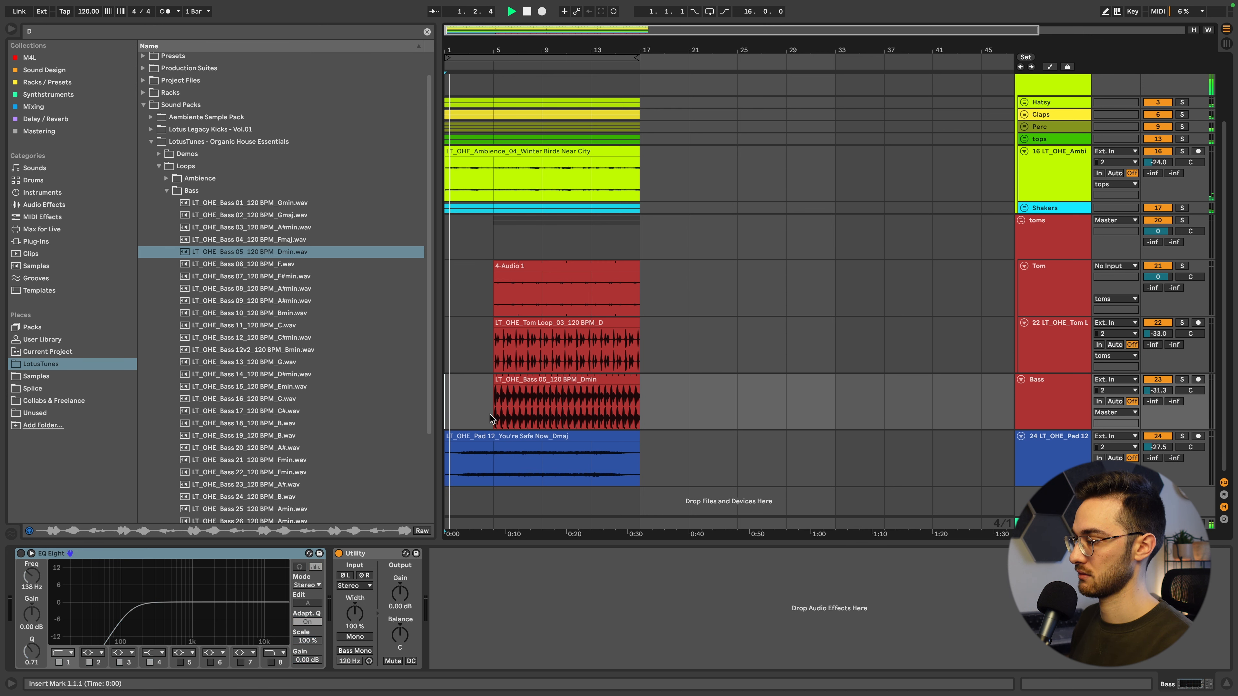
{"action": "left_click_drag", "start_coordinate": [493, 411], "coordinate": [538, 277]}
{"action": "key", "text": "Delete"}
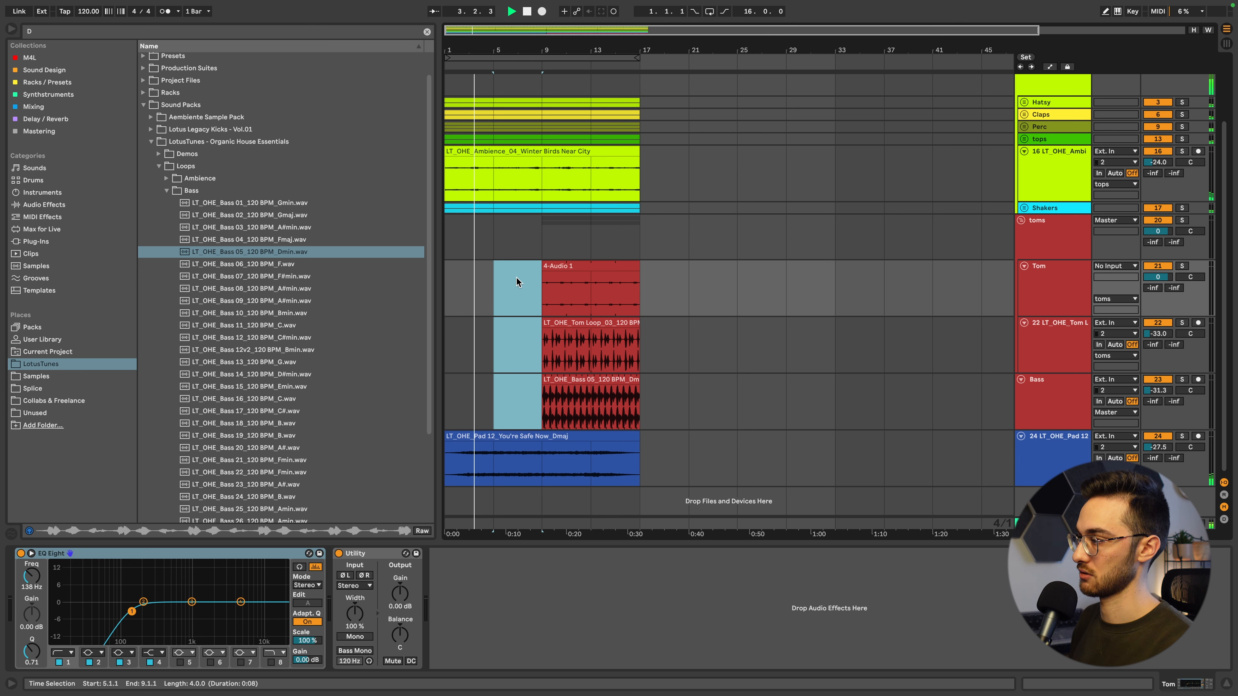
Play the arrangement from bar 1 to hear the intro without toms and bass.
{"action": "scroll", "coordinate": [517, 293], "scroll_direction": "up", "scroll_amount": 3}
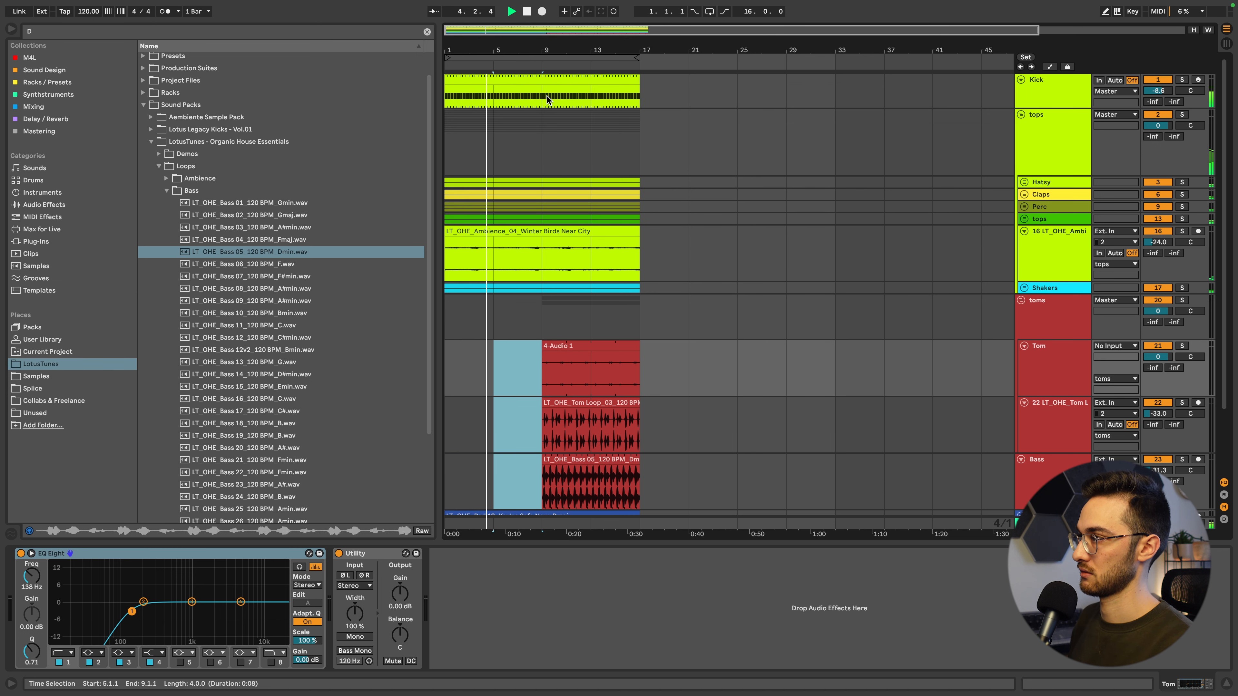
{"action": "left_click", "coordinate": [536, 152]}
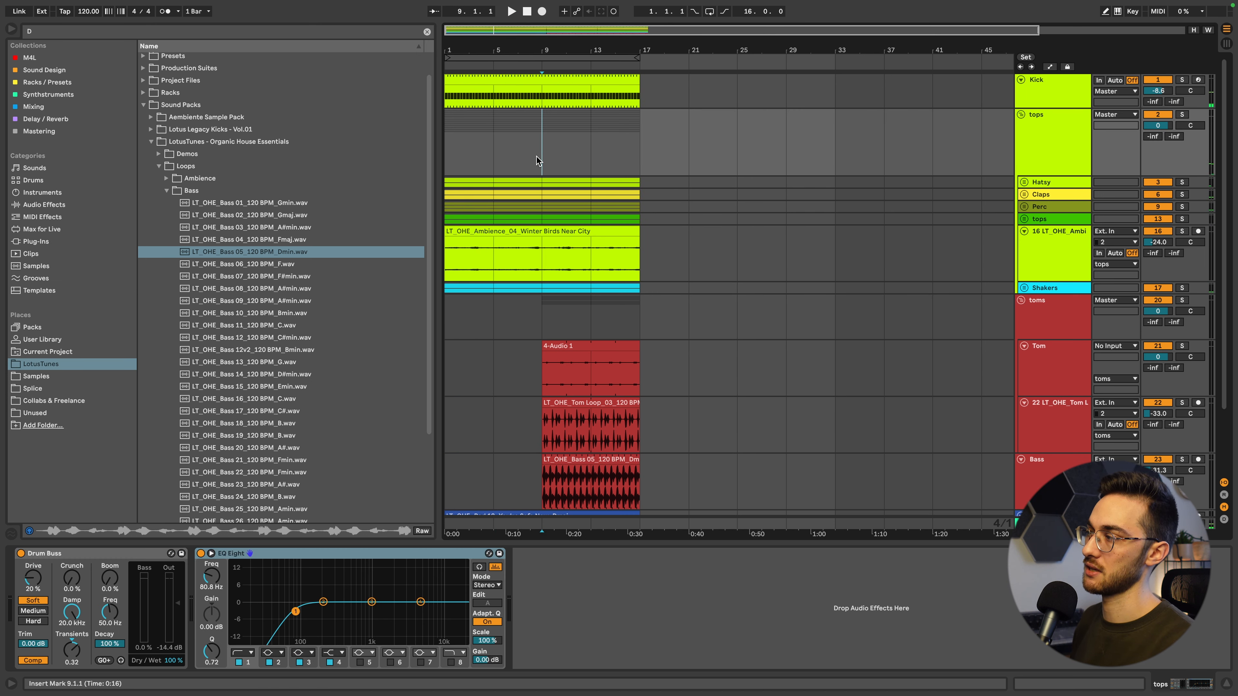
{"action": "scroll", "coordinate": [537, 196], "scroll_direction": "down", "scroll_amount": 4}
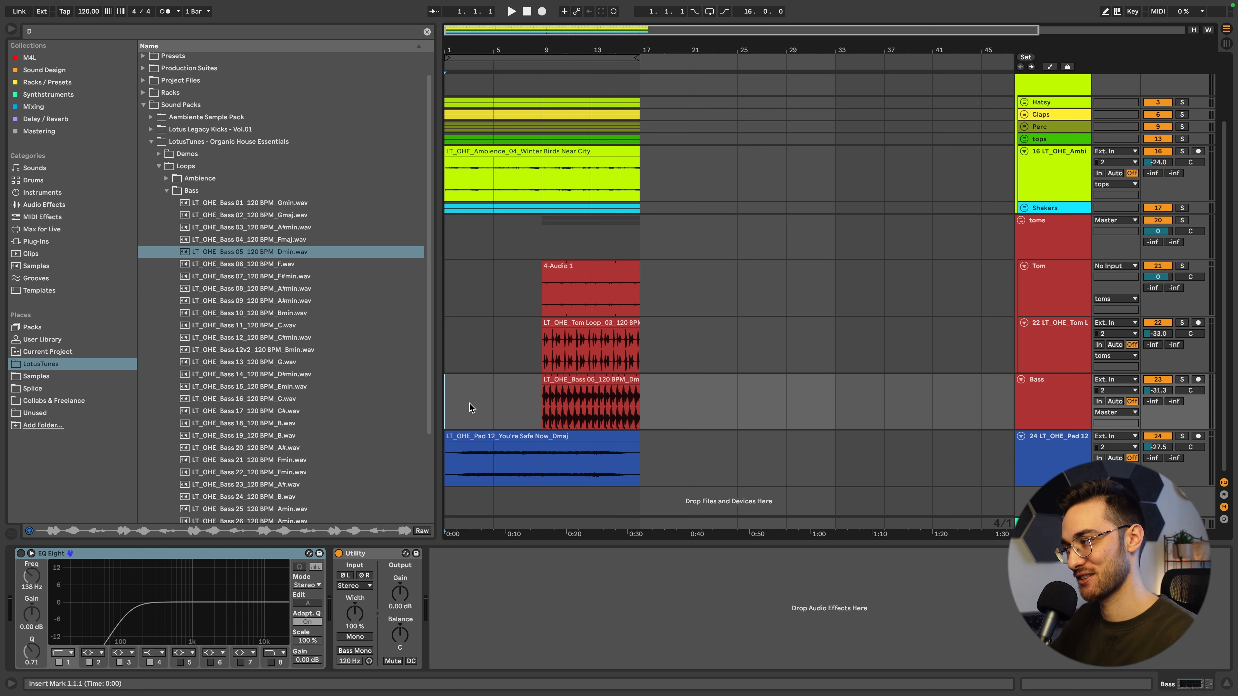
{"action": "key", "text": "space"}
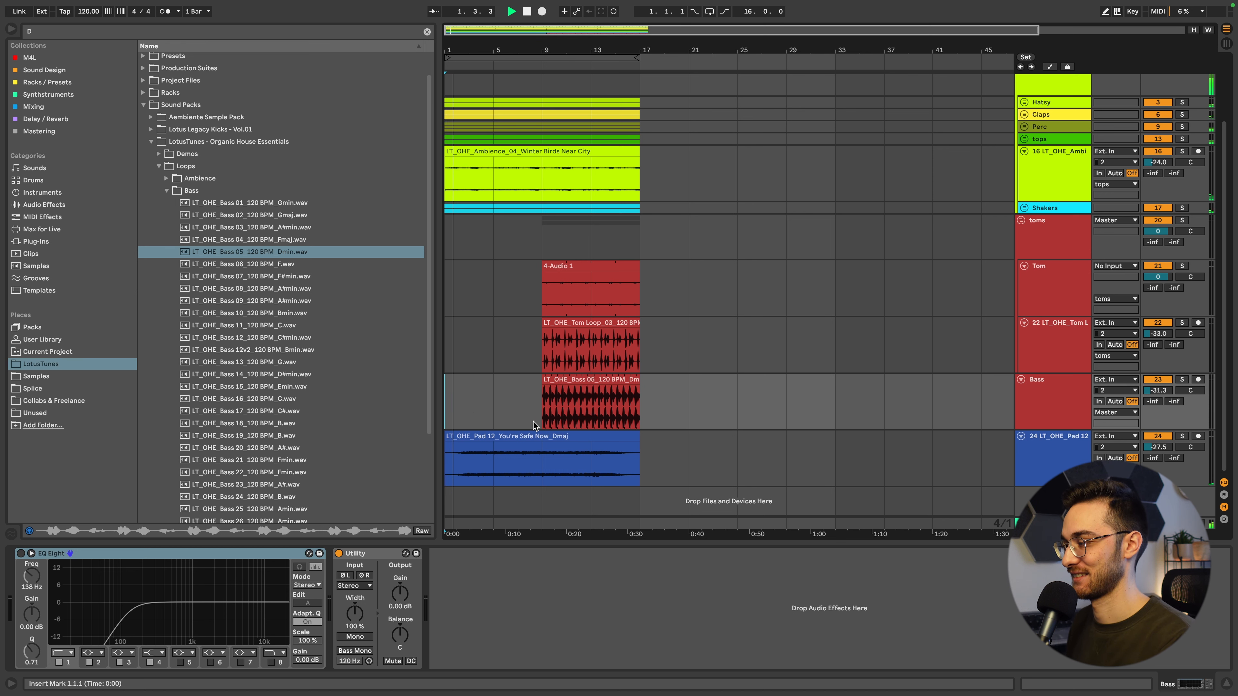
{"action": "scroll", "coordinate": [536, 410], "scroll_direction": "up", "scroll_amount": 1}
Stop playback and add an Auto Filter to the pad track.
{"action": "left_click", "coordinate": [511, 442]}
{"action": "key", "text": "space"}
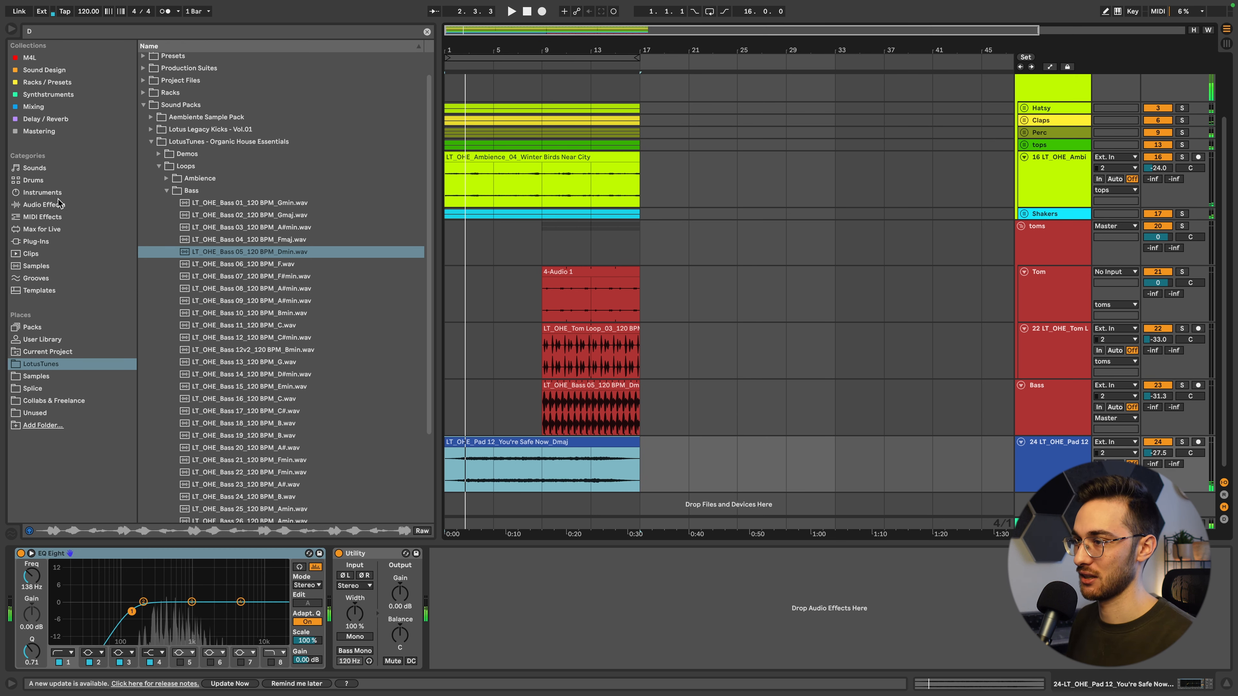
{"action": "left_click", "coordinate": [45, 204]}
{"action": "left_click", "coordinate": [121, 32]}
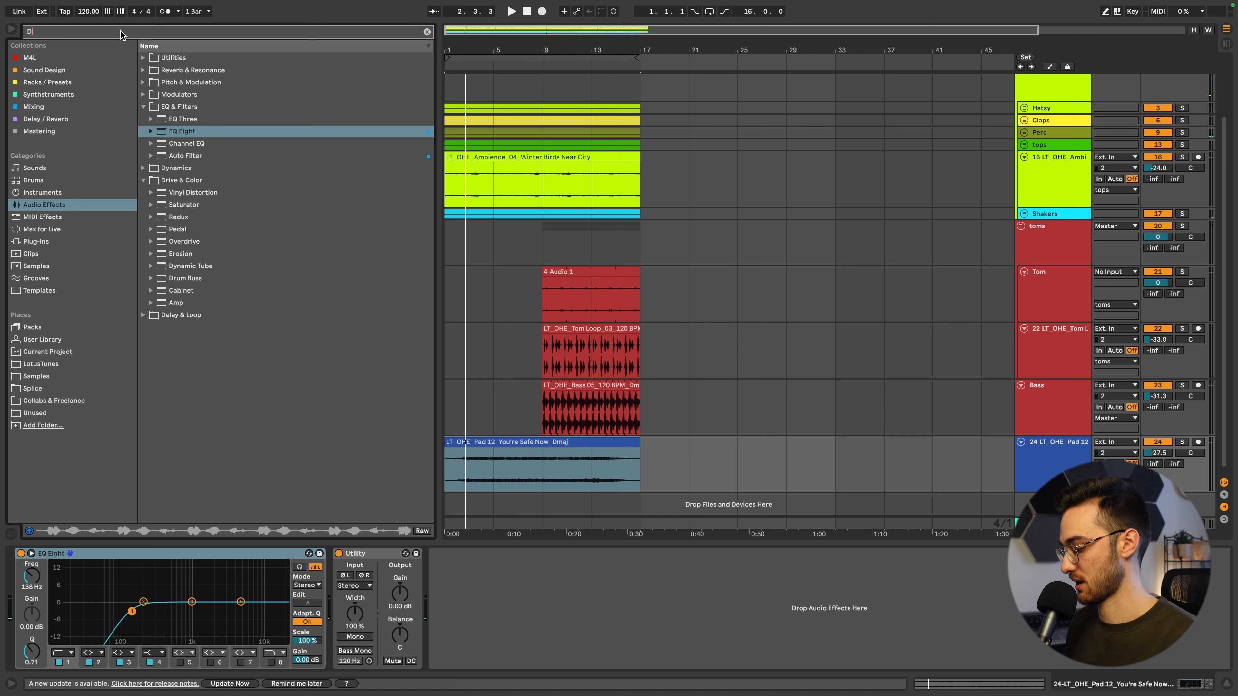
{"action": "type", "text": "auto"}
{"action": "key", "text": "Down"}
{"action": "key", "text": "Return"}
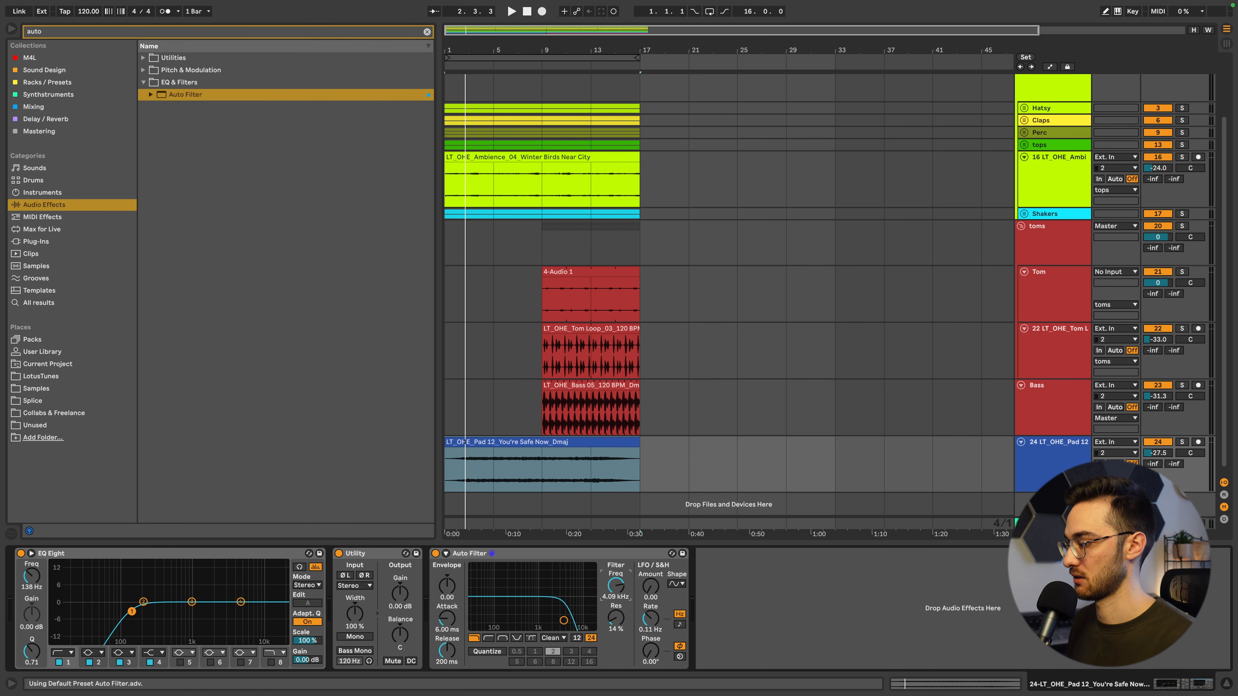
Set the pad's Auto Filter resonance to 0%, automate its frequency from 719 Hz at bar 1 to 19.9 kHz at bar 17, and play it back.
{"action": "key", "text": "a"}
{"action": "left_click", "coordinate": [450, 464]}
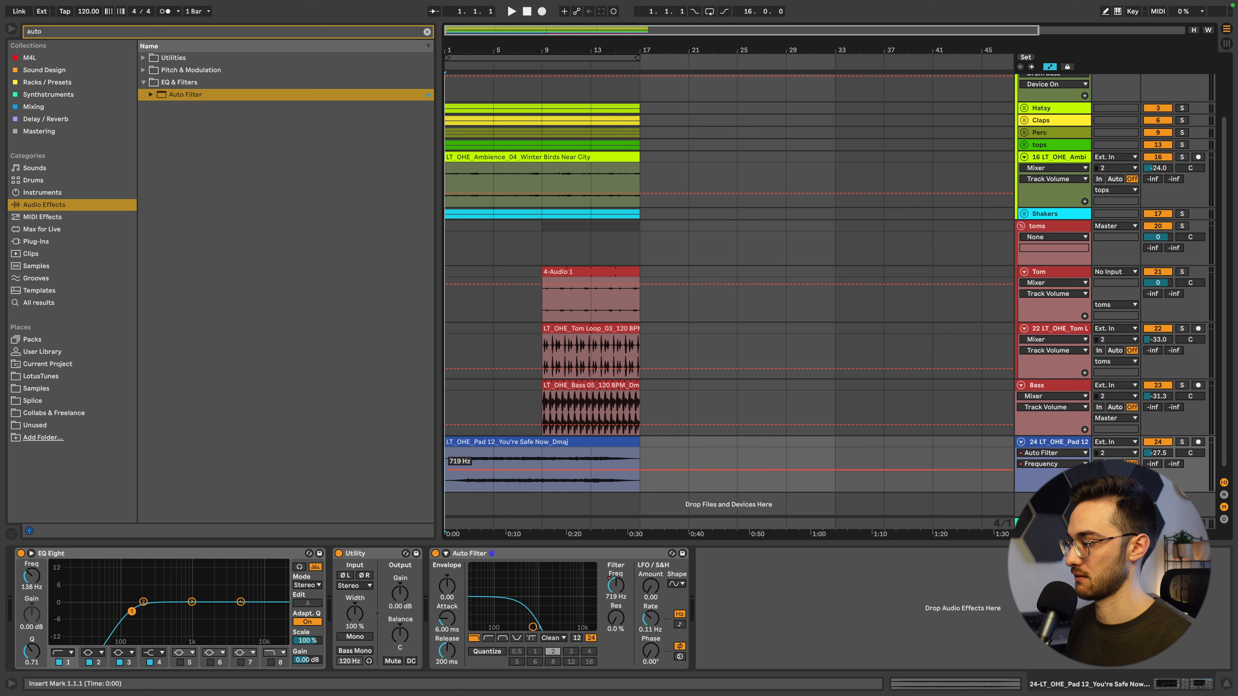
{"action": "left_click", "coordinate": [554, 440]}
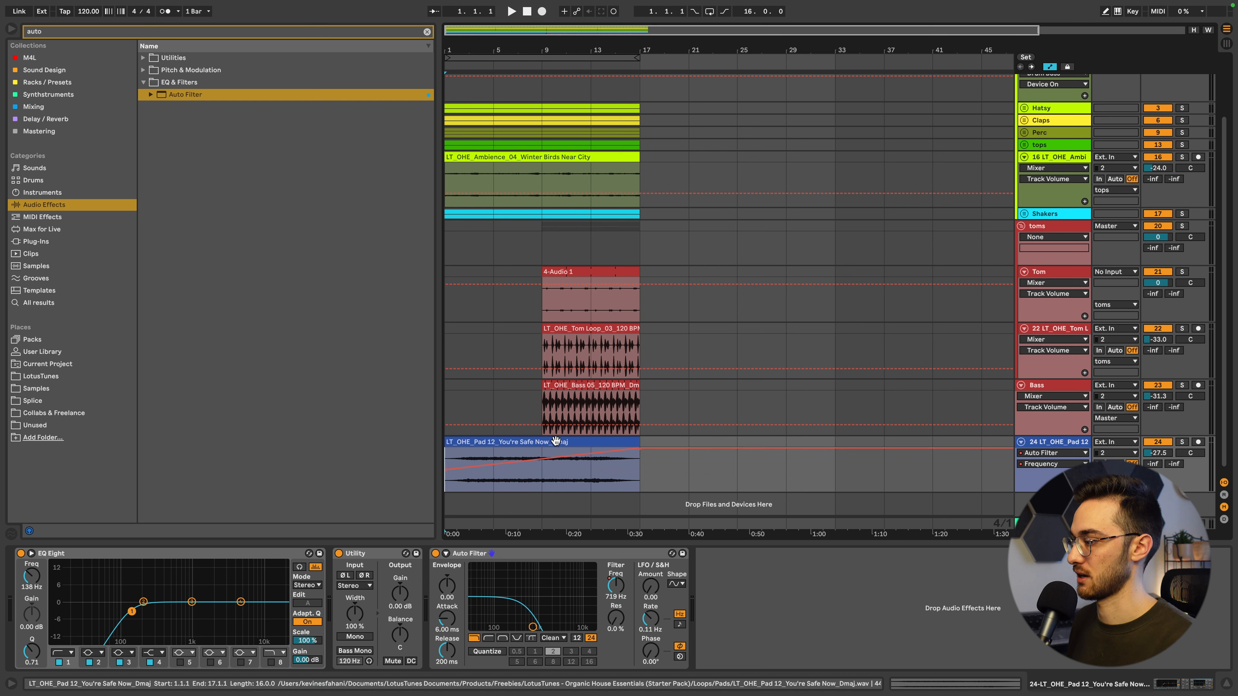
{"action": "key", "text": "space"}
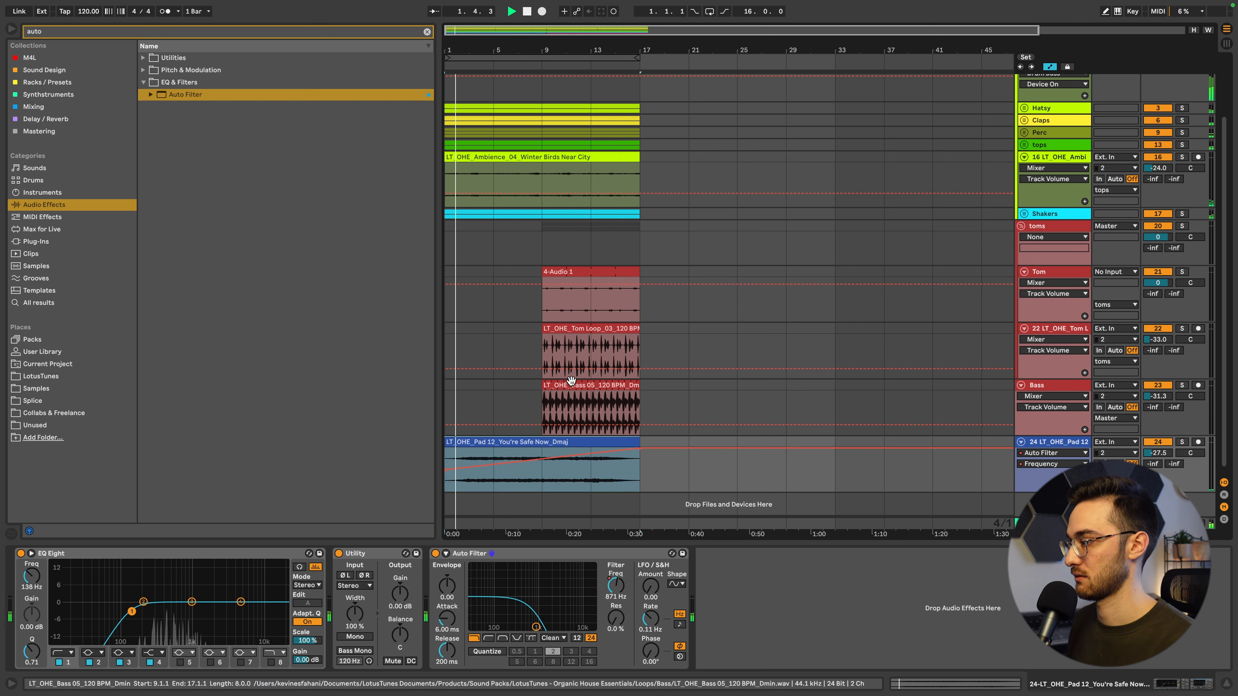
Duplicate bars 9 to 17 of all tracks to bar 17, and extend the first pad clip to bar 25 over its copy.
{"action": "left_click", "coordinate": [558, 412]}
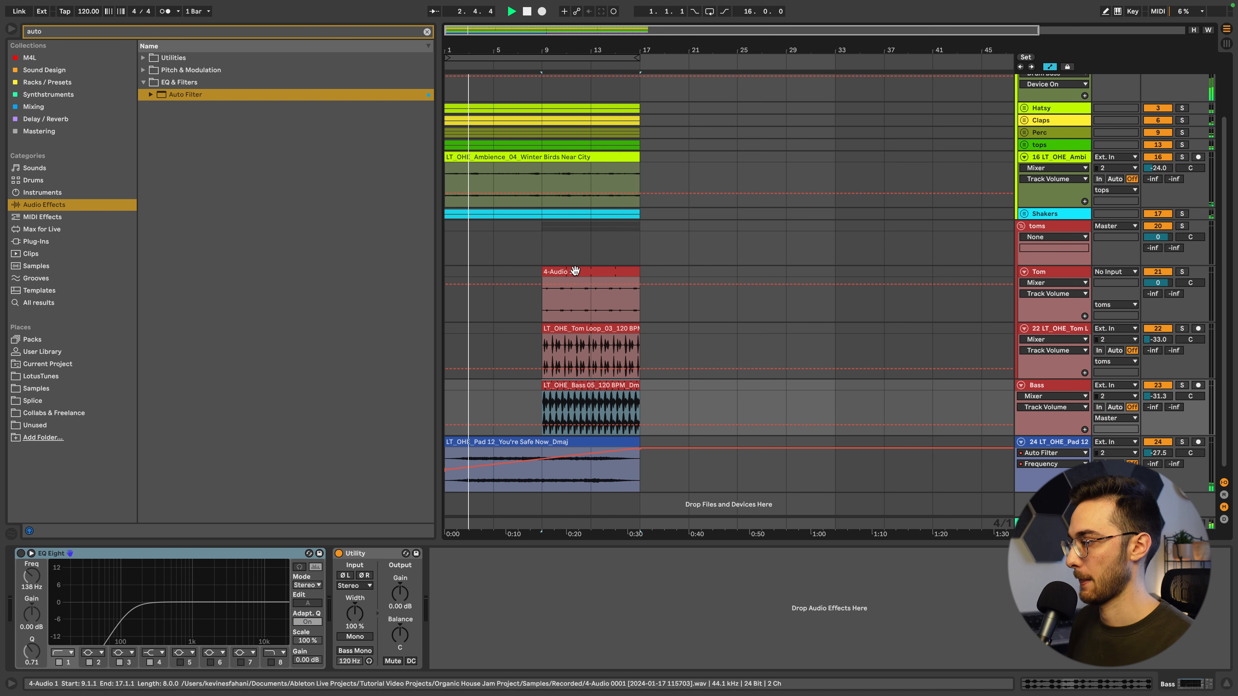
{"action": "left_click_drag", "start_coordinate": [575, 265], "coordinate": [635, 488]}
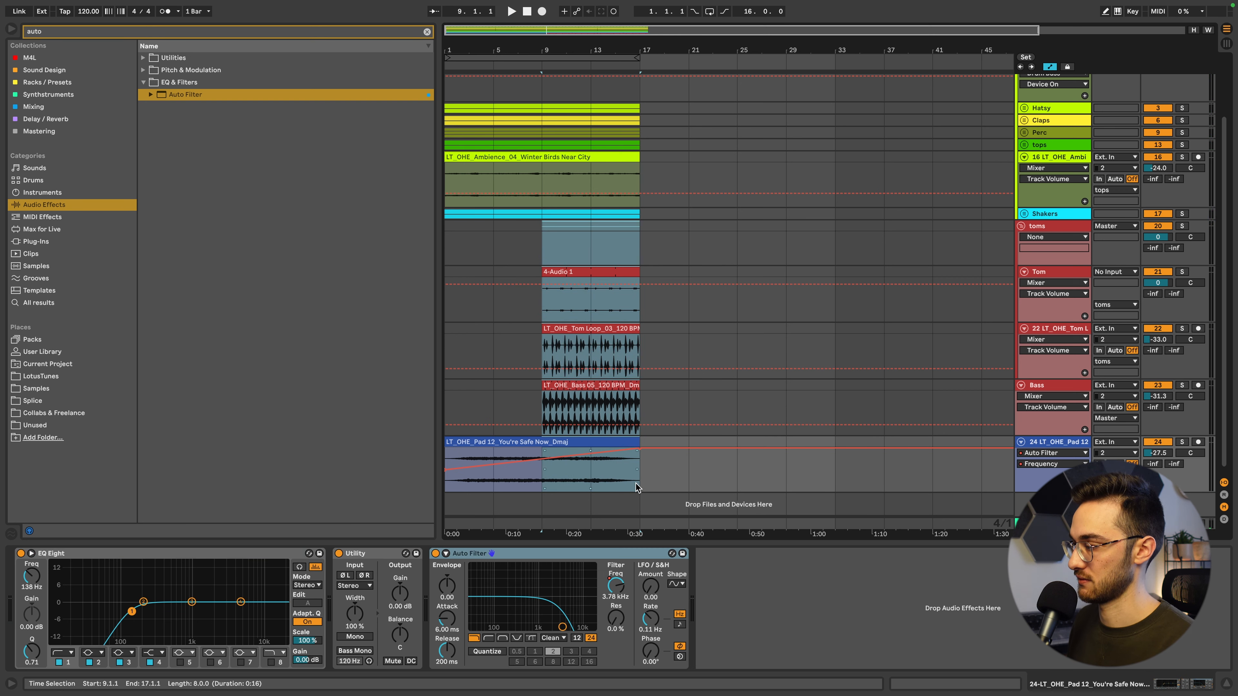
{"action": "key", "text": "ctrl+d"}
{"action": "left_click", "coordinate": [658, 473]}
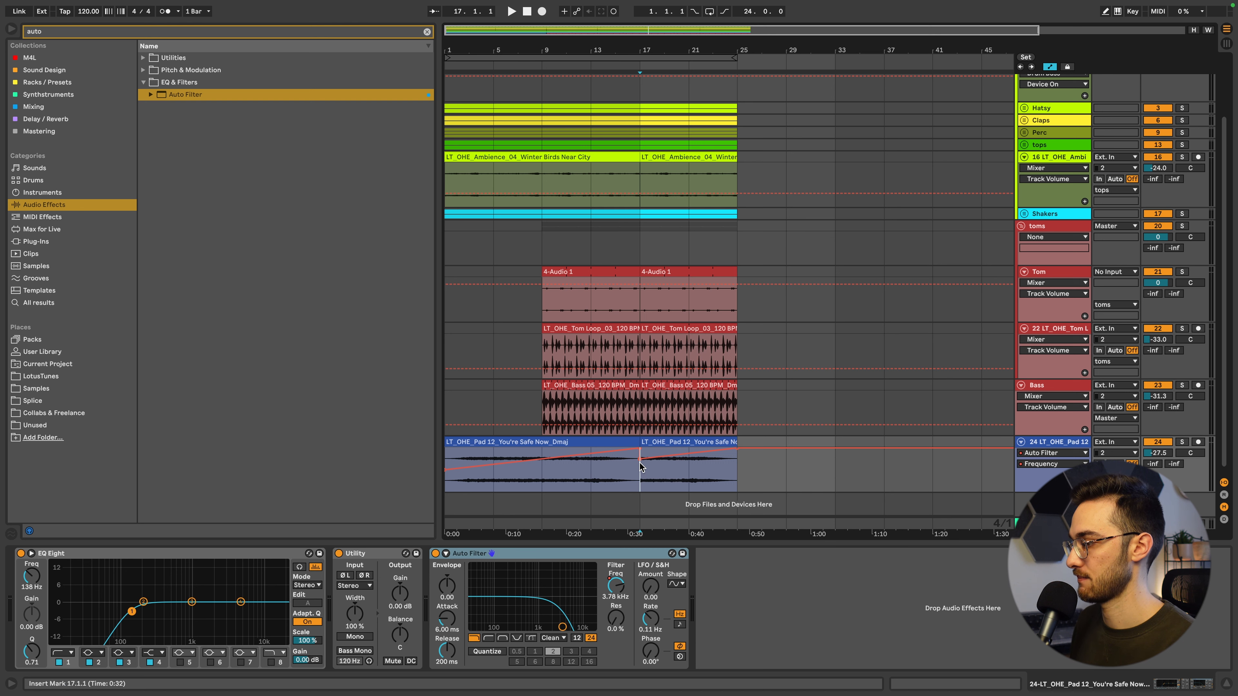
{"action": "left_click_drag", "start_coordinate": [636, 440], "coordinate": [751, 445]}
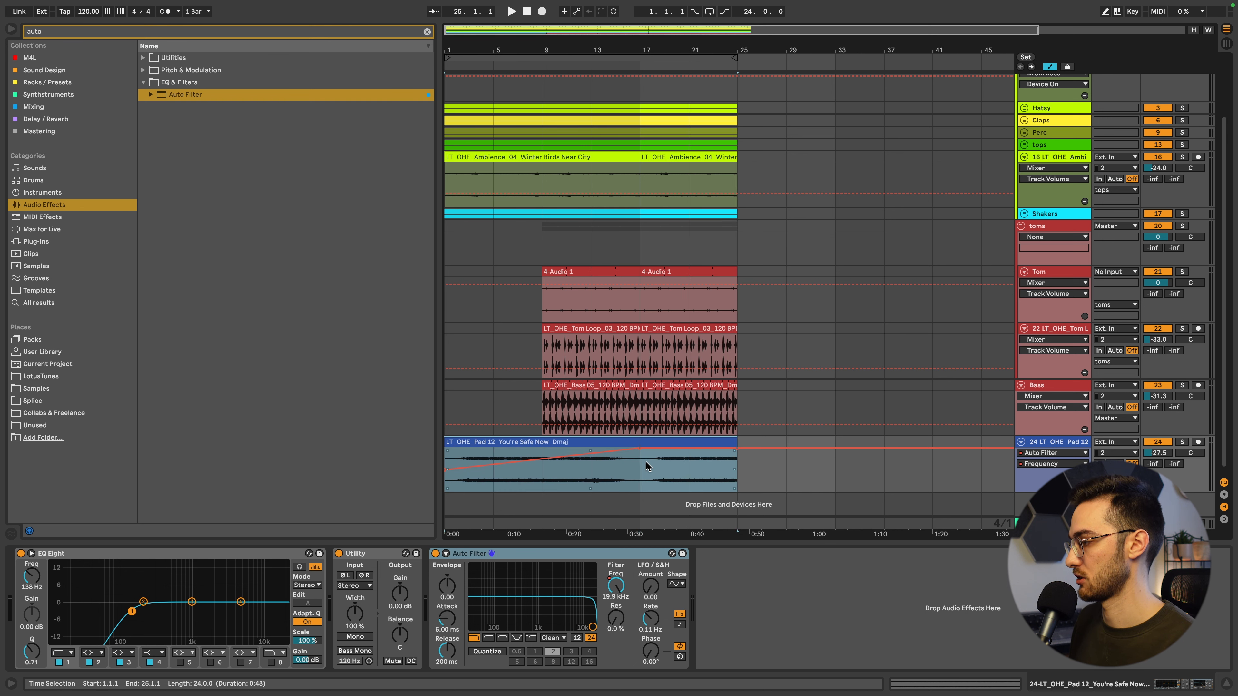
Delete the tom and bass clips between bars 9 and 17.
{"action": "scroll", "coordinate": [672, 422], "scroll_direction": "up", "scroll_amount": 1}
{"action": "left_click", "coordinate": [615, 310]}
{"action": "left_click", "coordinate": [628, 413], "text": "shift"}
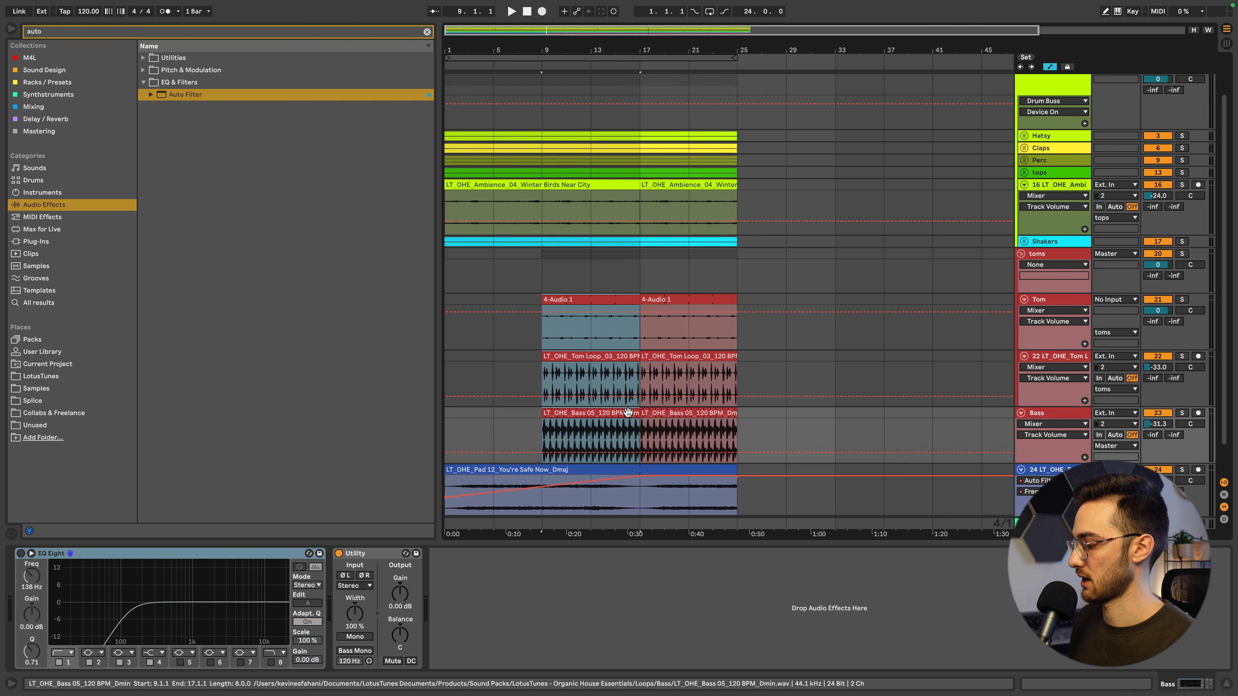
{"action": "key", "text": "Delete"}
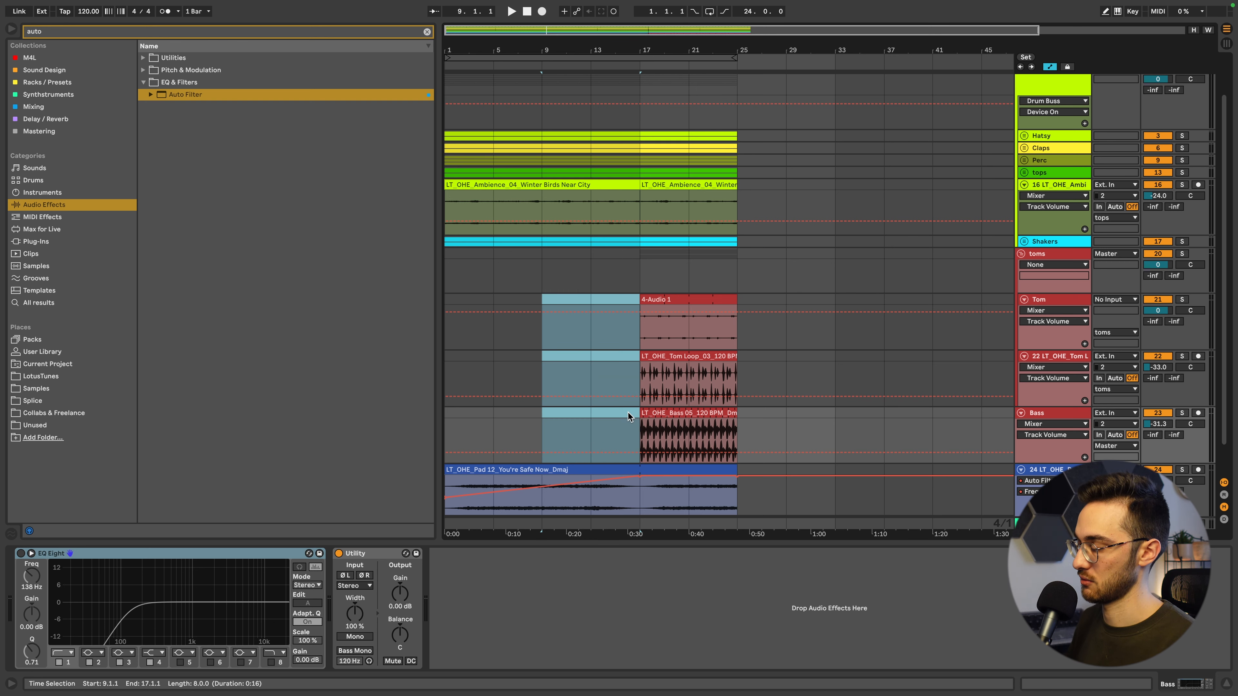
Delete the kick between bars 9 and 17 and hide the automation lanes.
{"action": "scroll", "coordinate": [598, 291], "scroll_direction": "up", "scroll_amount": 1}
{"action": "left_click_drag", "start_coordinate": [542, 90], "coordinate": [637, 89]}
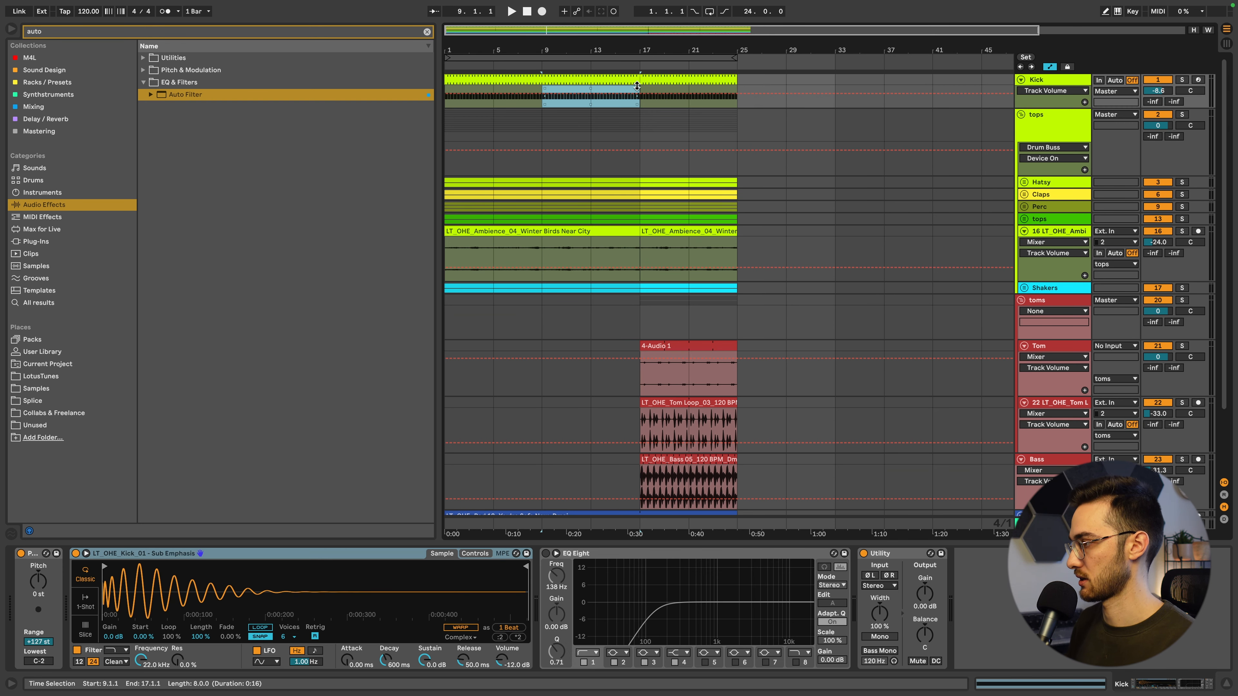
{"action": "key", "text": "shift+Down"}
{"action": "key", "text": "a"}
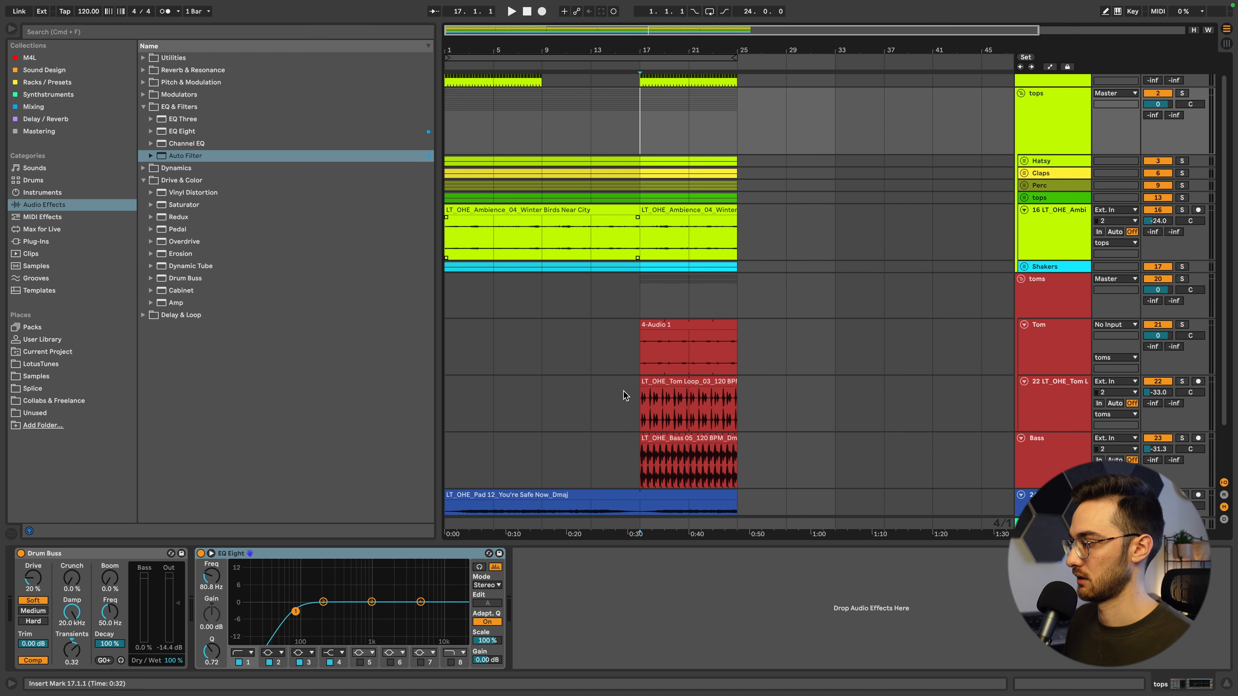
Place LT_OHE_FX_04_Perfect In Between II_120 BPM.wav from the LotusTunes one-shot FX folder on a new audio track at bar 17.
{"action": "scroll", "coordinate": [636, 454], "scroll_direction": "down", "scroll_amount": 2}
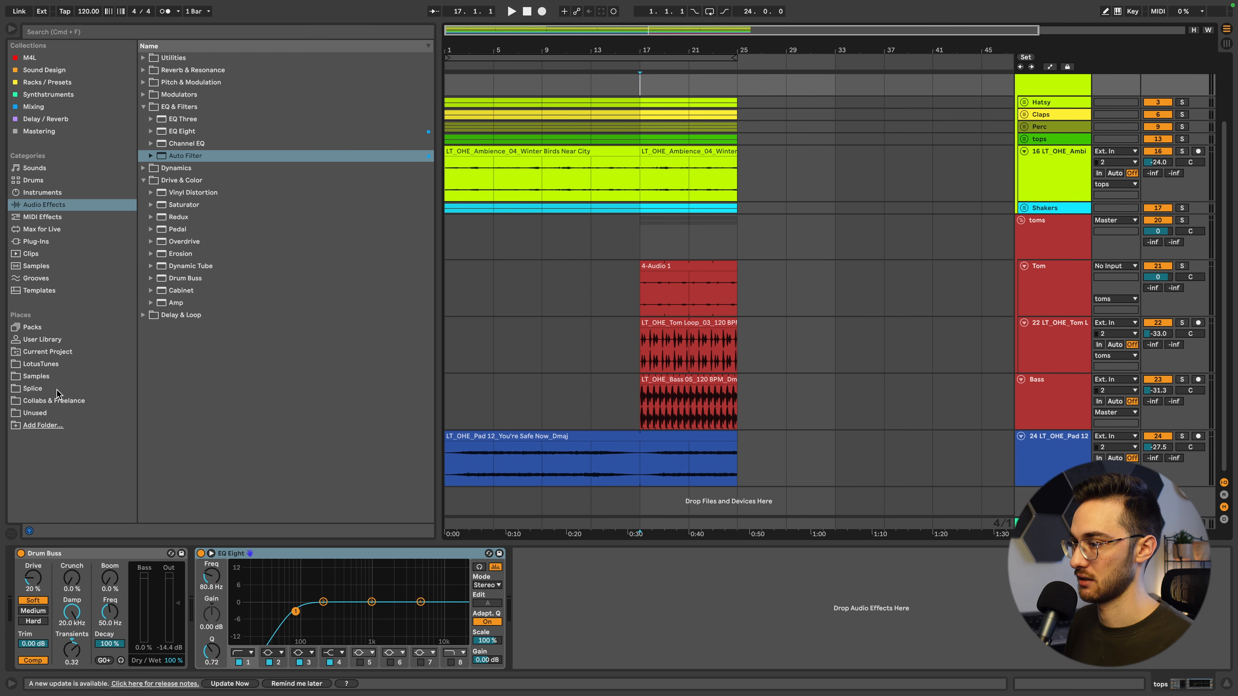
{"action": "left_click", "coordinate": [53, 364]}
{"action": "left_click", "coordinate": [167, 190]}
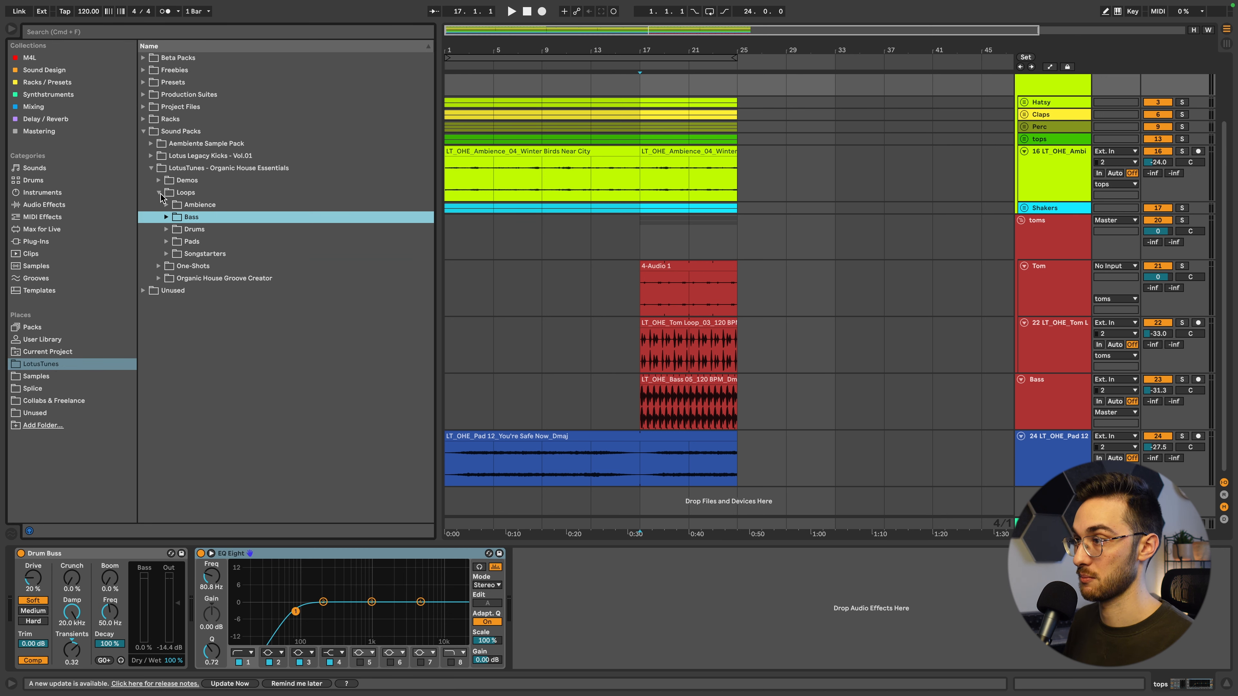
{"action": "left_click", "coordinate": [160, 194]}
{"action": "left_click", "coordinate": [160, 204]}
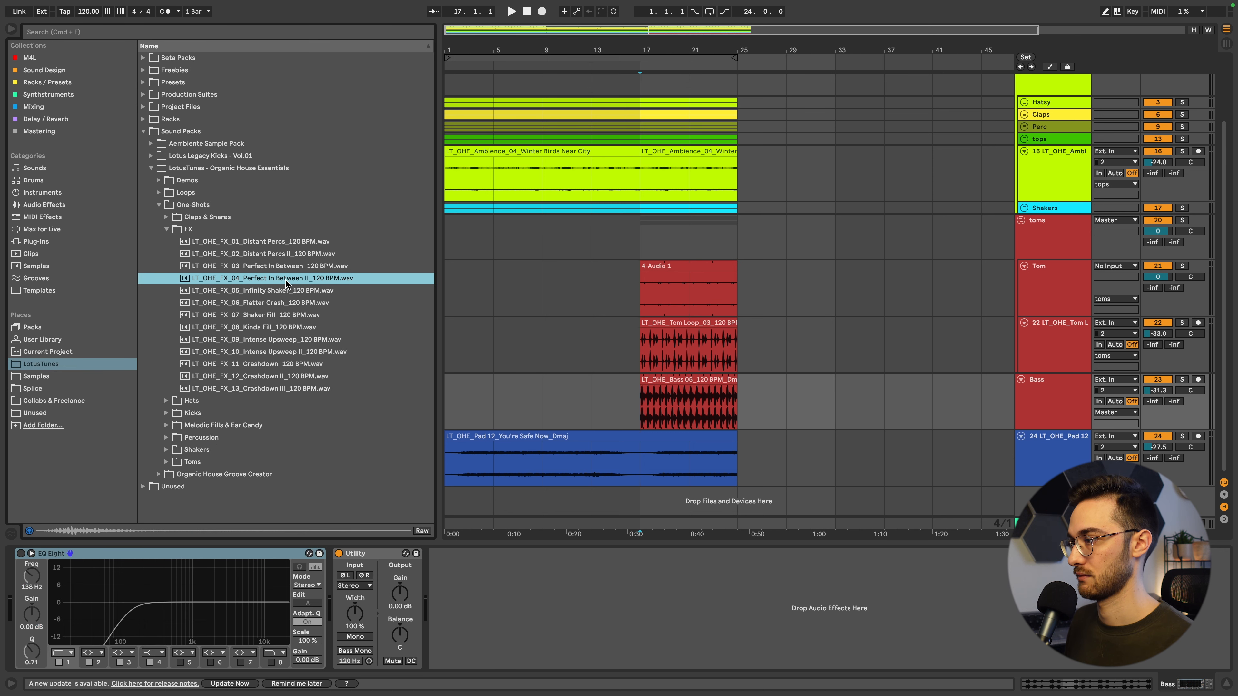
{"action": "left_click_drag", "start_coordinate": [286, 282], "coordinate": [630, 497]}
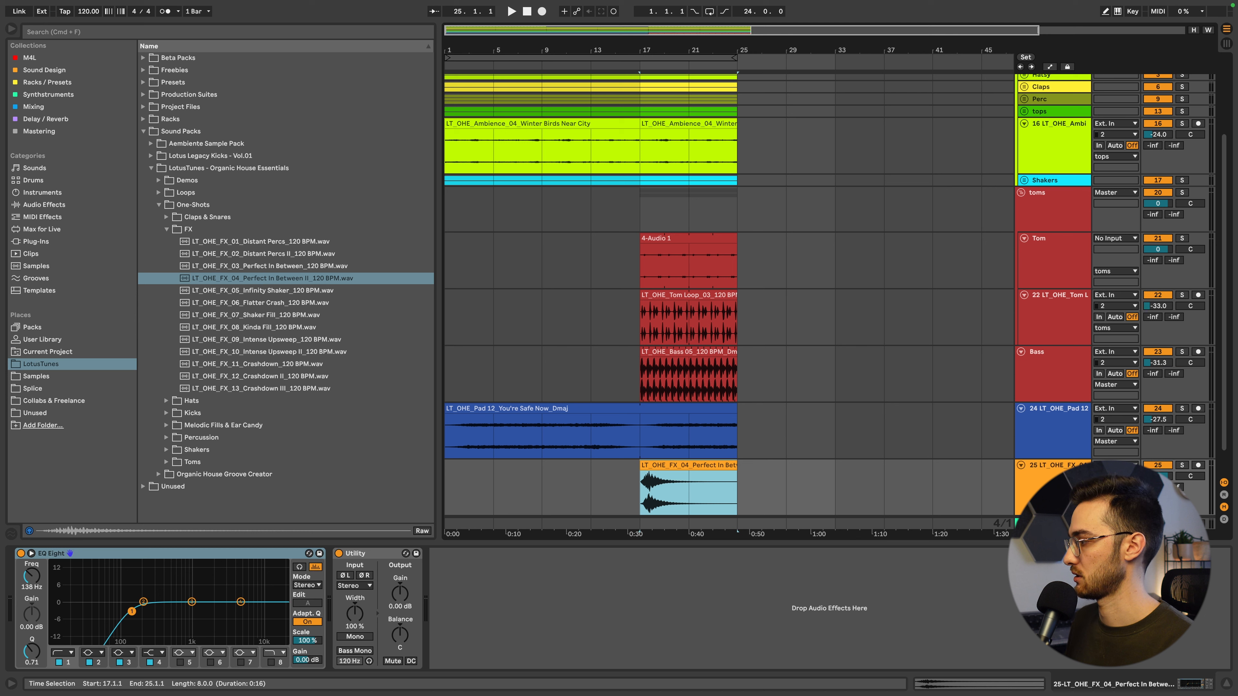
Shift the FX clip earlier to start at about 16.2.2 and set its track volume to -29.0 dB during playback.
{"action": "left_click_drag", "start_coordinate": [1158, 476], "coordinate": [1159, 496]}
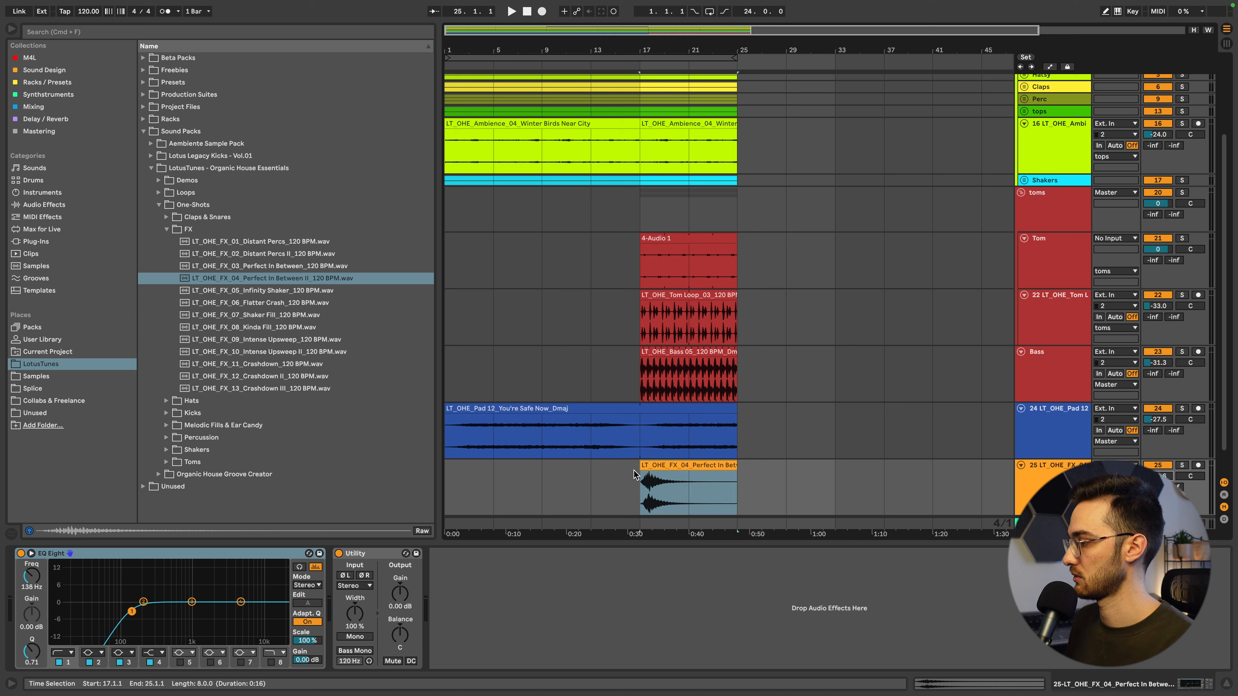
{"action": "left_click_drag", "start_coordinate": [652, 475], "coordinate": [652, 471]}
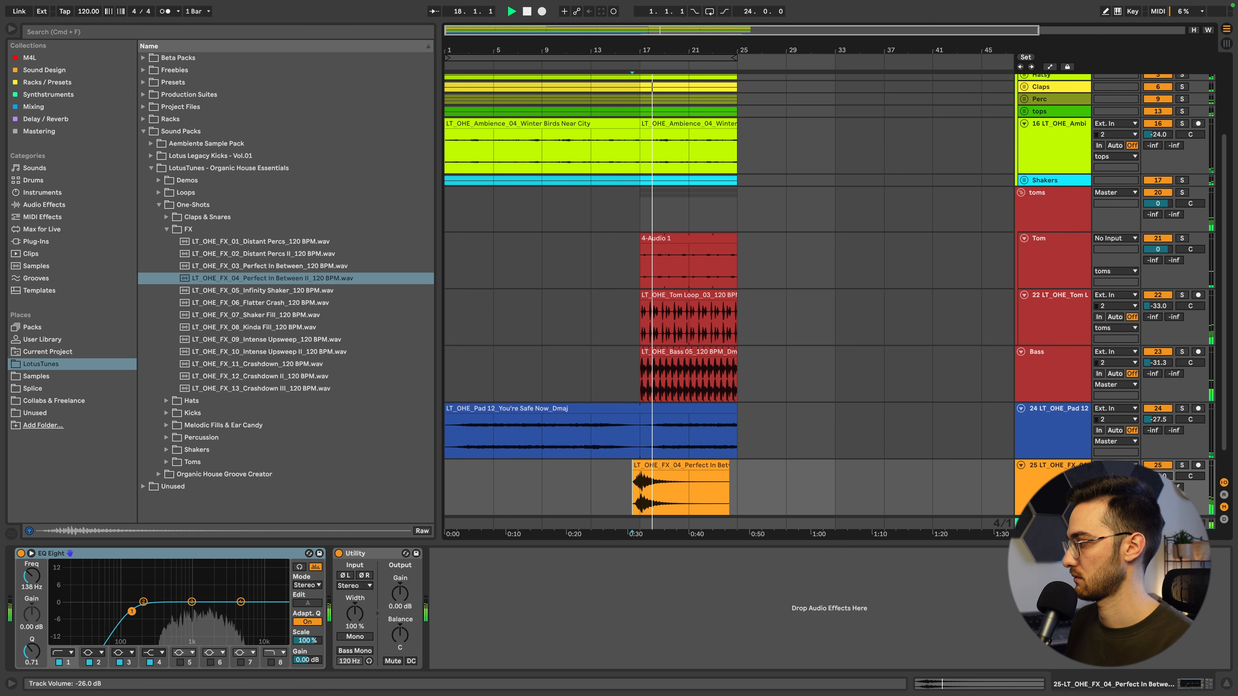
{"action": "scroll", "coordinate": [828, 455], "scroll_direction": "down", "scroll_amount": 2}
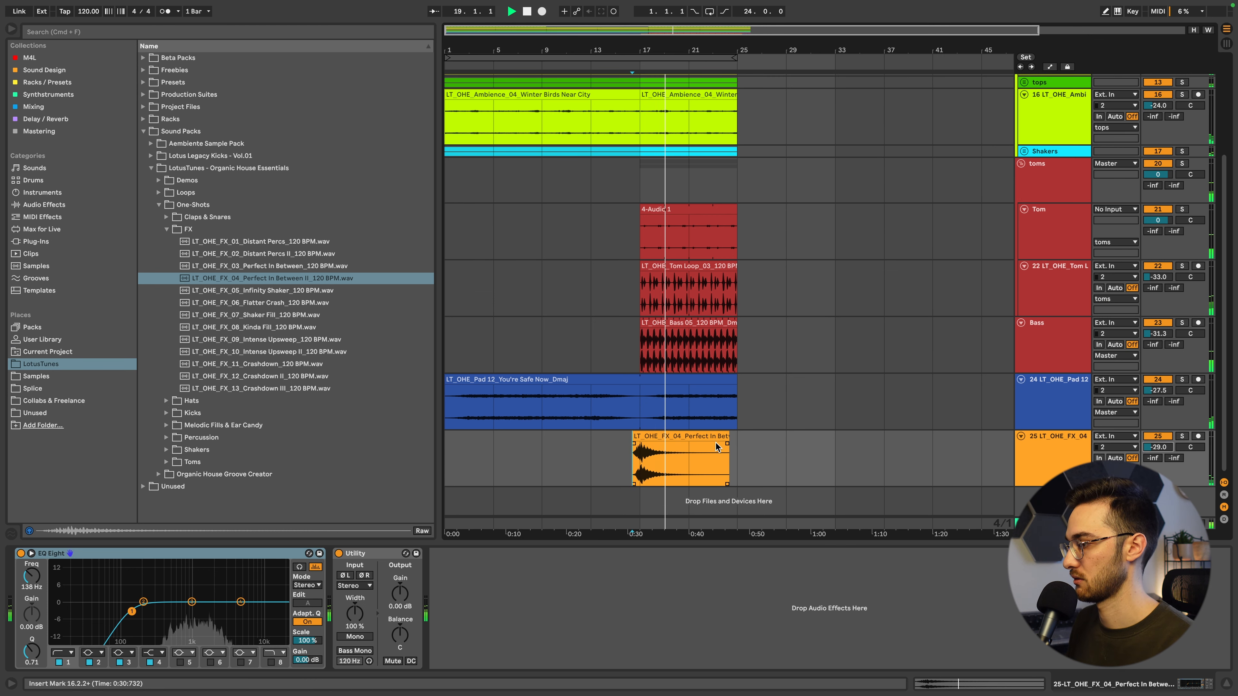
{"action": "left_click", "coordinate": [726, 437]}
{"action": "left_click", "coordinate": [735, 443]}
Duplicate bars 17 to 25 of all tracks to bar 25.
{"action": "scroll", "coordinate": [661, 338], "scroll_direction": "up", "scroll_amount": 5}
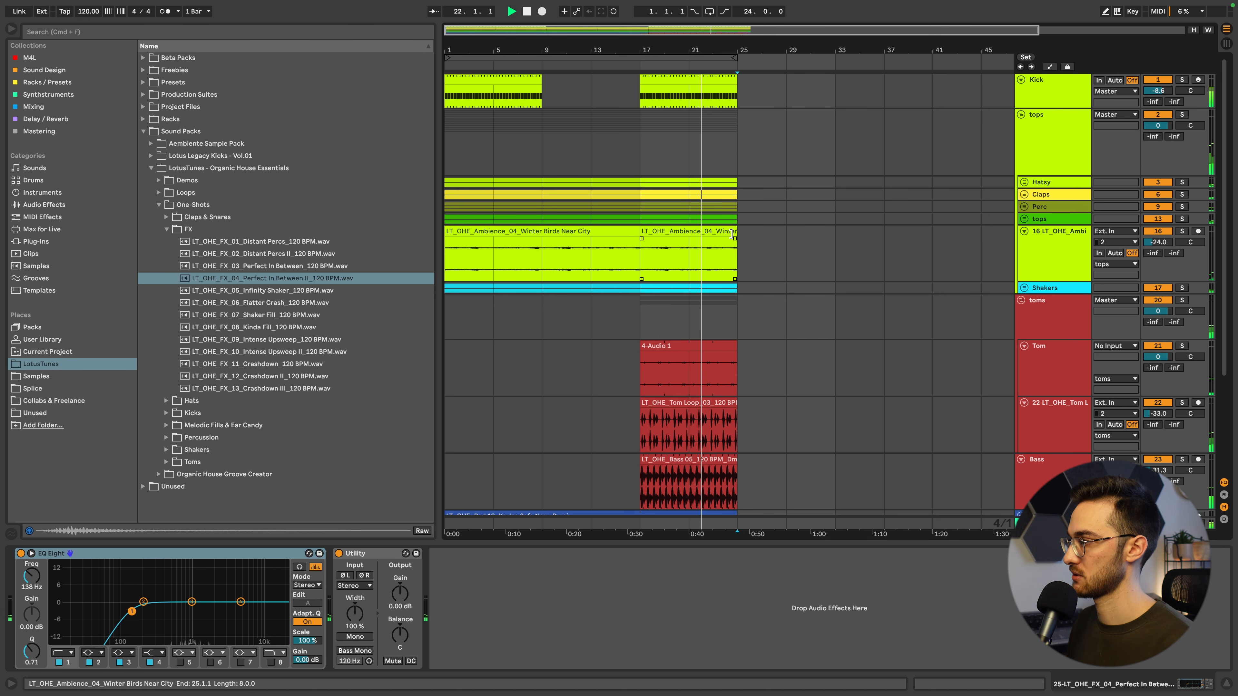
{"action": "left_click_drag", "start_coordinate": [639, 94], "coordinate": [738, 531]}
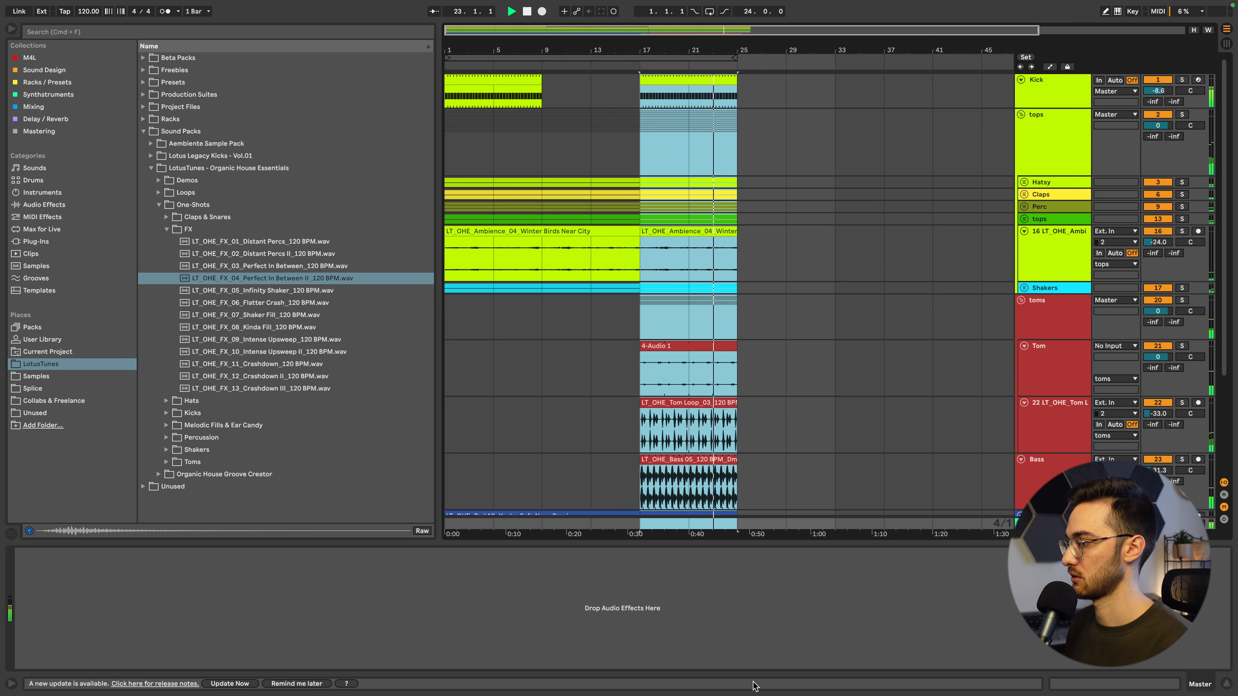
{"action": "key", "text": "super+d"}
Delete the copied FX clip at bar 25 and extend the first pad clip to bar 33.
{"action": "scroll", "coordinate": [873, 360], "scroll_direction": "down", "scroll_amount": 5}
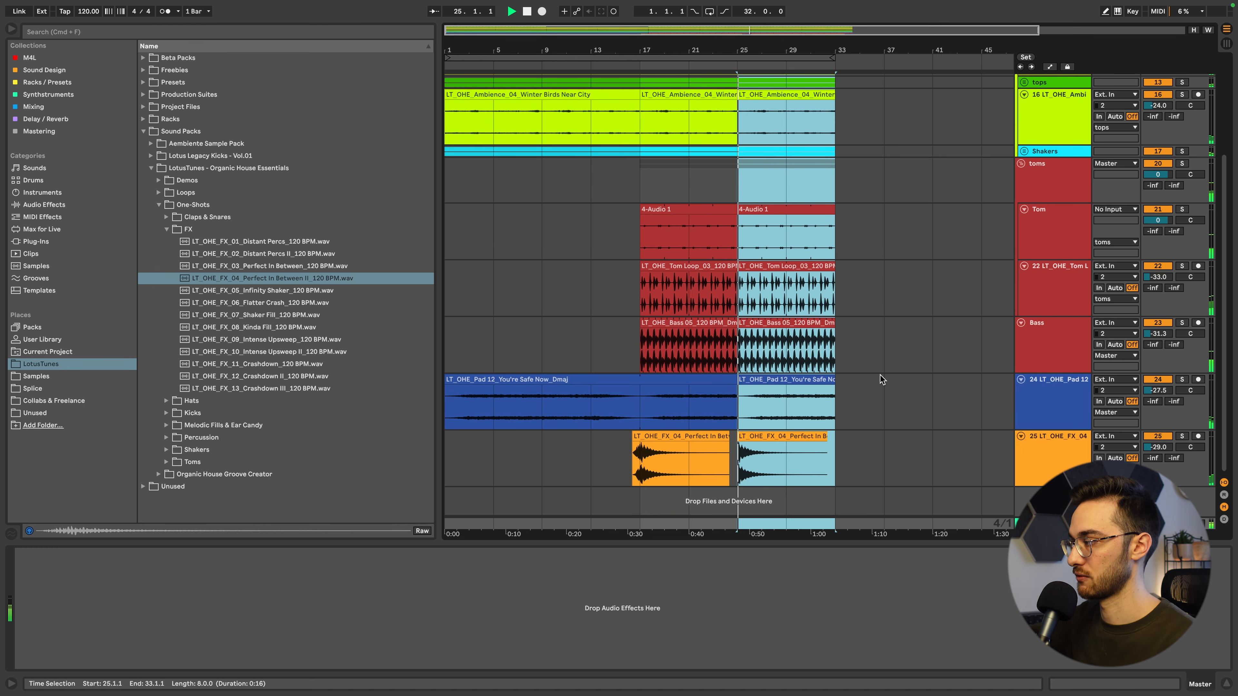
{"action": "left_click", "coordinate": [762, 433]}
{"action": "key", "text": "Delete"}
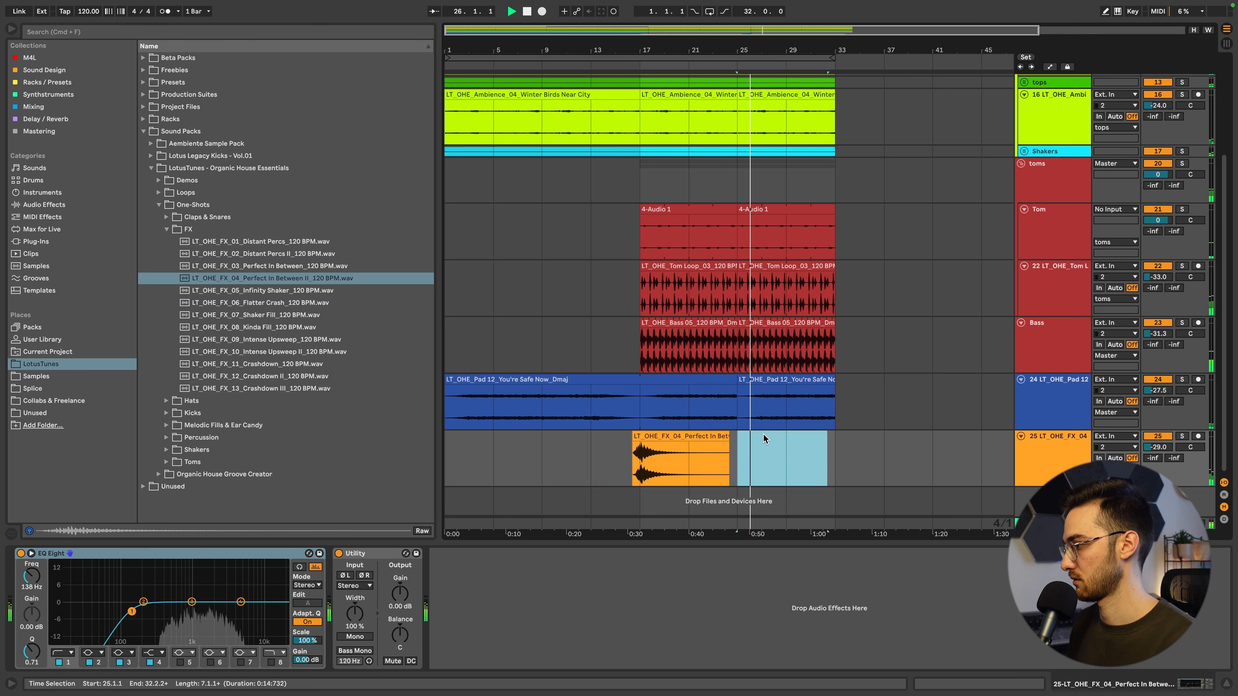
{"action": "left_click", "coordinate": [732, 380]}
{"action": "left_click_drag", "start_coordinate": [732, 379], "coordinate": [835, 379]}
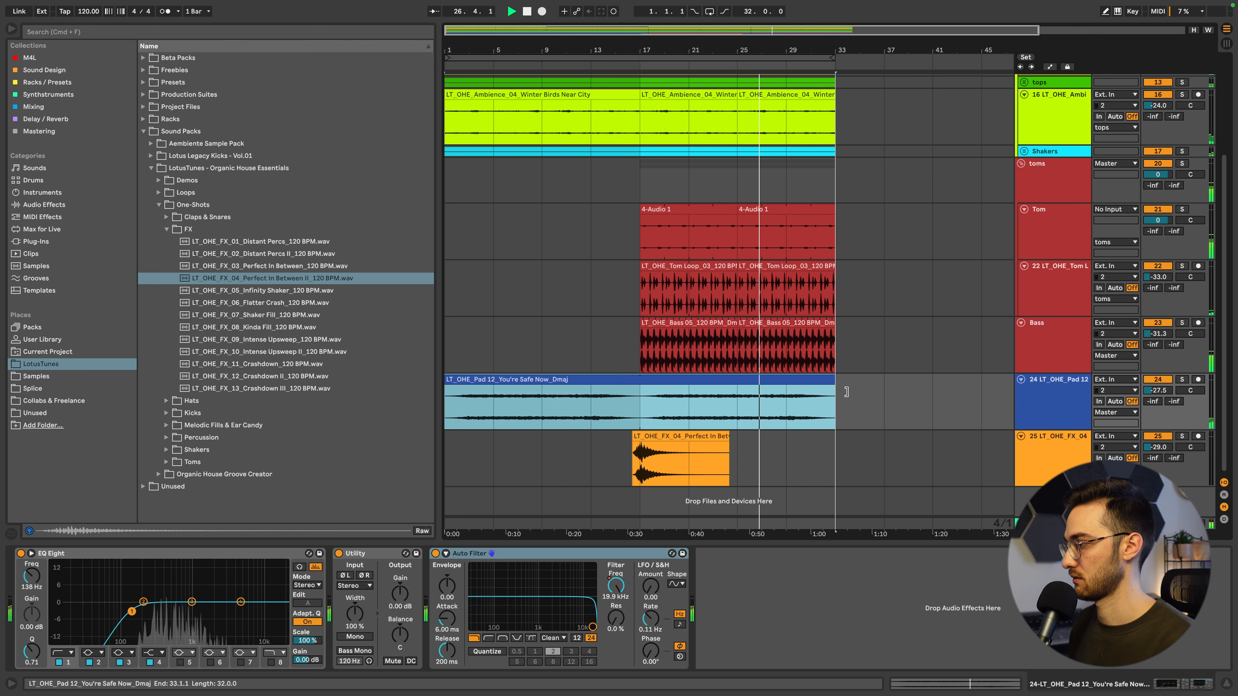
{"action": "left_click", "coordinate": [865, 409]}
{"action": "scroll", "coordinate": [828, 407], "scroll_direction": "up", "scroll_amount": 3}
{"action": "scroll", "coordinate": [801, 391], "scroll_direction": "up", "scroll_amount": 2}
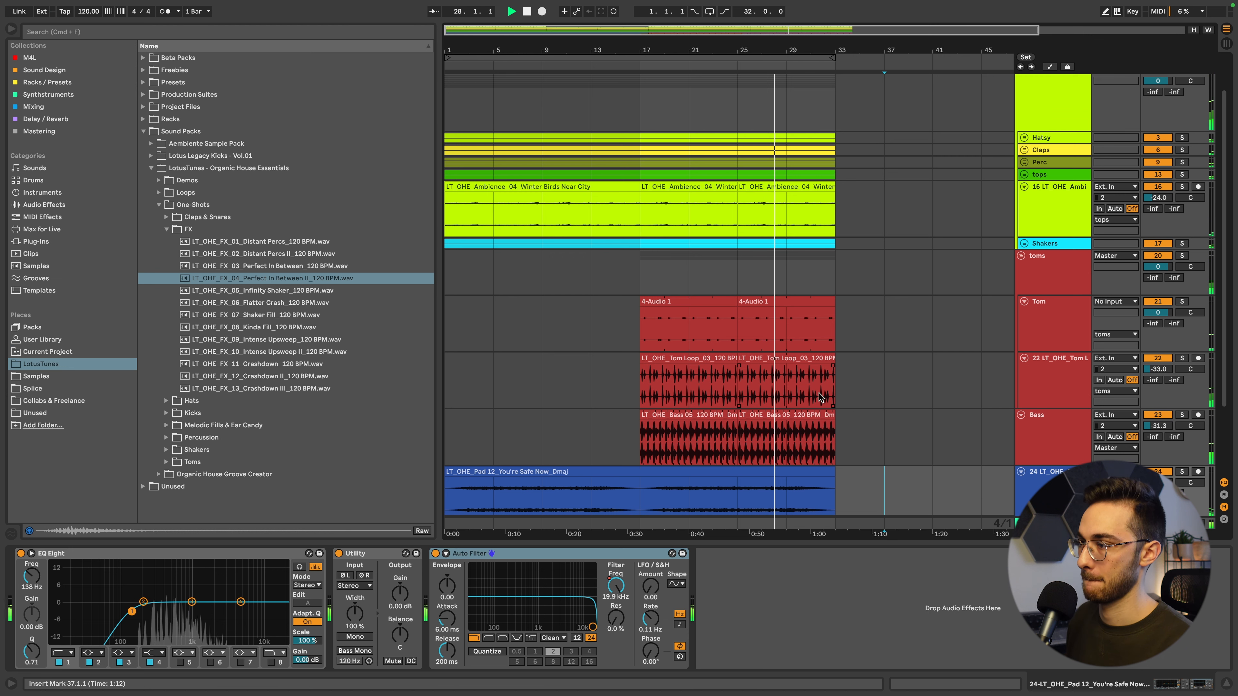
{"action": "scroll", "coordinate": [794, 384], "scroll_direction": "down", "scroll_amount": 1}
{"action": "left_click", "coordinate": [794, 388]}
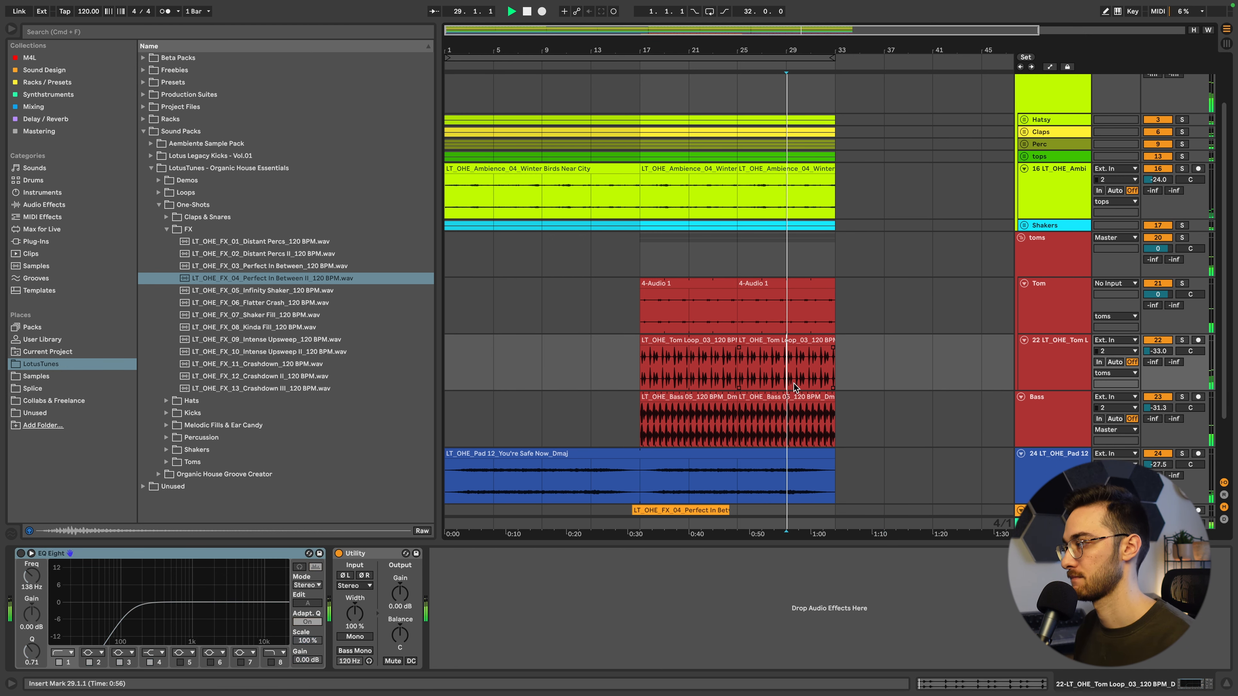
{"action": "scroll", "coordinate": [770, 302], "scroll_direction": "down", "scroll_amount": 1}
{"action": "left_click", "coordinate": [753, 267]}
Fold the Bass, Tom loop and Tom tracks in the arrangement to their minimum height.
{"action": "left_click", "coordinate": [1053, 398]}
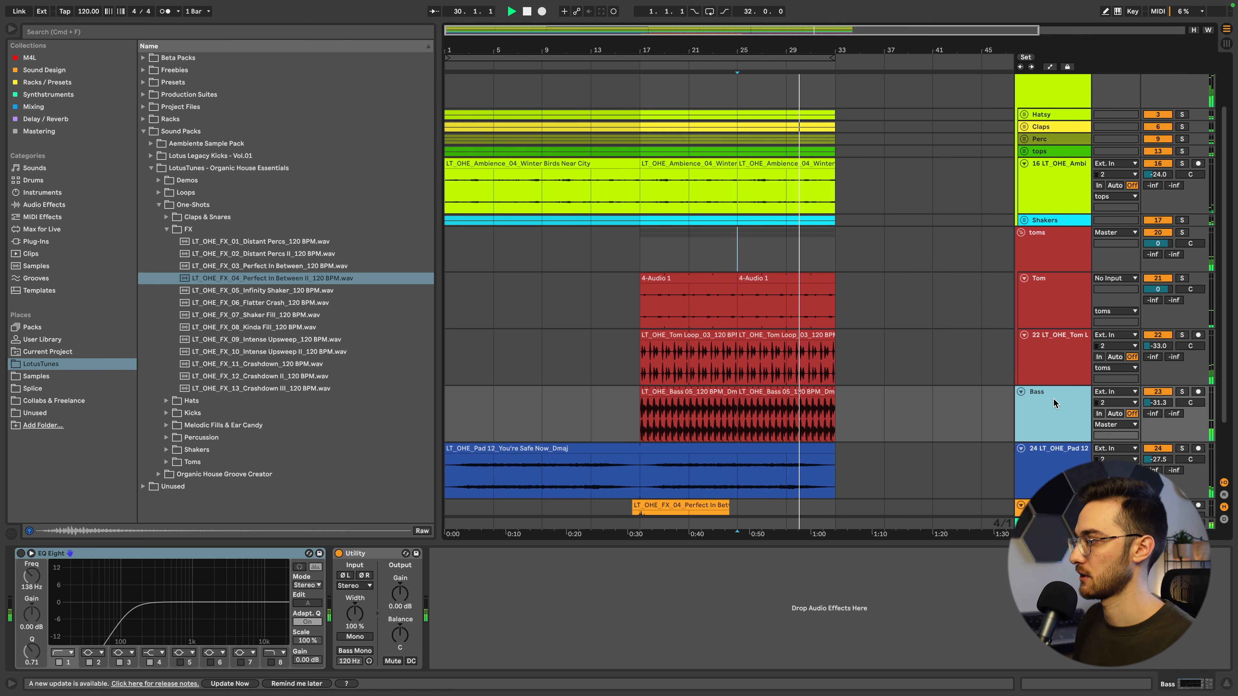
{"action": "left_click", "coordinate": [1022, 391]}
{"action": "left_click", "coordinate": [1024, 335]}
{"action": "left_click", "coordinate": [1024, 278]}
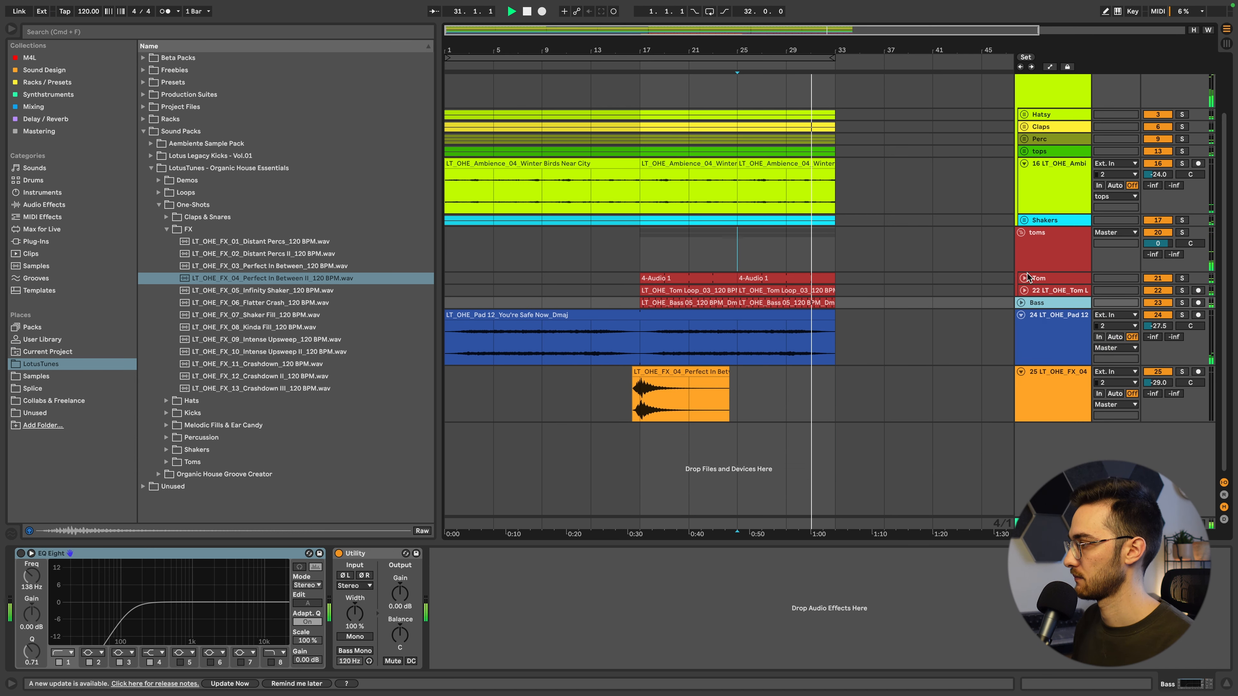
{"action": "left_click", "coordinate": [774, 274]}
{"action": "scroll", "coordinate": [775, 274], "scroll_direction": "up", "scroll_amount": 5}
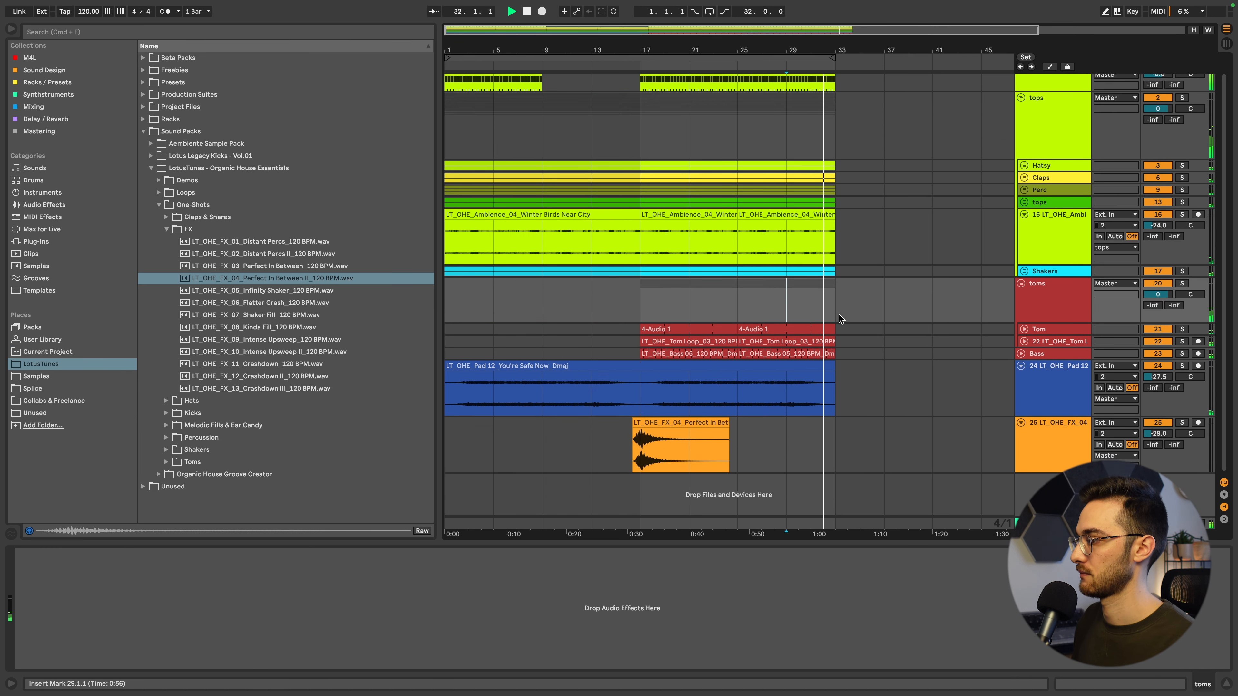
{"action": "left_click", "coordinate": [832, 328]}
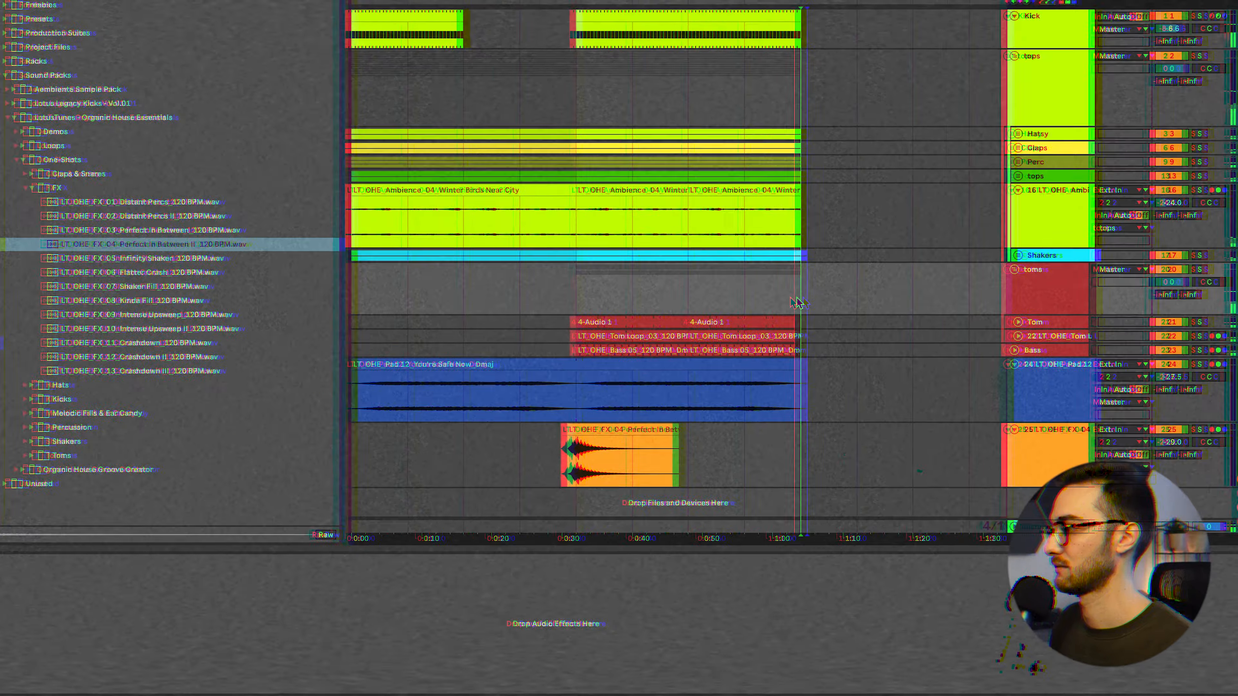